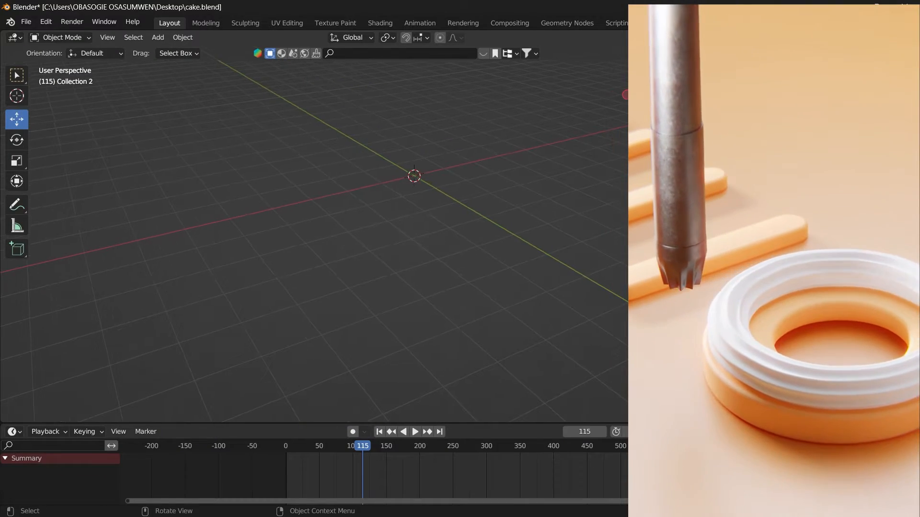
Add a mesh circle with 20 vertices and a 1 m radius at the world origin.
key(shift+space)
key(g)
middle_drag(460, 192, 491, 183)
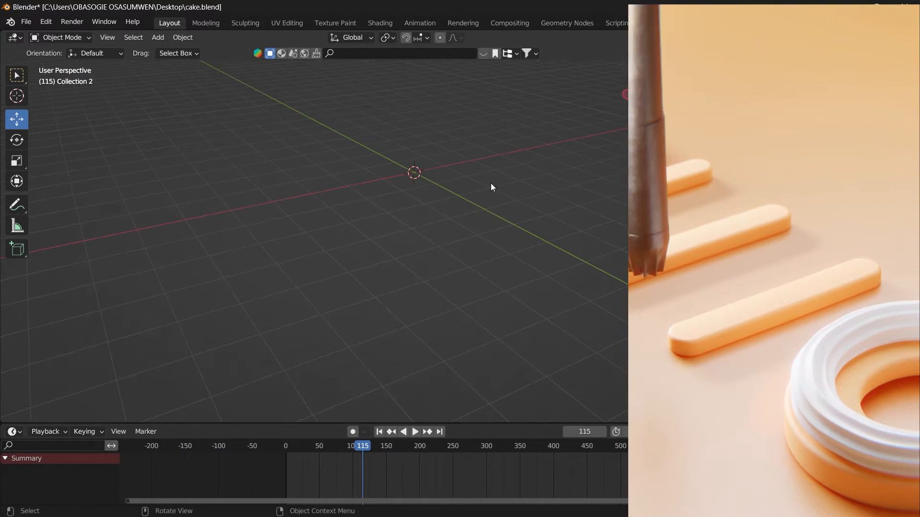
key(shift+a)
mouse_move(409, 200)
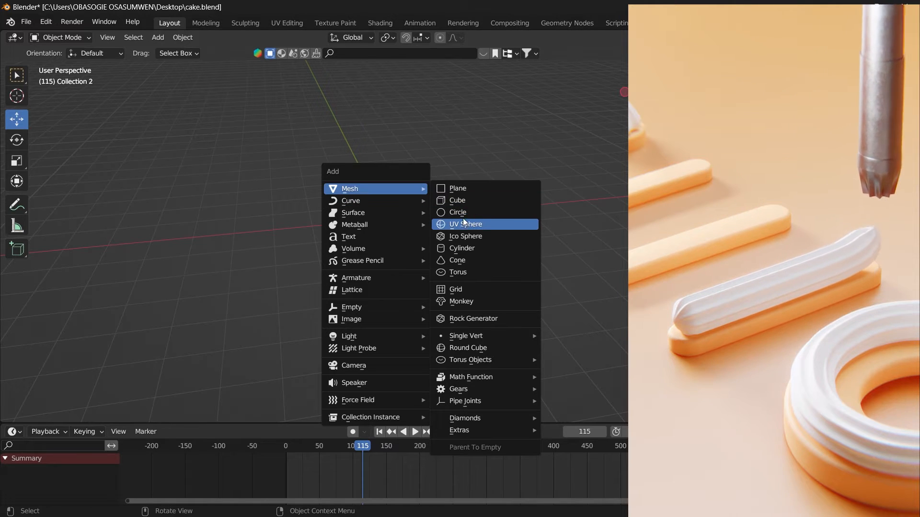
click(462, 213)
middle_drag(360, 240, 379, 255)
click(148, 284)
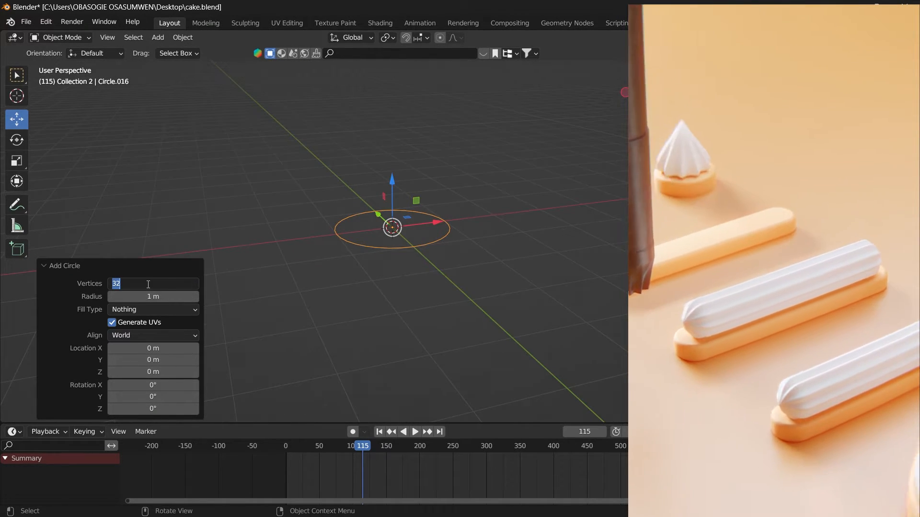
text(20)
key(Return)
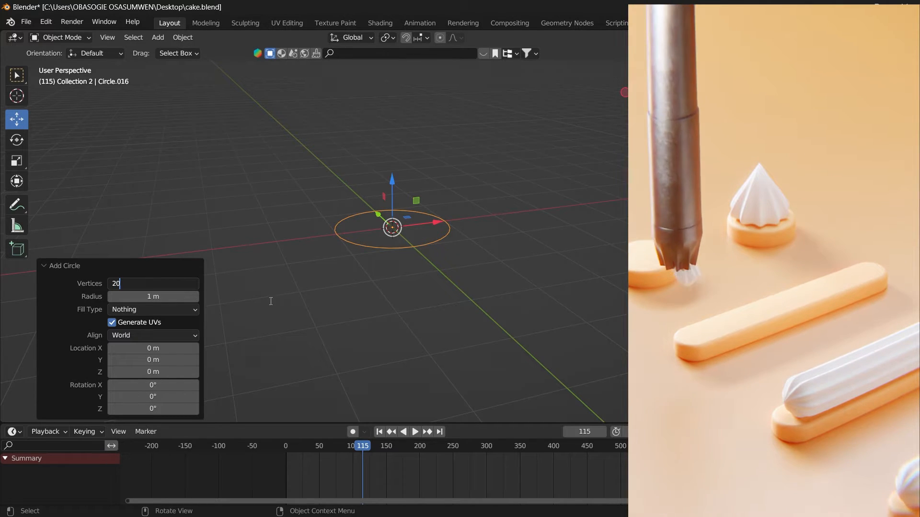
Enter Edit Mode on the circle with vertex selection and select every other vertex using Checker Deselect.
key(Tab)
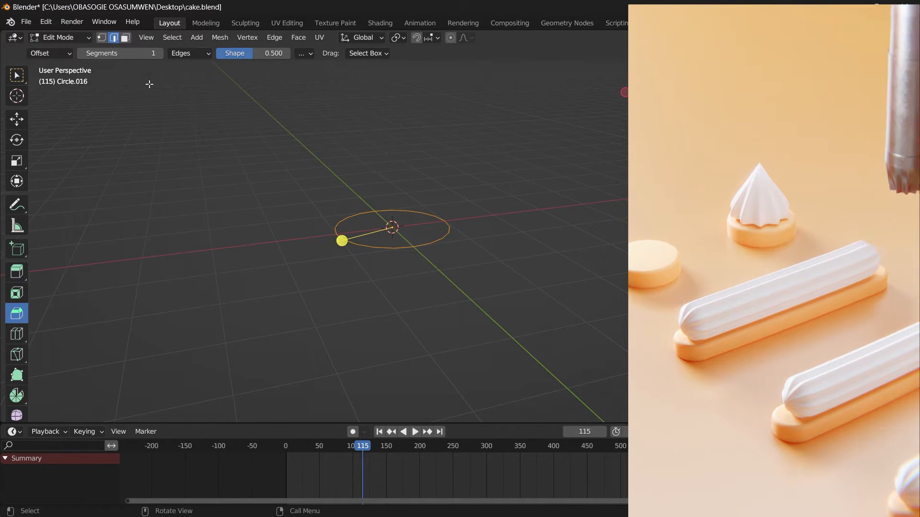
click(101, 38)
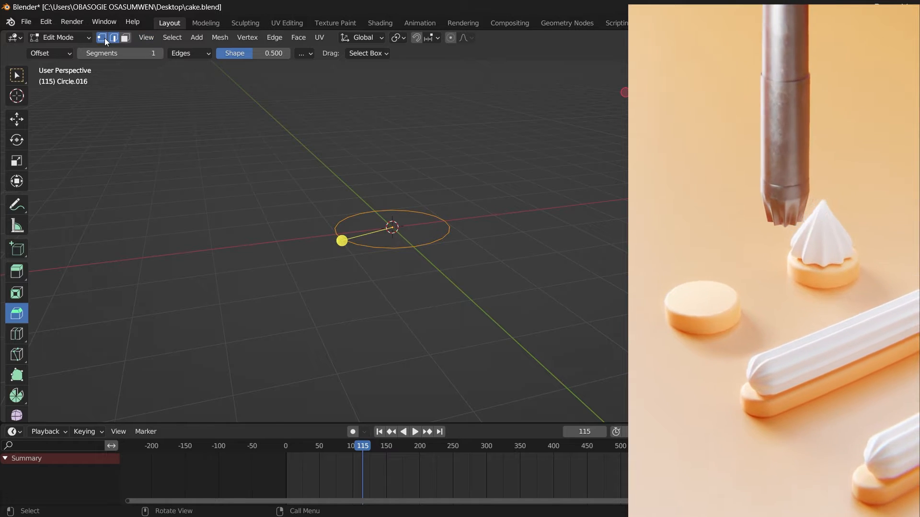
drag(289, 171, 468, 247)
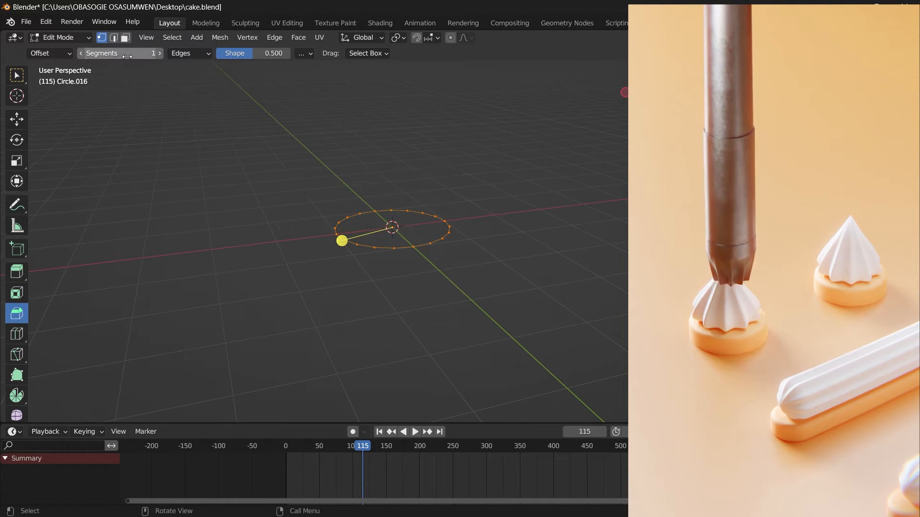
click(172, 37)
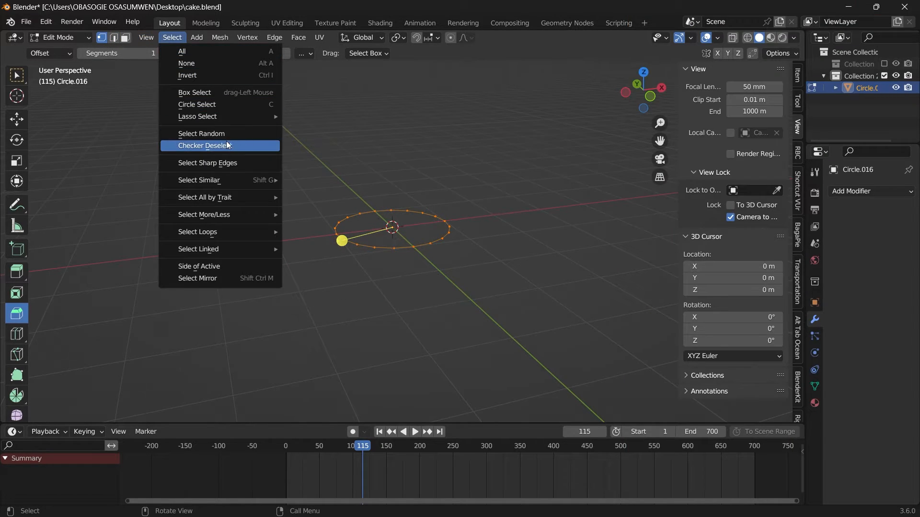
click(217, 149)
Scale the selected alternate vertices inward to about 0.73 to form a ten-pointed star, and return to Object Mode.
drag(621, 107, 628, 112)
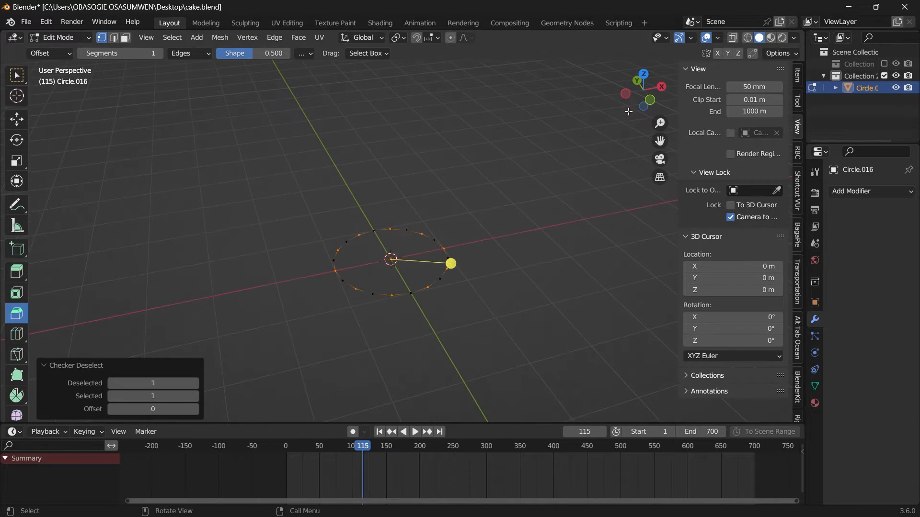
key(s)
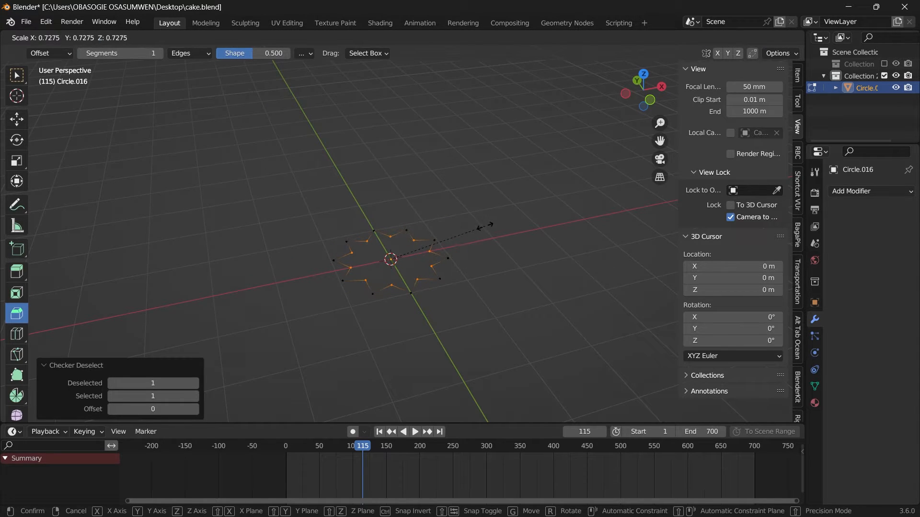
click(484, 228)
key(Tab)
Move the star outline about 3.69 m along negative X, and place a duplicate about 4.1 m along X from it.
middle_drag(572, 142, 360, 203)
drag(640, 97, 350, 254)
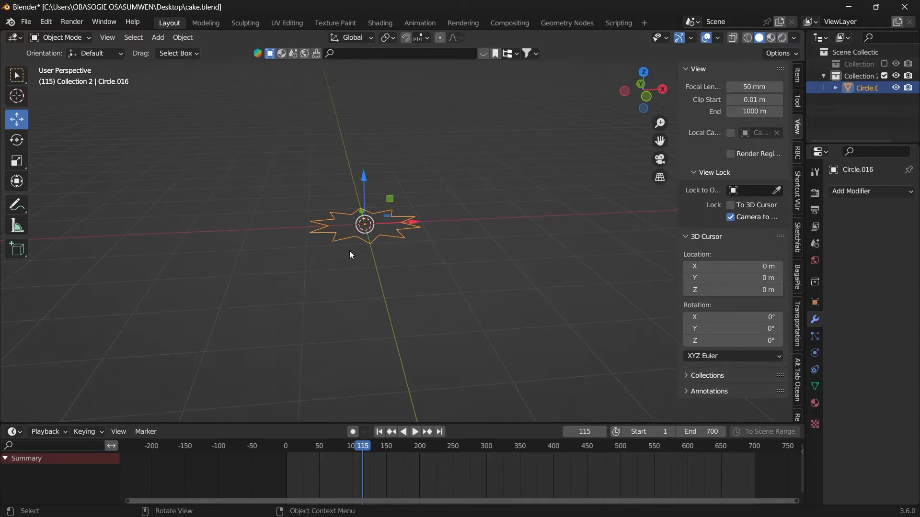
key(g)
click(130, 104)
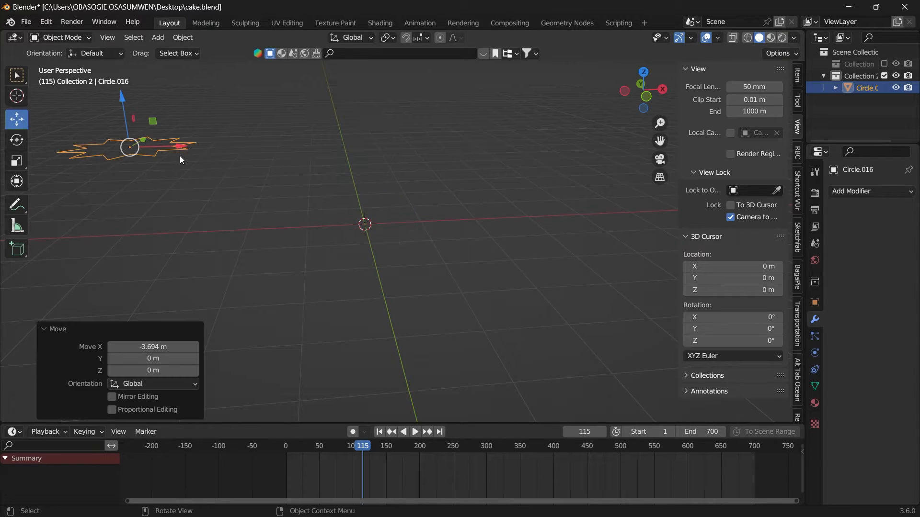
right_click(148, 148)
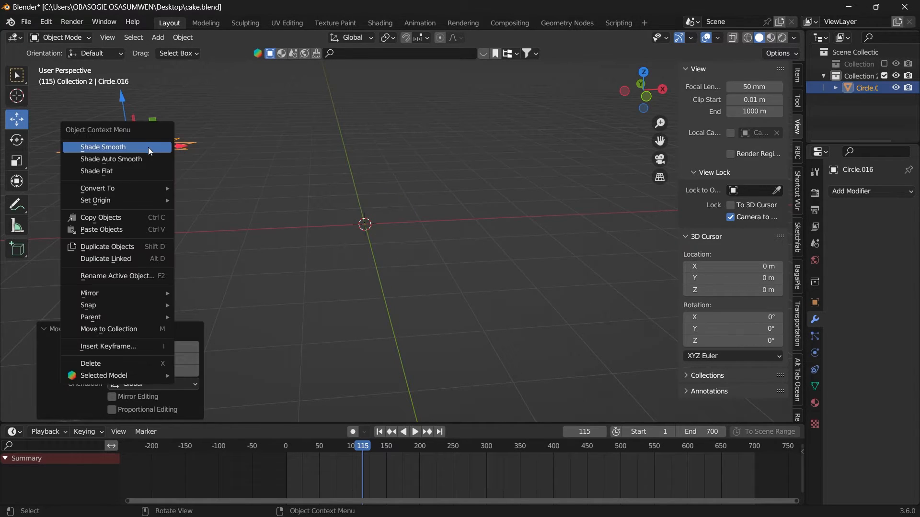
click(102, 246)
click(406, 233)
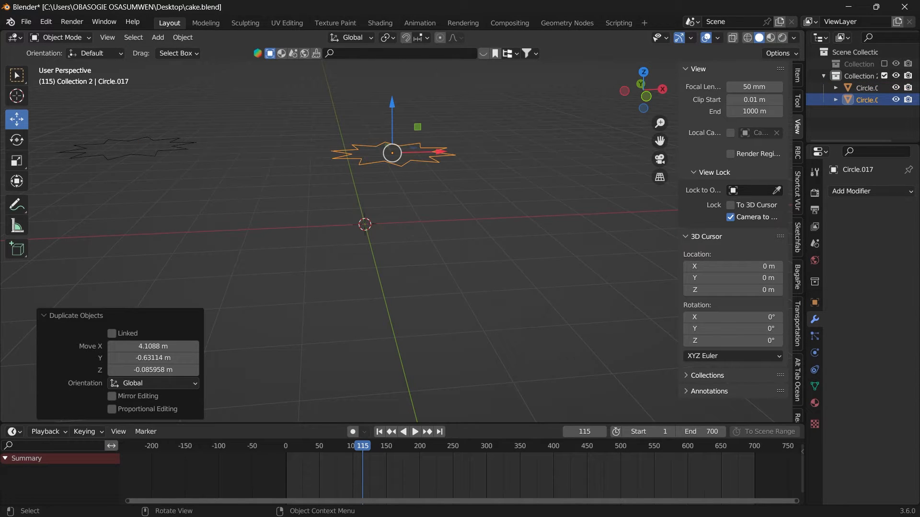
Rotate the duplicated star upright to face along the X axis and extrude its outline along X into a long fluted tube.
key(r)
key(x)
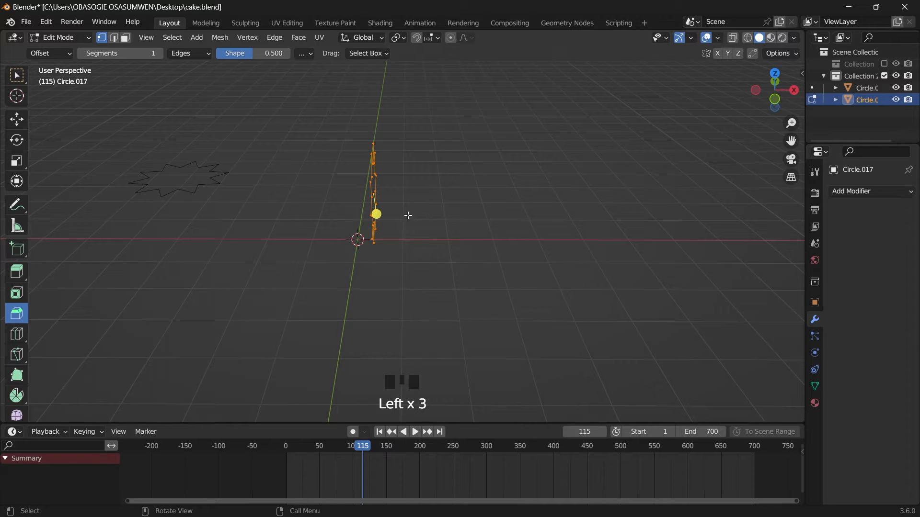
key(e)
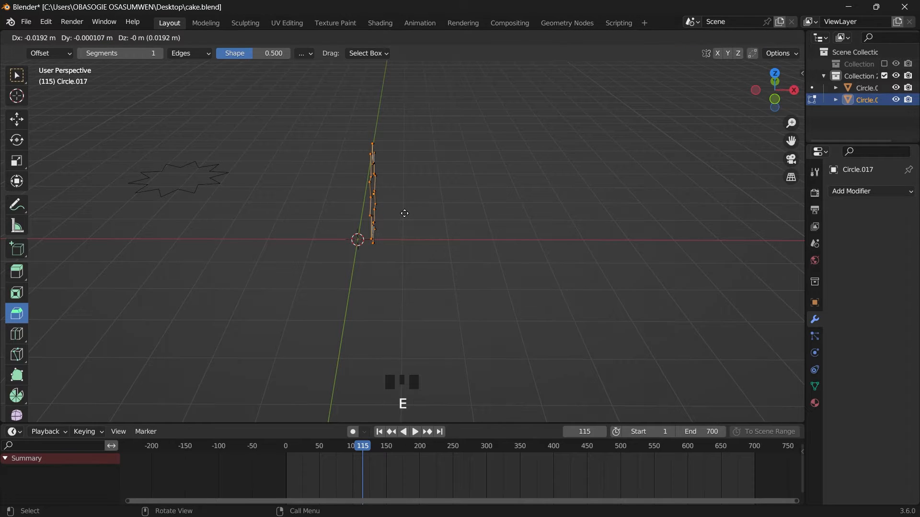
key(z)
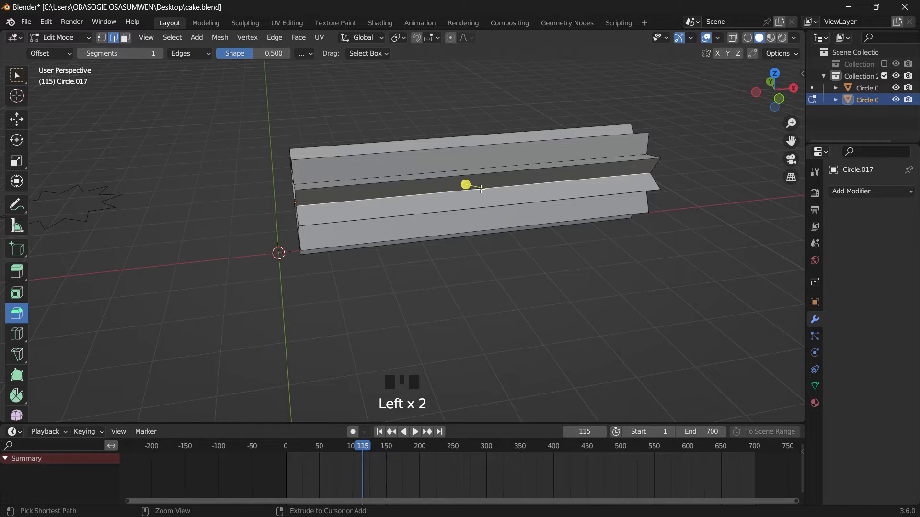
Add 14 evenly spaced loop cuts around the fluted tube, keeping them centred.
key(ctrl+r)
scroll(481, 189, up, 10)
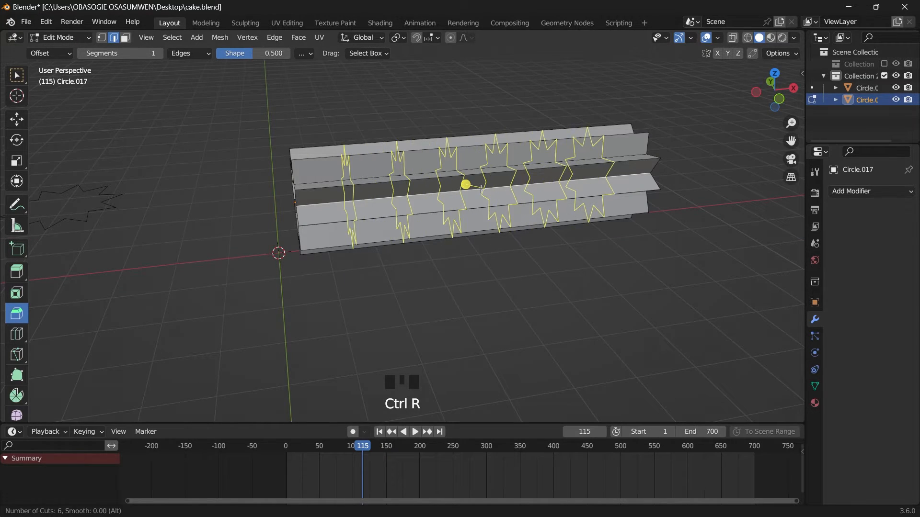
scroll(481, 189, up, 3)
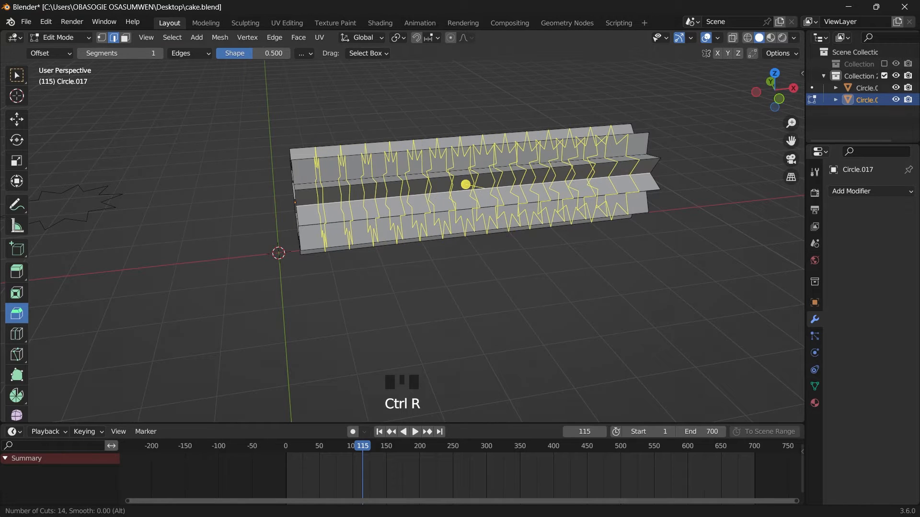
click(481, 189)
right_click(481, 189)
Close the tube's open end nearest the origin by scaling its edge loop to 0 and merging the vertices At Center.
drag(773, 91, 671, 166)
click(441, 277)
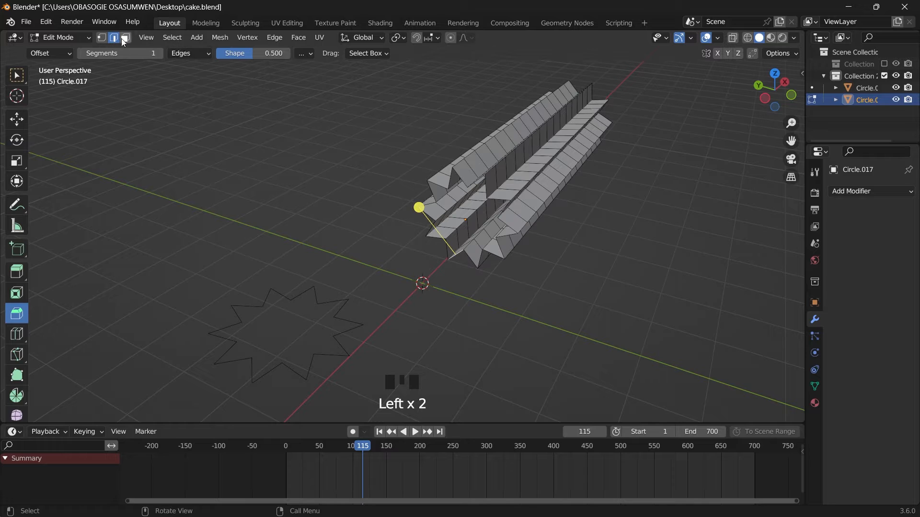
alt+click(492, 199)
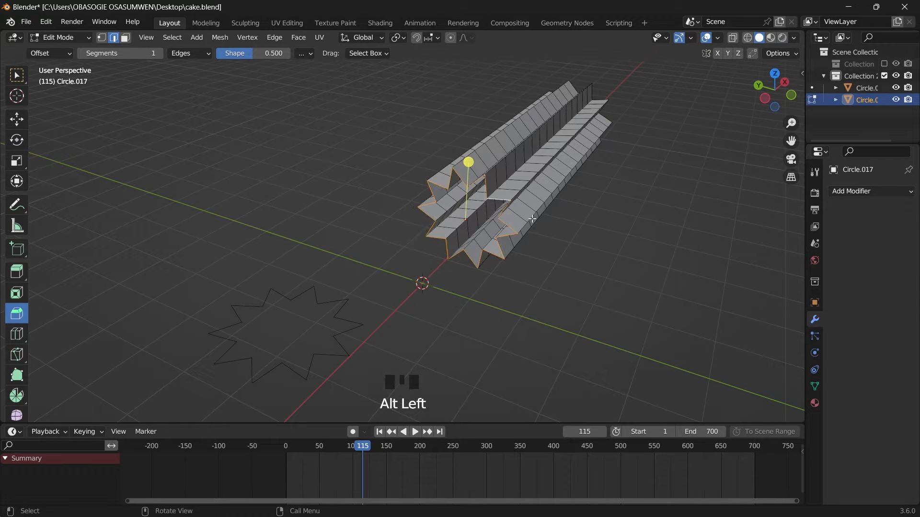
drag(773, 91, 652, 215)
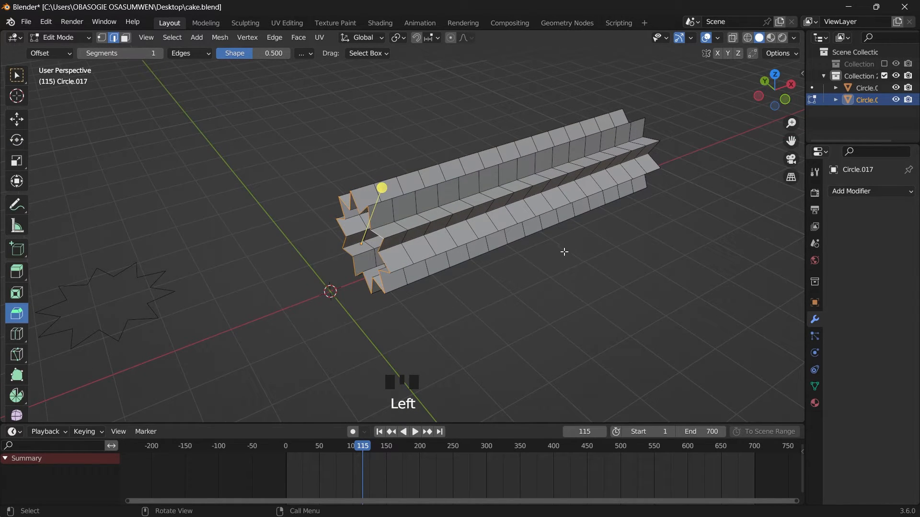
key(s)
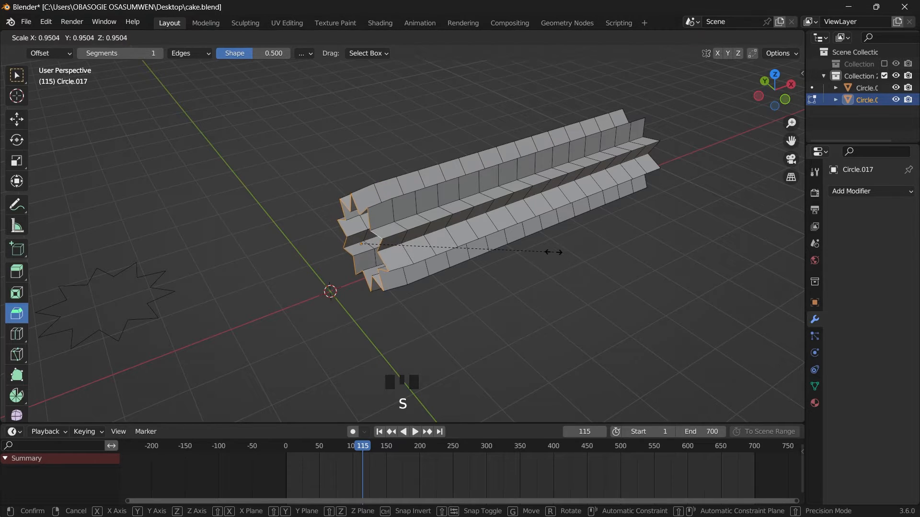
key(0)
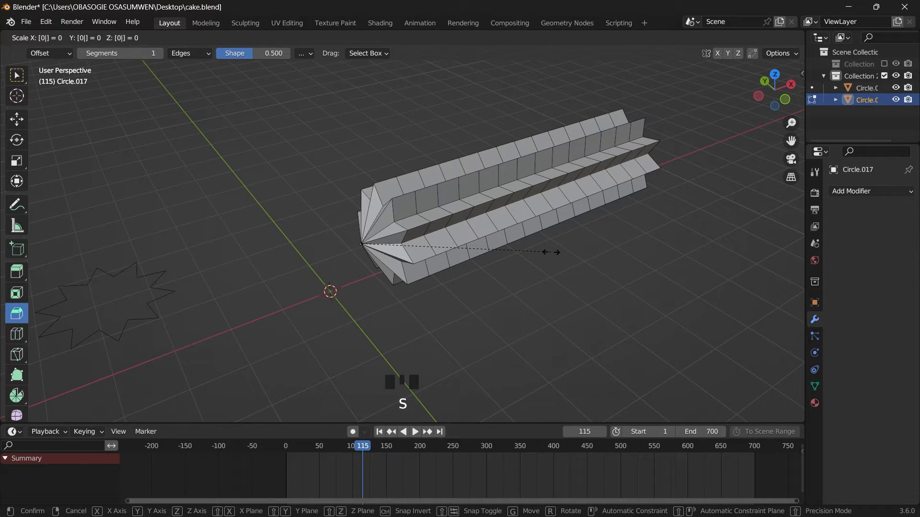
key(Return)
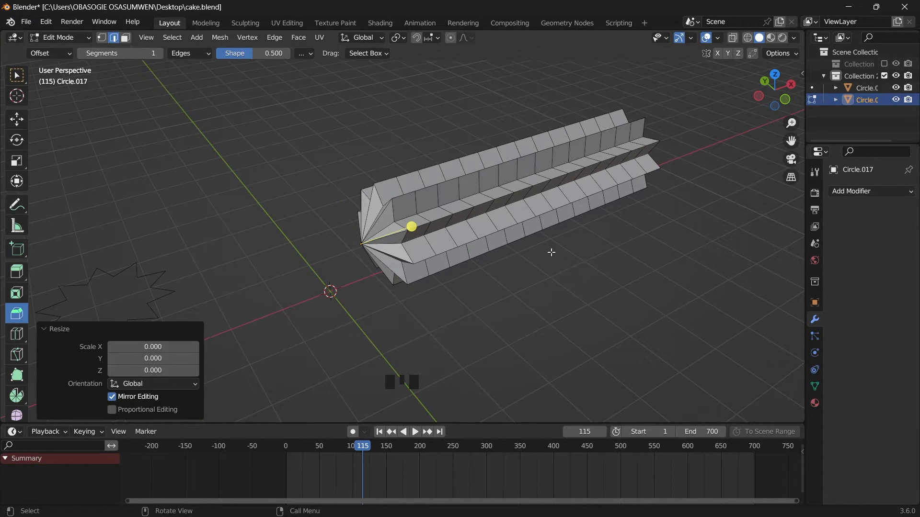
key(m)
click(534, 253)
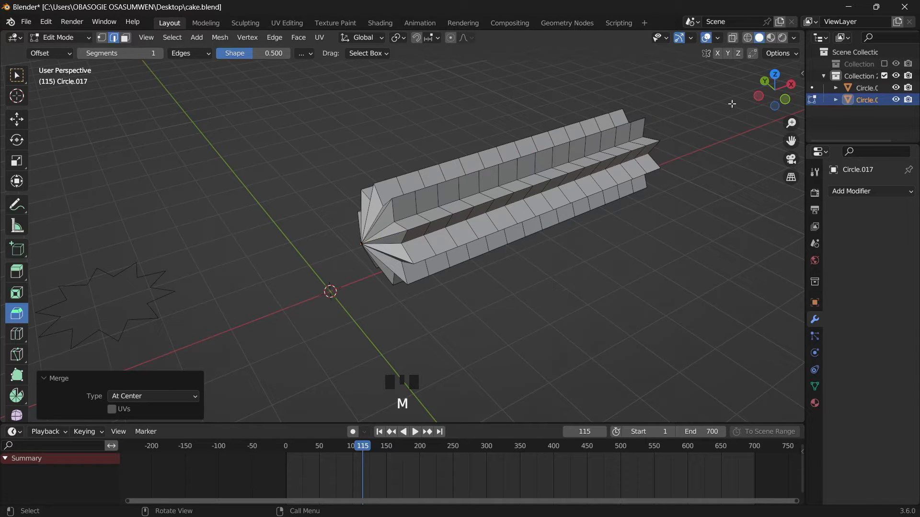
Return to Object Mode and add a Subdivision Surface modifier to the fluted tube with viewport levels set to 2.
drag(775, 90, 738, 96)
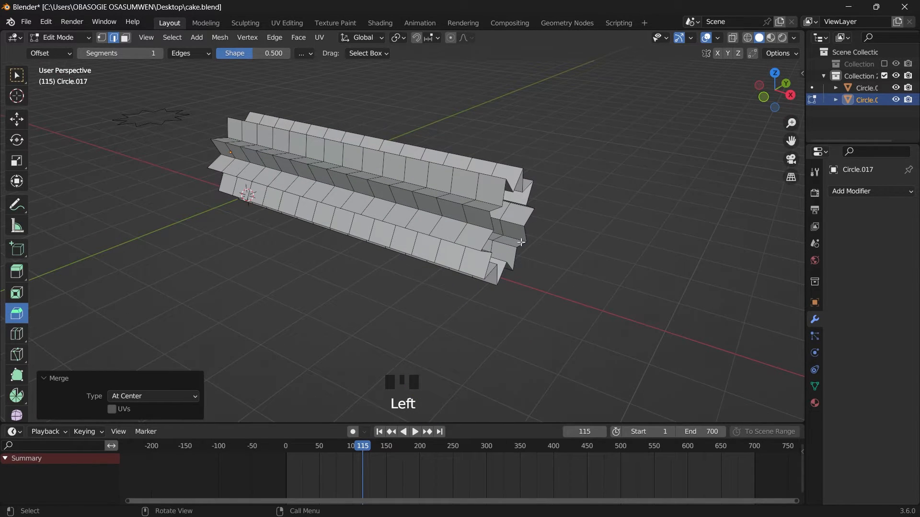
click(58, 37)
click(54, 49)
drag(805, 240, 763, 239)
click(848, 191)
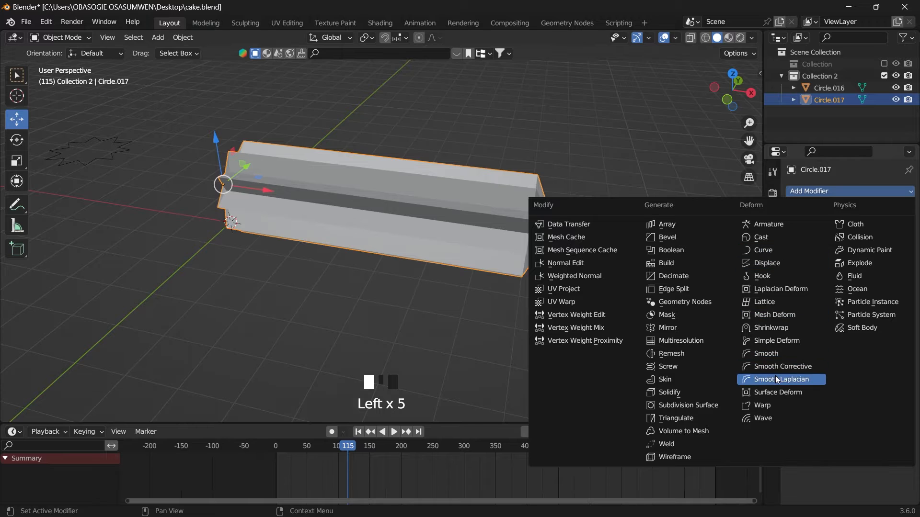
click(712, 405)
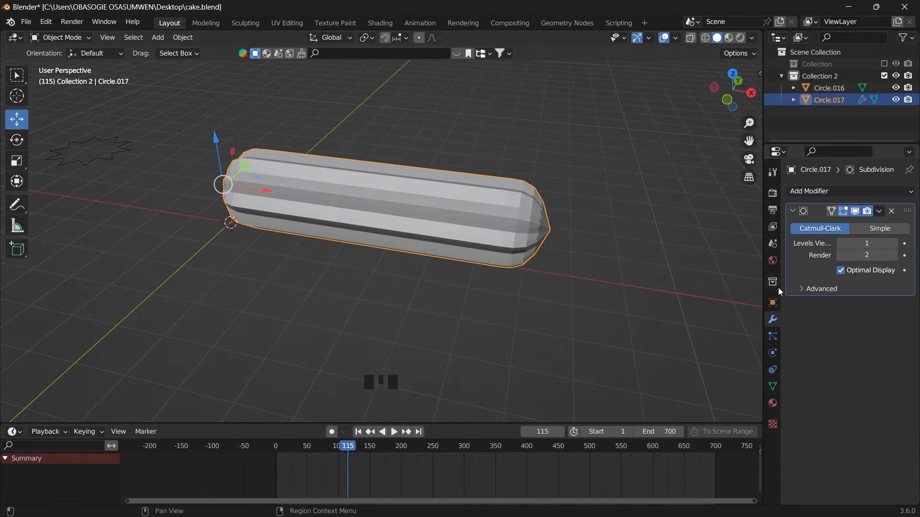
click(894, 243)
Apply smooth shading to the fluted tube.
click(676, 131)
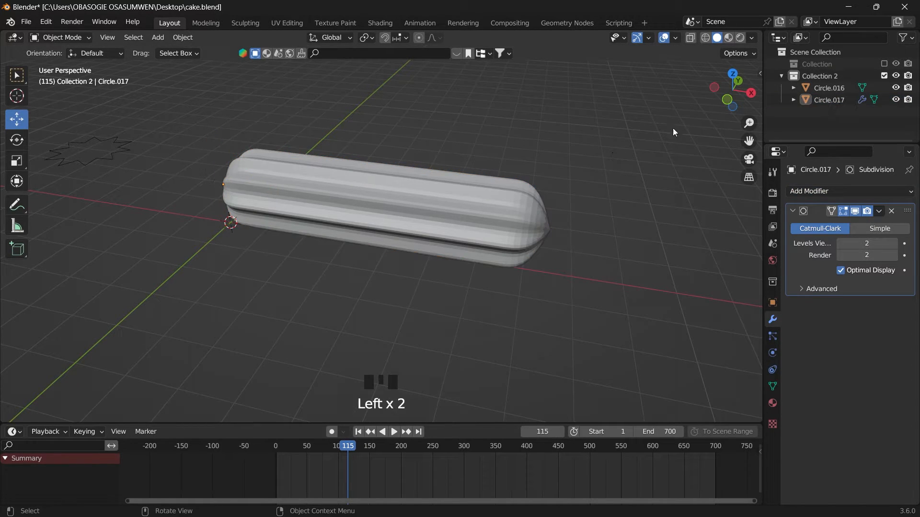
drag(733, 90, 730, 88)
right_drag(493, 185, 453, 83)
click(407, 251)
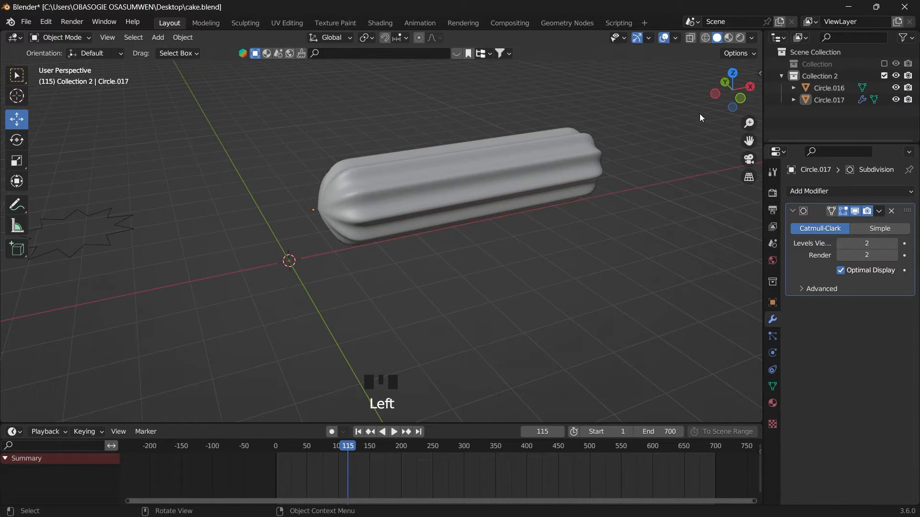
Add a Bezier curve and raise it about 2.6 m along Z above the fluted tube's end.
drag(733, 91, 731, 90)
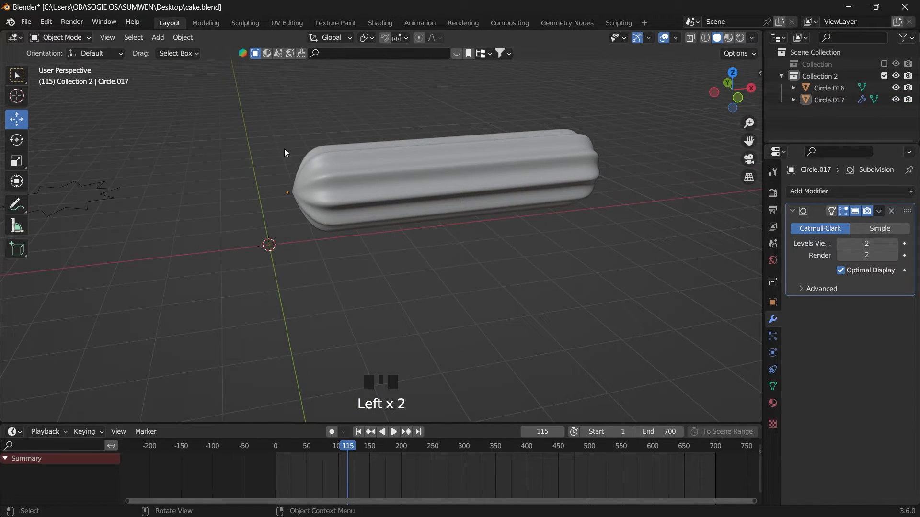
scroll(358, 173, down, 2)
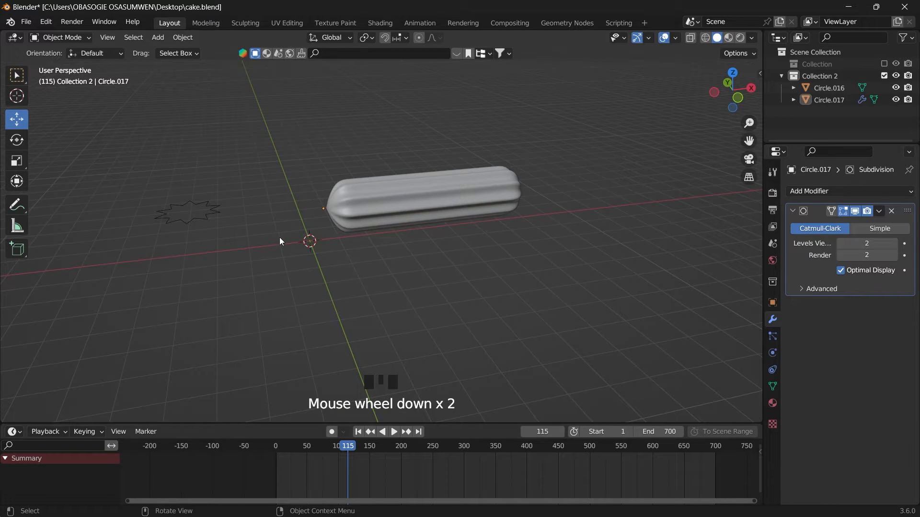
key(shift+a)
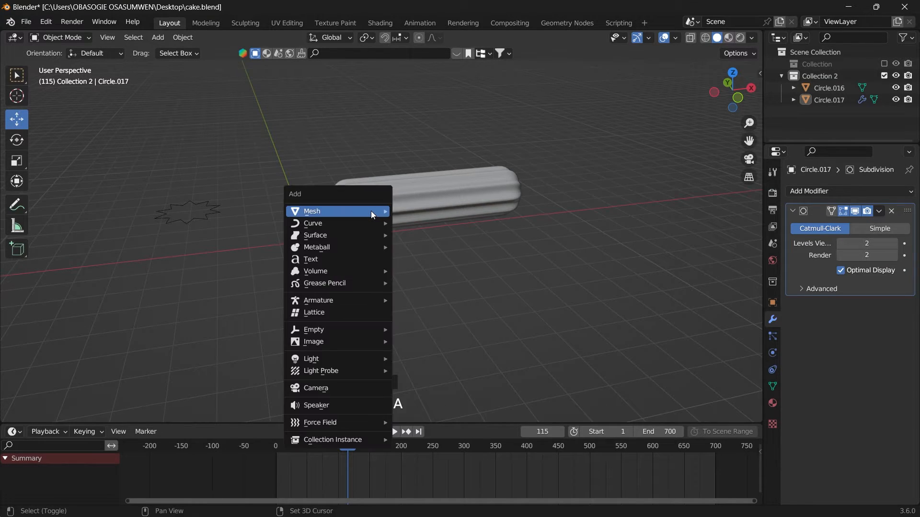
mouse_move(372, 211)
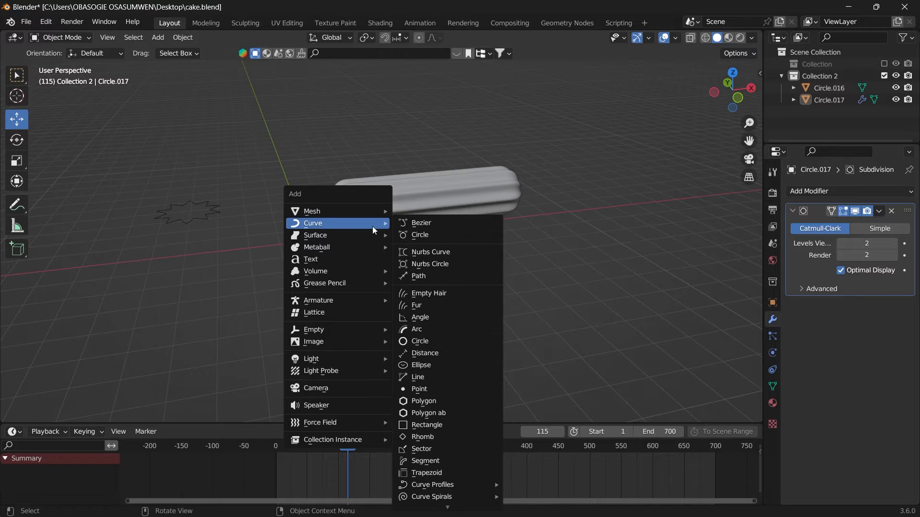
click(428, 224)
drag(306, 202, 301, 128)
Enter Edit Mode on the Bezier curve and delete all of its vertices.
click(59, 37)
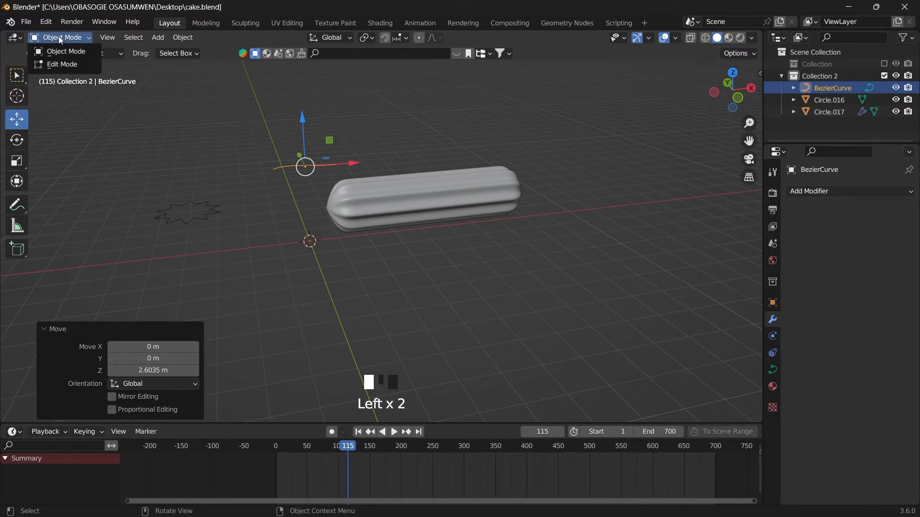
click(68, 62)
drag(716, 99, 126, 140)
click(17, 75)
click(389, 165)
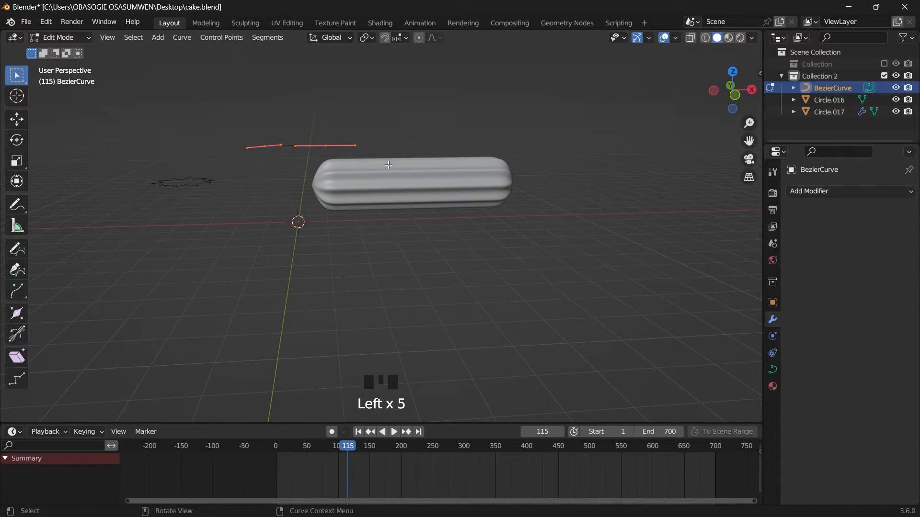
key(x)
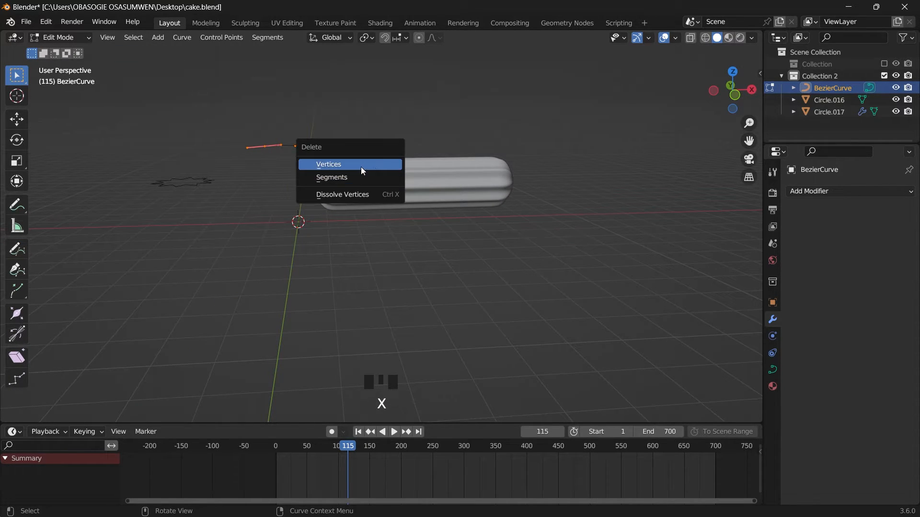
click(361, 167)
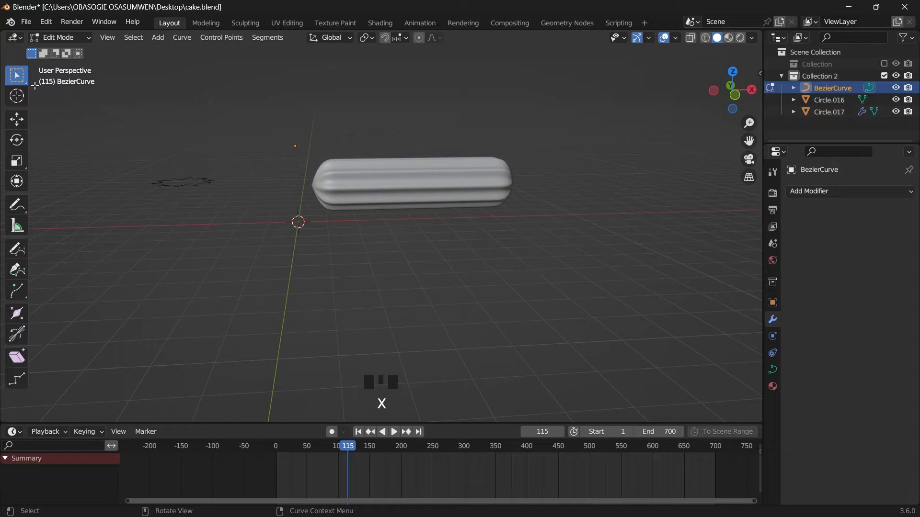
In front view, draw a Bezier-type L-shaped curve that descends and bends into a horizontal run above the fluted tube.
click(20, 257)
click(47, 54)
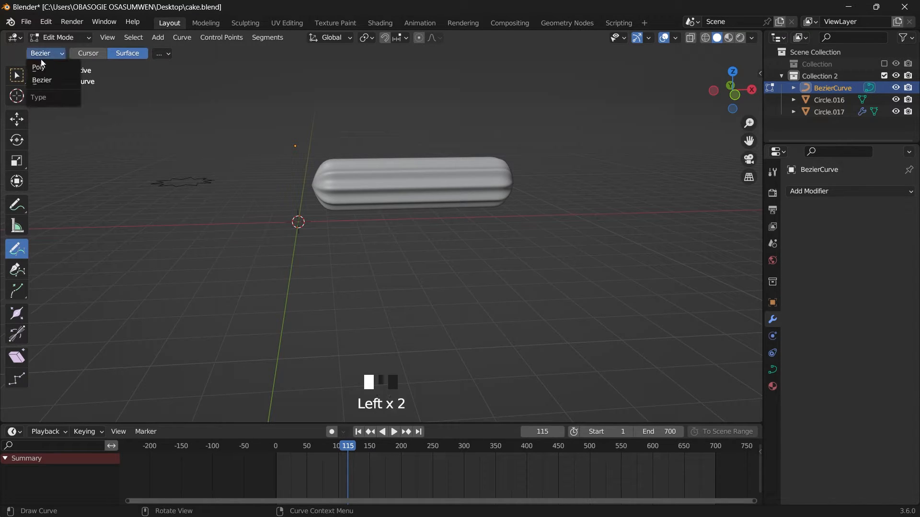
click(43, 81)
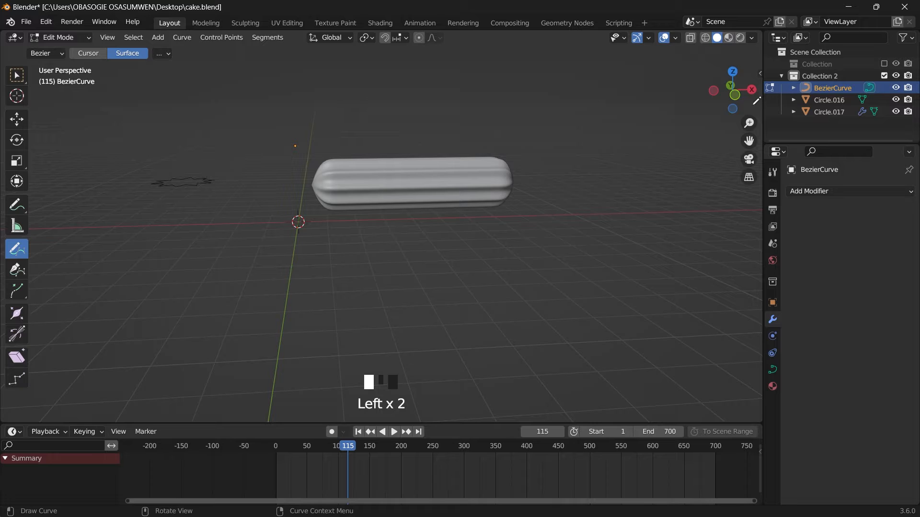
click(734, 95)
drag(749, 141, 756, 196)
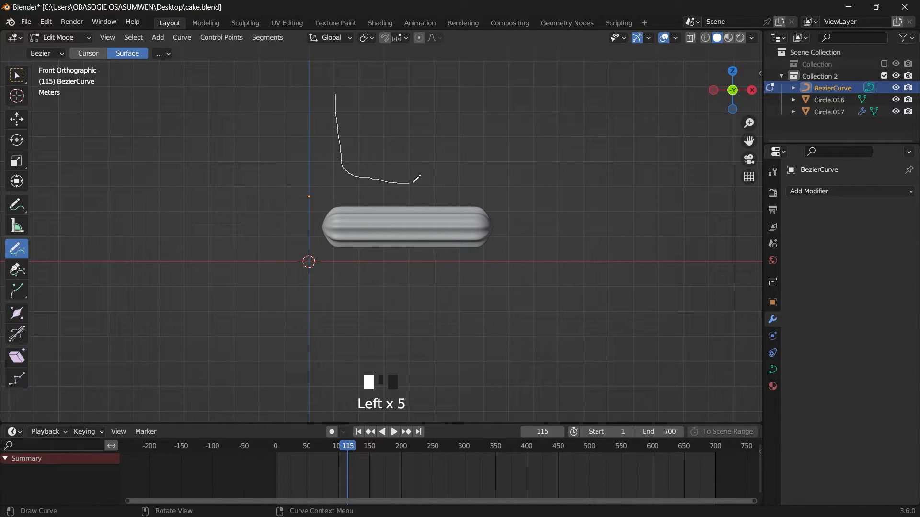
drag(494, 183, 493, 183)
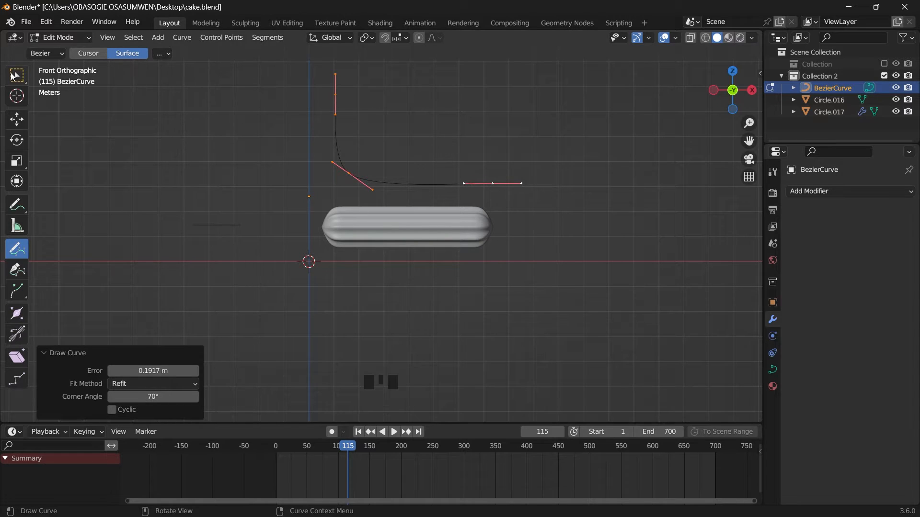
Return to Object Mode and add a Curve modifier to the fluted tube, using the drawn Bezier curve as its Curve Object.
click(14, 75)
click(493, 247)
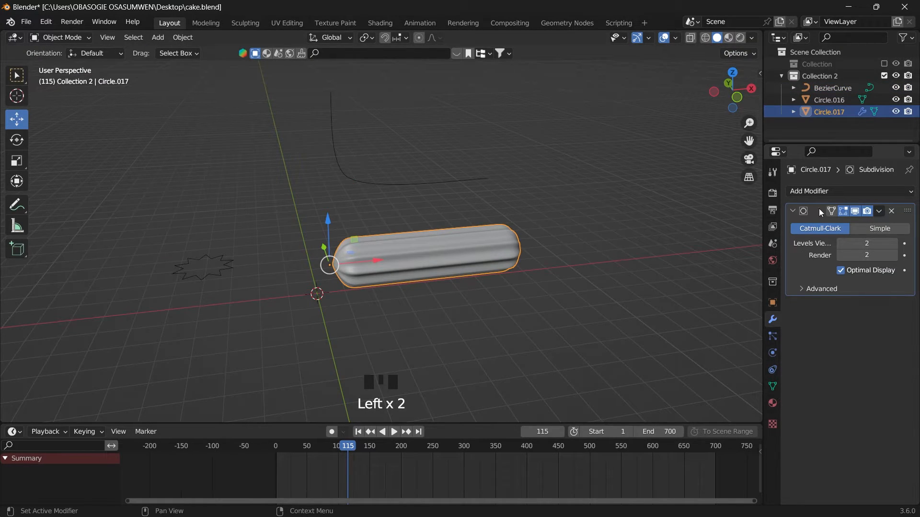
click(823, 194)
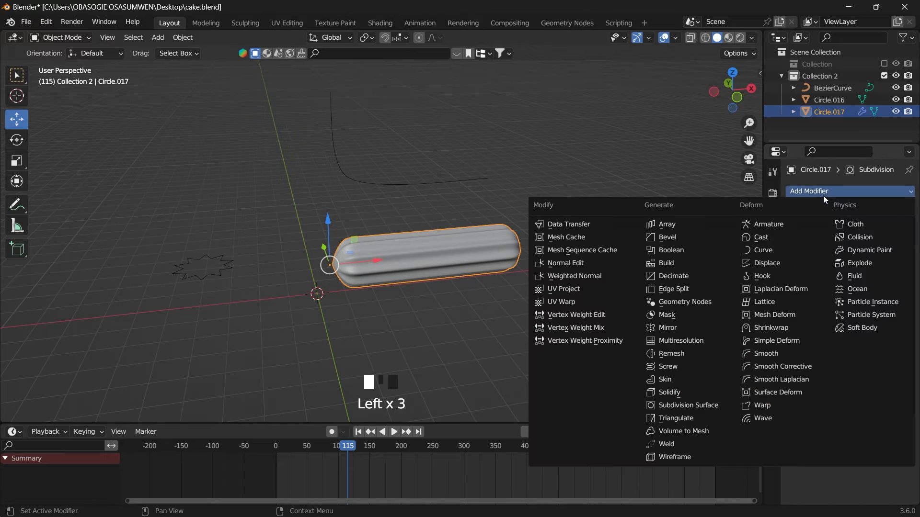
click(783, 252)
click(891, 323)
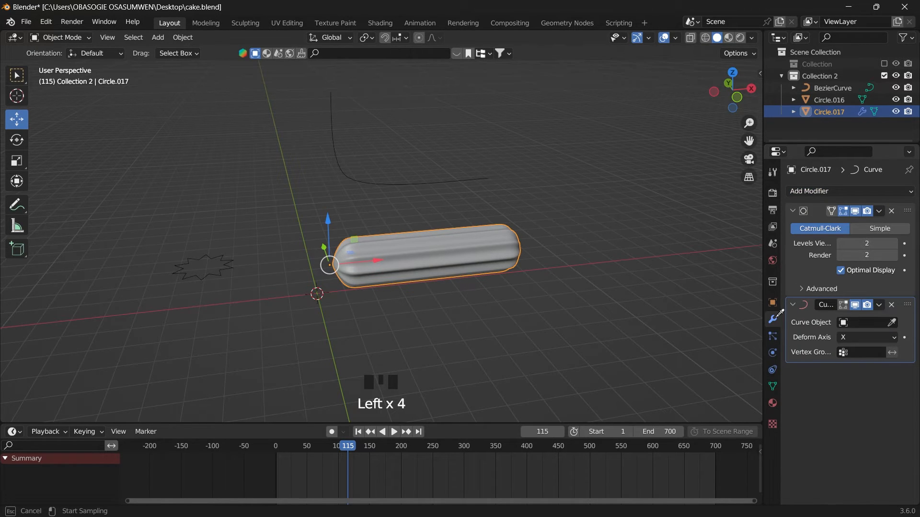
click(355, 172)
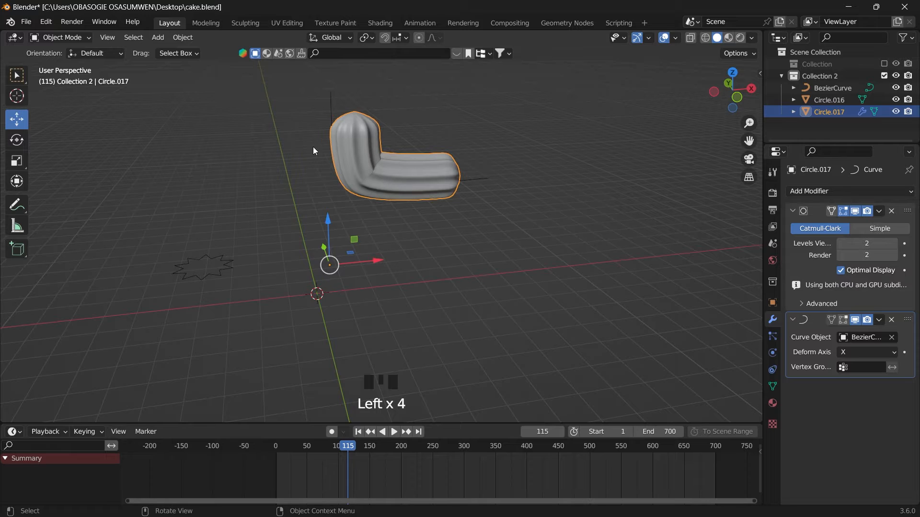
Move the Bezier curve along negative X until the fluted tube lies straight past the curve's horizontal end.
drag(732, 103, 713, 92)
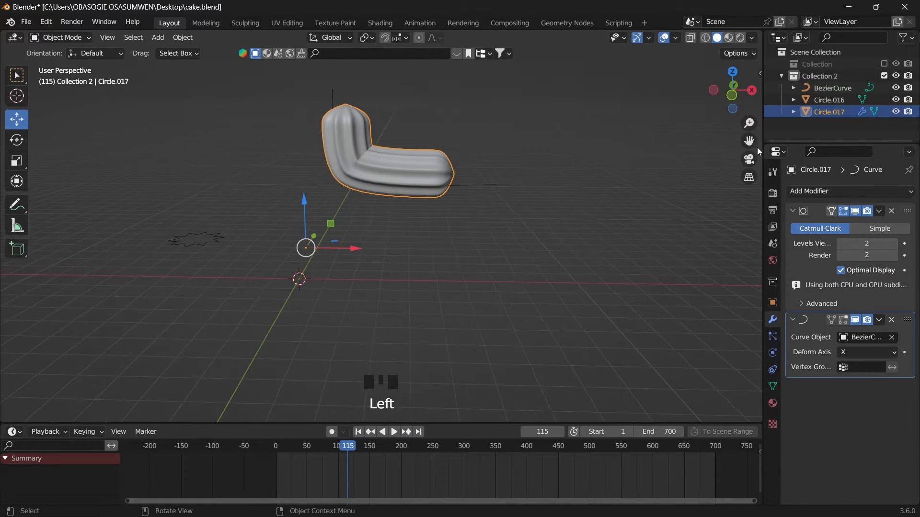
drag(748, 141, 761, 160)
click(381, 199)
drag(357, 230, 167, 230)
Scale the fluted tube uniformly to about 0.605.
click(339, 204)
key(s)
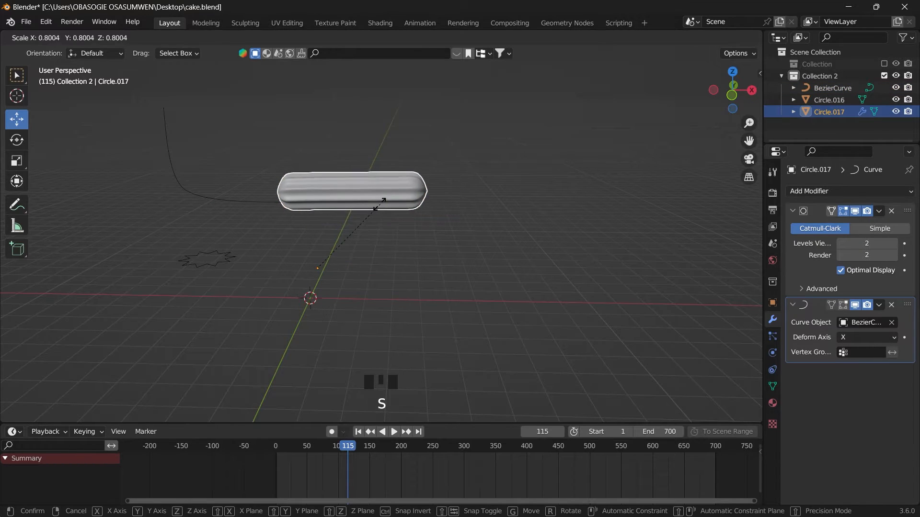
click(351, 213)
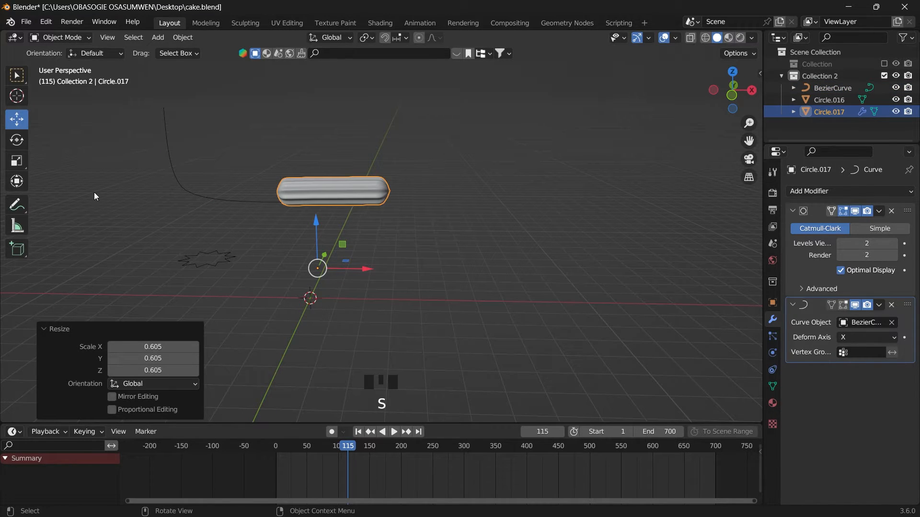
Align the fluted tube with the curve's horizontal end and shift the Bezier curve about -0.62 m along X.
drag(427, 217, 420, 194)
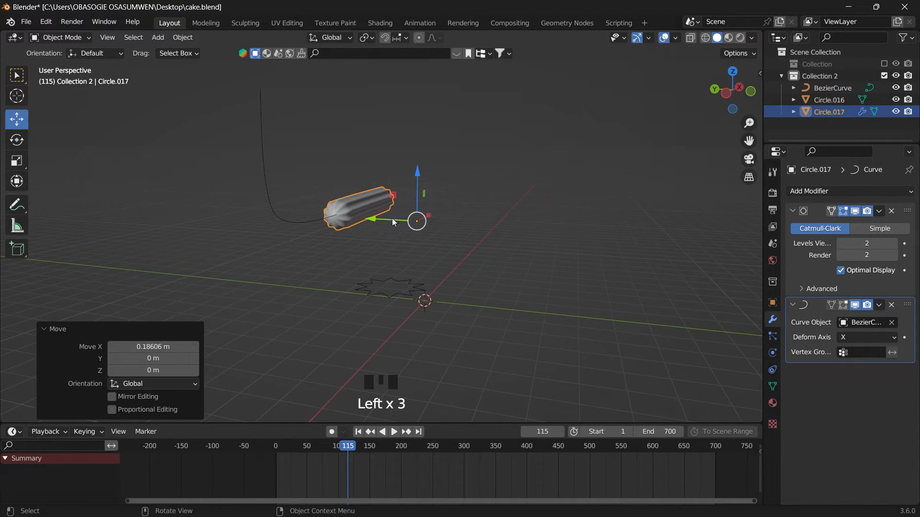
click(419, 194)
drag(723, 96, 260, 203)
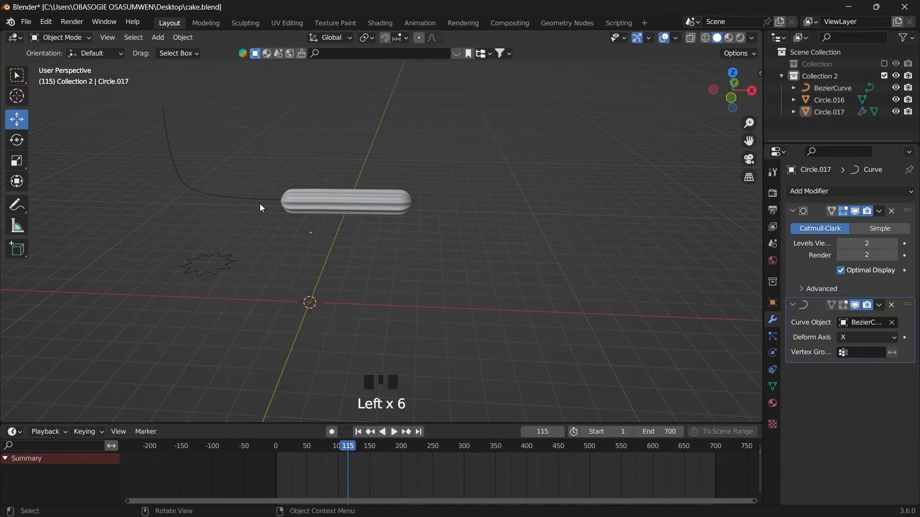
click(259, 199)
drag(170, 234, 249, 283)
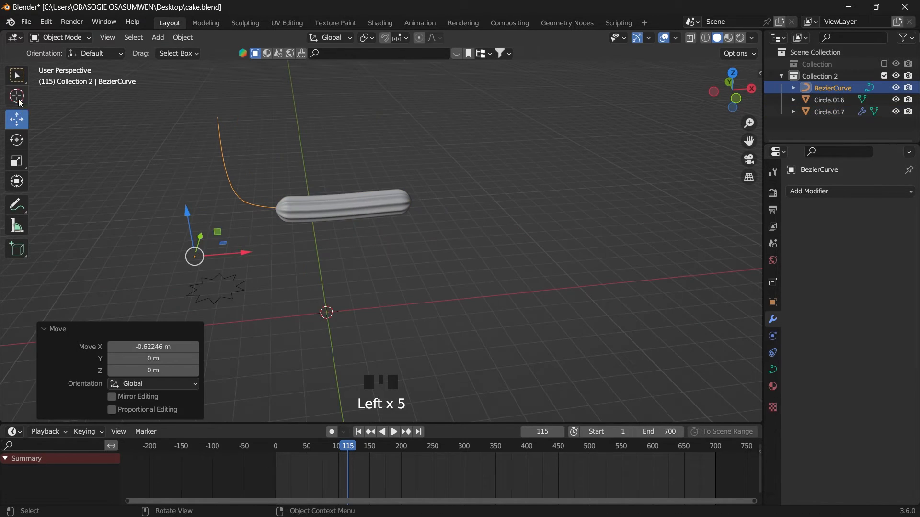
Place the 3D cursor in empty space on the negative X side of the Bezier curve.
click(19, 99)
key(shift+a)
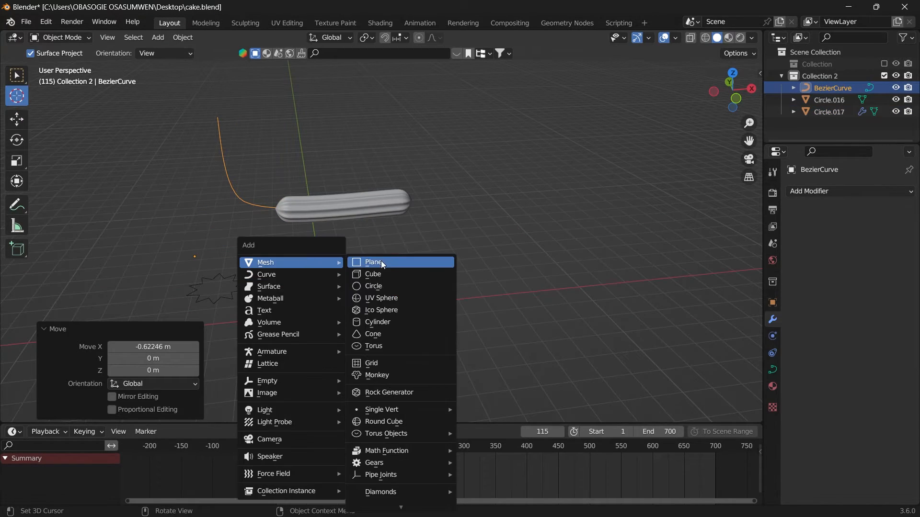
click(148, 211)
click(17, 76)
key(shift+a)
click(371, 228)
key(x)
click(318, 241)
Add a 2 m cube at the 3D cursor and stretch it along X.
key(shift+a)
click(370, 240)
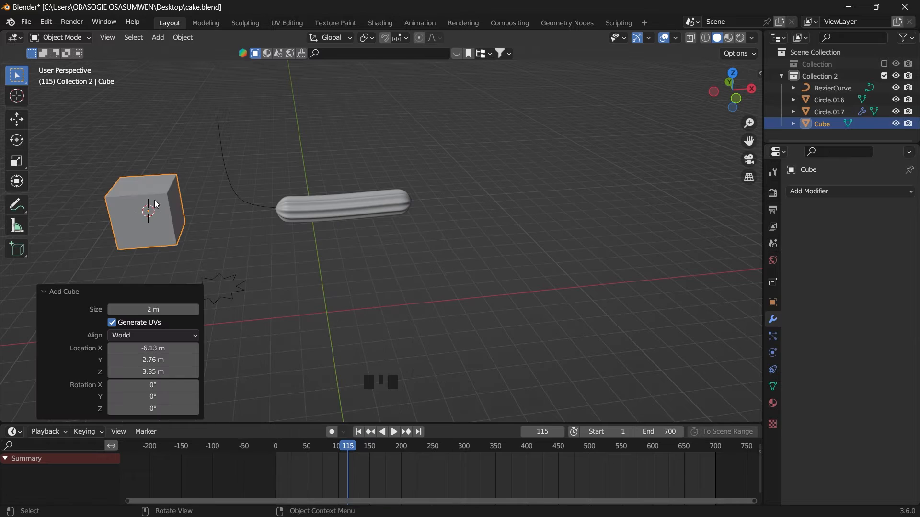
click(17, 161)
drag(196, 208, 268, 203)
Move the stretched cube beneath the fluted tube and flatten it along Z into a thin slab.
click(17, 119)
drag(187, 247, 393, 215)
click(352, 213)
click(16, 161)
key(ctrl+z)
click(349, 229)
click(17, 120)
click(16, 161)
drag(342, 176, 344, 198)
drag(733, 98, 758, 156)
Apply the slab's transforms in Object Mode.
click(61, 37)
click(66, 63)
click(61, 38)
click(65, 52)
key(ctrl+a)
click(96, 94)
In Edit Mode, bevel the slab's four vertical corner edges with a width of about 0.386 m and multiple segments.
click(61, 38)
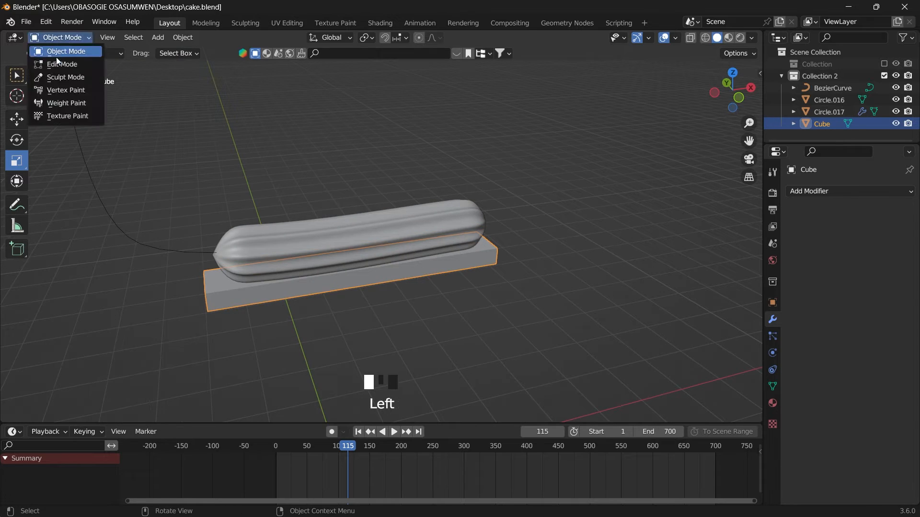
click(58, 64)
click(227, 334)
drag(735, 98, 759, 91)
shift+click(473, 297)
shift+click(428, 312)
drag(415, 268, 433, 270)
click(196, 245)
click(196, 246)
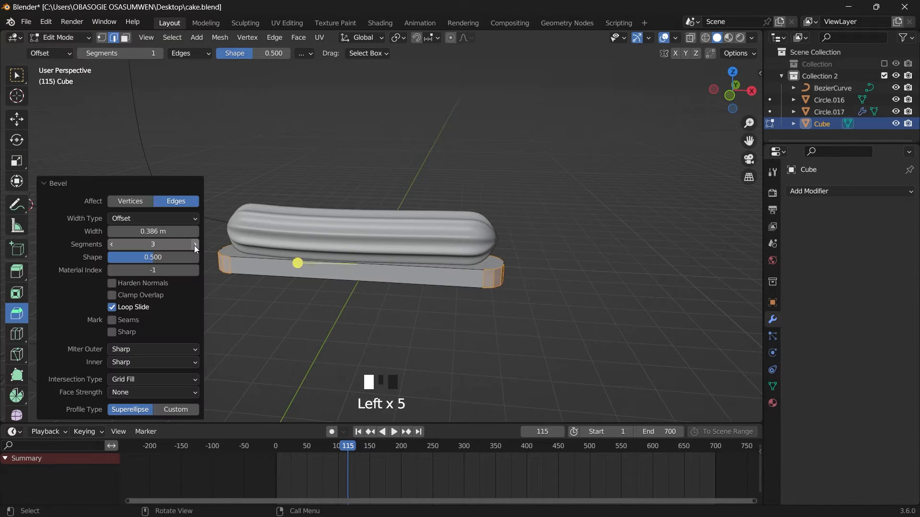
click(195, 245)
Add a Bevel modifier with amount 0.1 m and 3 segments to the slab in Object Mode, and apply smooth shading.
click(61, 37)
click(66, 52)
drag(734, 96, 766, 99)
click(814, 192)
click(668, 237)
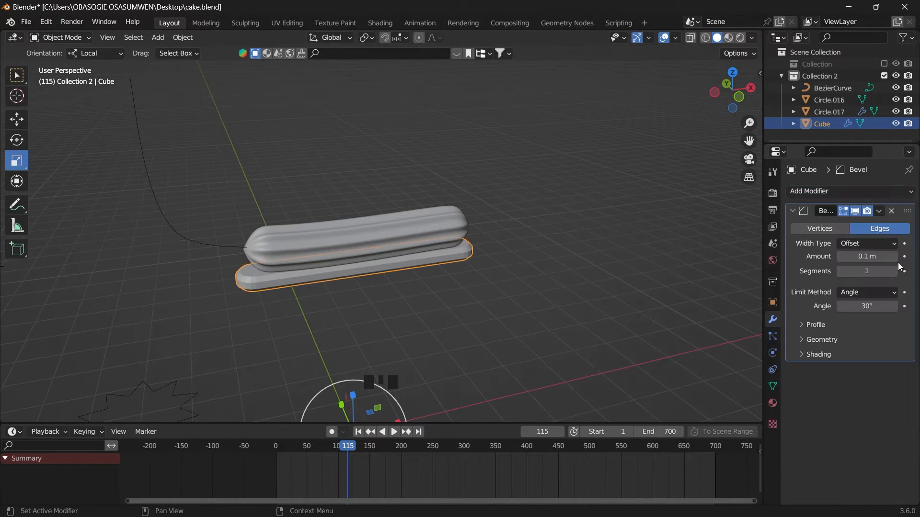
click(895, 272)
click(895, 271)
right_click(410, 262)
click(410, 261)
Place the 3D cursor beside the slab and add a mesh circle there.
scroll(451, 255, down, 2)
click(17, 96)
click(342, 264)
drag(734, 96, 762, 98)
drag(735, 97, 35, 121)
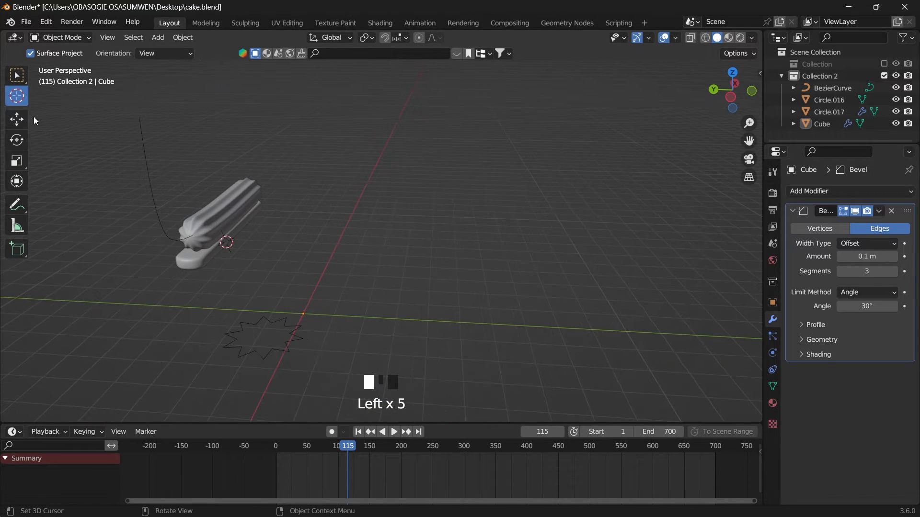
key(shift+a)
click(421, 225)
Resize the circle and move it about -0.81 m along Y, away from the slab.
key(s)
click(437, 243)
click(17, 119)
drag(298, 241, 325, 242)
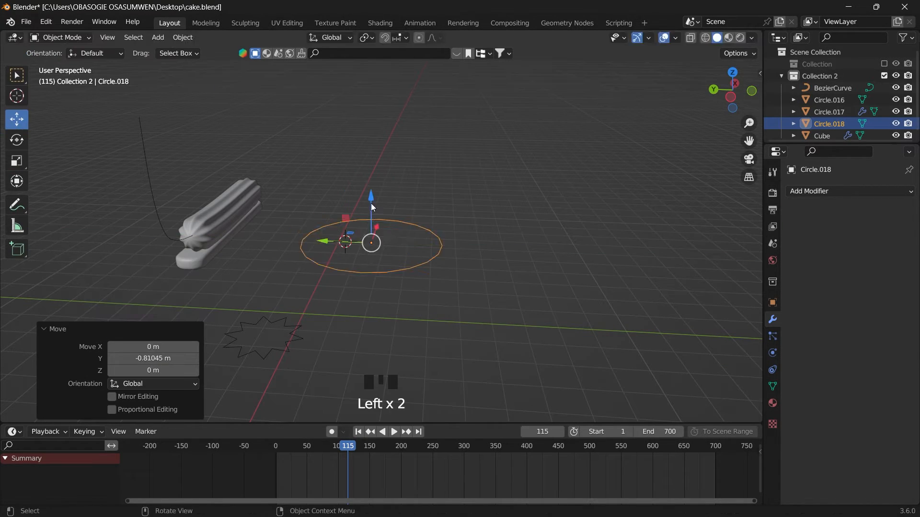
click(60, 38)
drag(372, 203, 480, 264)
In Edit Mode, extrude the circle's edge inward at a scale of about 0.418 to form a flat ring.
click(102, 38)
drag(732, 91, 737, 105)
key(e)
key(s)
click(459, 190)
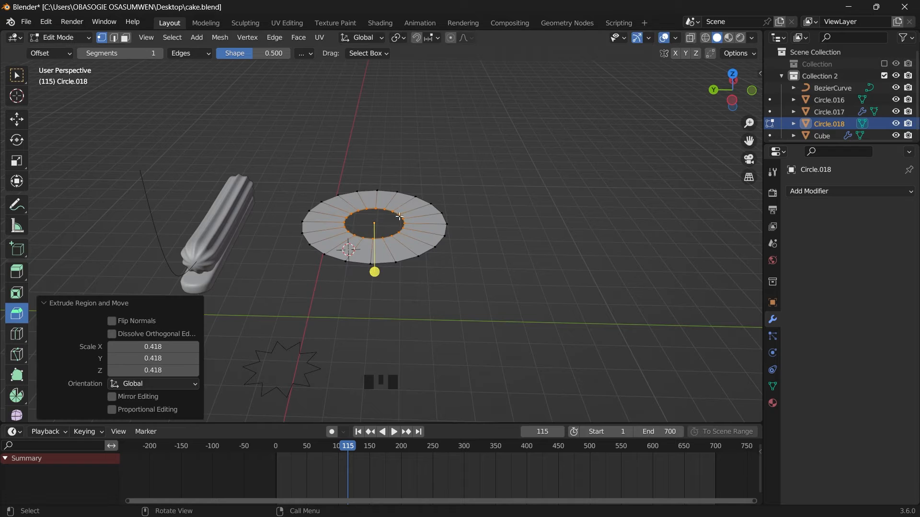
Extrude the flat ring along Z to give it thickness and return to Object Mode.
alt+shift+click(402, 228)
key(e)
key(z)
click(405, 242)
drag(732, 91, 723, 126)
click(61, 38)
click(60, 51)
Add a Bevel modifier with amount 0.1 m and 6 segments to the ring and apply smooth shading.
click(499, 154)
click(354, 259)
scroll(355, 259, up, 2)
click(851, 191)
click(677, 236)
triple_click(894, 274)
double_click(894, 274)
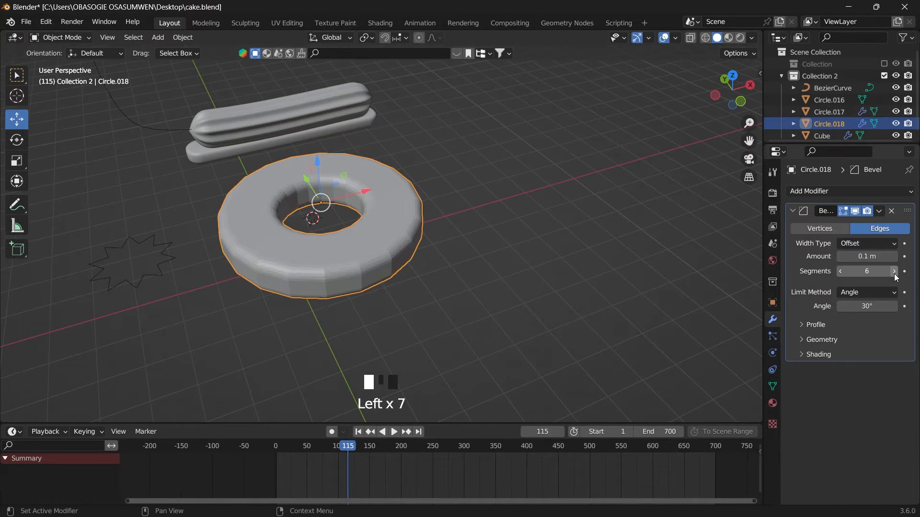
right_click(352, 256)
click(357, 257)
Add a Subdivision Surface modifier with viewport level 1 to the ring and lower the ring about 0.57 m along Z.
click(886, 192)
click(707, 405)
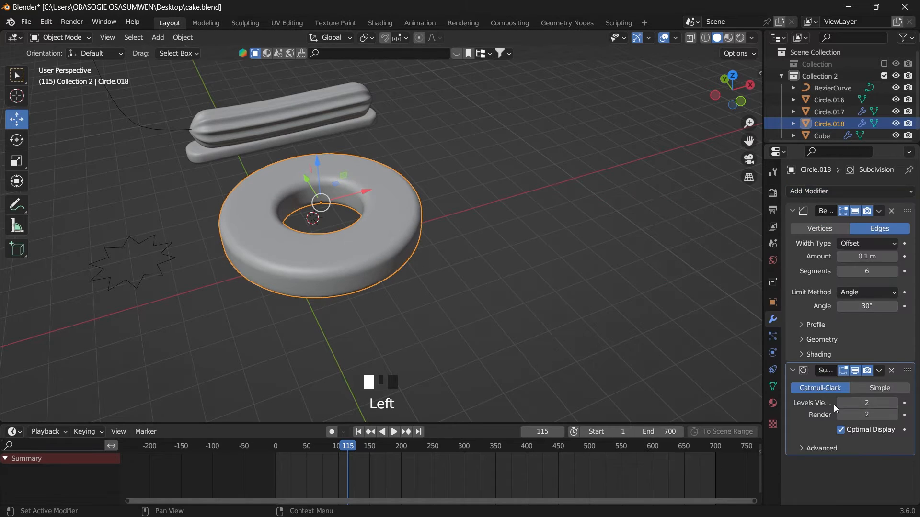
drag(732, 91, 814, 62)
drag(380, 148, 381, 156)
Place the 3D cursor near the models, add a plane there and scale it up into a large ground surface.
scroll(380, 159, down, 6)
click(16, 95)
click(325, 266)
key(shift+a)
mouse_move(324, 267)
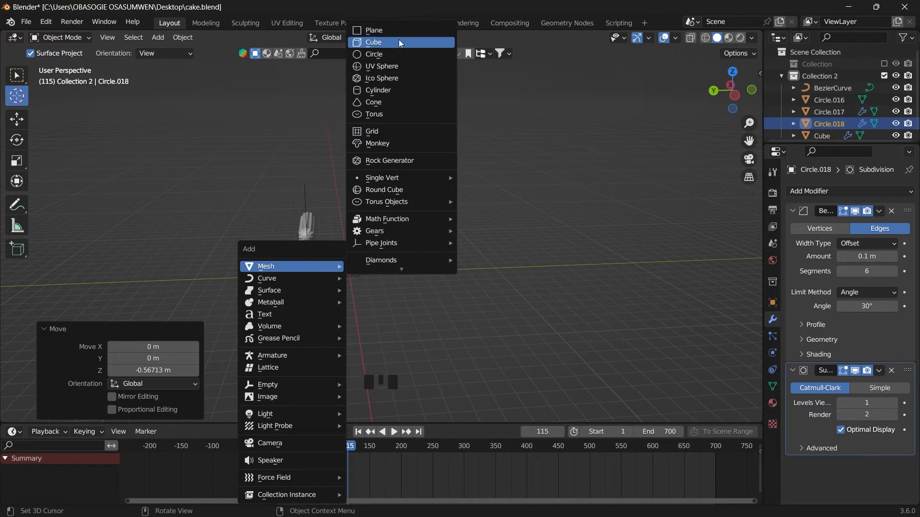
click(400, 31)
key(s)
click(712, 249)
Raise the plane beneath the models and move the ring about 1.55 m along Y and slightly upward onto it.
click(17, 120)
drag(324, 215, 339, 179)
scroll(330, 216, up, 3)
click(345, 251)
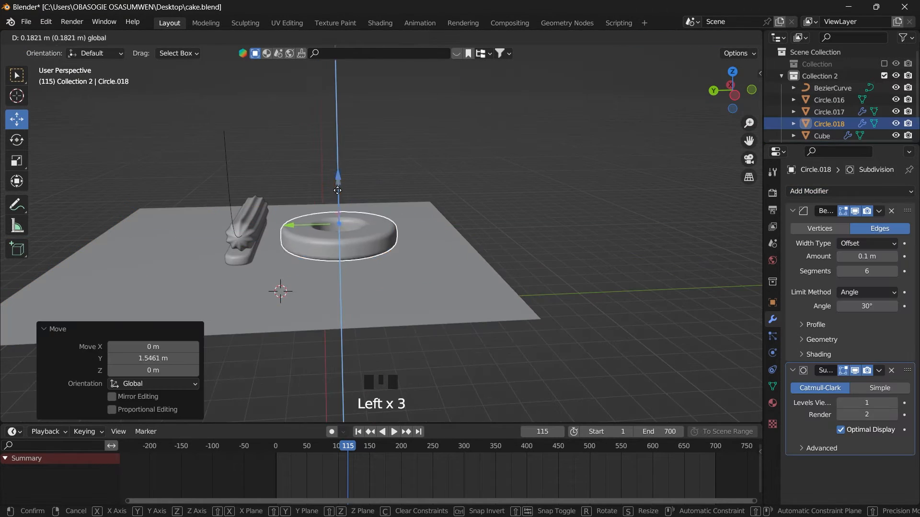
scroll(401, 173, up, 2)
Shift the ring about 0.66 m along X so it sits beside the slab on the plane.
drag(732, 91, 661, 122)
click(306, 211)
drag(371, 185, 390, 181)
scroll(383, 192, up, 2)
drag(732, 91, 791, 65)
scroll(479, 191, down, 4)
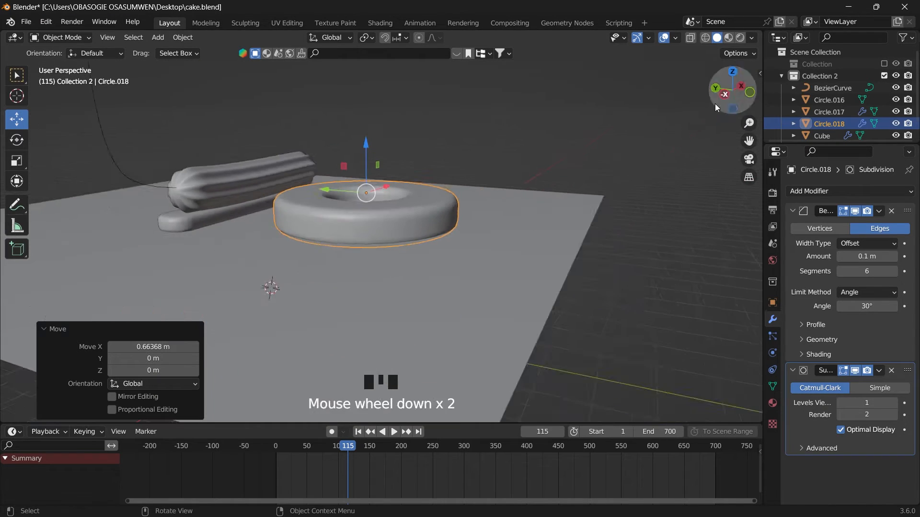
Save the current scene file with the ring placed beside the slab.
click(614, 168)
drag(732, 91, 720, 58)
scroll(430, 188, up, 1)
click(430, 188)
scroll(419, 165, up, 1)
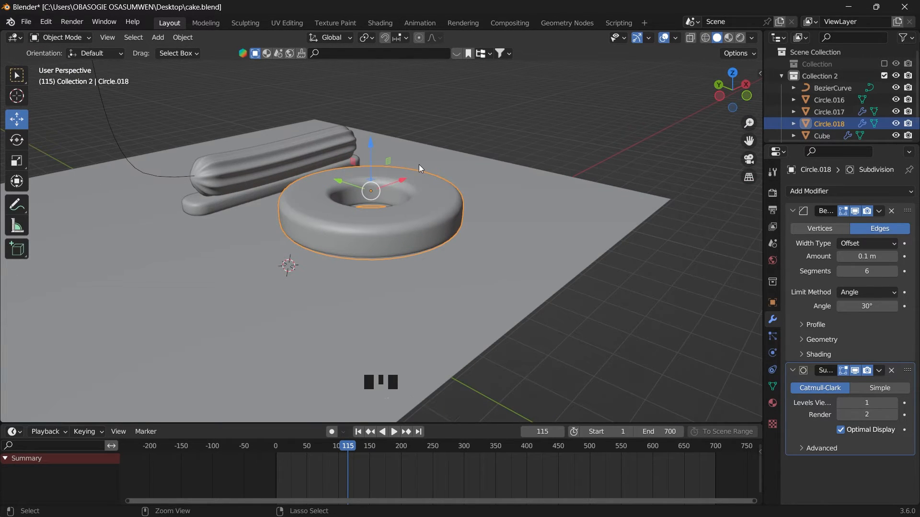
key(ctrl+s)
Snap the 3D cursor to the selected ring and add a Plain Axes empty at that point.
key(shift+s)
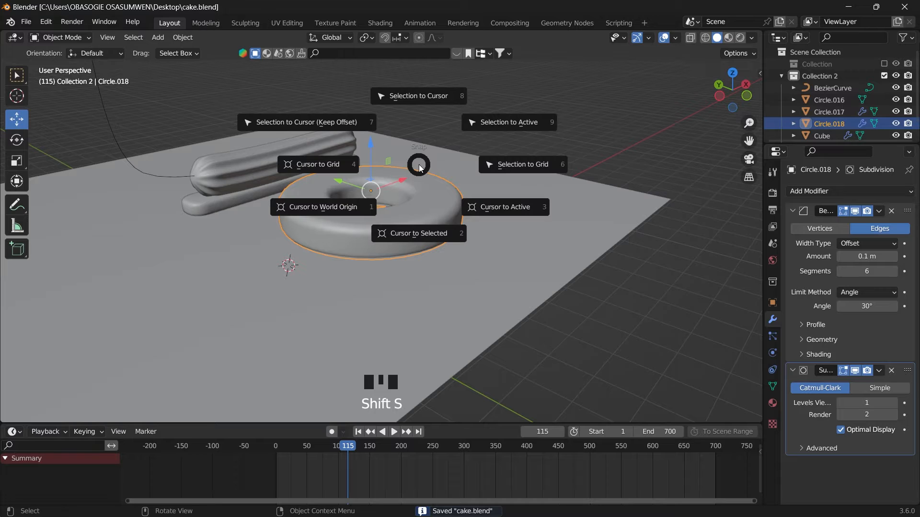
click(413, 234)
drag(733, 91, 723, 96)
key(shift+a)
mouse_move(382, 311)
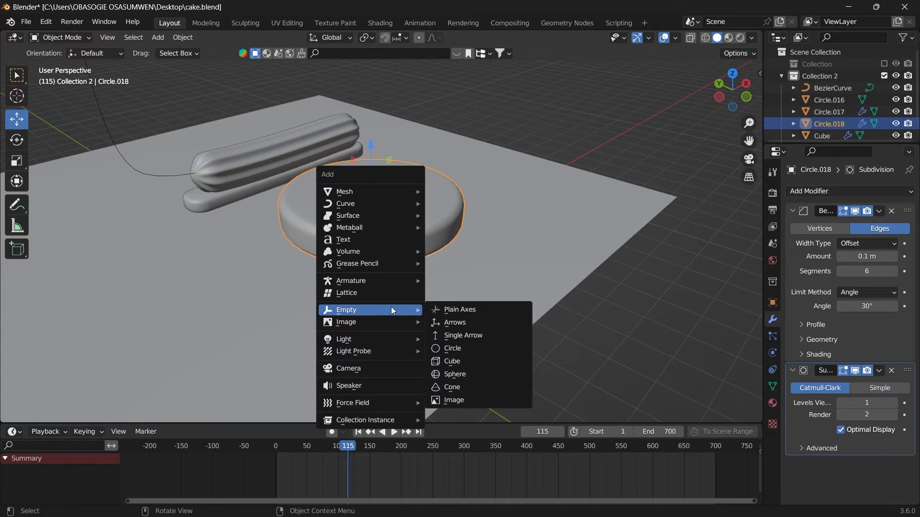
click(469, 314)
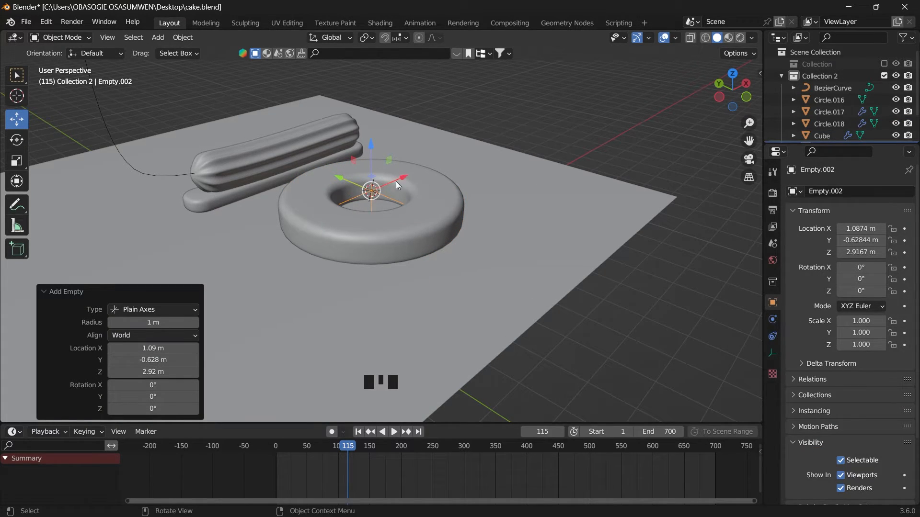
Add a Bezier circle at the 3D cursor and raise it about 0.3 m along Z to the ring's top.
click(494, 146)
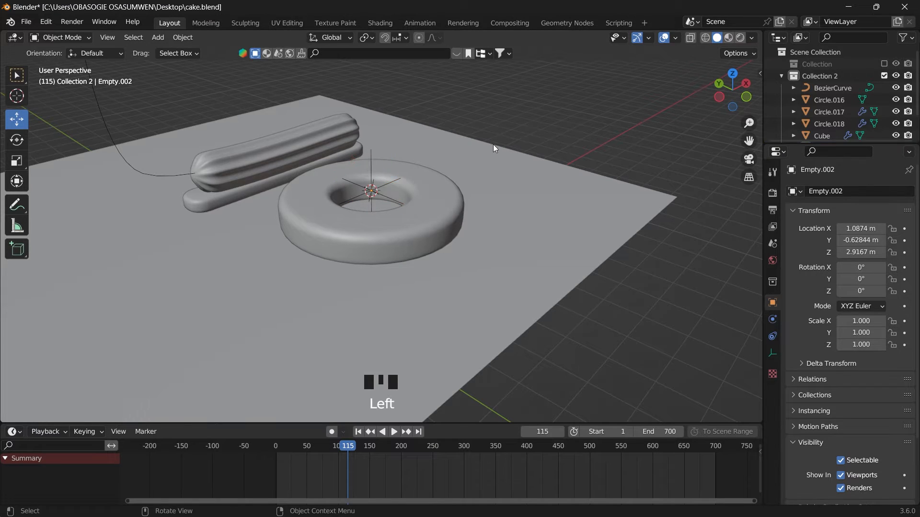
key(shift+a)
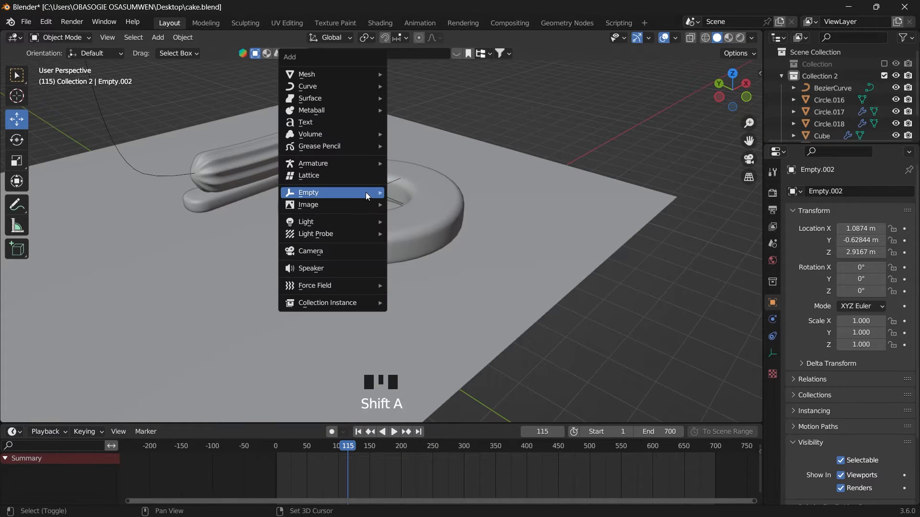
mouse_move(363, 90)
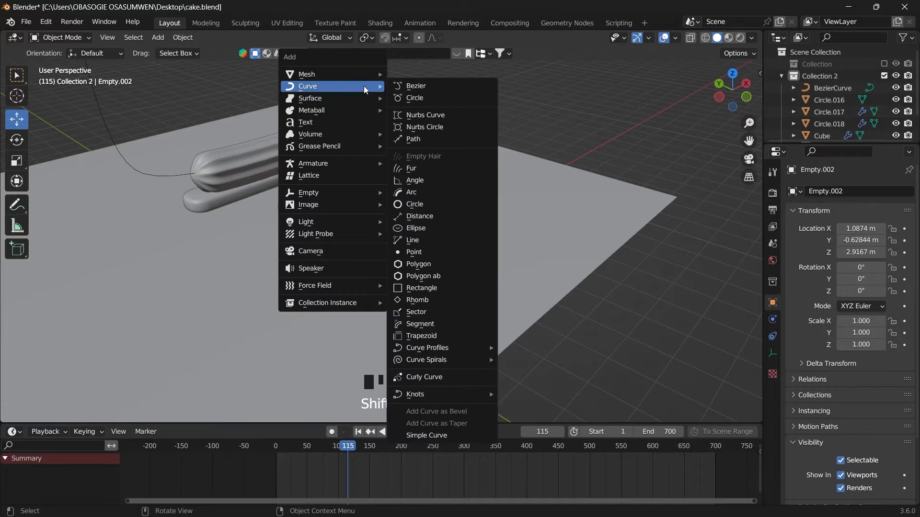
click(441, 100)
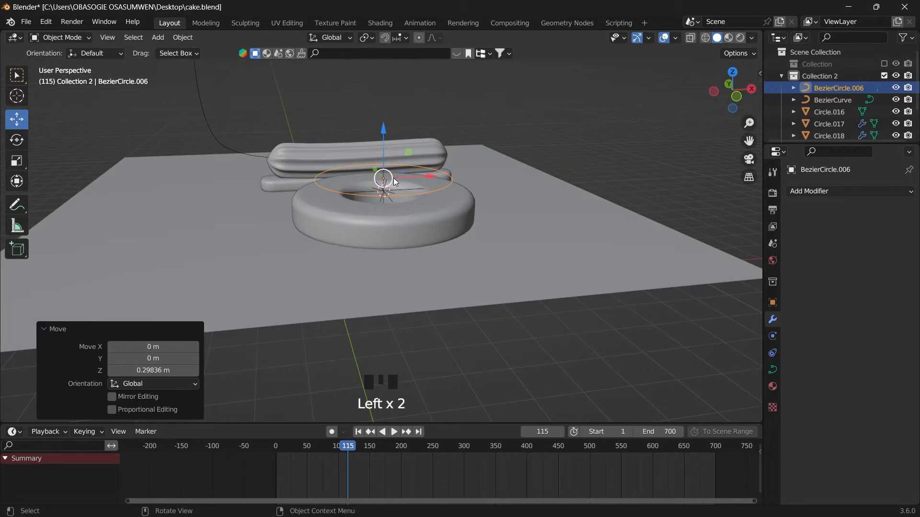
Duplicate the Bezier circle and move the copy about 1.87 m up along Z.
right_click(393, 180)
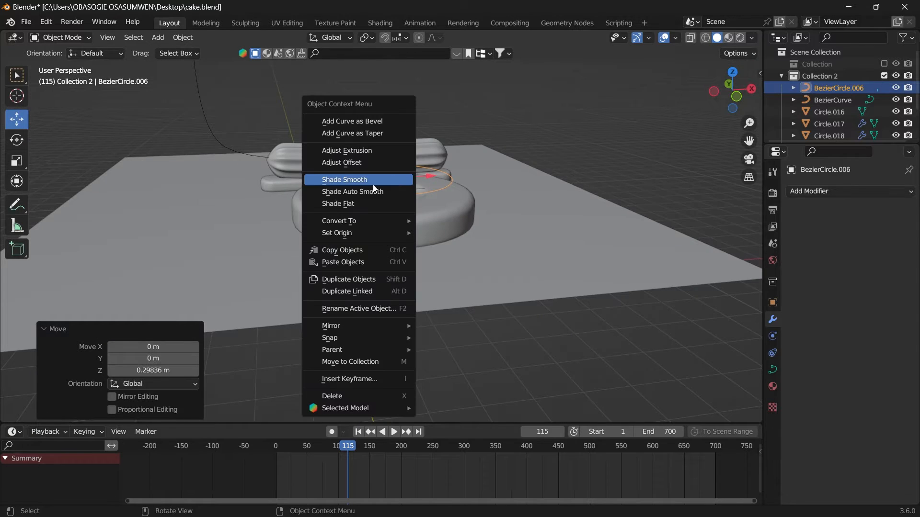
click(359, 284)
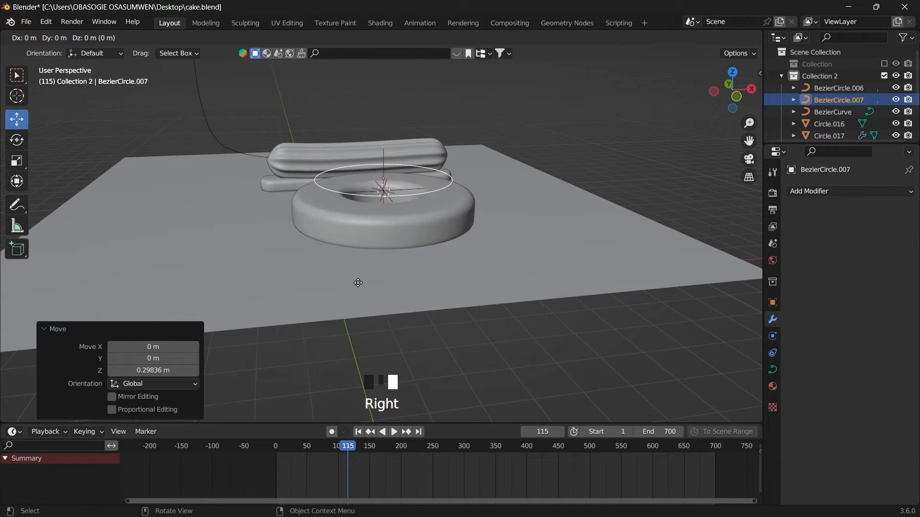
key(z)
click(369, 199)
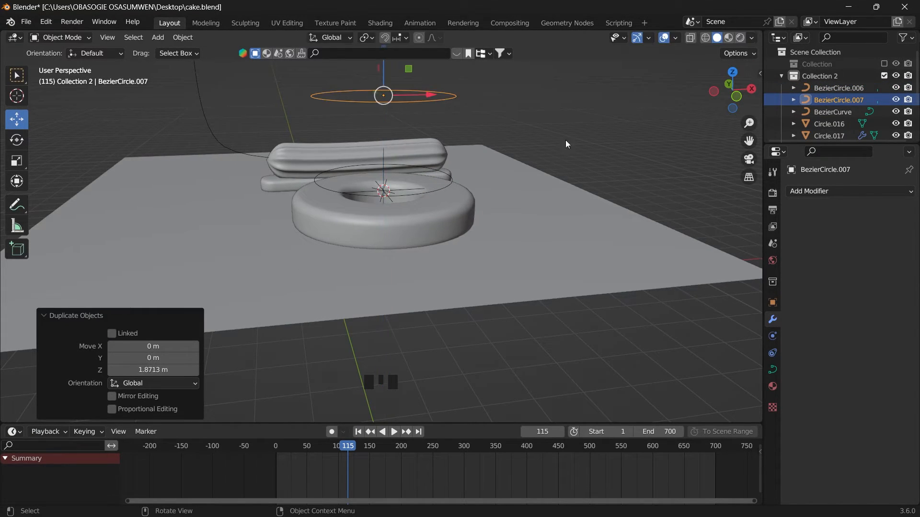
click(567, 140)
Select the lower Bezier circle on the ring and switch it to Edit Mode.
drag(722, 115, 759, 133)
click(457, 243)
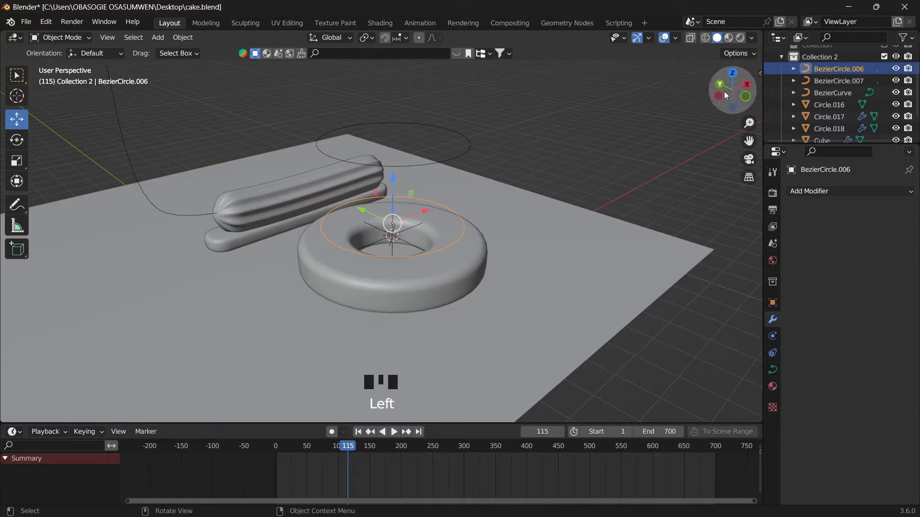
drag(726, 95, 688, 133)
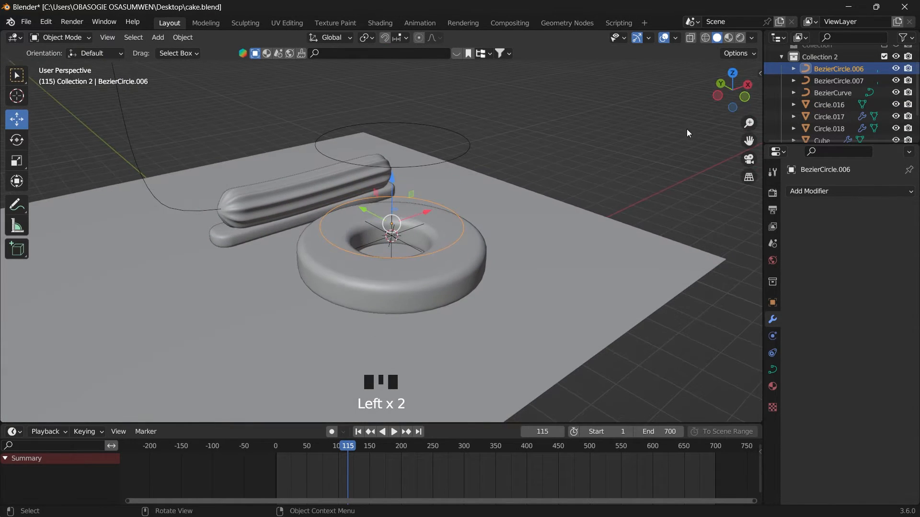
drag(50, 36, 59, 63)
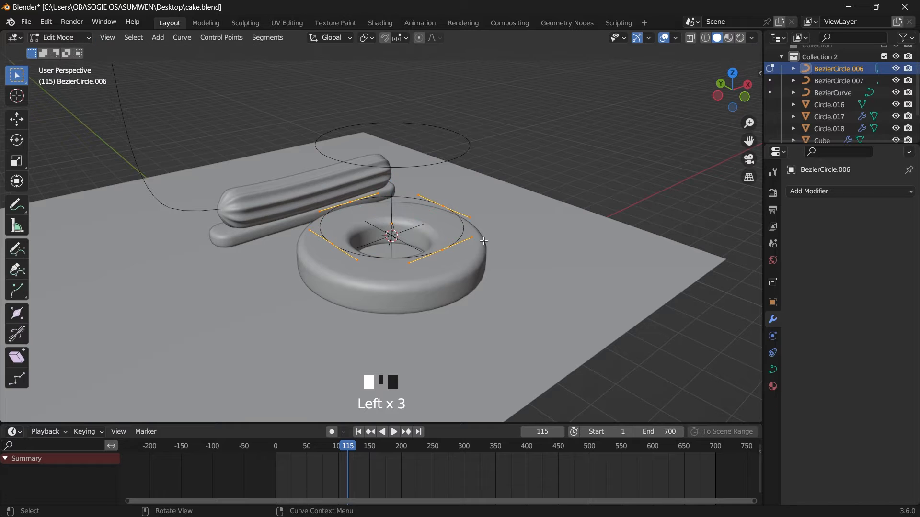
Subdivide all segments of the lower Bezier circle once.
scroll(406, 196, down, 2)
scroll(406, 197, up, 4)
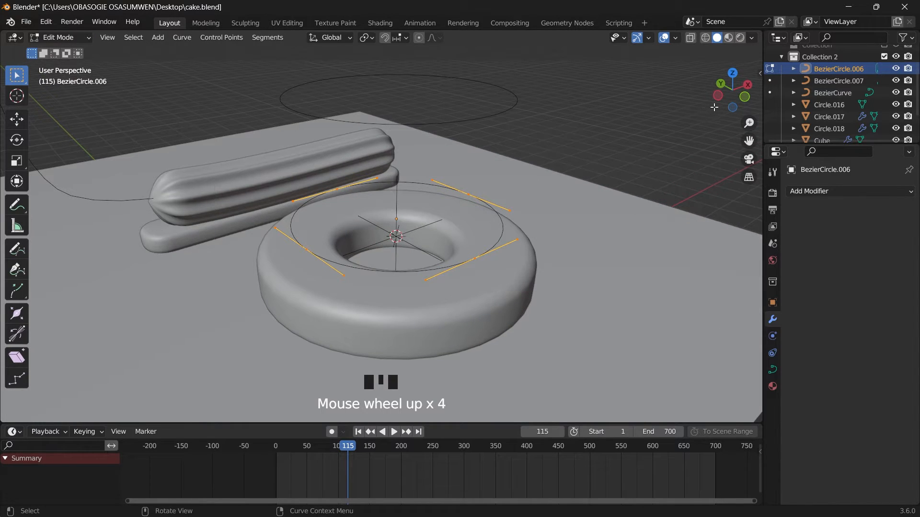
mouse_move(714, 107)
mouse_down()
mouse_move(721, 93)
mouse_move(728, 98)
mouse_up()
drag(749, 141, 742, 147)
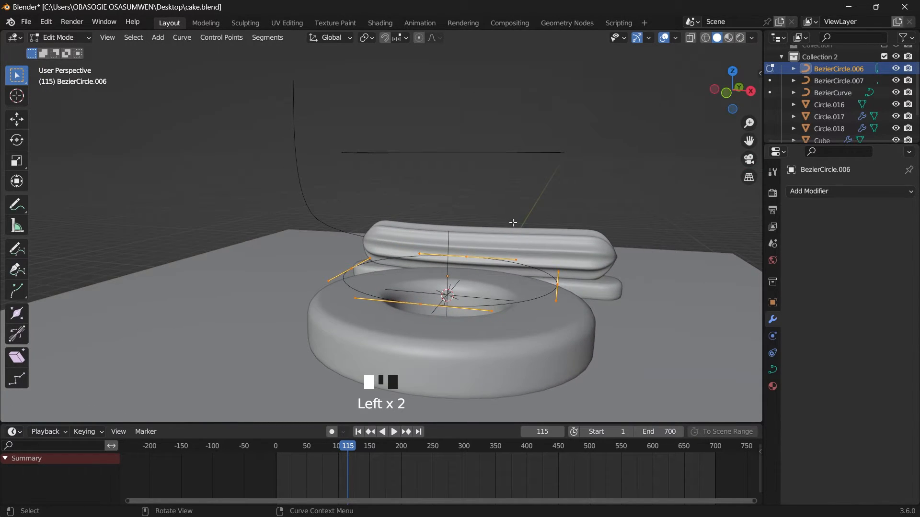
scroll(513, 223, up, 2)
drag(733, 91, 213, 165)
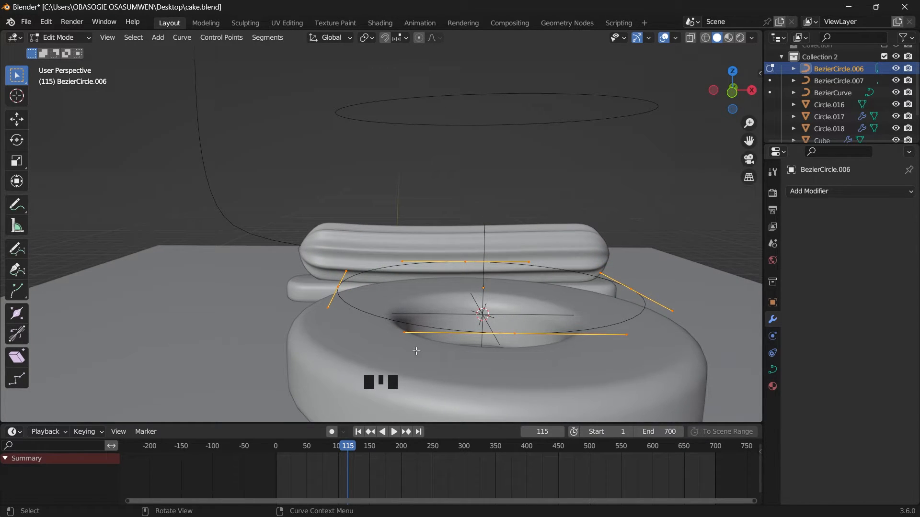
drag(732, 92, 478, 188)
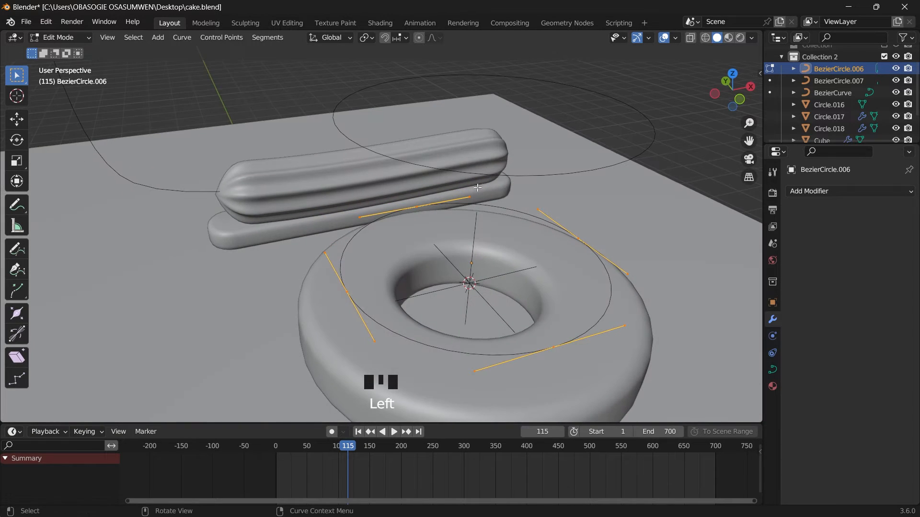
scroll(415, 193, up, 2)
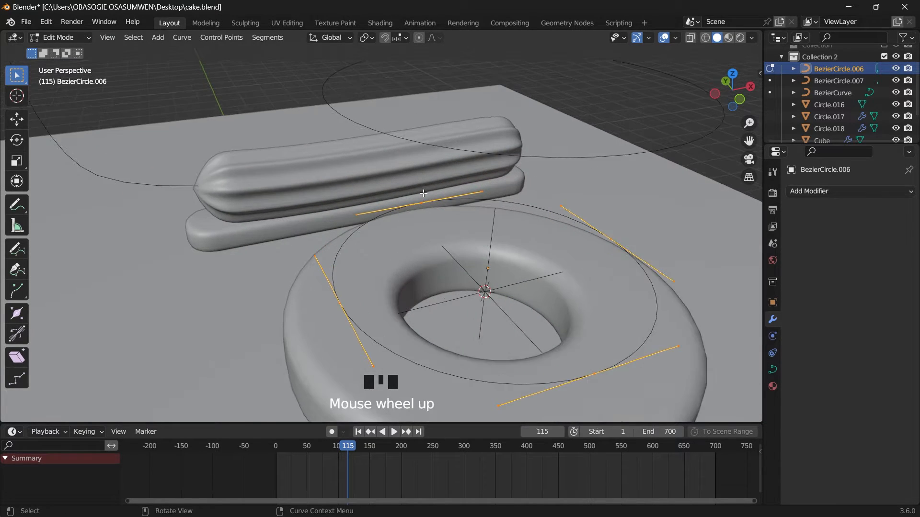
drag(706, 100, 389, 166)
scroll(345, 167, down, 3)
drag(251, 150, 522, 302)
right_click(377, 236)
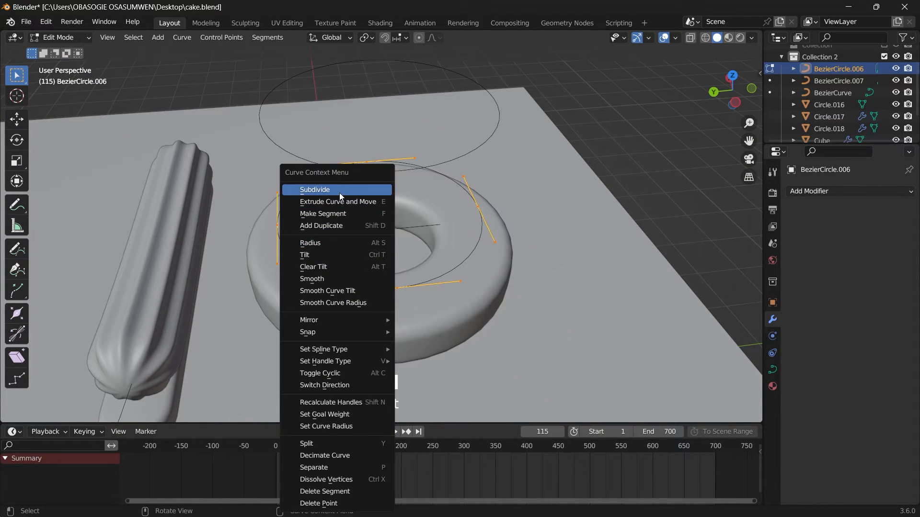
click(339, 190)
Select two neighbouring points on the circle's slab-facing side and subdivide the segment between them with one cut.
click(277, 225)
shift+click(305, 182)
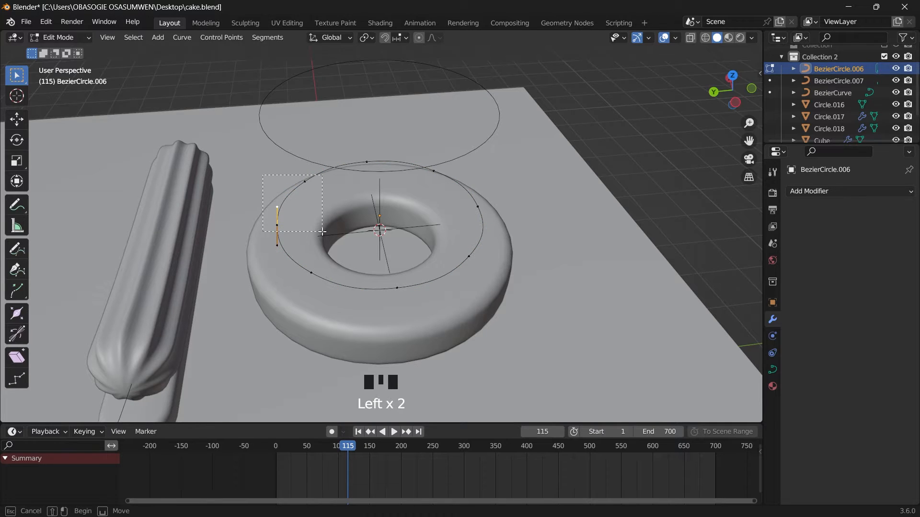
right_click(240, 194)
click(239, 195)
scroll(239, 195, up, 2)
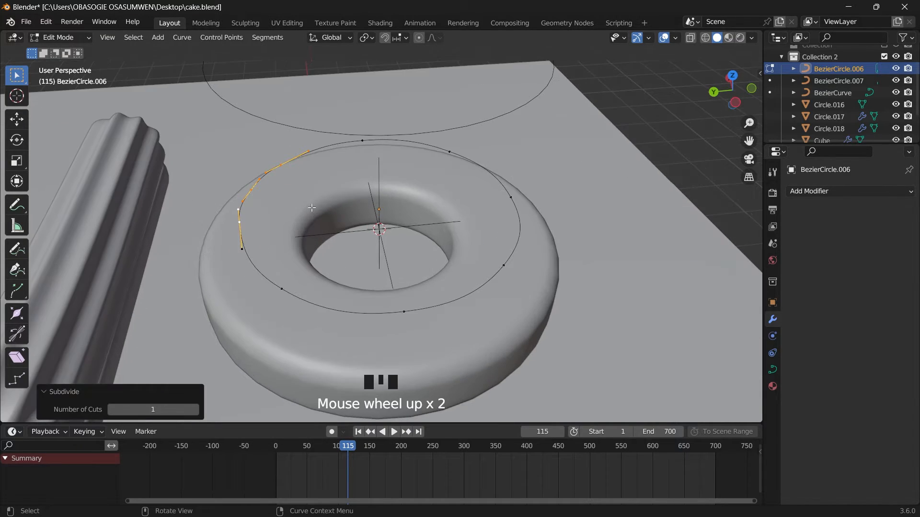
Delete the extra point on the subdivided segment to open a gap in the circle.
click(250, 223)
middle_drag(651, 123, 58, 96)
key(x)
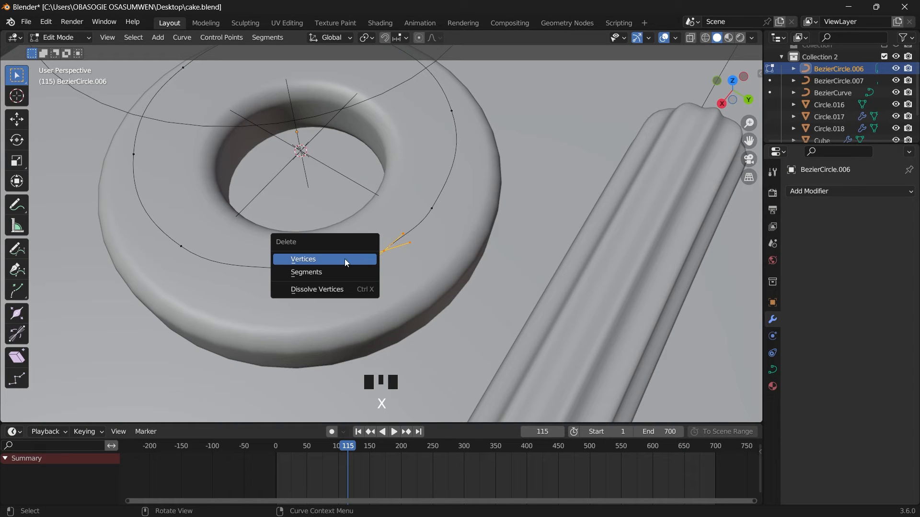
click(344, 258)
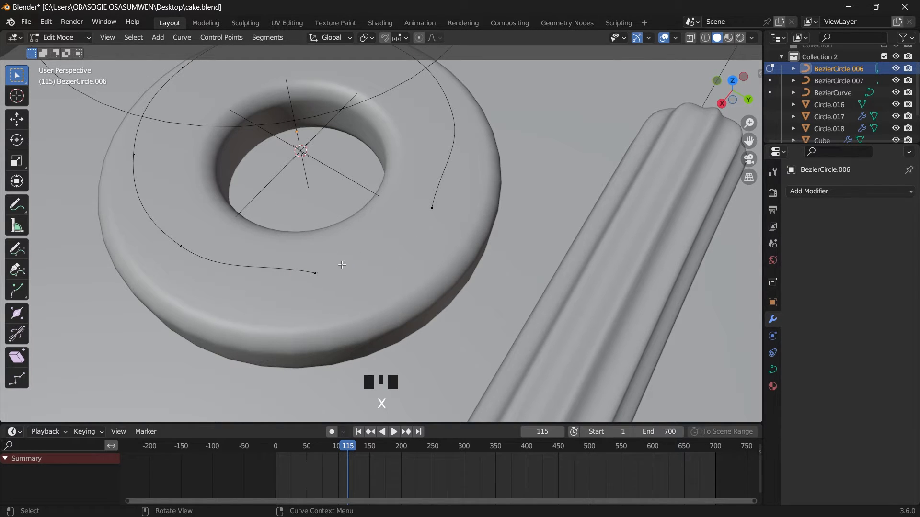
In top view, rotate the handles of the open end nearest the circle's +Y extreme to follow the round path.
click(732, 80)
scroll(384, 192, up, 3)
click(388, 163)
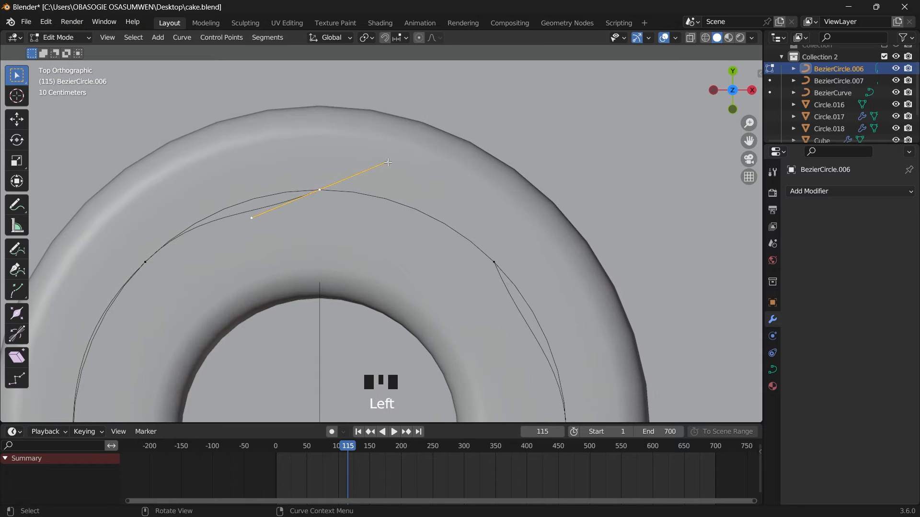
click(388, 162)
click(16, 140)
drag(347, 173, 348, 146)
Rotate the other open end's handles about 19.3° around local Z and extrude that end across the gap.
click(494, 262)
click(468, 197)
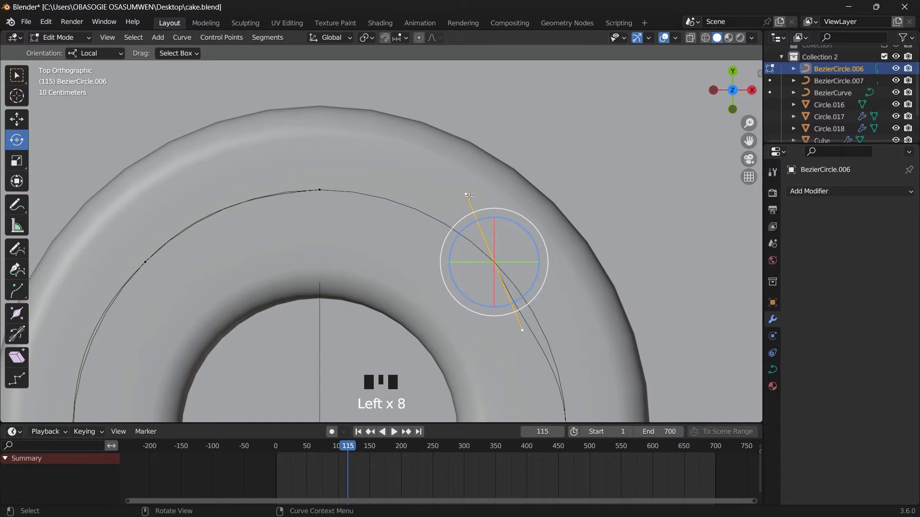
drag(469, 196, 474, 205)
click(494, 262)
click(468, 194)
drag(482, 156, 485, 226)
key(e)
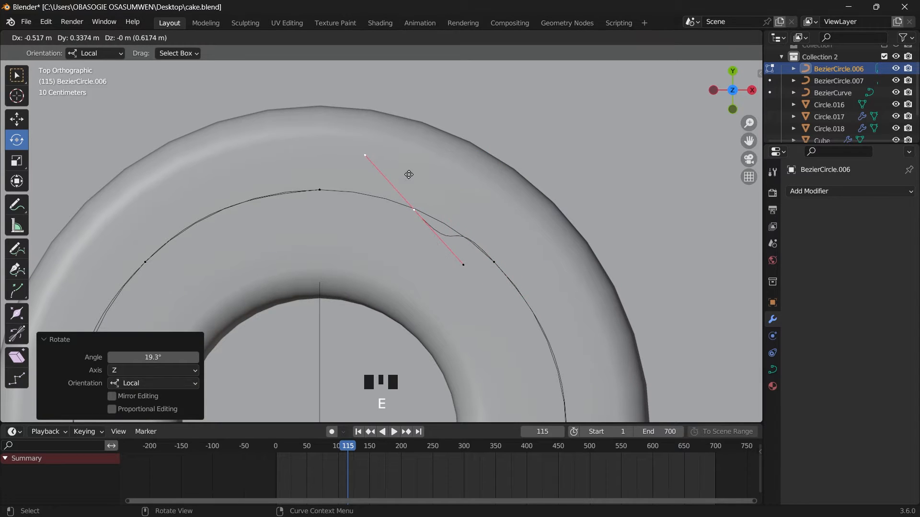
click(320, 115)
Try extruding the first open end about 0.46 m along X across the gap.
middle_drag(412, 191, 178, 182)
click(462, 276)
key(e)
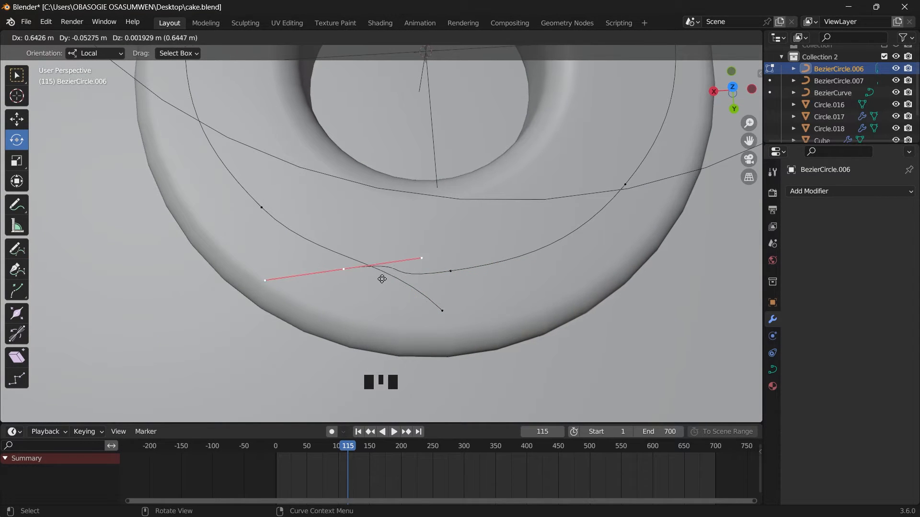
click(413, 277)
middle_drag(413, 277, 530, 157)
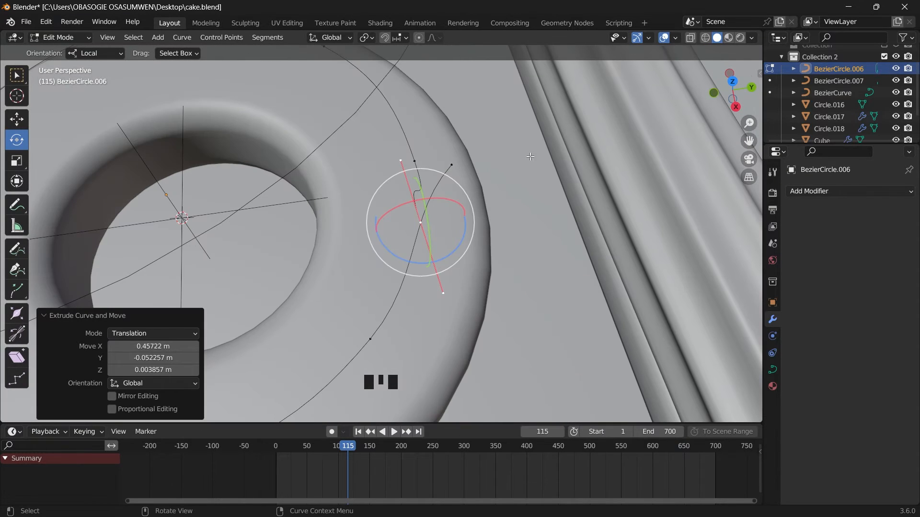
Try shortening the extruded point's handles, shifting the last one about 0.09 m along Y.
click(400, 161)
click(420, 222)
click(443, 293)
click(17, 119)
drag(453, 340, 445, 306)
click(421, 223)
drag(484, 252, 421, 206)
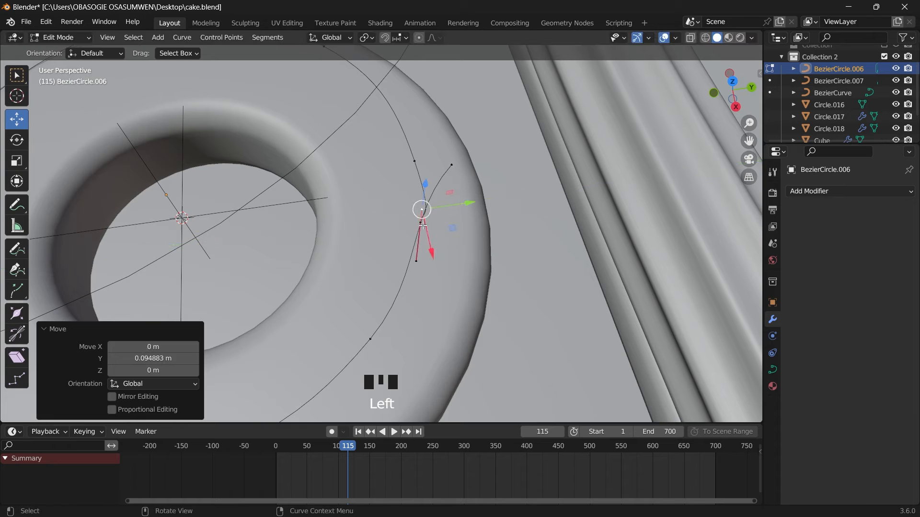
Try rotating the extruded point's handle about -8.3° around local Z to align it with the circle.
middle_drag(422, 206, 395, 290)
click(395, 290)
click(17, 140)
drag(434, 234, 440, 252)
click(732, 84)
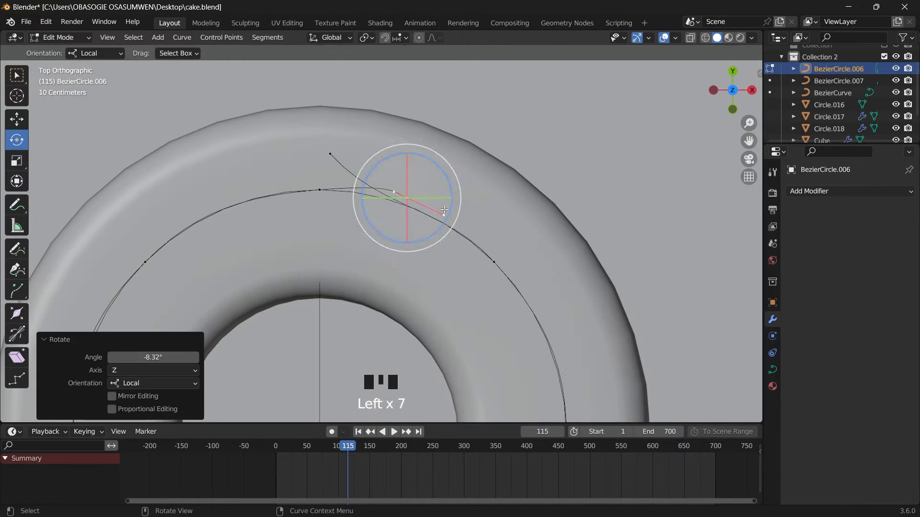
key(g)
right_click(427, 188)
Nudge the first open end slightly along X and extrude a new point from it across the gap.
key(g)
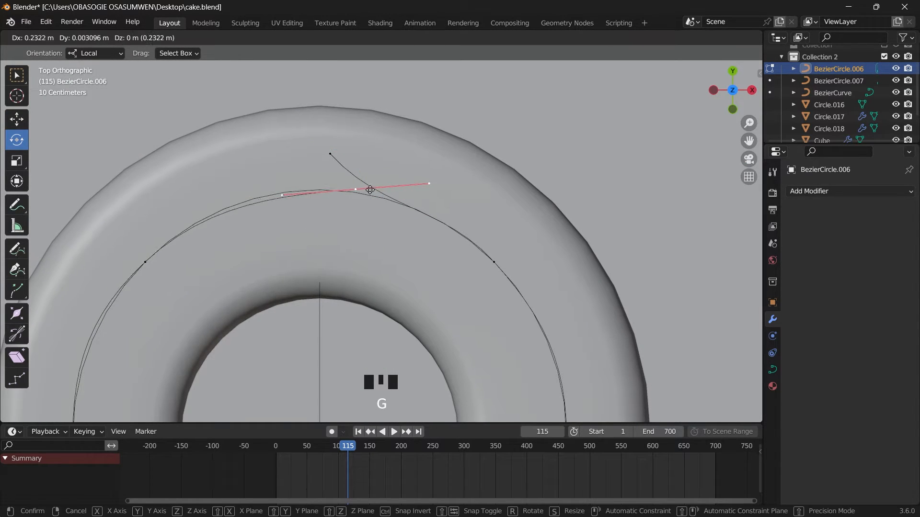
click(364, 191)
key(e)
click(481, 192)
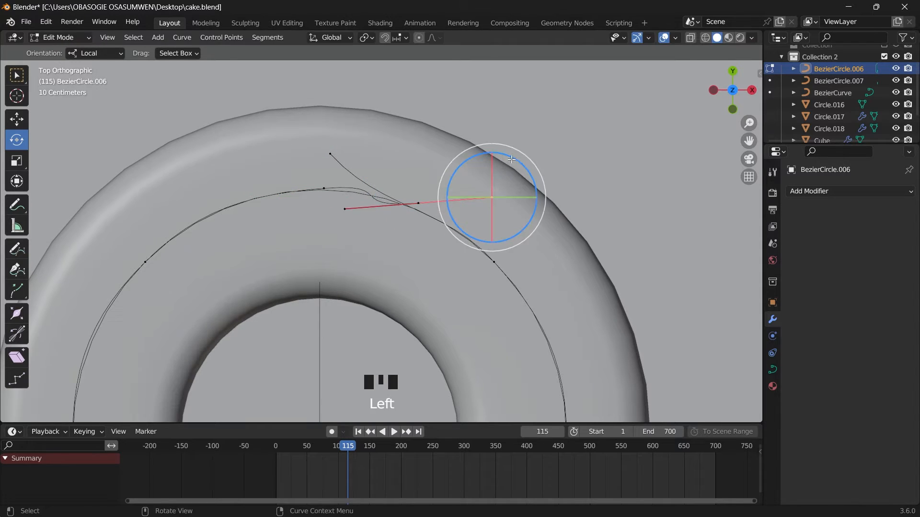
Adjust the new end point's handles and move the point onto the circle's path beside the overlapping strand.
drag(525, 182, 527, 211)
click(349, 179)
click(17, 119)
drag(400, 180, 499, 225)
click(403, 200)
key(g)
click(431, 213)
Rotate the new end point about -19.8° around local Z and reposition its handle so the strand follows the circle.
click(16, 140)
click(412, 202)
drag(400, 187, 389, 192)
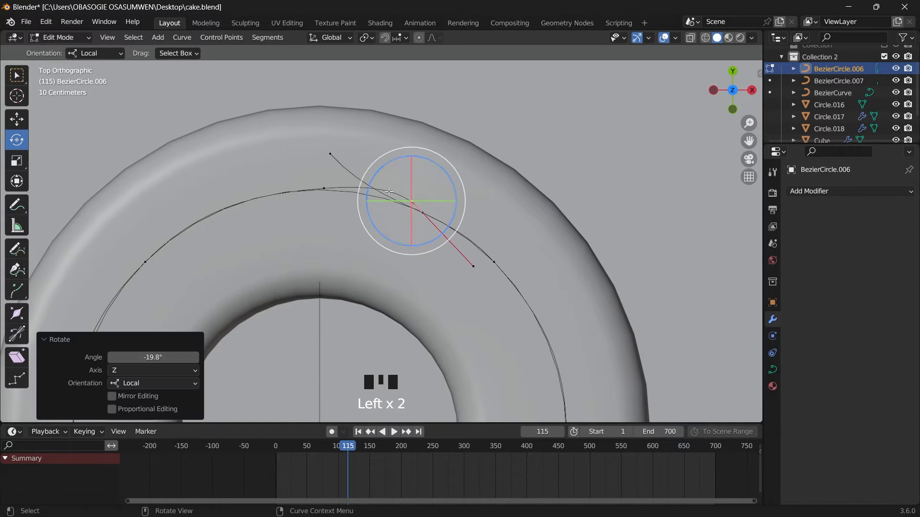
key(g)
key(x)
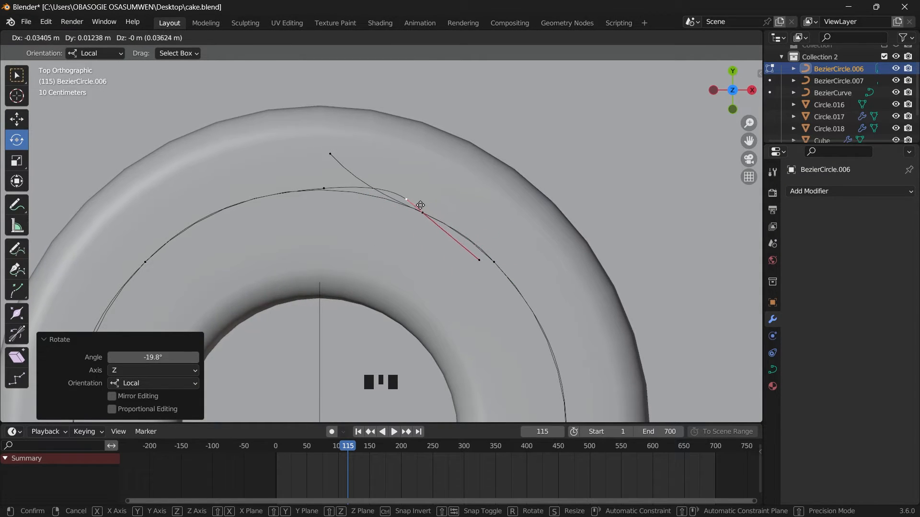
Move the point before that end about -0.0186 m along Y so the overlapping strands line up.
click(324, 189)
click(324, 188)
key(g)
click(326, 188)
key(g)
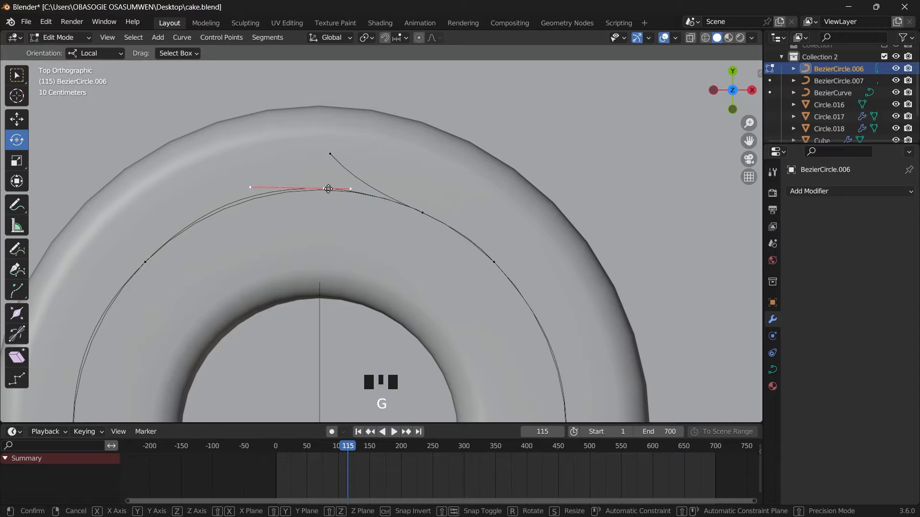
click(328, 192)
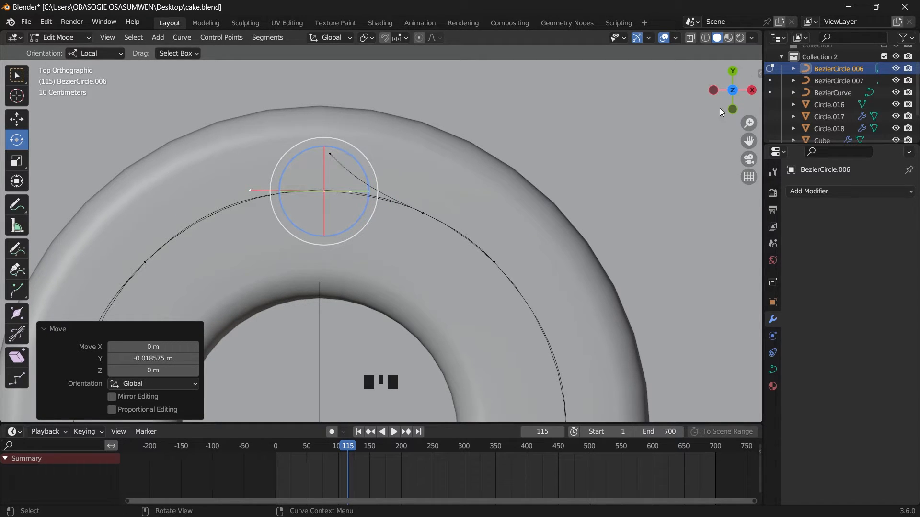
Select the other open end of the circle and raise it about 0.127 m along Z.
drag(720, 108, 592, 167)
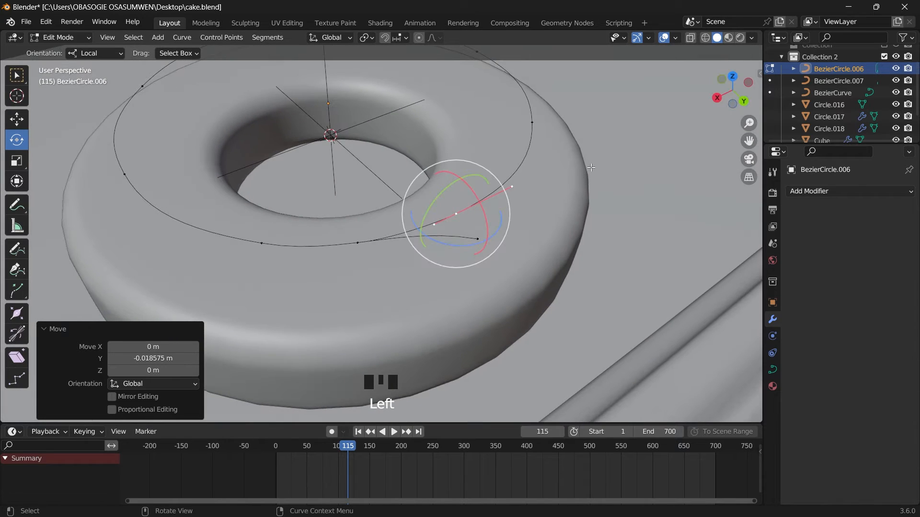
click(477, 237)
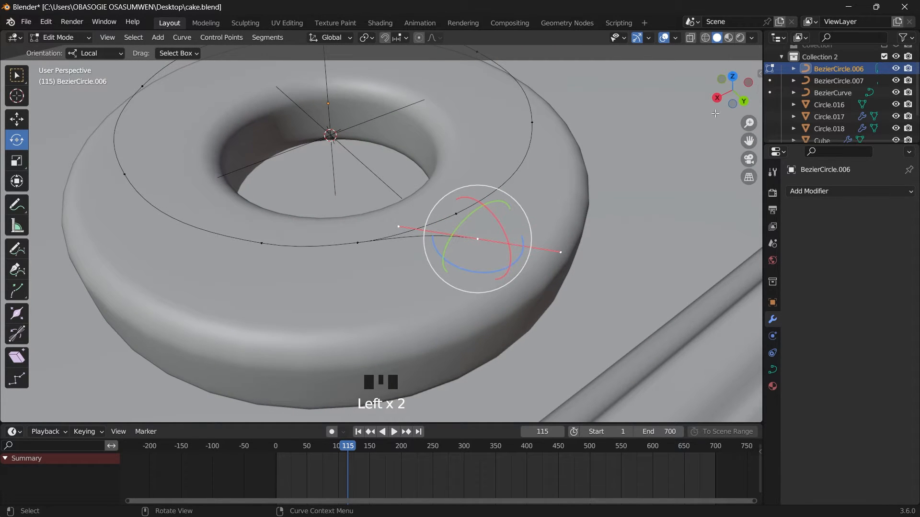
click(744, 100)
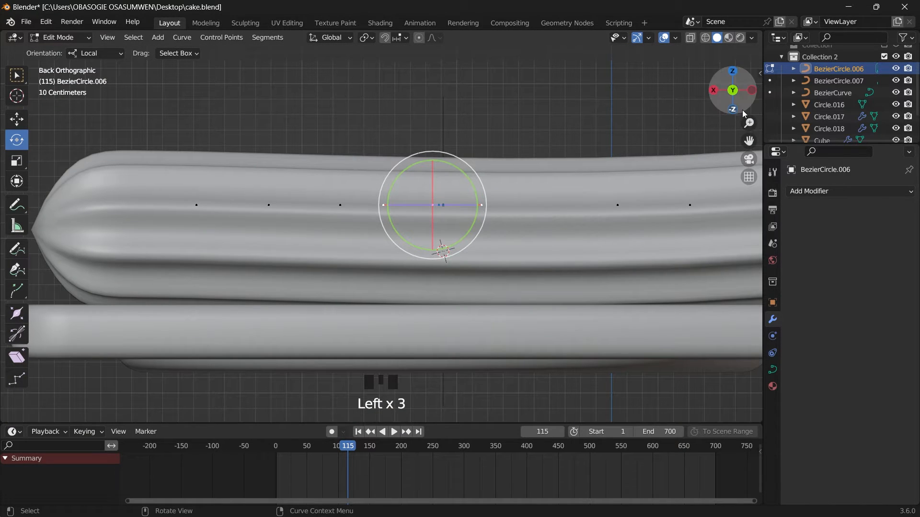
click(735, 91)
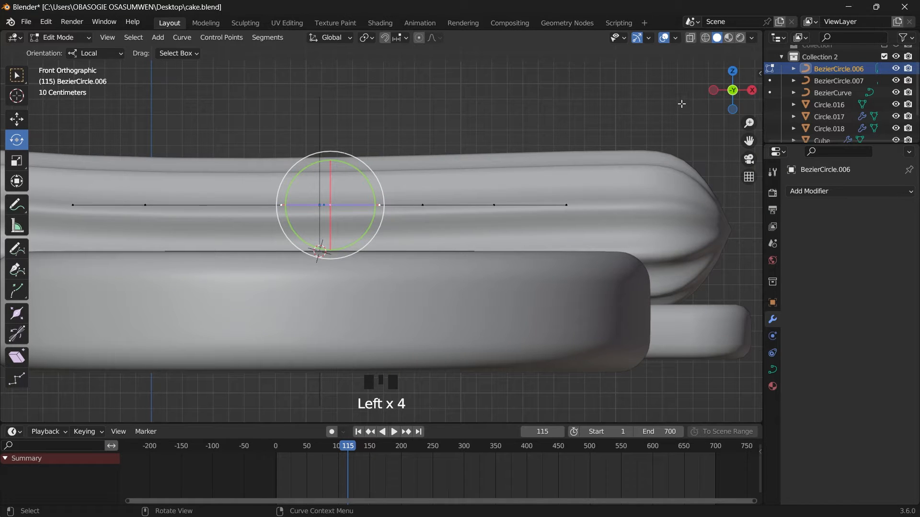
drag(730, 106, 734, 93)
click(734, 93)
click(14, 120)
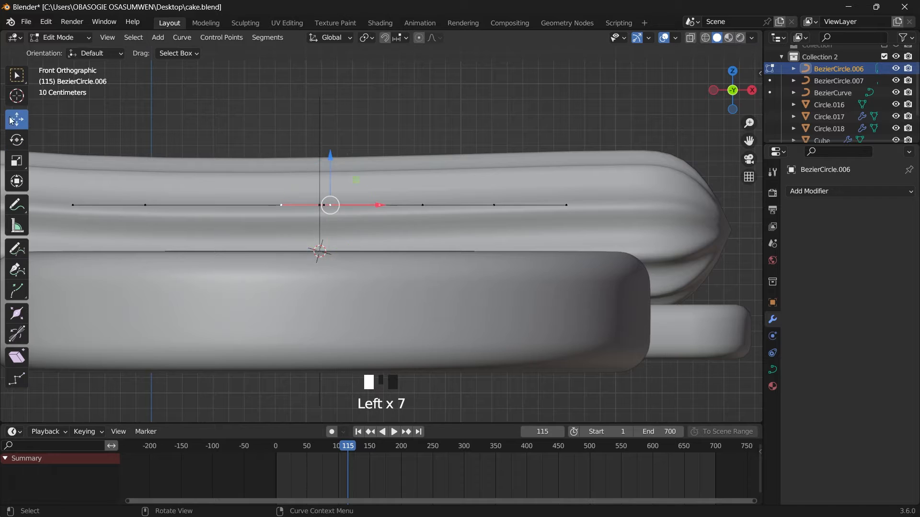
drag(334, 162, 336, 57)
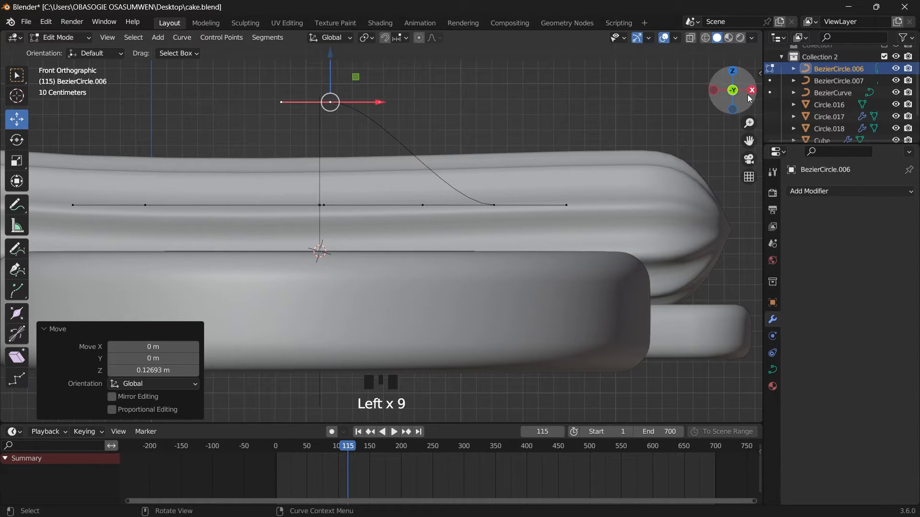
Hide the piped cream object Circle.017 and subdivide the curve segment leading to the raised end.
drag(740, 102, 623, 91)
shift+click(423, 249)
right_click(423, 249)
click(412, 44)
click(406, 251)
scroll(350, 280, up, 2)
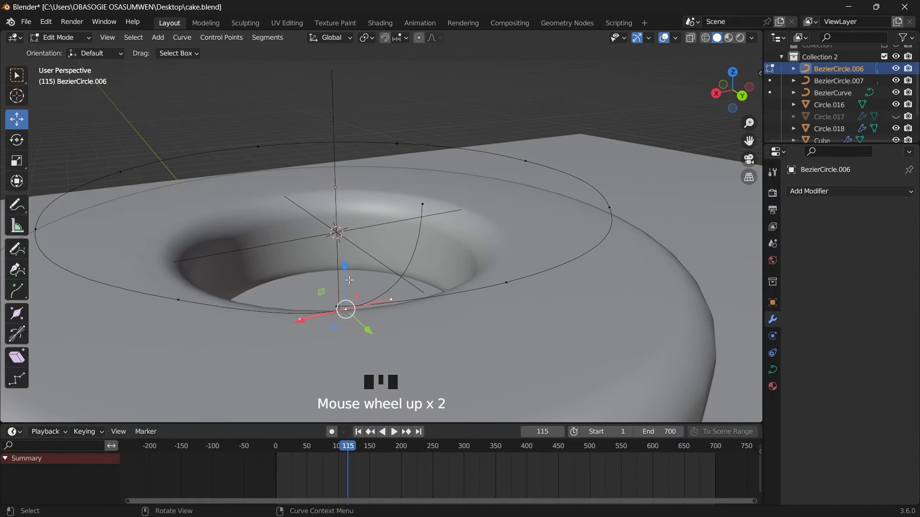
Lift the new point at the bend slightly and move the raised end about 0.023 m in X and 0.038 m in Z.
click(737, 96)
click(321, 284)
key(g)
click(323, 277)
click(394, 191)
key(g)
click(388, 181)
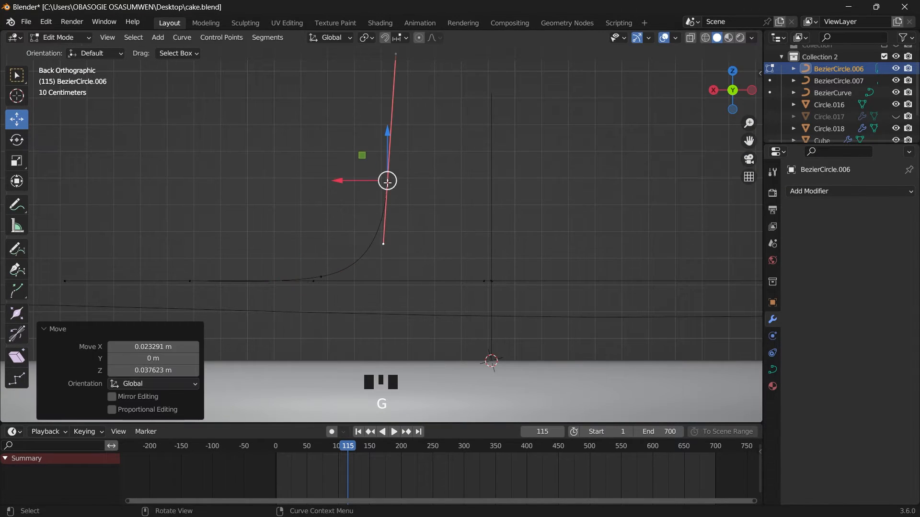
Shift the point near the bend's base about 0.1155 m in X, -0.064 m in Y and 0.007 m in Z.
drag(739, 97, 541, 65)
click(405, 236)
key(g)
click(461, 241)
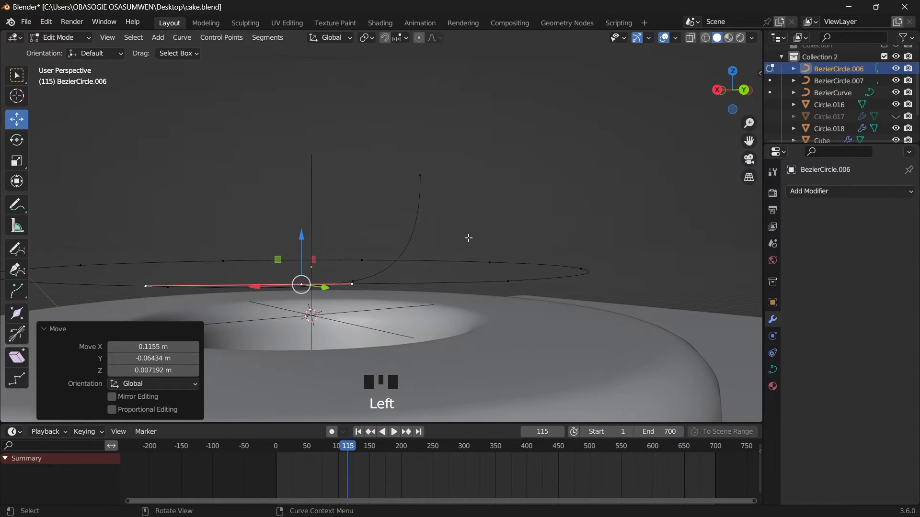
key(g)
click(302, 239)
click(364, 281)
Rotate the bend's base point and nudge it about 0.028 m in X, -0.008 m in Y and 0.020 m in Z.
drag(732, 89, 690, 117)
click(339, 192)
key(r)
click(378, 188)
key(g)
click(375, 190)
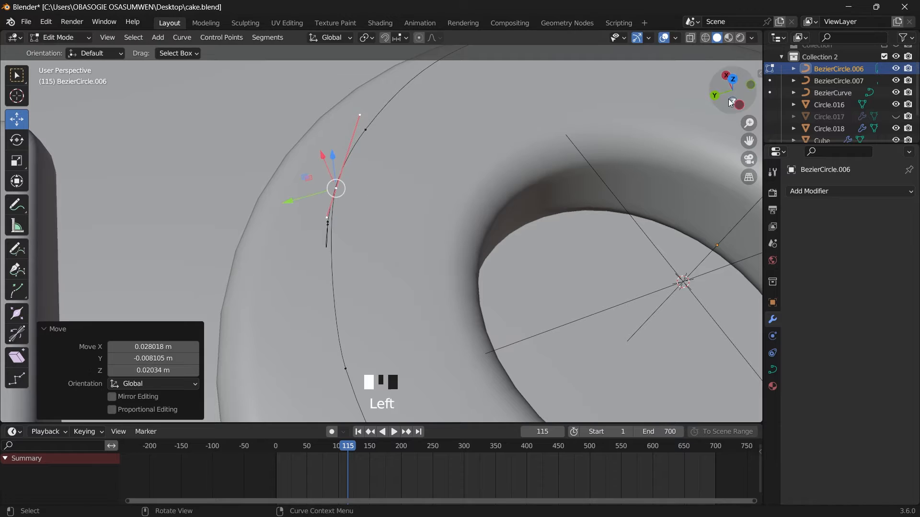
Try extruding another point upward from the raised end.
click(738, 96)
click(388, 180)
key(e)
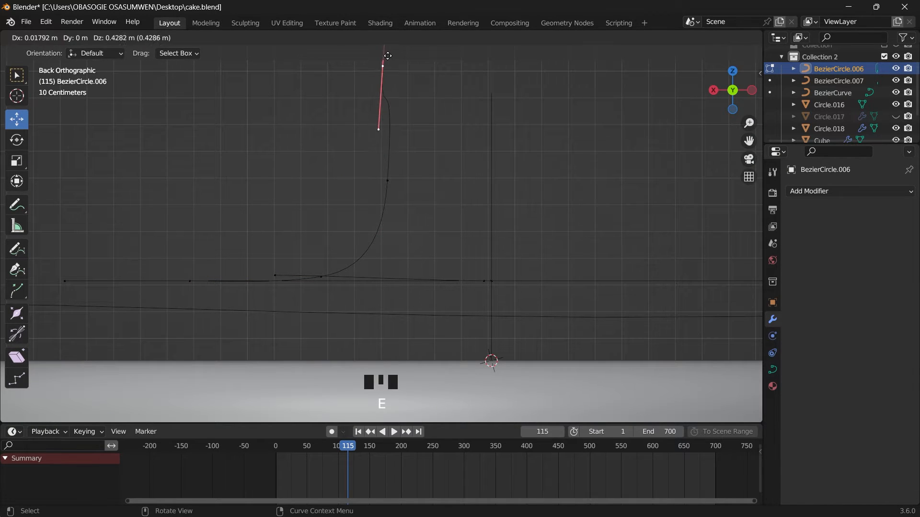
click(385, 70)
drag(736, 92, 836, 108)
drag(749, 140, 742, 239)
drag(430, 151, 430, 141)
click(434, 253)
drag(734, 91, 647, 95)
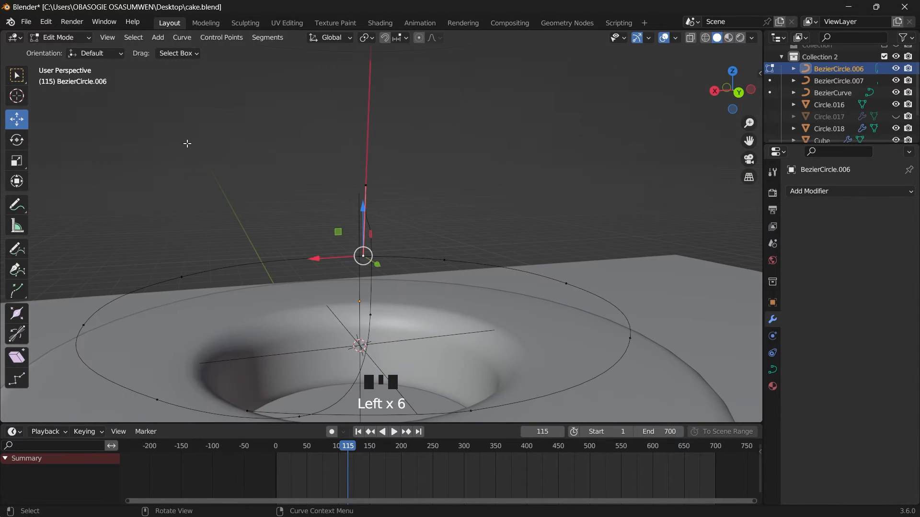
Try reshaping the extruded top section by moving its handle up and along X.
click(17, 140)
click(367, 254)
click(17, 119)
drag(363, 209, 365, 144)
click(405, 107)
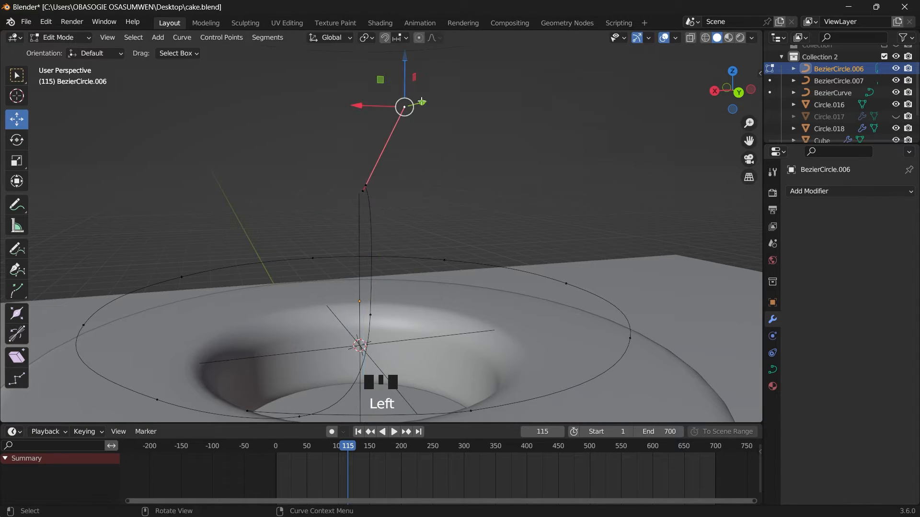
drag(357, 105, 334, 105)
drag(733, 91, 614, 121)
Delete the extruded top point from the curve.
click(330, 186)
key(x)
click(375, 192)
drag(733, 91, 652, 64)
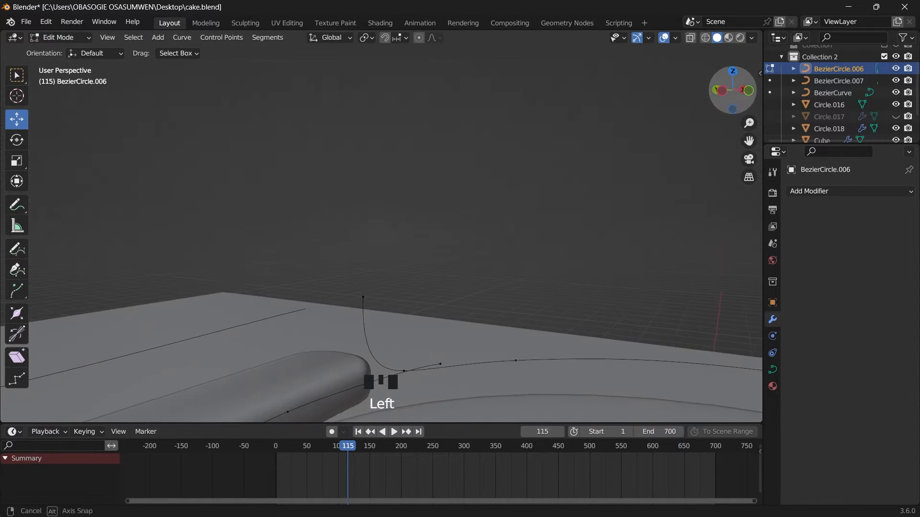
Subdivide the segment between the raised end and the bend's base, and raise the end straight up along Z.
click(363, 297)
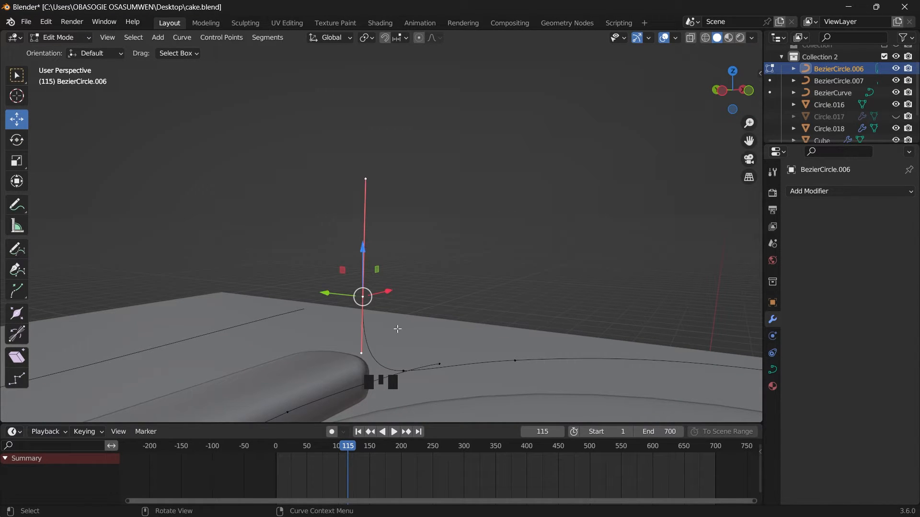
shift+click(403, 369)
right_click(384, 317)
click(384, 317)
click(363, 298)
drag(363, 248, 363, 67)
Move the new midpoint about -0.05 m in X and 0.09 m in Z to smooth the bend, and leave curve editing.
click(374, 353)
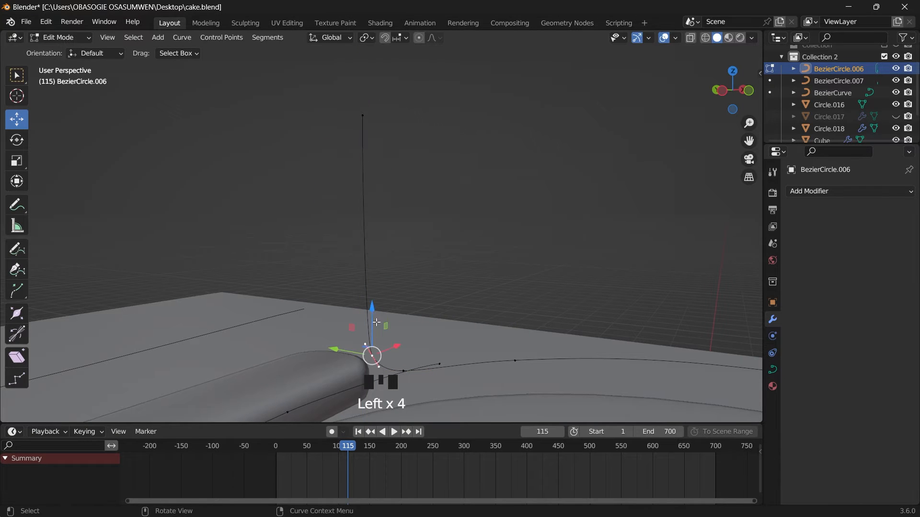
drag(733, 91, 666, 92)
click(733, 90)
key(g)
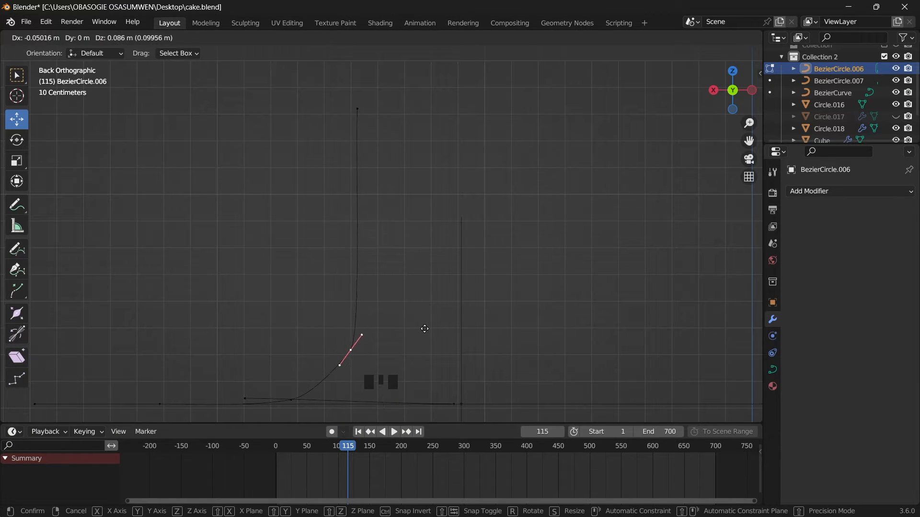
click(424, 328)
click(427, 327)
drag(733, 91, 547, 111)
scroll(702, 131, down, 5)
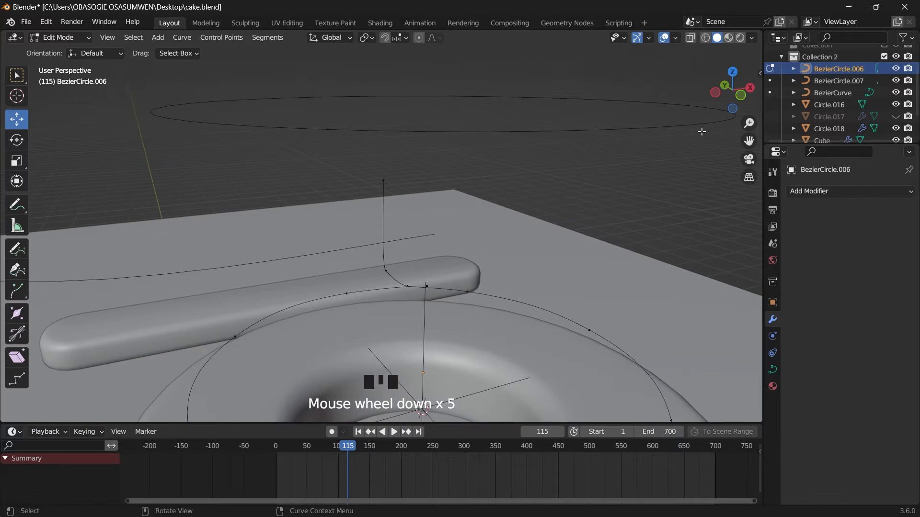
scroll(698, 128, down, 4)
scroll(674, 189, down, 1)
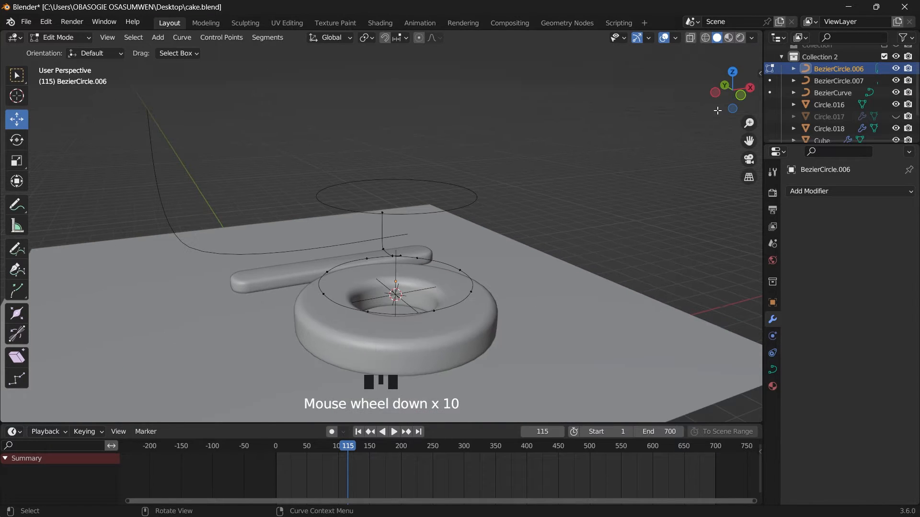
drag(732, 91, 731, 105)
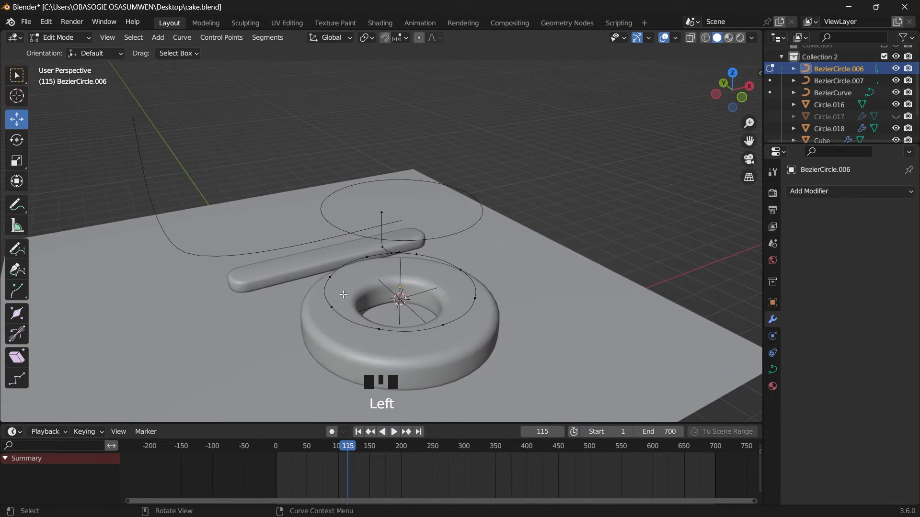
scroll(625, 157, down, 3)
Try a round bevel on the ring curve with a depth of 0.09 m.
click(773, 369)
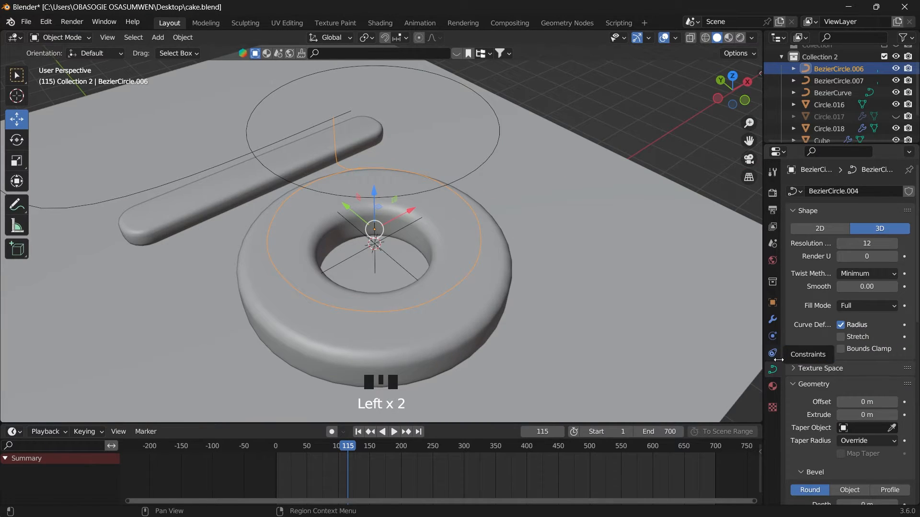
scroll(858, 442, down, 2)
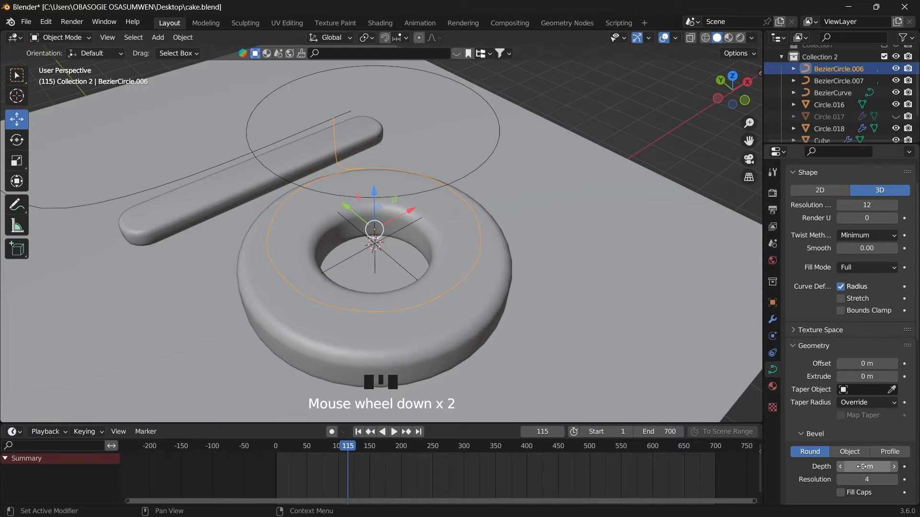
scroll(842, 412, down, 3)
drag(859, 408, 874, 409)
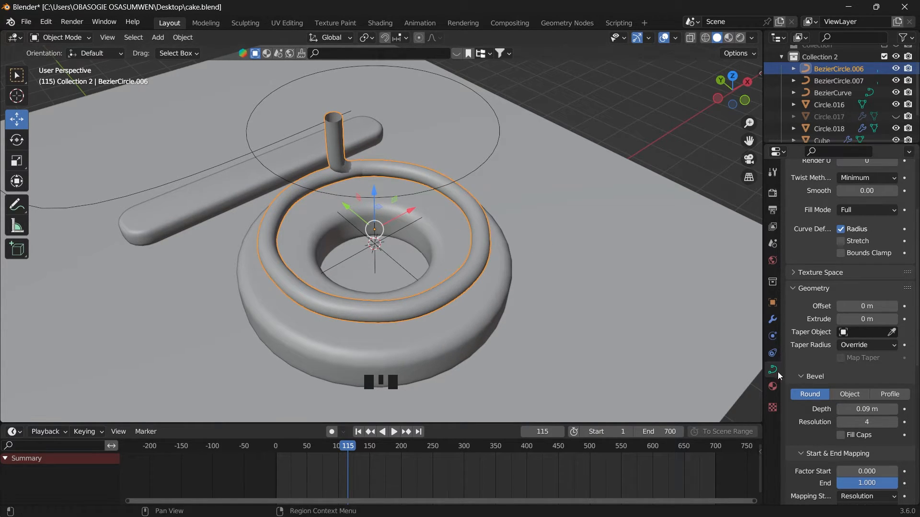
Switch the ring curve's bevel to Object mode and try sampling a bevel object from the scene.
click(851, 394)
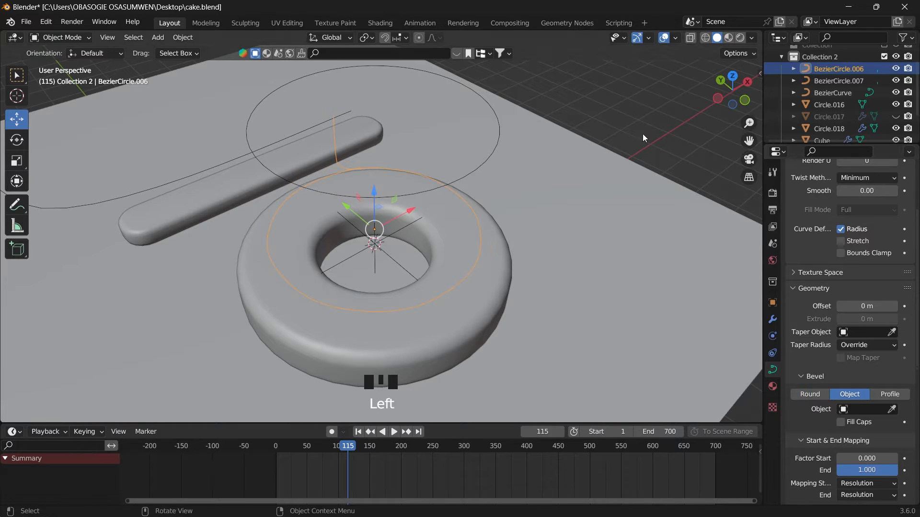
scroll(882, 413, down, 4)
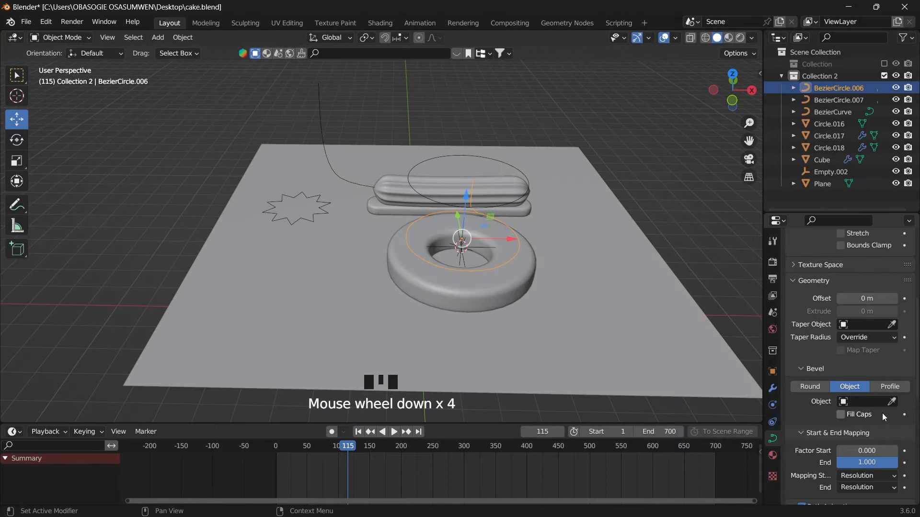
click(884, 402)
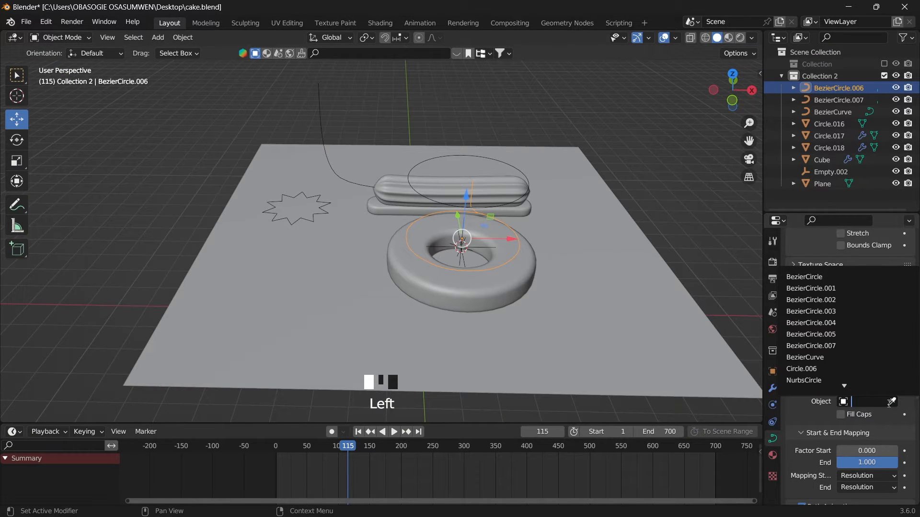
click(891, 402)
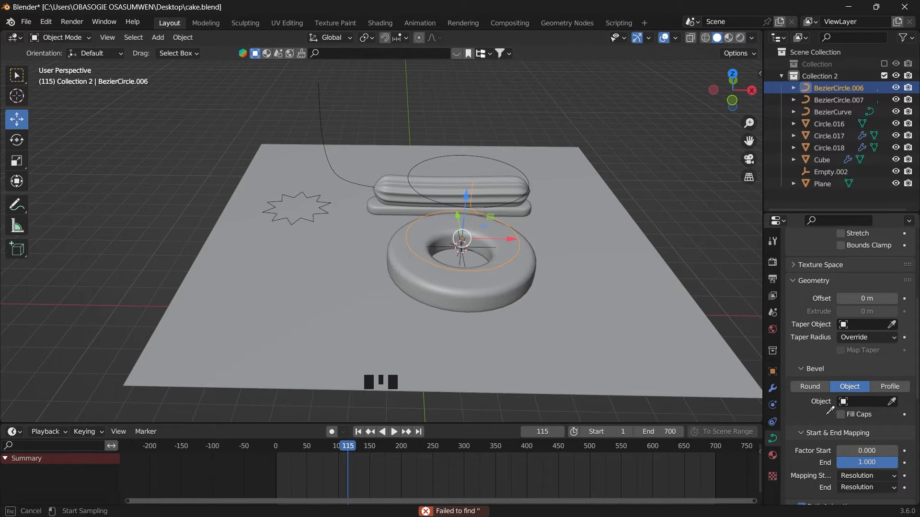
key(Escape)
Duplicate the star outline and place the copy about -1.45 m in X, 0.69 m in Y and 0.59 m in Z away.
scroll(384, 180, up, 3)
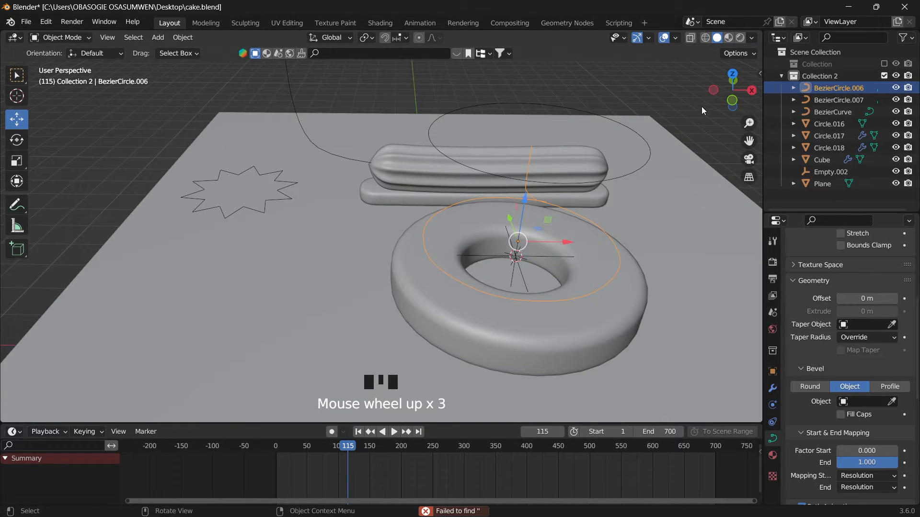
mouse_move(733, 91)
mouse_down()
mouse_move(765, 93)
mouse_move(749, 92)
mouse_up()
click(260, 213)
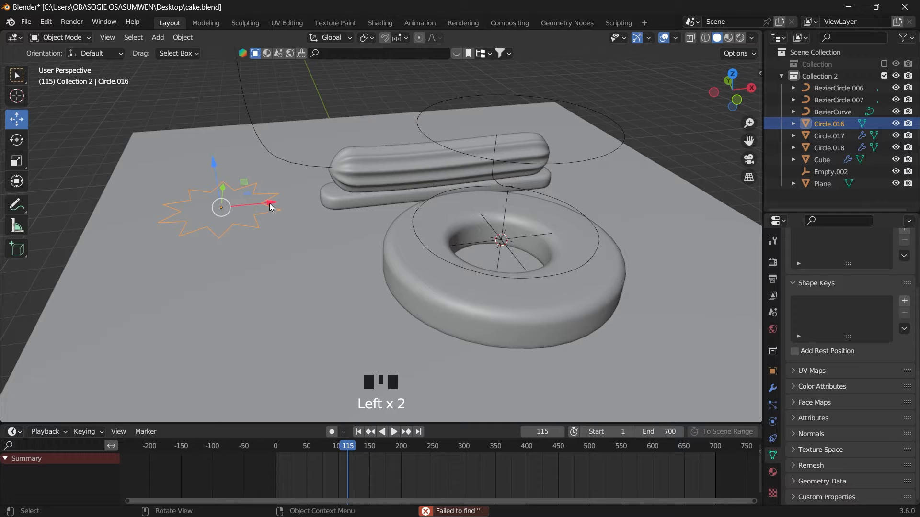
right_click(242, 214)
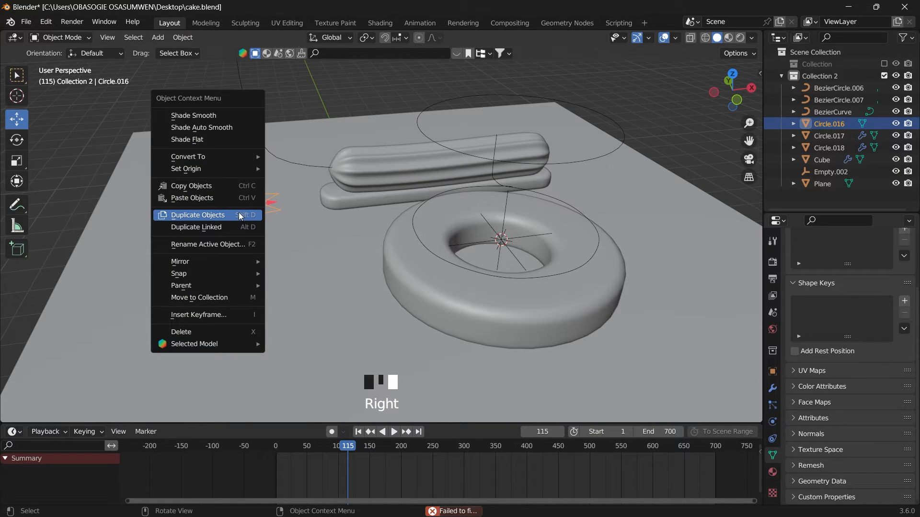
click(239, 215)
click(143, 172)
Convert the duplicated star from a mesh to a curve.
right_click(162, 176)
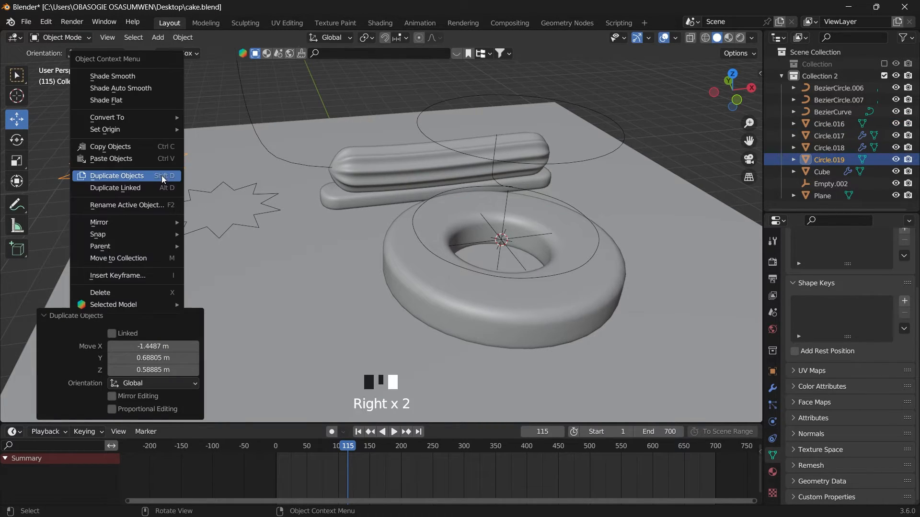
mouse_move(169, 119)
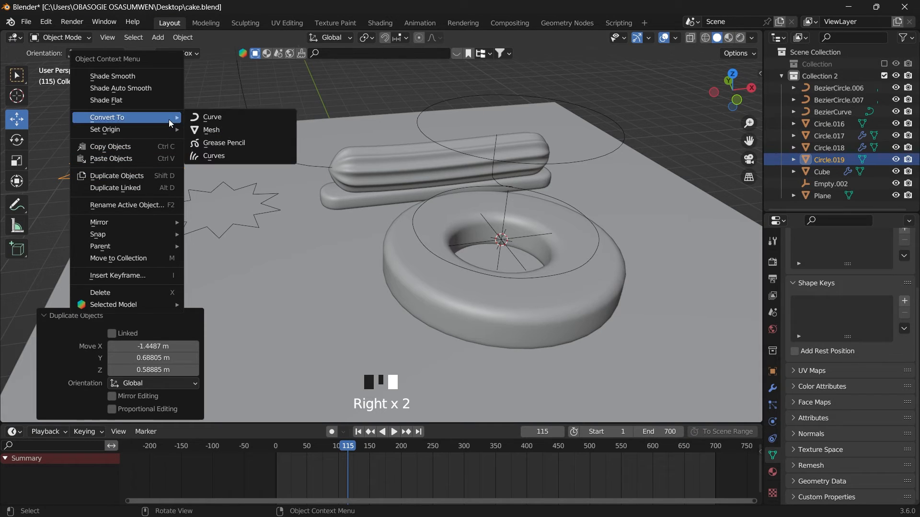
click(203, 116)
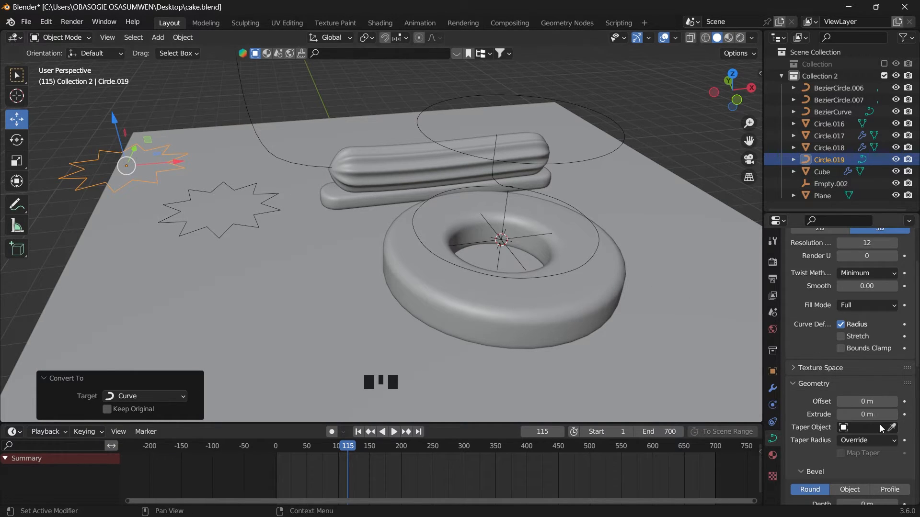
Assign the duplicated star curve, Circle.019, as the bevel object of the ring's path curve.
click(597, 242)
scroll(879, 465, down, 3)
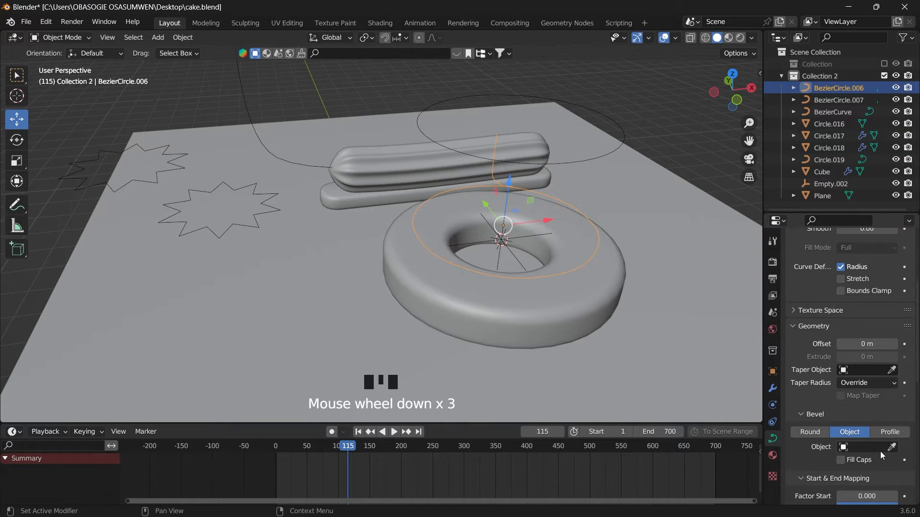
click(888, 448)
click(892, 447)
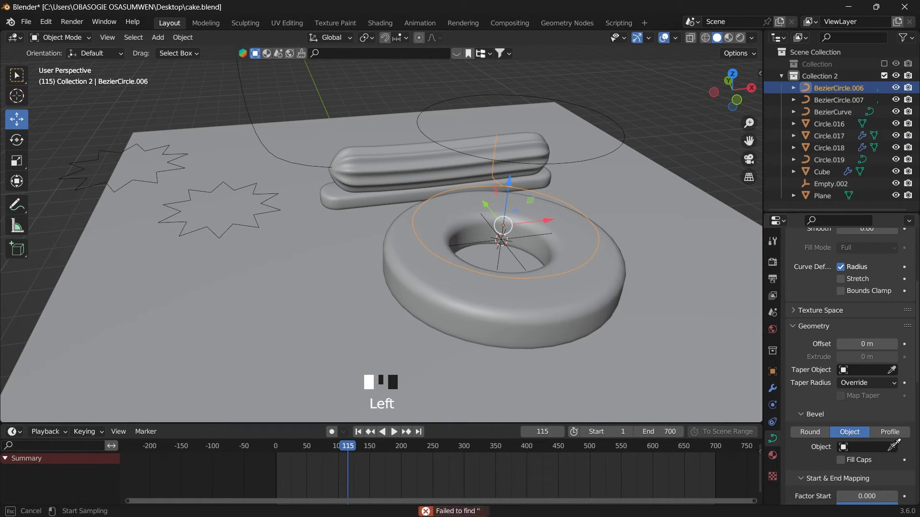
click(138, 175)
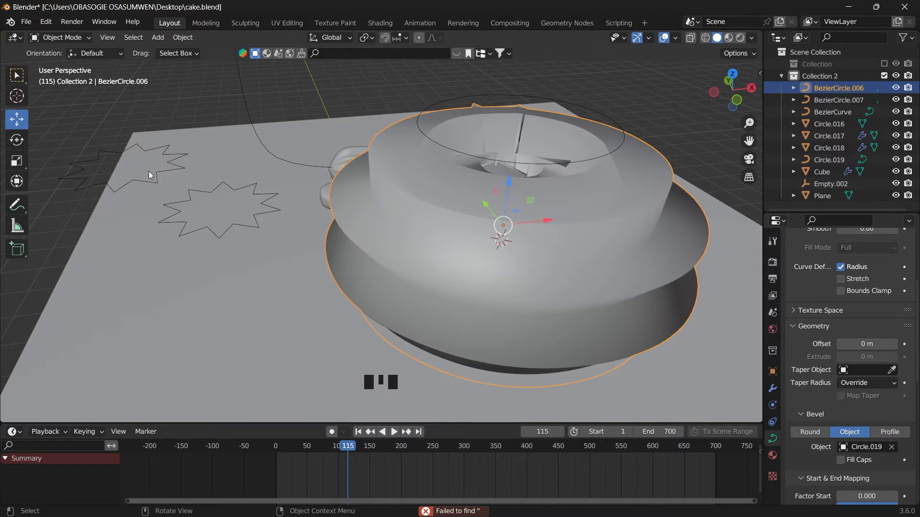
Scale the duplicated star curve down so the piping becomes a narrow strand that fits on the ring.
scroll(852, 433, down, 4)
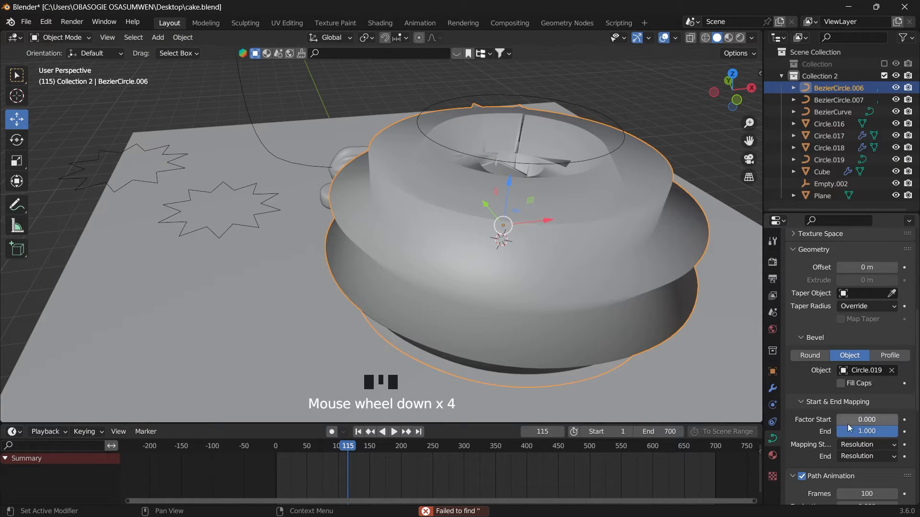
scroll(849, 401, down, 2)
click(160, 172)
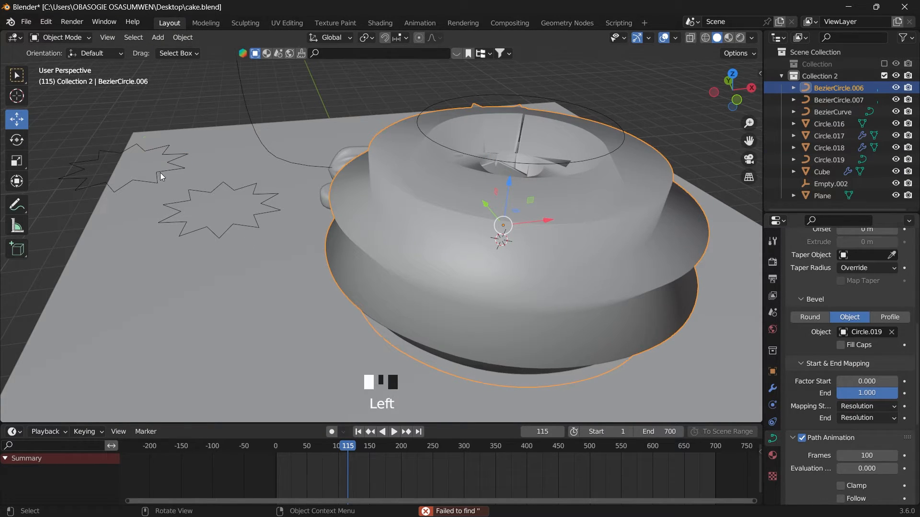
key(s)
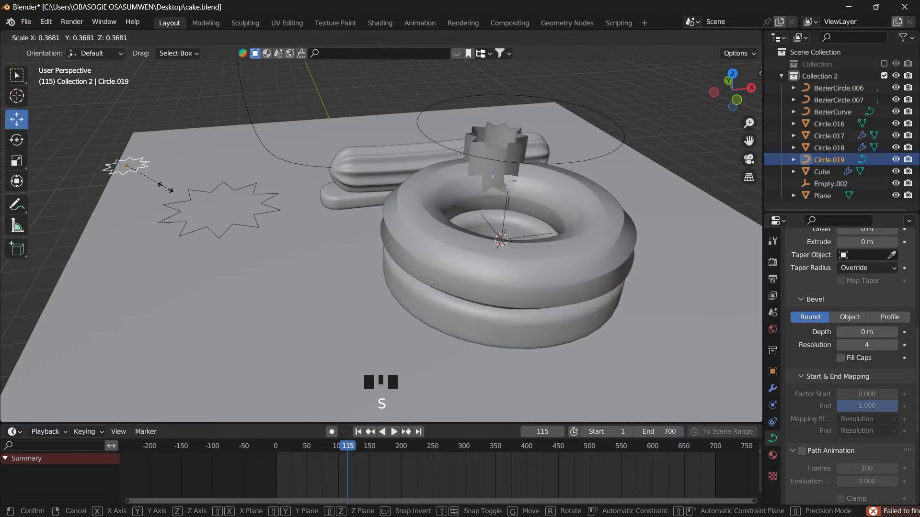
click(138, 191)
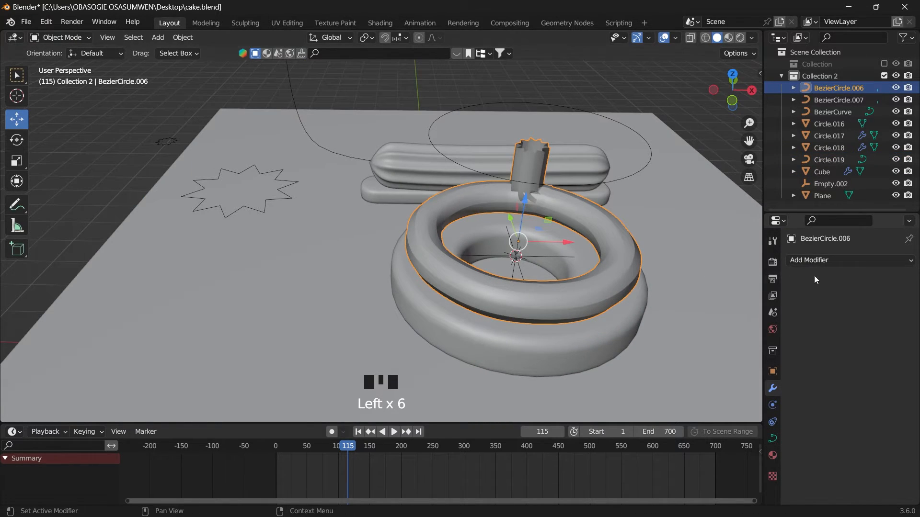
Add a Subdivision Surface modifier to the ring piping with 2 viewport levels.
click(818, 262)
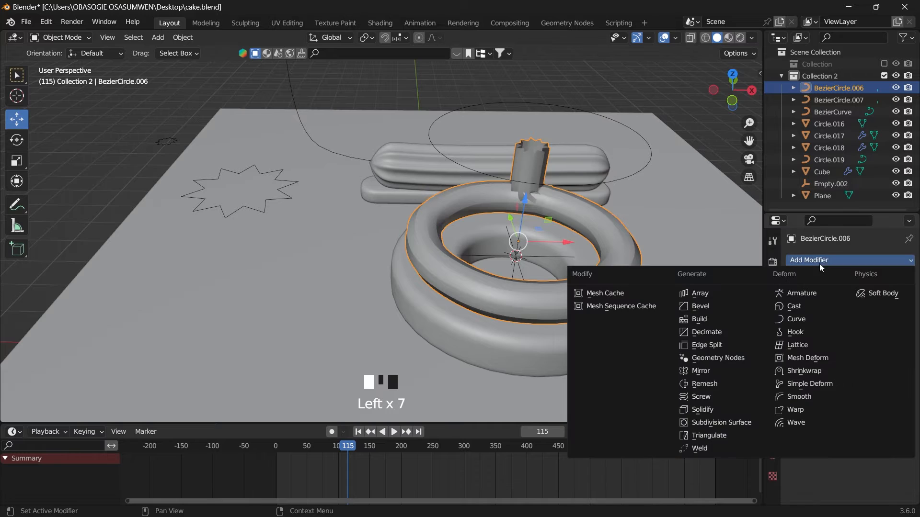
click(720, 423)
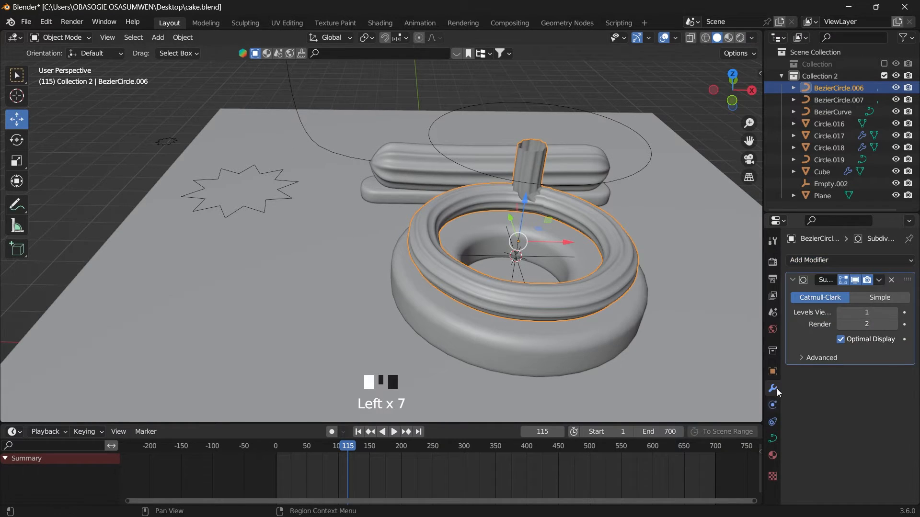
click(894, 313)
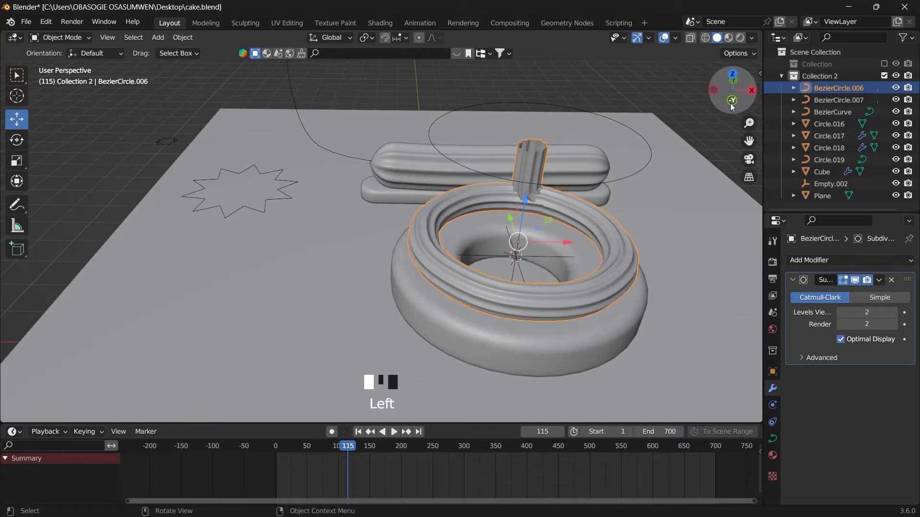
drag(731, 104, 734, 166)
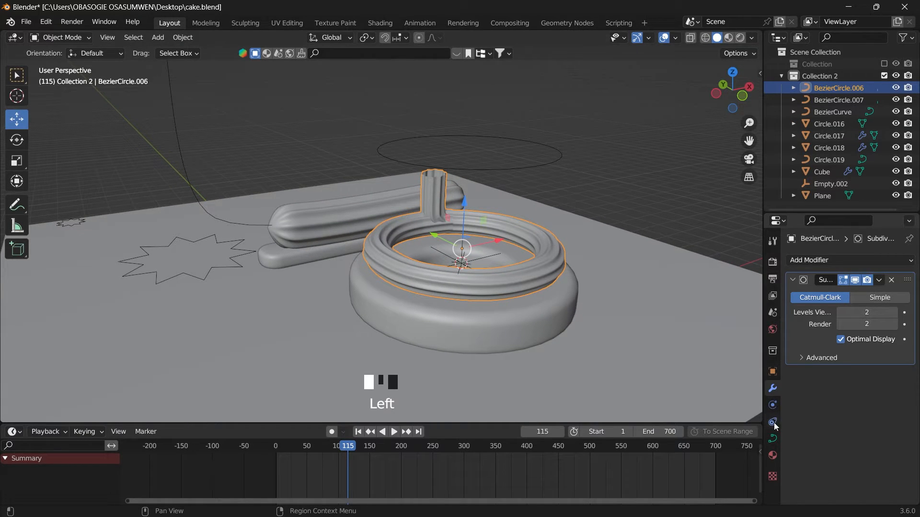
Set the ring piping's bevel mapping to start at 0.023 and end at 0.831.
click(772, 438)
scroll(834, 423, down, 9)
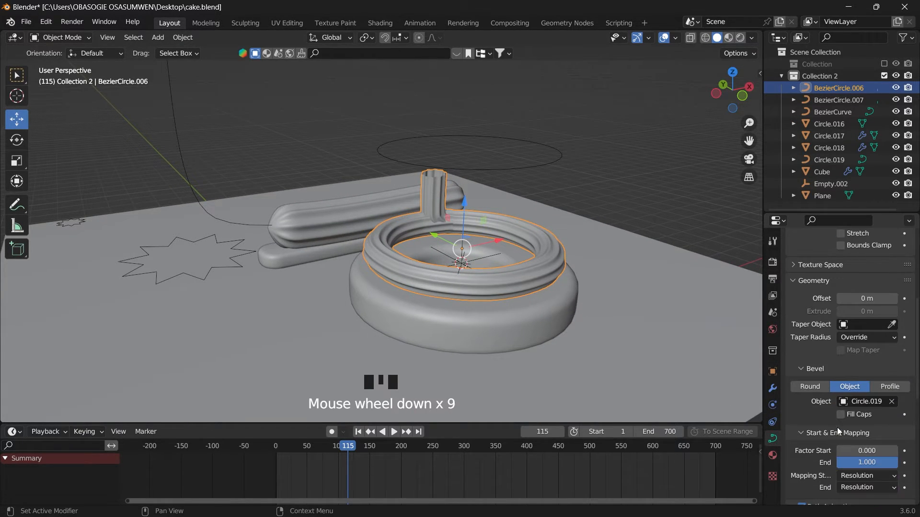
drag(862, 463, 848, 462)
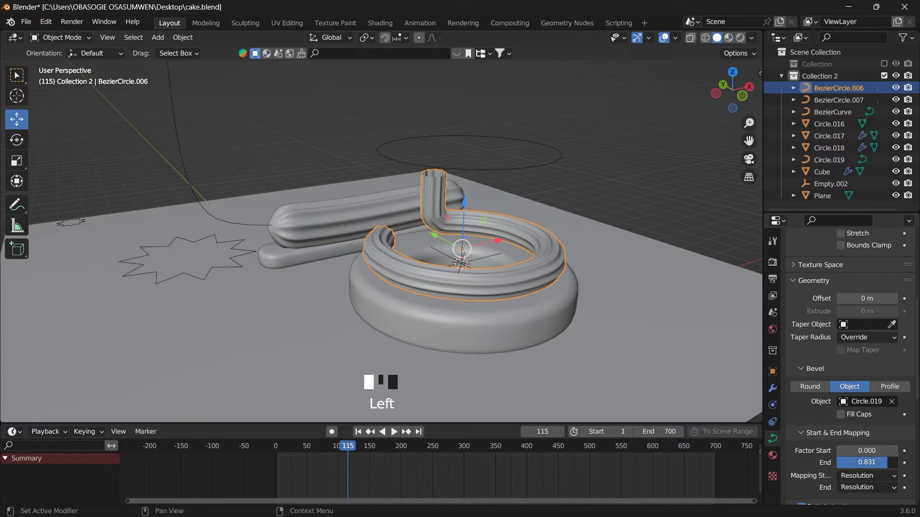
click(886, 452)
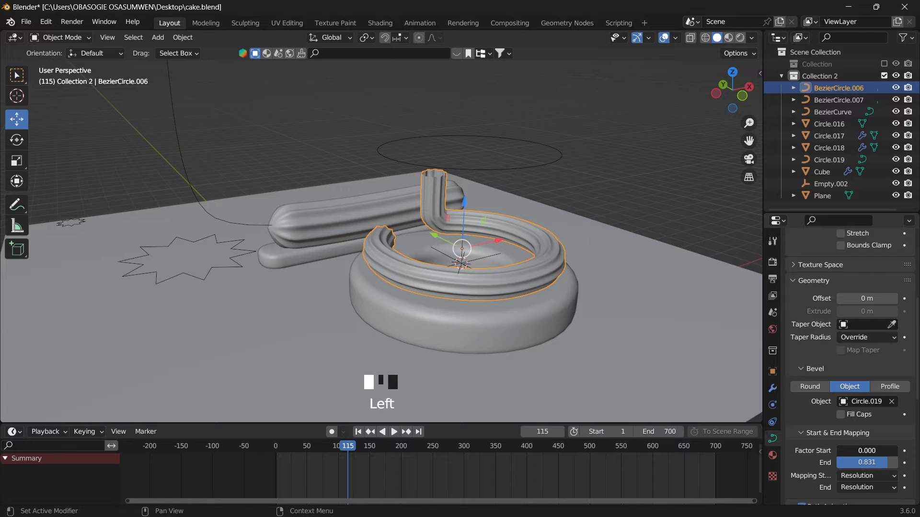
drag(867, 451, 845, 451)
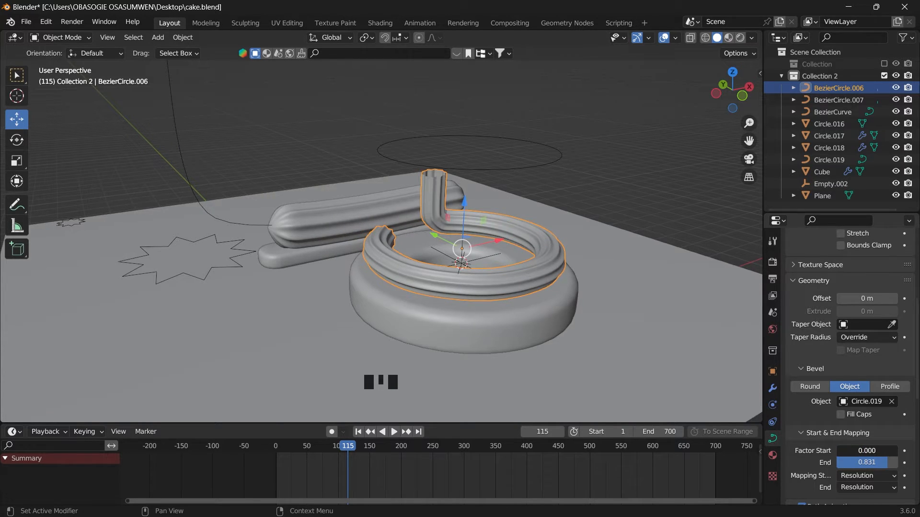
Enable Fill Caps for the ring piping's bevel and inspect both of its ends.
click(841, 415)
scroll(650, 168, up, 5)
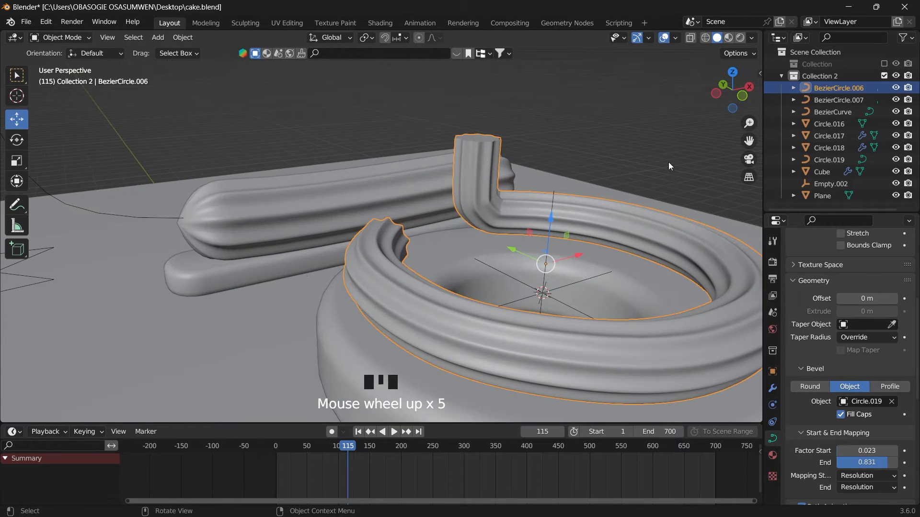
drag(734, 91, 906, 70)
drag(749, 141, 891, 43)
scroll(718, 111, down, 2)
drag(733, 91, 740, 96)
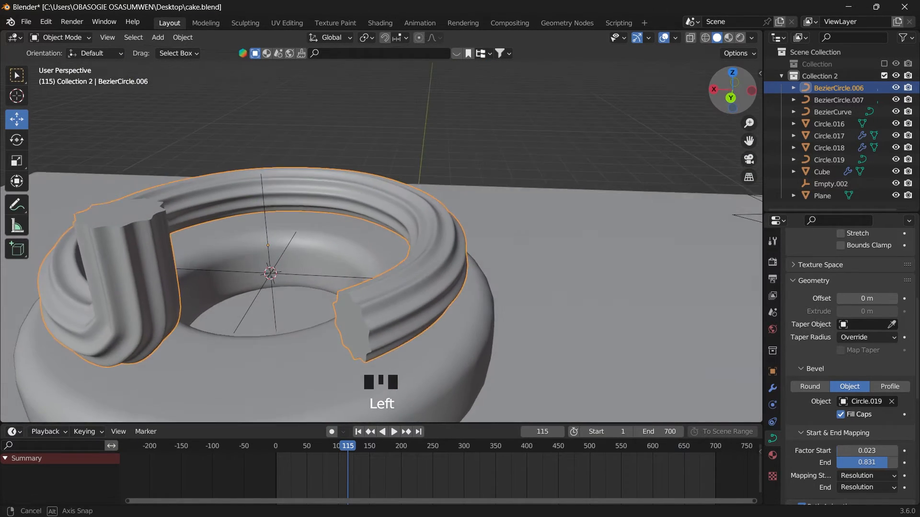
scroll(818, 412, up, 10)
scroll(817, 412, down, 3)
scroll(817, 412, down, 5)
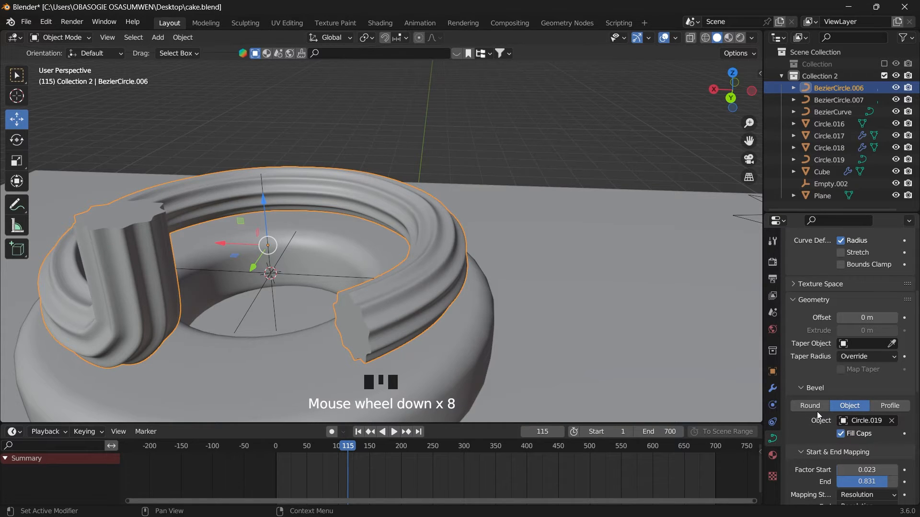
Add a Weld modifier to the ring piping and place it before the Subdivision Surface modifier.
click(774, 389)
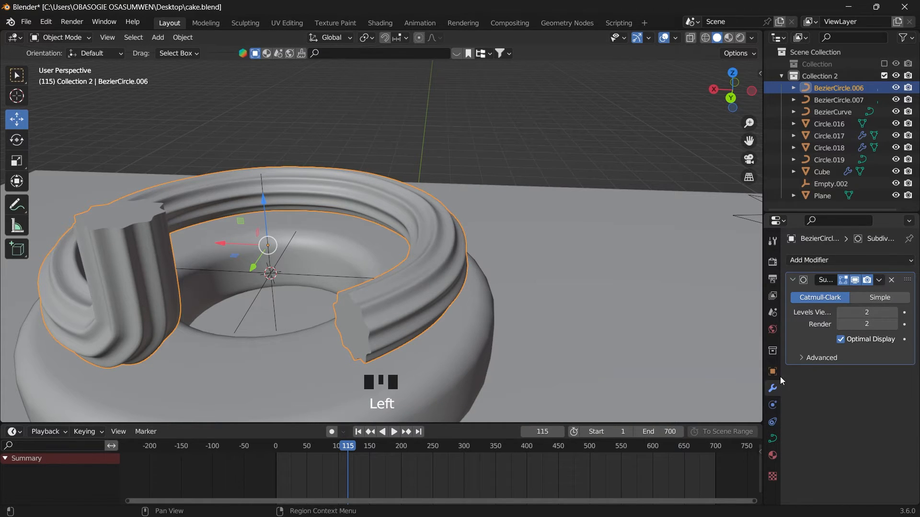
click(847, 260)
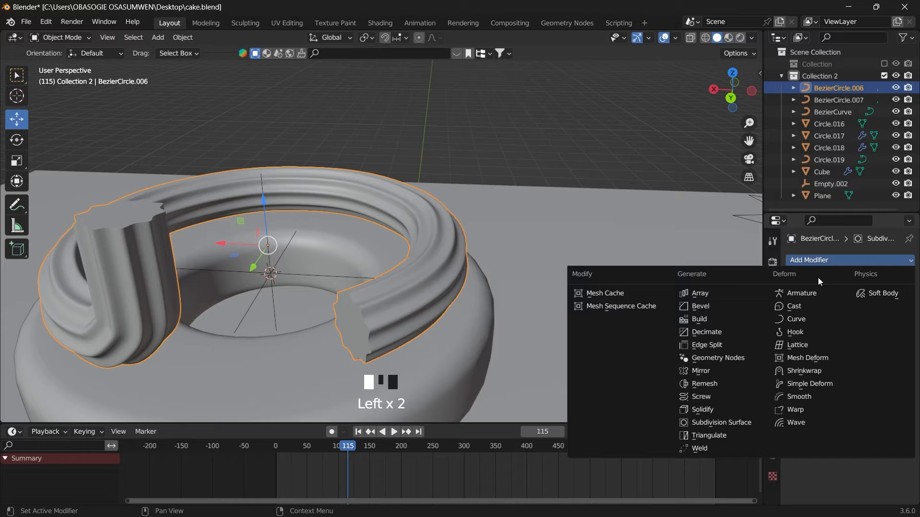
click(708, 447)
drag(907, 390, 894, 282)
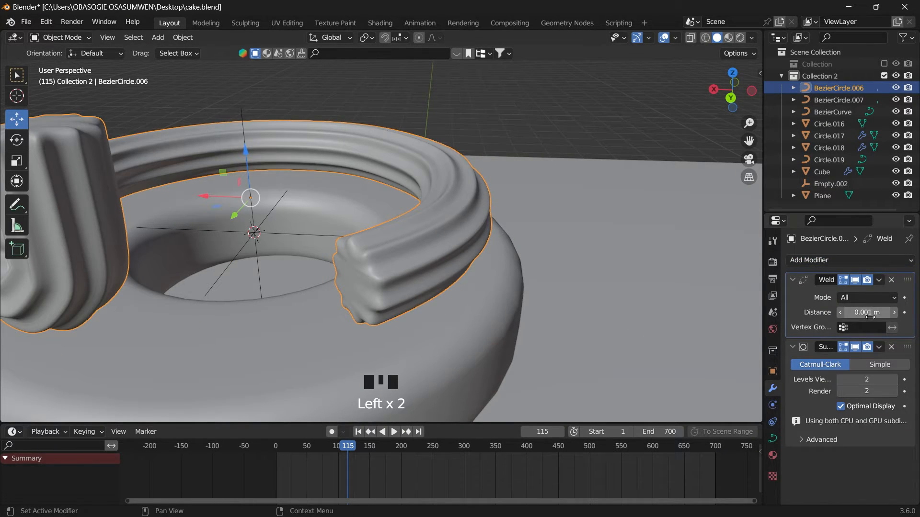
scroll(454, 287, up, 2)
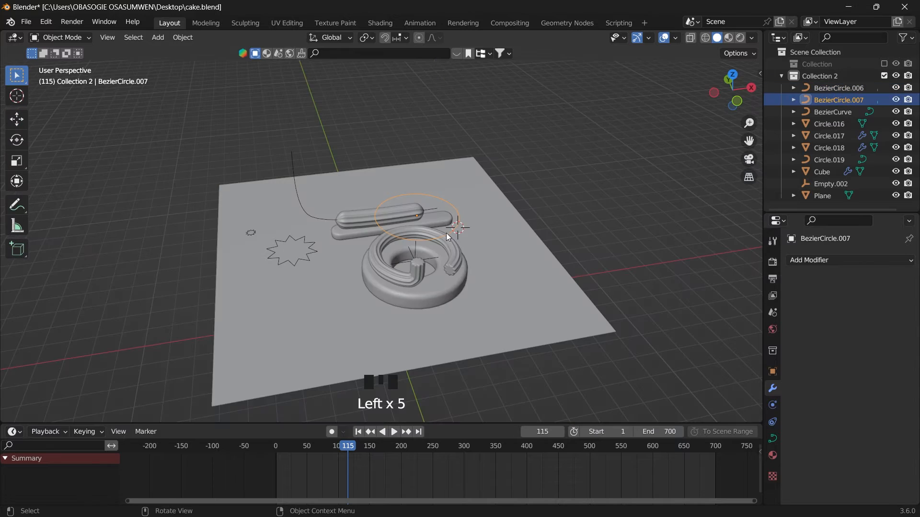
Duplicate the circle curve hovering over the ring and move the copy about 2.11 m up along Z.
scroll(445, 233, up, 4)
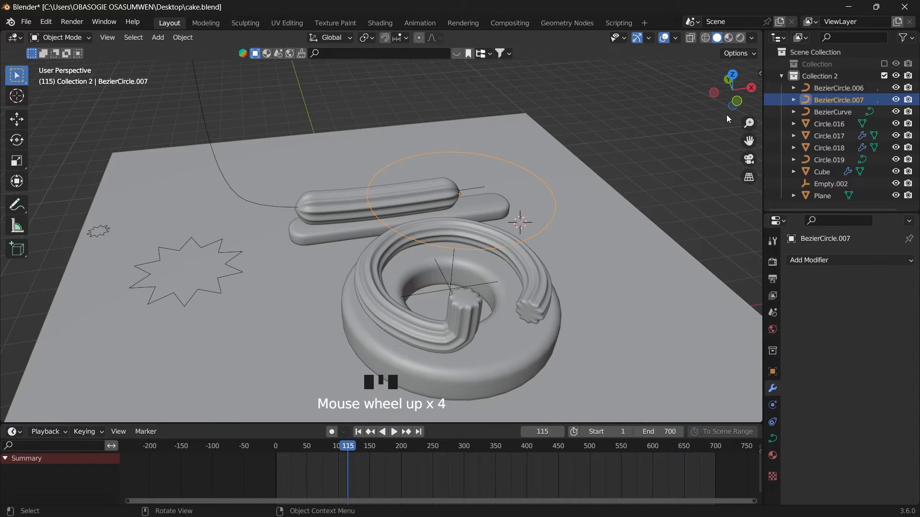
drag(726, 114, 690, 110)
right_click(472, 183)
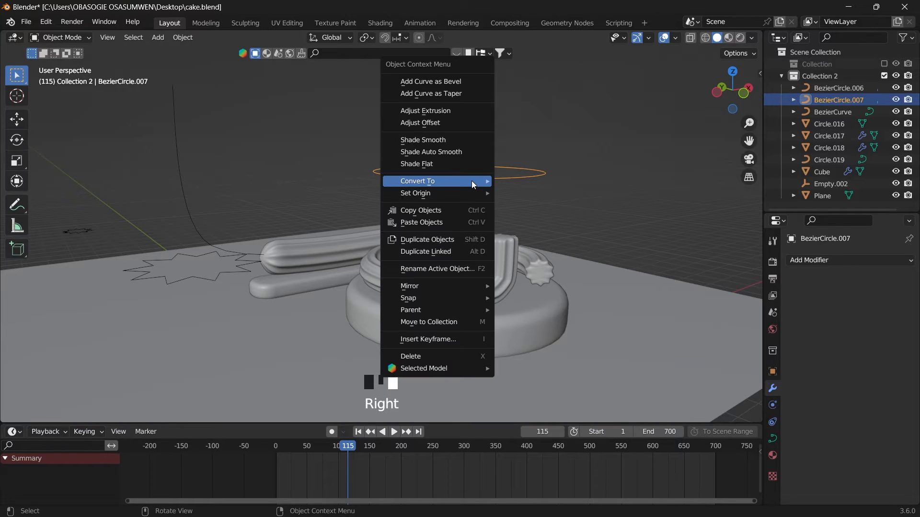
click(433, 239)
key(z)
click(440, 114)
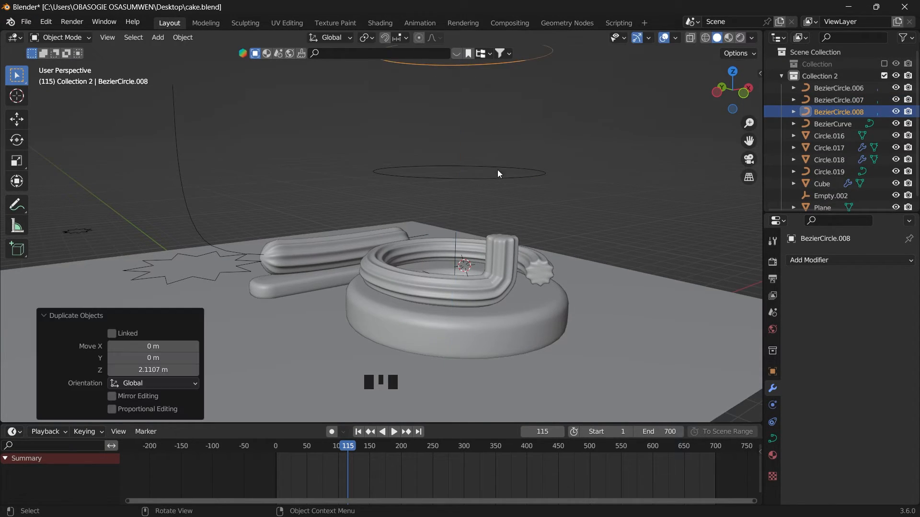
Subdivide all segments of the lower circle curve twice with one cut each in Edit Mode, and clear the point selection.
click(499, 174)
drag(716, 91, 711, 101)
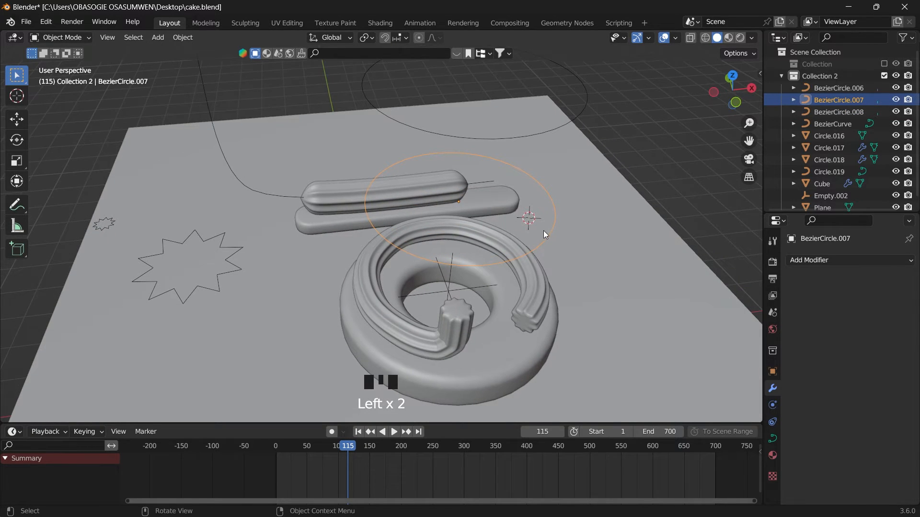
drag(78, 43, 70, 62)
drag(710, 105, 709, 115)
drag(316, 128, 554, 297)
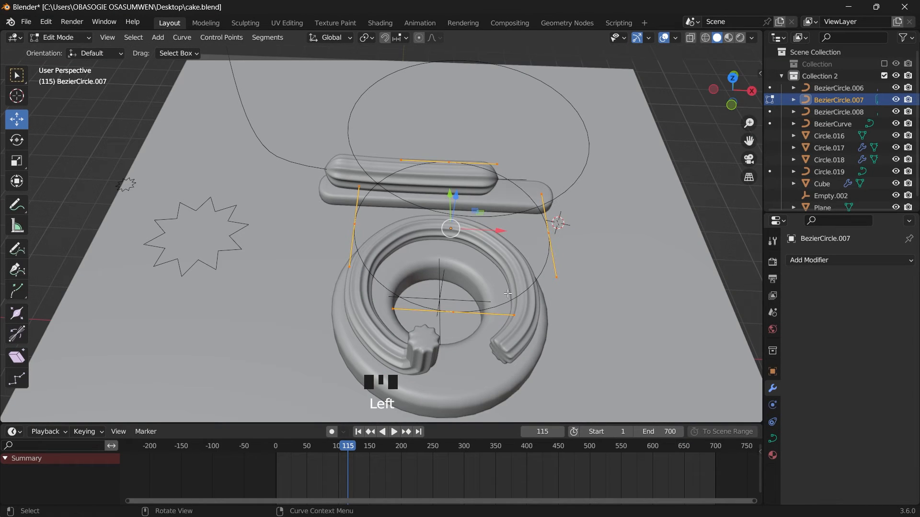
right_click(464, 240)
click(461, 195)
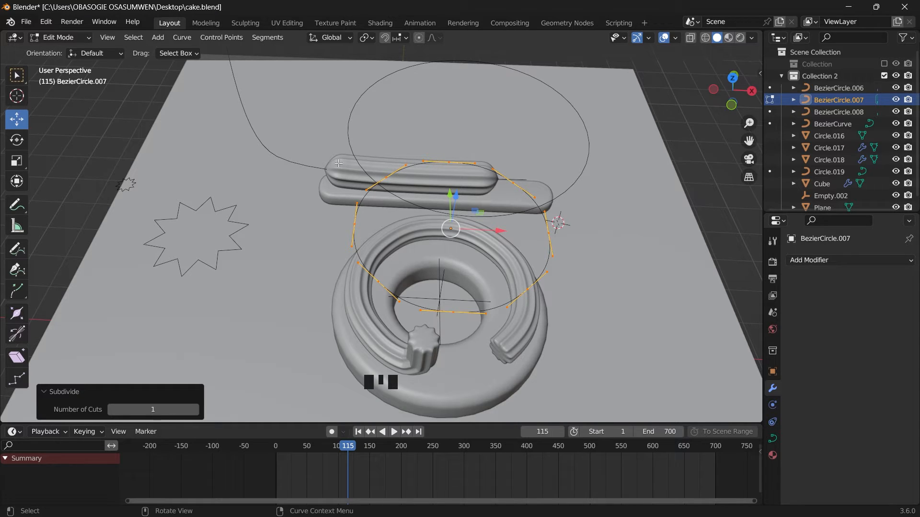
right_drag(419, 219, 394, 188)
click(692, 281)
scroll(482, 319, up, 2)
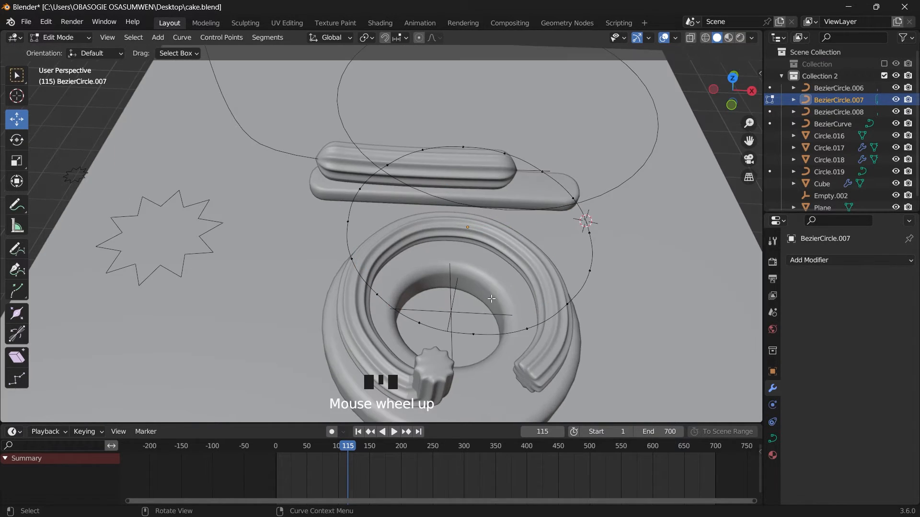
Split the lower circle curve open at its front control point.
right_click(444, 320)
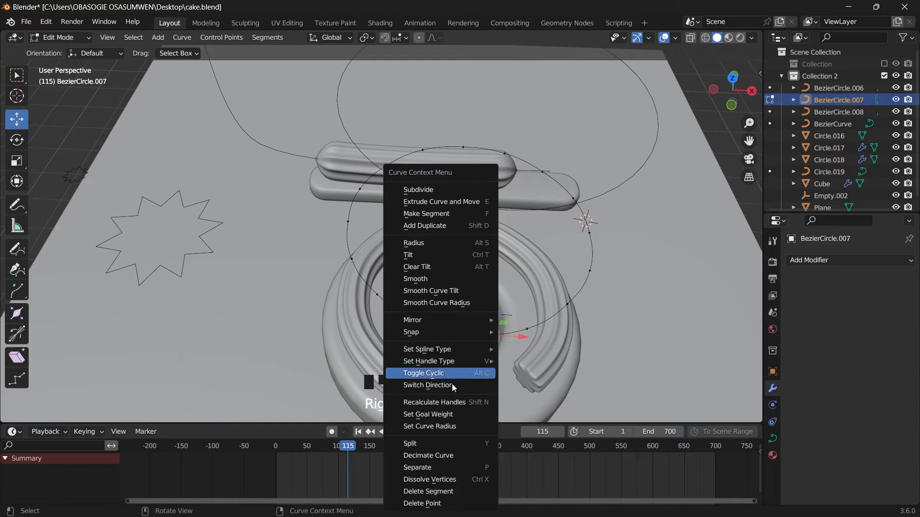
click(424, 439)
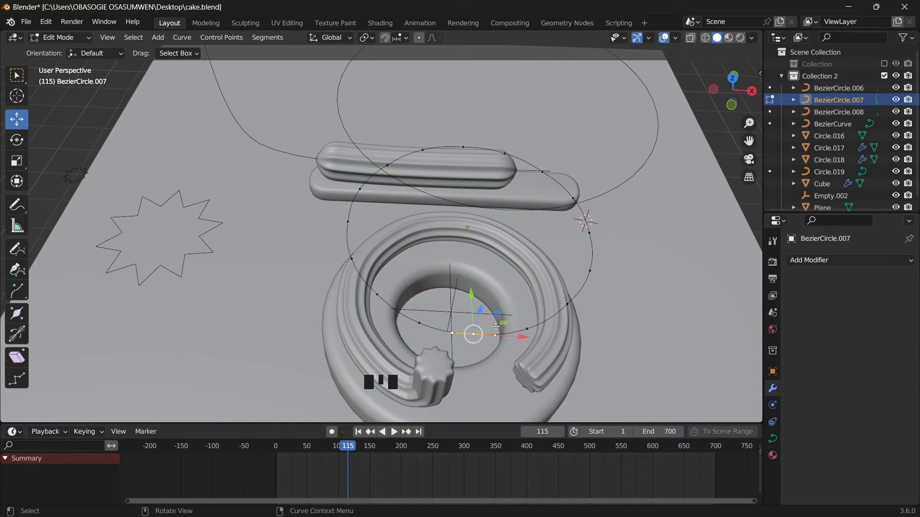
drag(487, 335, 529, 352)
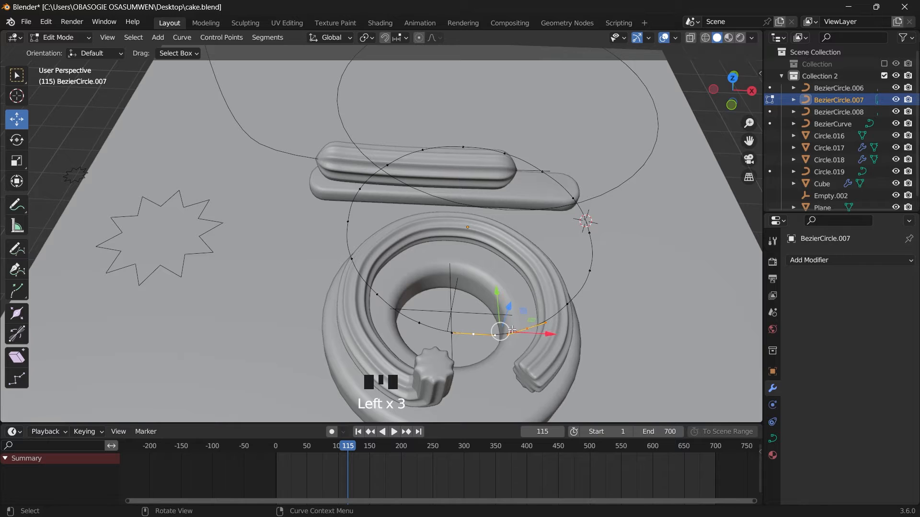
key(x)
click(487, 337)
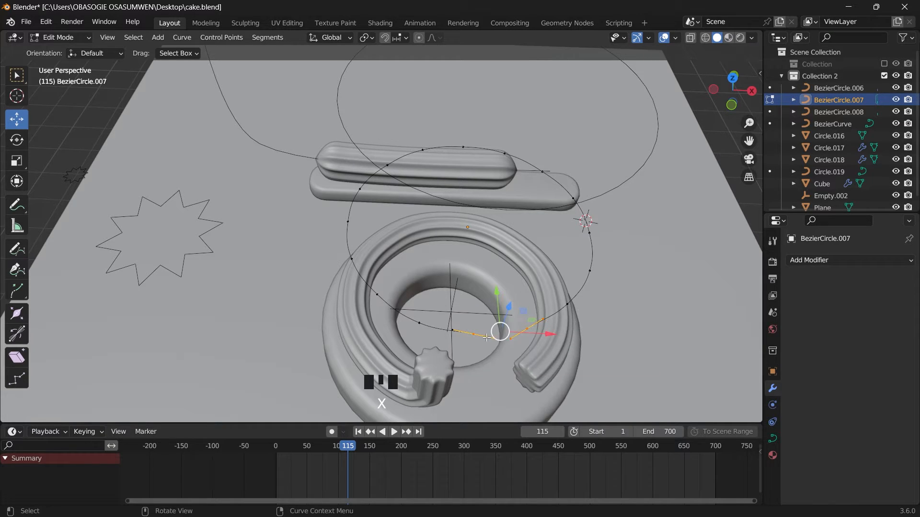
click(628, 317)
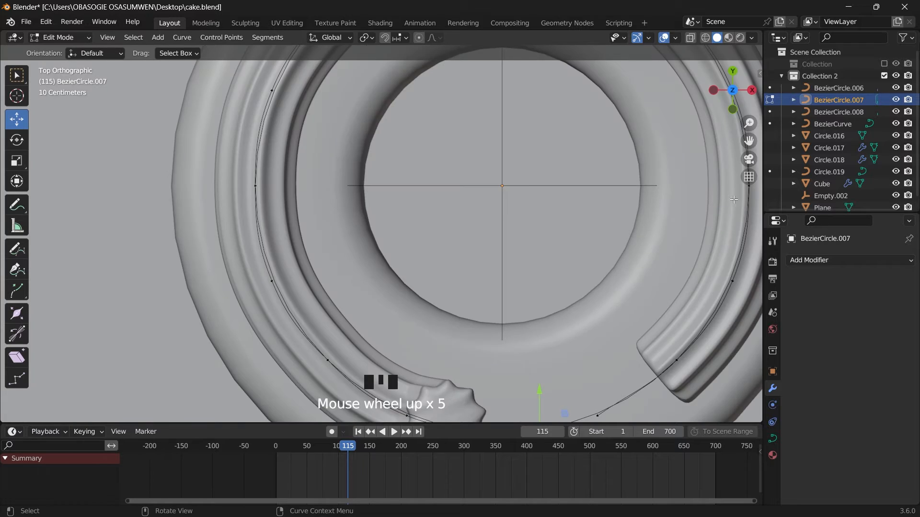
In top view, move the opened circle's free end point inward over the ring's hole and rotate its handles.
scroll(623, 268, down, 2)
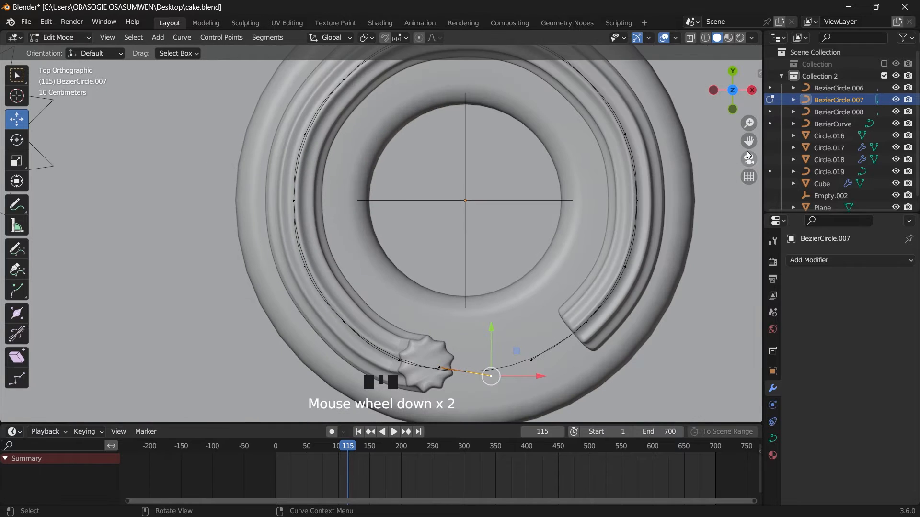
drag(748, 141, 744, 62)
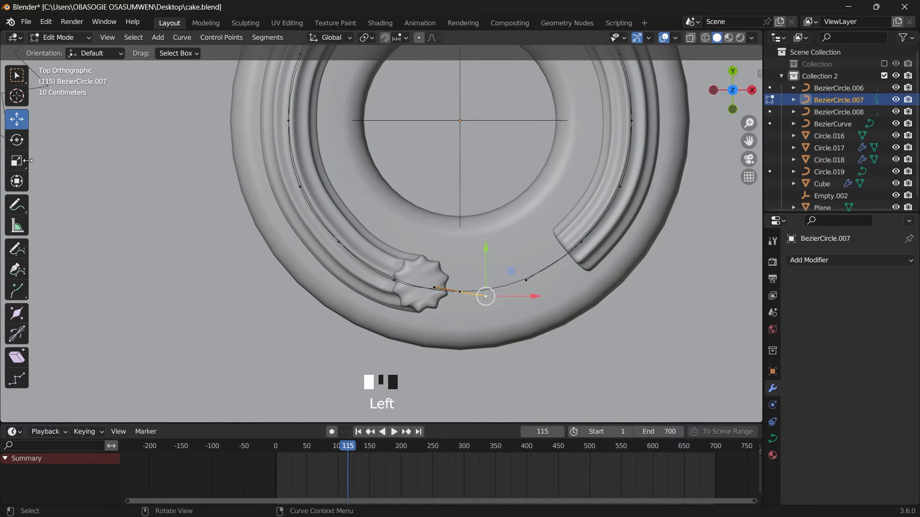
drag(486, 254, 490, 244)
key(g)
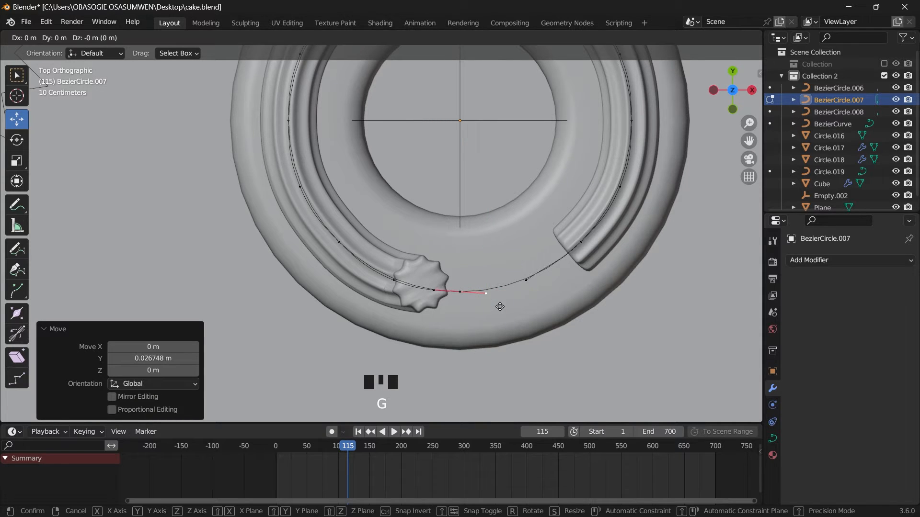
click(458, 296)
drag(458, 296, 408, 189)
click(433, 180)
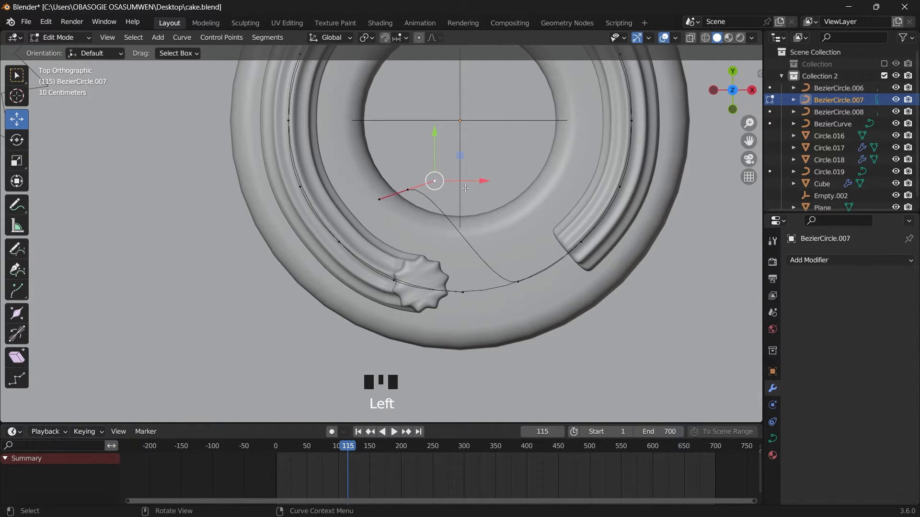
click(17, 140)
drag(474, 150, 479, 252)
shift+click(478, 252)
Subdivide the free end segment with one cut and move the new point about -0.16 m in X and -0.14 m in Y.
right_click(472, 253)
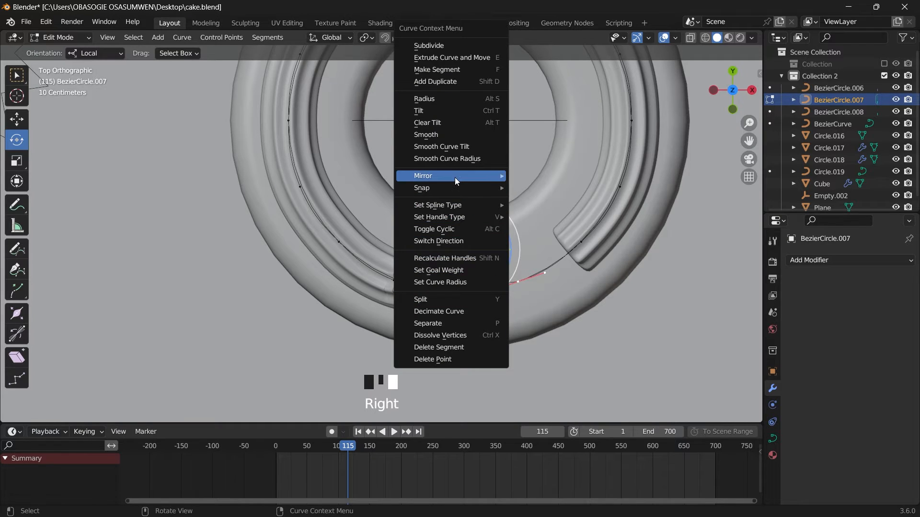
click(455, 45)
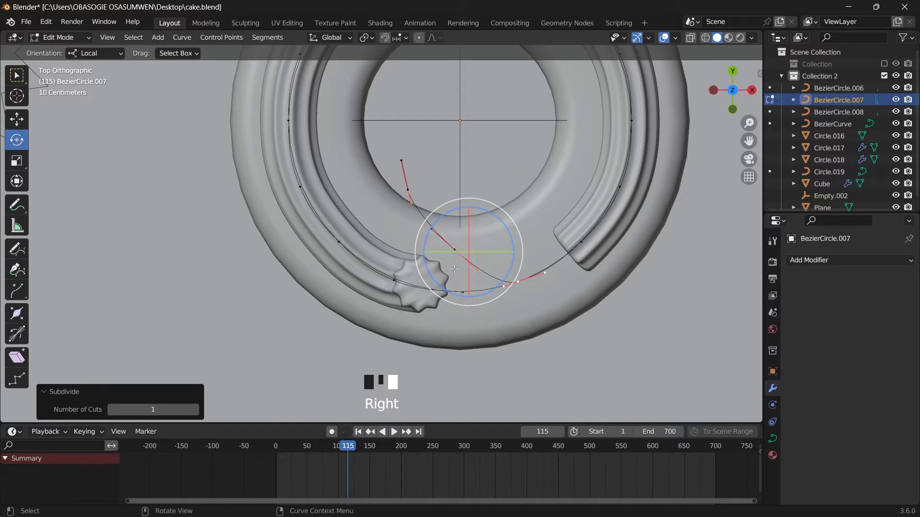
click(458, 250)
key(ctrl+z)
key(g)
click(407, 266)
scroll(407, 266, down, 3)
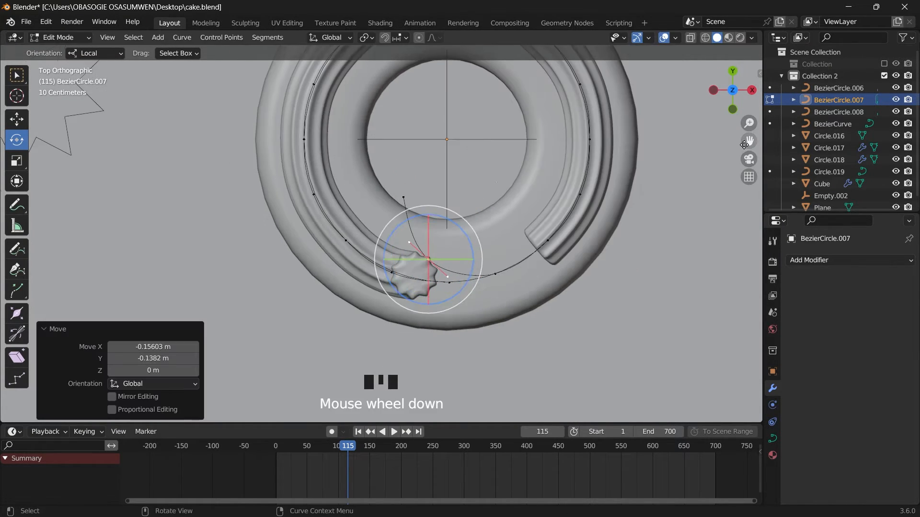
Move the free end point across the hole to the ring's rear side and rotate it -18.5° about local Z.
click(24, 134)
click(17, 120)
drag(387, 219, 387, 103)
drag(433, 150, 447, 151)
drag(749, 141, 735, 222)
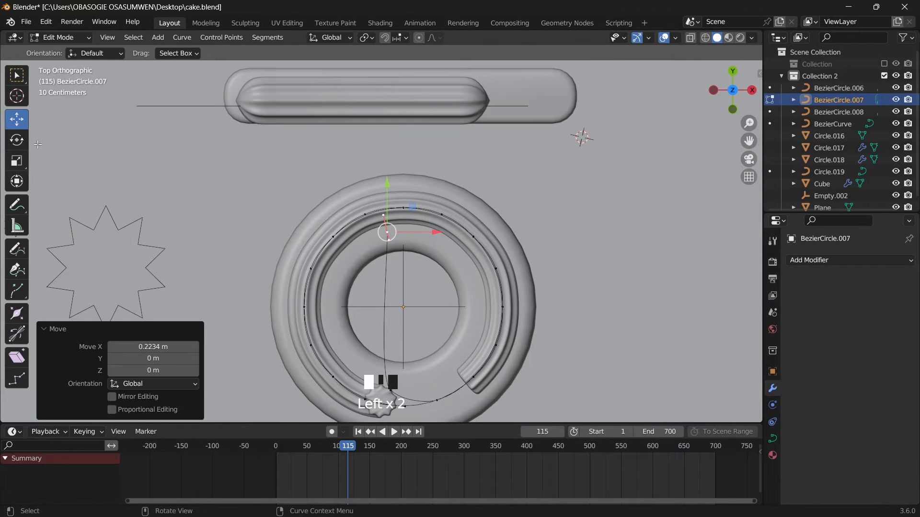
click(17, 140)
drag(419, 201, 414, 218)
Extrude the curve's free end out beyond the slab's right end and shape a turn back toward the slab.
key(g)
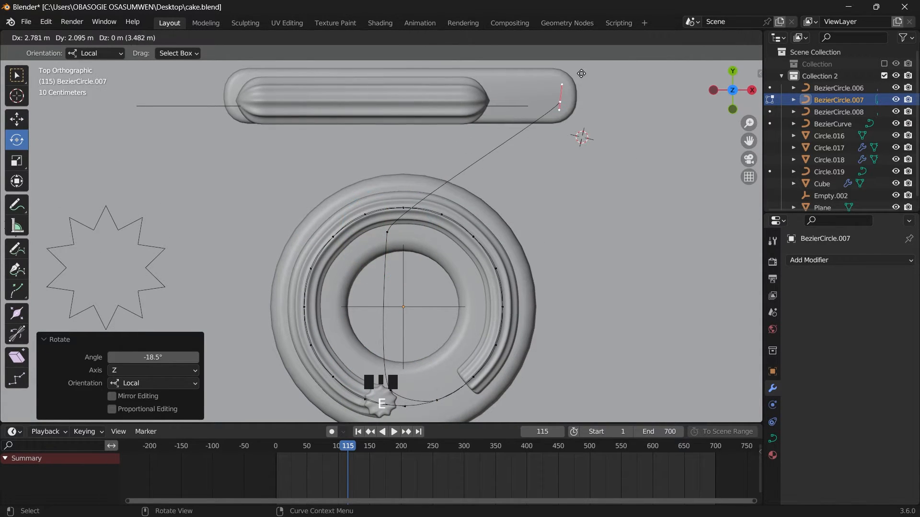
click(637, 105)
key(e)
click(638, 54)
drag(749, 141, 707, 195)
drag(610, 103, 567, 114)
key(e)
click(556, 126)
click(575, 134)
key(g)
click(576, 151)
Carry the end point across the slab to beyond its left end and extrude a curved tail back behind the slab.
click(535, 115)
key(g)
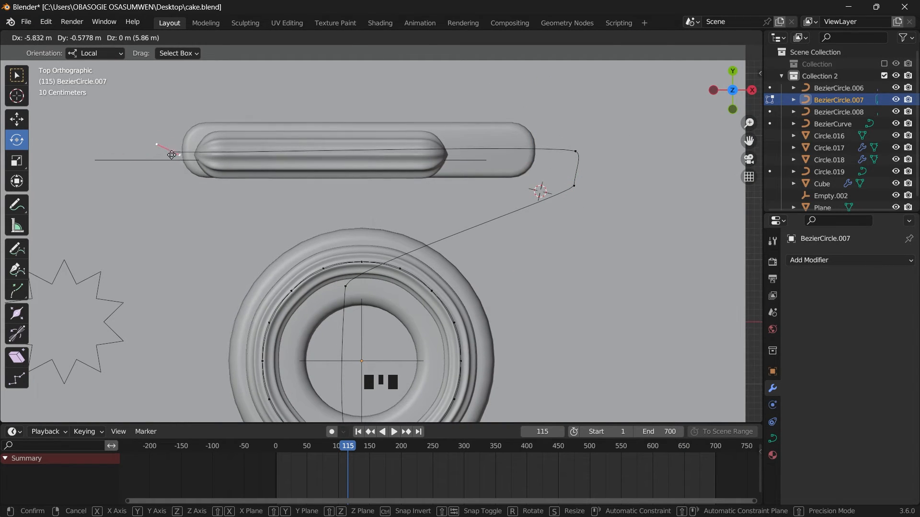
click(164, 151)
drag(749, 141, 775, 238)
key(e)
click(295, 84)
drag(327, 77, 238, 153)
click(190, 258)
key(e)
click(228, 177)
click(228, 176)
key(g)
click(185, 194)
Reposition the control points and handles at the slab's right end to smooth the path's turn.
click(602, 285)
key(g)
click(606, 289)
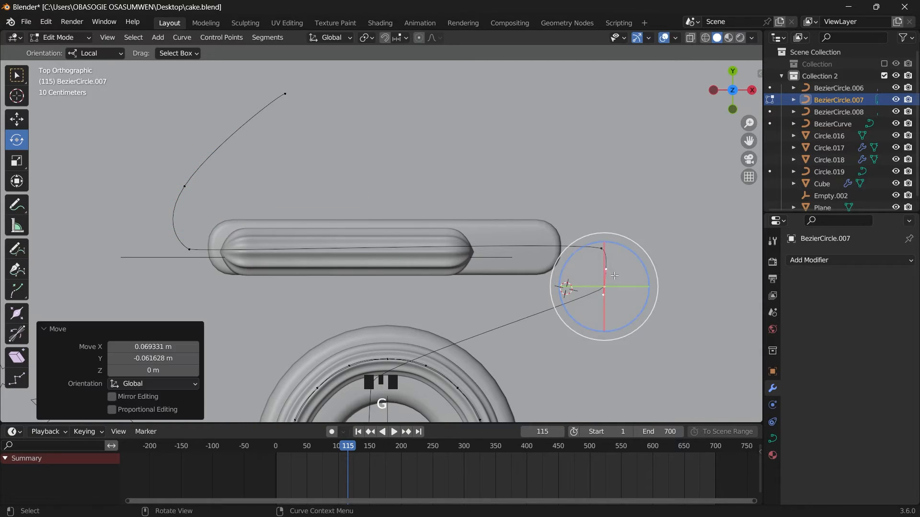
click(617, 259)
key(g)
click(644, 237)
click(597, 296)
key(g)
click(585, 324)
click(606, 289)
key(g)
click(618, 297)
Display the curve normals in the viewport and inspect the path's direction around the ring and slab.
drag(749, 141, 327, 238)
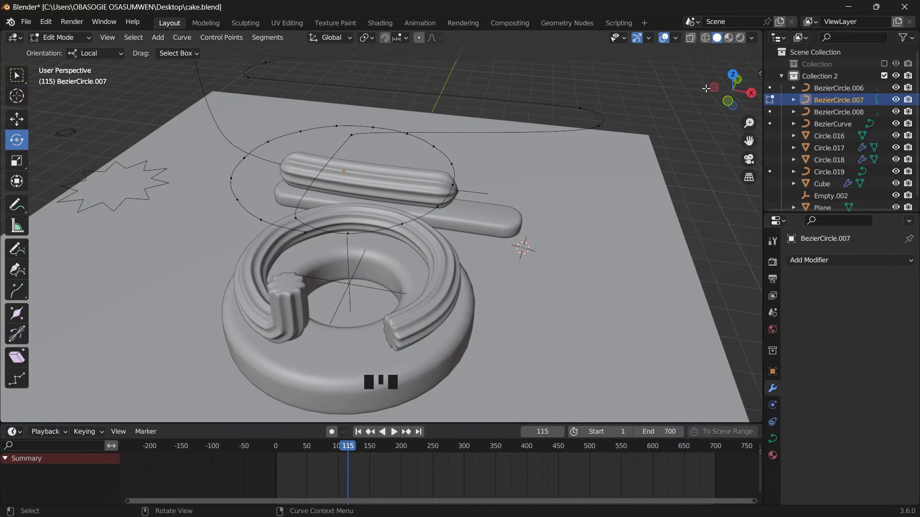
scroll(706, 88, down, 2)
drag(720, 105, 66, 63)
click(676, 38)
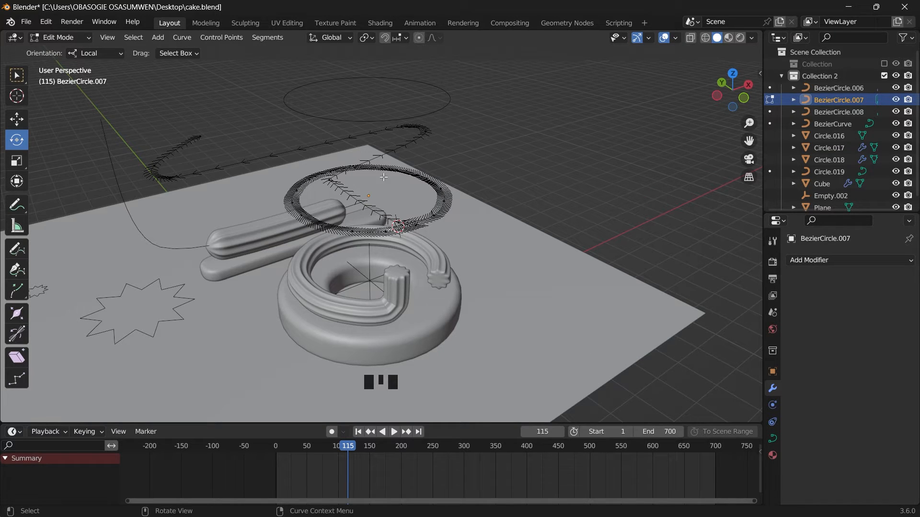
scroll(384, 177, up, 4)
drag(732, 90, 496, 309)
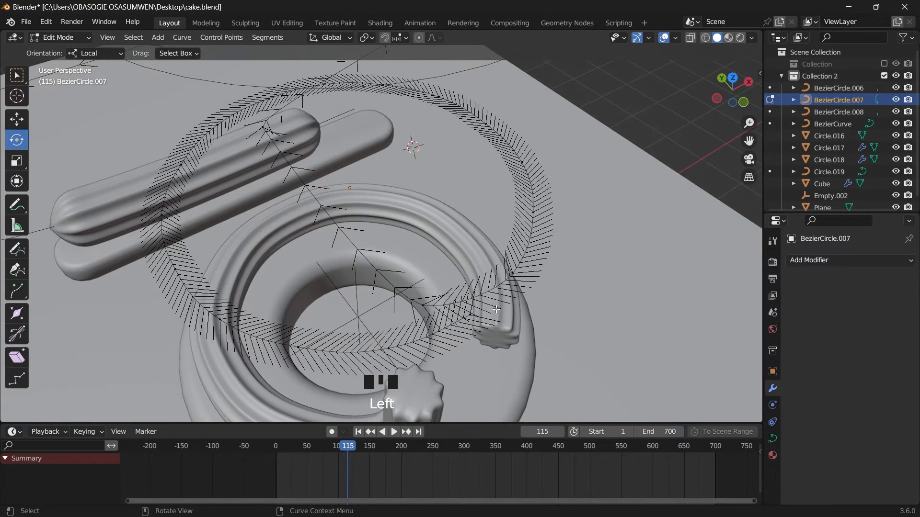
scroll(415, 294, down, 1)
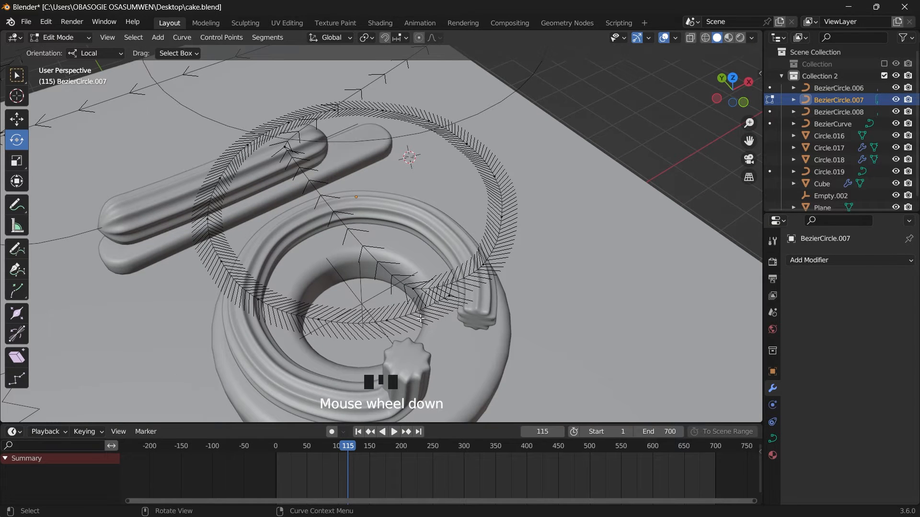
scroll(348, 211, down, 2)
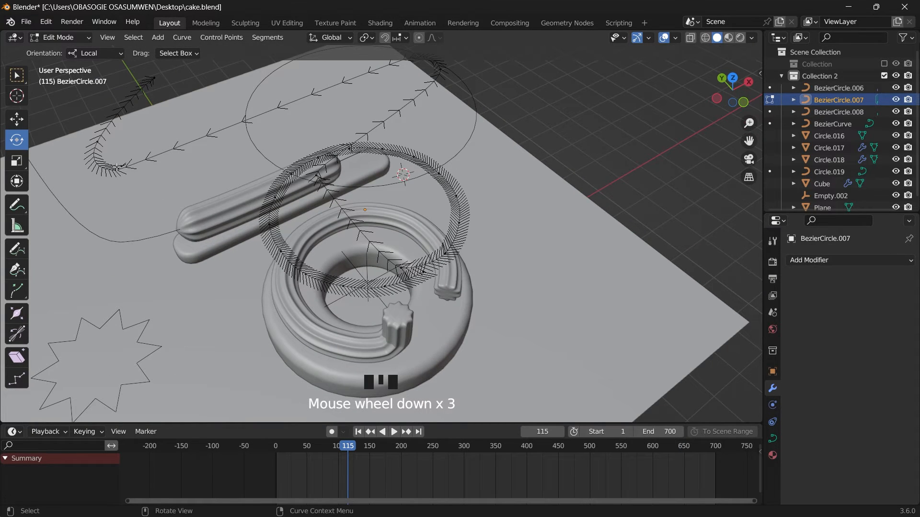
scroll(348, 174, down, 2)
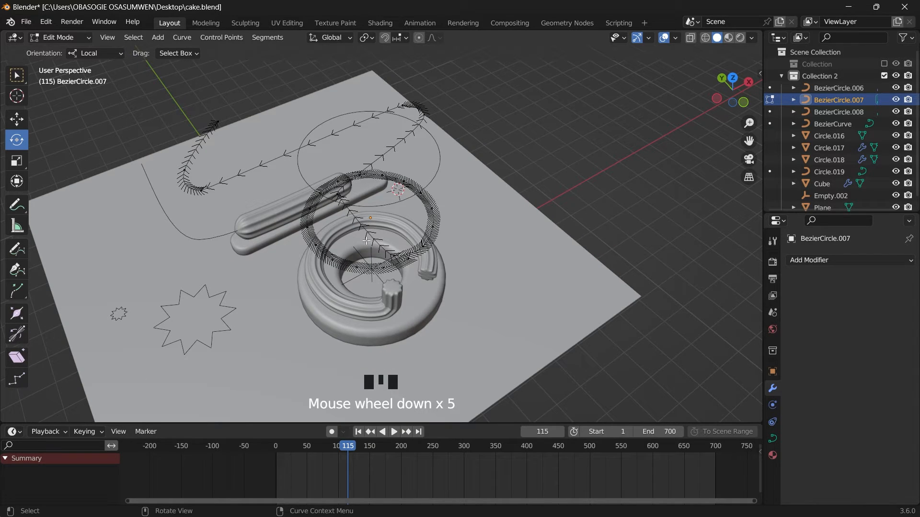
scroll(363, 248, up, 1)
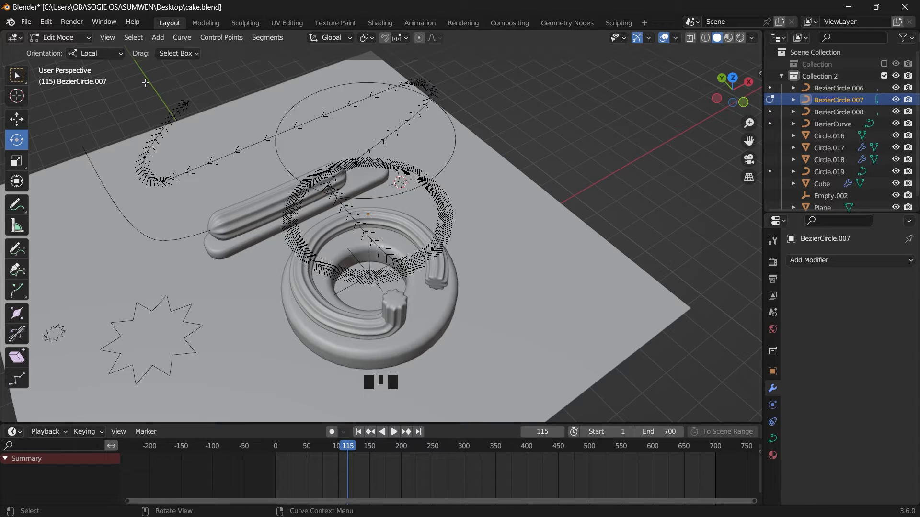
Try switching the direction of all the path's segments.
drag(146, 83, 545, 194)
click(264, 111)
drag(143, 65, 590, 337)
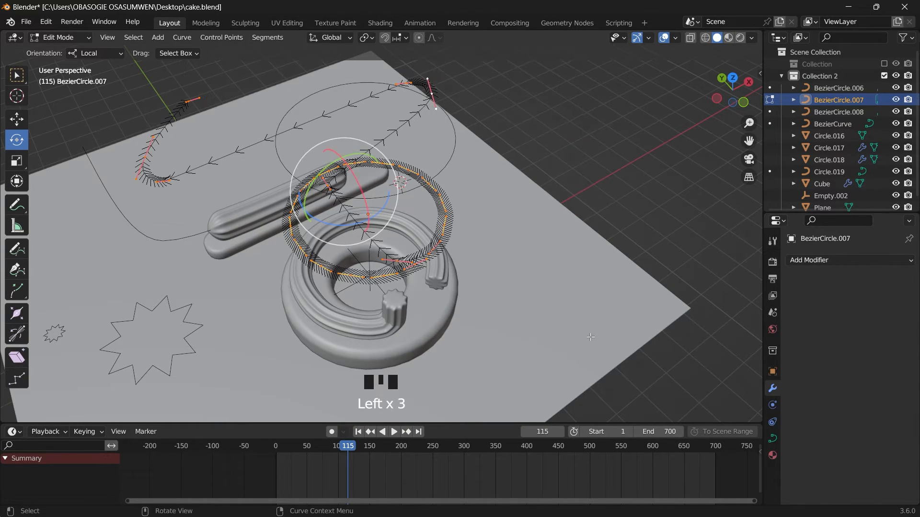
click(265, 38)
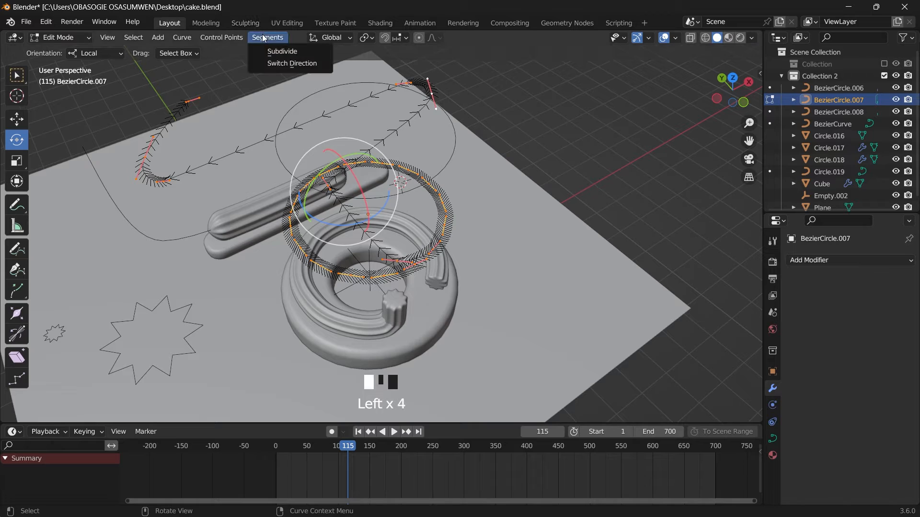
click(285, 64)
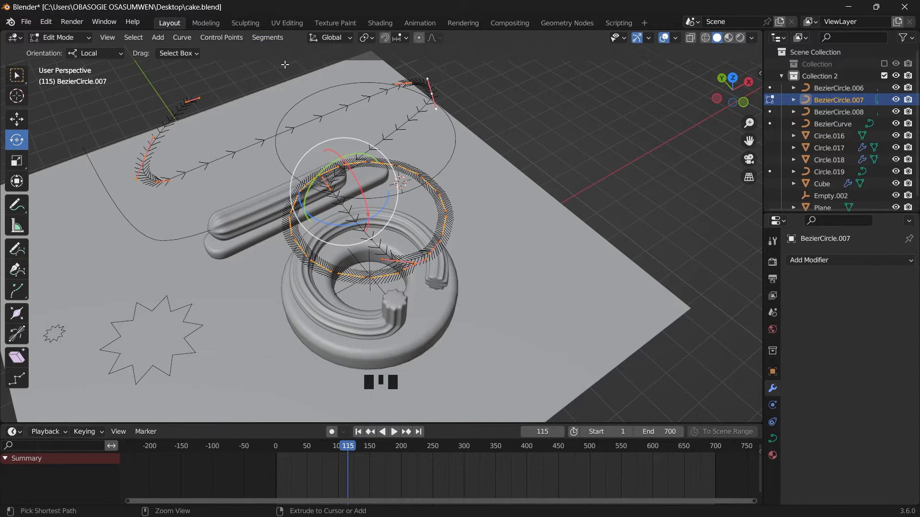
key(ctrl+z)
click(500, 111)
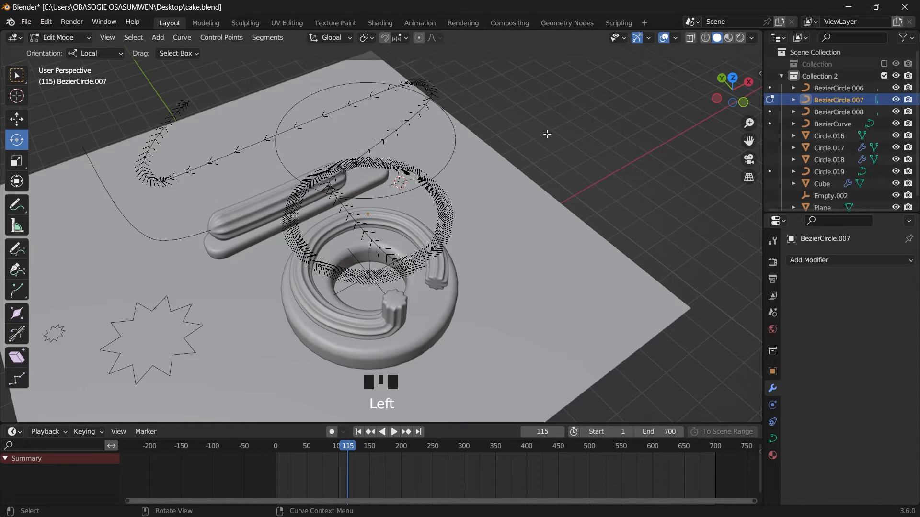
Return to Object Mode and apply location, rotation and scale to the extended path curve.
click(60, 42)
click(376, 218)
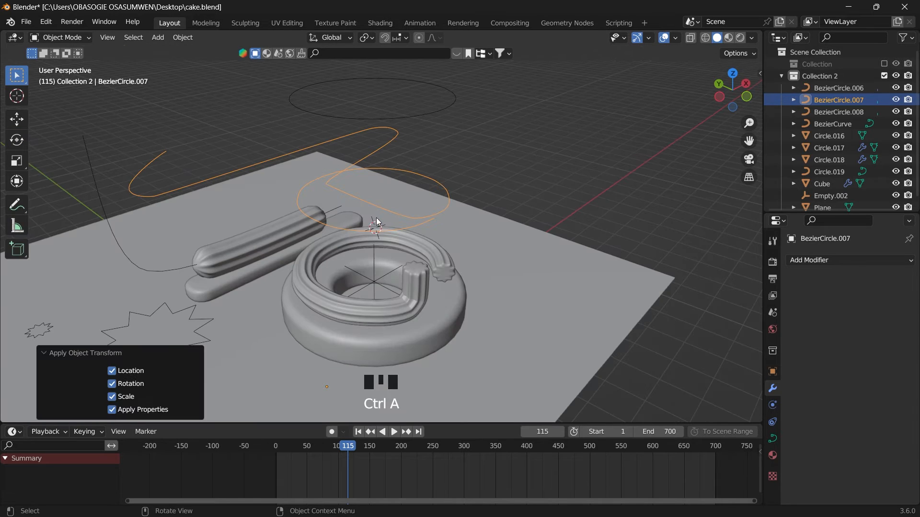
click(380, 192)
click(347, 193)
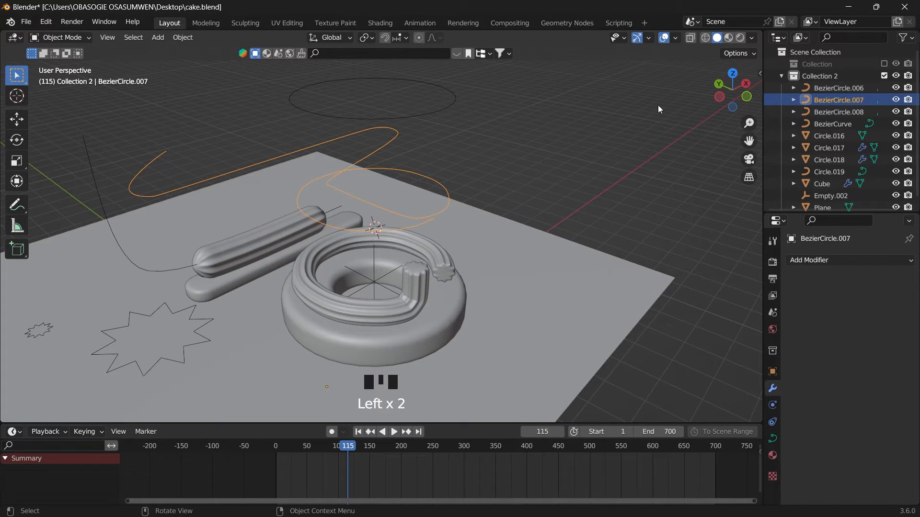
Add a cube at the 3D cursor above the ring and scale it to 0.139.
drag(732, 102, 753, 111)
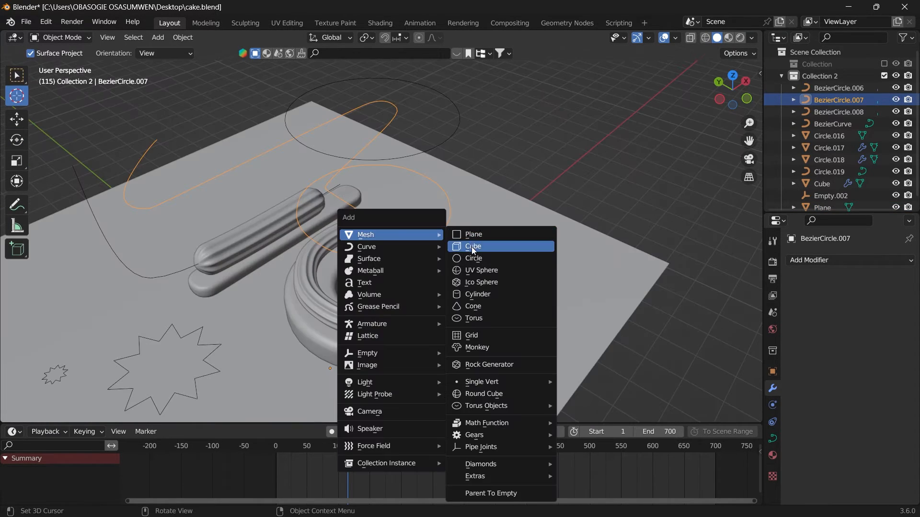
click(473, 247)
key(s)
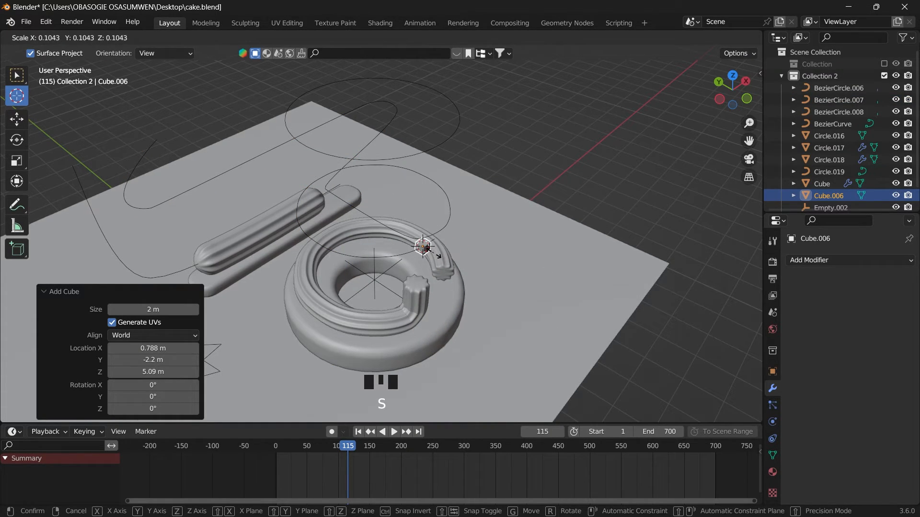
click(441, 258)
Add a Follow Path object constraint to the small cube.
mouse_move(728, 93)
mouse_down()
mouse_move(704, 79)
mouse_move(724, 71)
mouse_move(733, 99)
mouse_up()
scroll(657, 125, up, 2)
click(806, 259)
key(Escape)
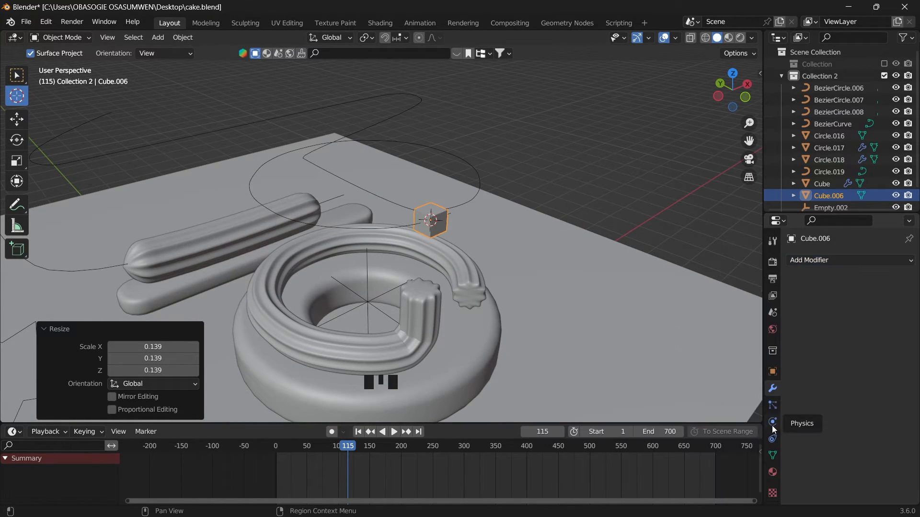
click(772, 437)
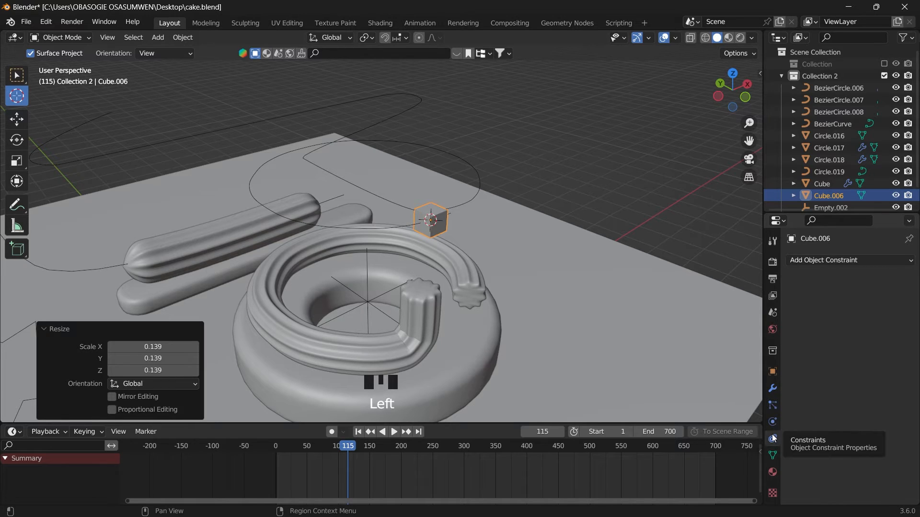
click(839, 263)
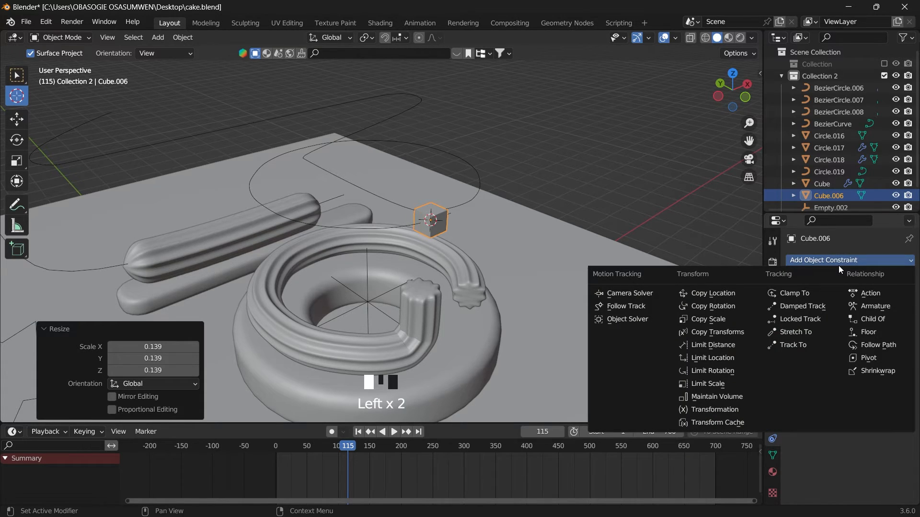
click(871, 345)
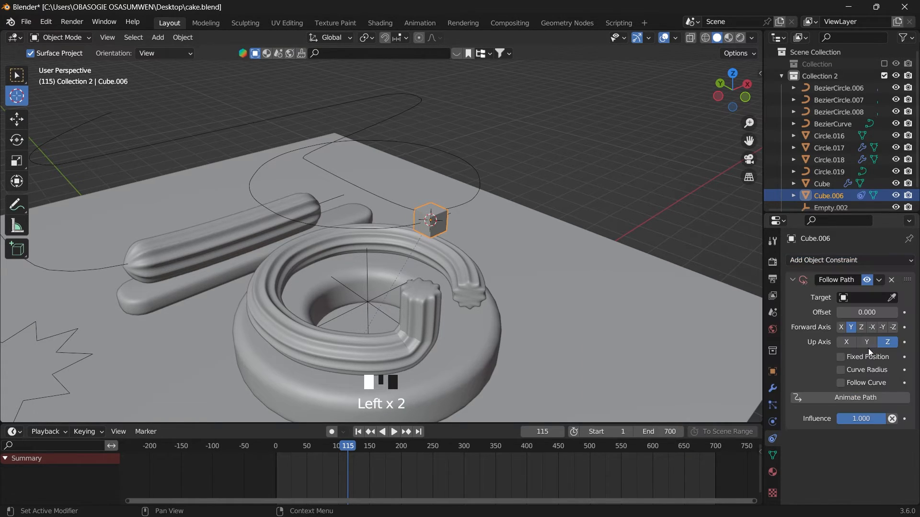
Set the cube's Follow Path target to the extended path curve above the cream ring.
click(891, 297)
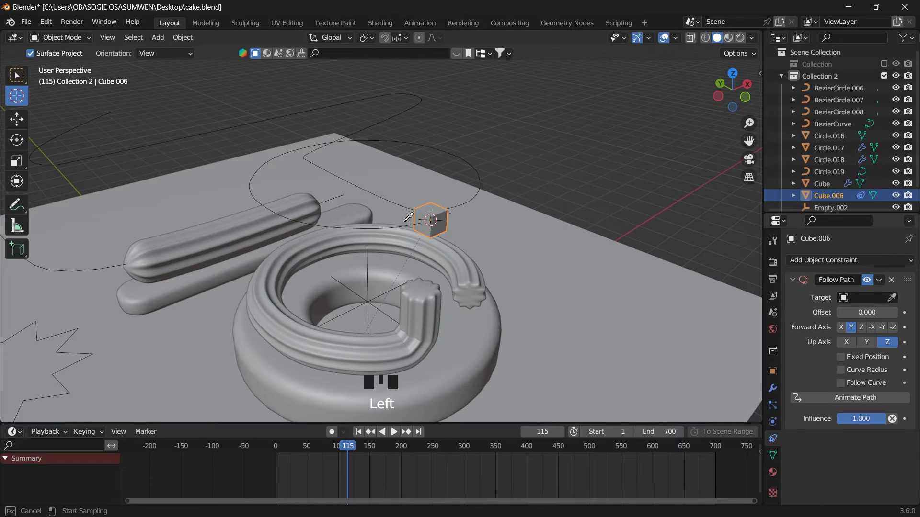
click(475, 168)
scroll(528, 189, down, 3)
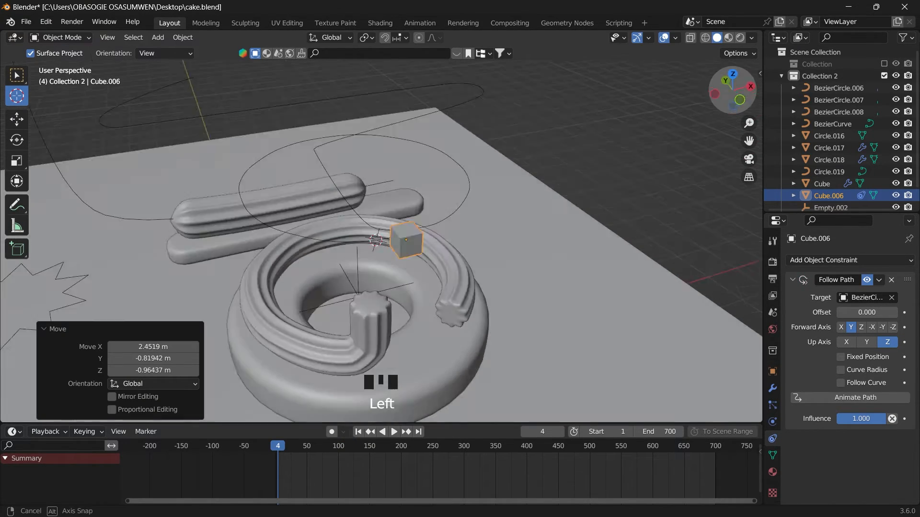
Move the cube freely until it sits near the start of the extended path above the ring.
key(g)
mouse_move(503, 165)
middle_down()
mouse_move(611, 192)
mouse_move(499, 154)
middle_up()
click(617, 193)
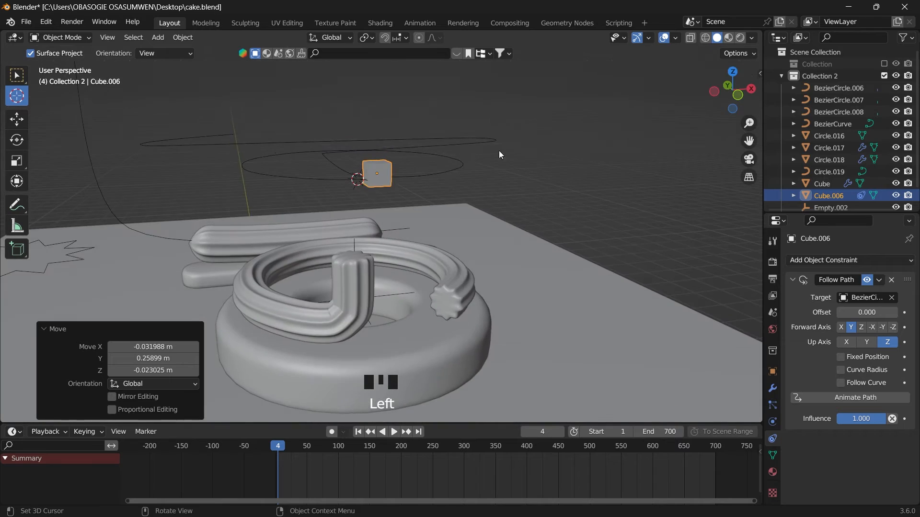
scroll(499, 154, up, 1)
key(g)
click(493, 169)
drag(732, 91, 667, 111)
scroll(669, 181, down, 3)
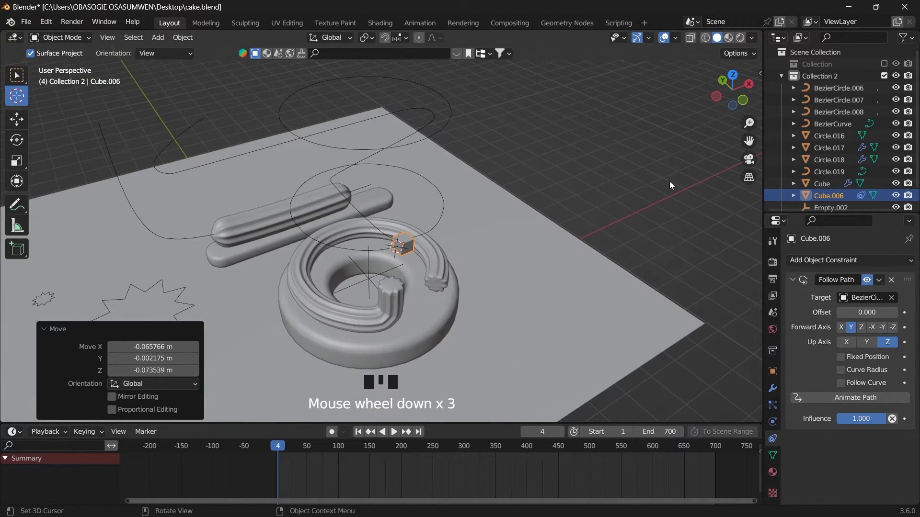
scroll(645, 223, up, 2)
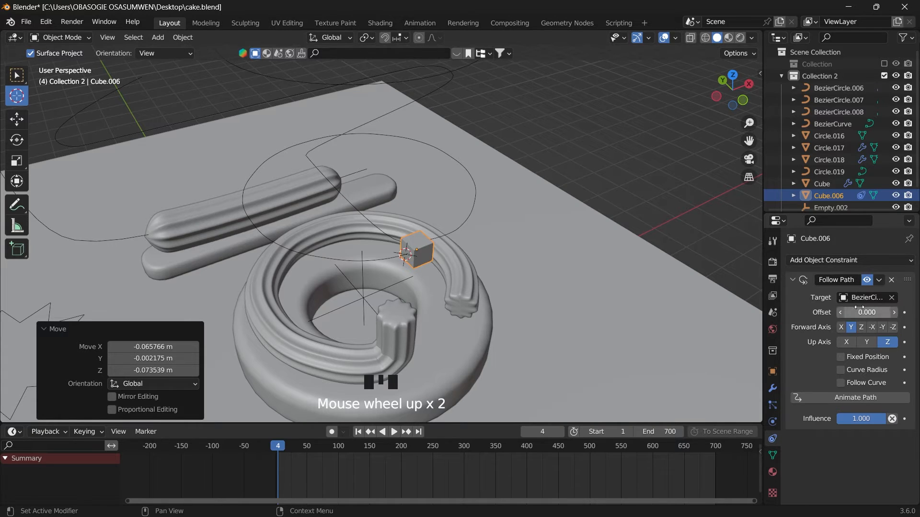
Try a Follow Path offset of -30.900 on the cube.
drag(859, 312, 714, 312)
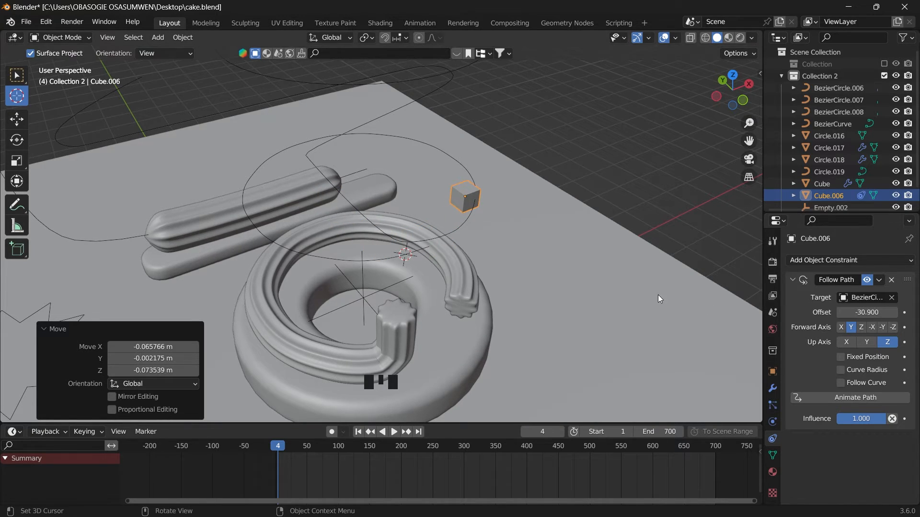
key(ctrl+z)
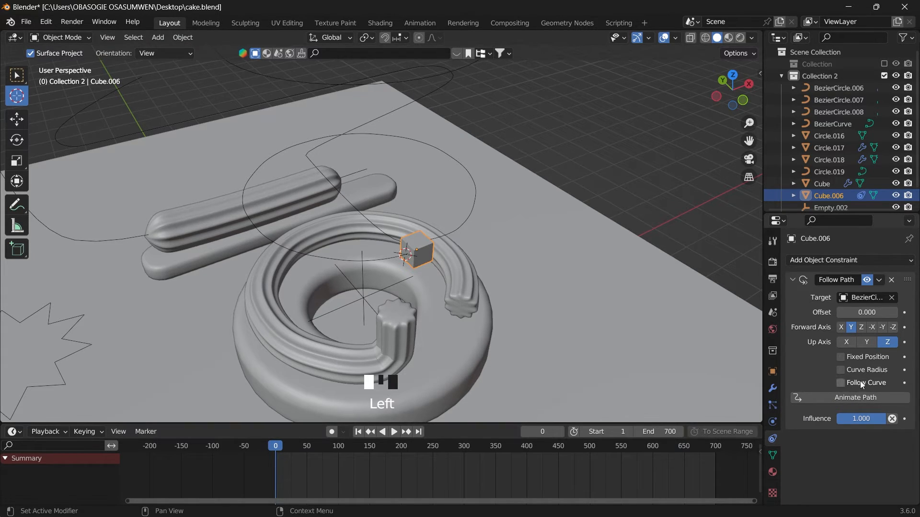
Animate the path through the cube's Follow Path constraint at frame 0 and play back the motion.
key(Left)
key(space)
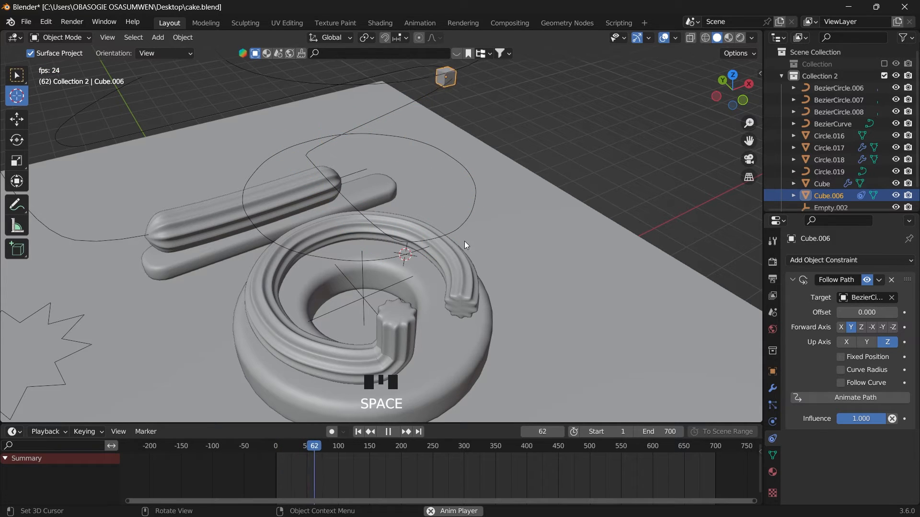
key(space)
scroll(472, 227, down, 3)
drag(721, 108, 730, 100)
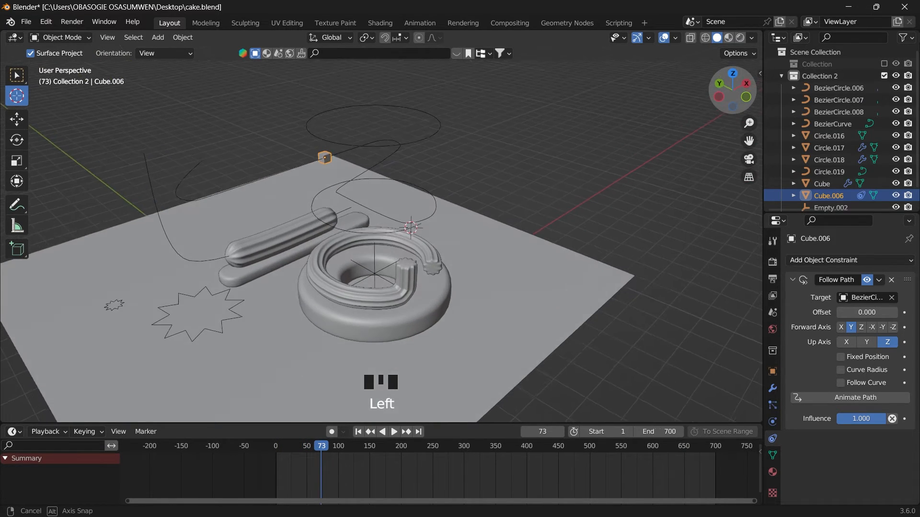
scroll(397, 287, up, 2)
mouse_move(308, 448)
mouse_down()
mouse_move(294, 447)
mouse_move(298, 454)
mouse_up()
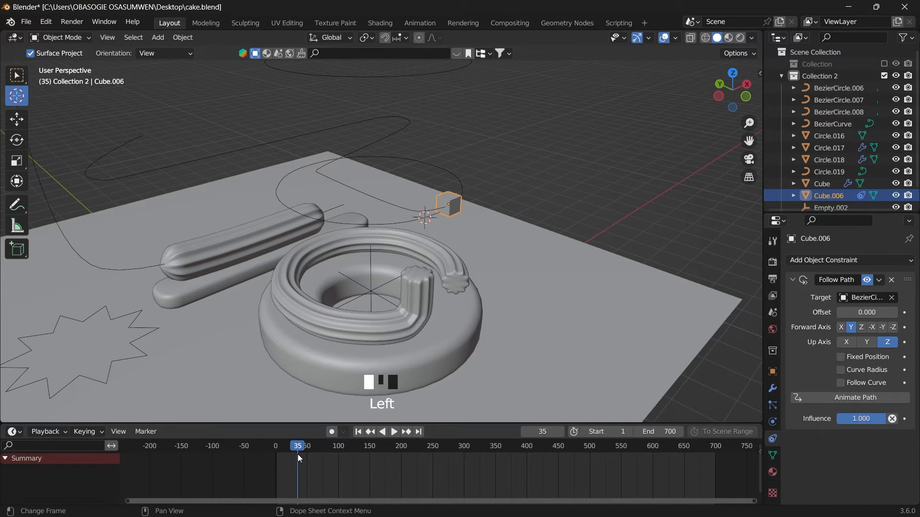
Enable Follow Curve on the cube's constraint, play back the motion and return to frame 0.
click(841, 383)
key(space)
key(space)
key(space)
key(space)
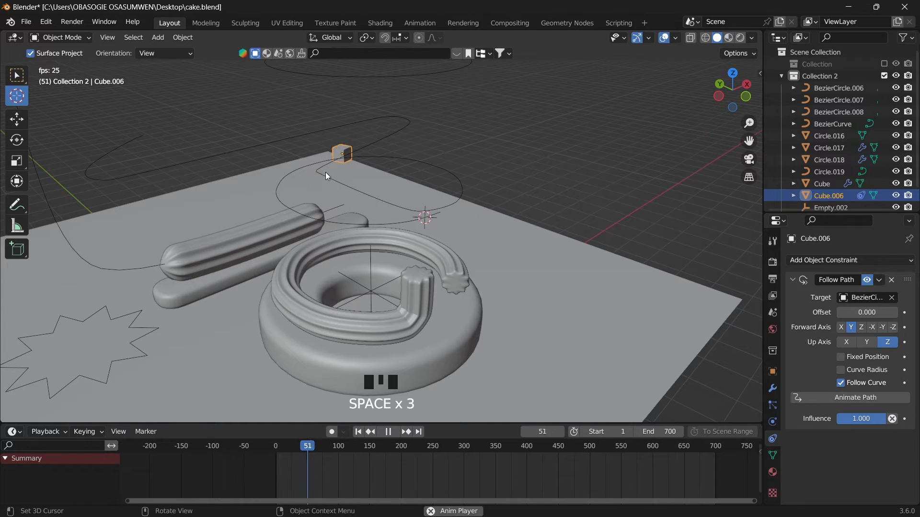
key(space)
key(space)
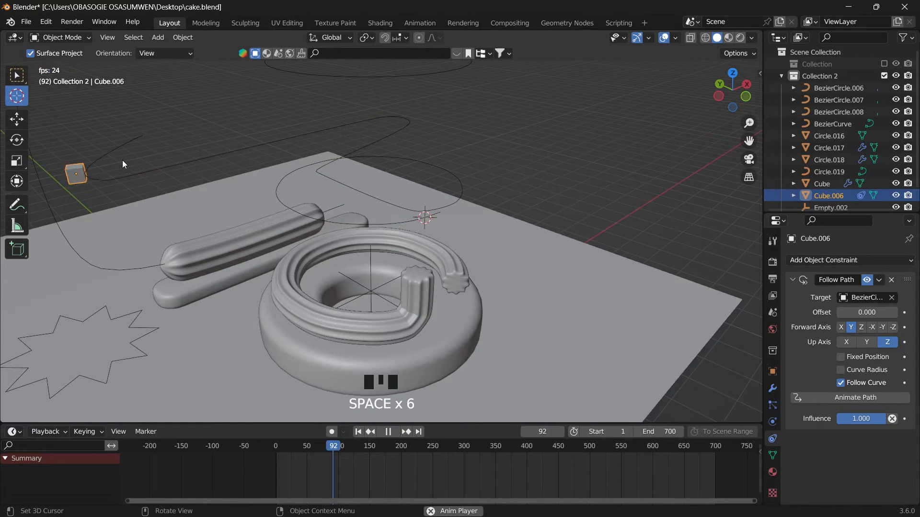
key(space)
drag(356, 438, 274, 465)
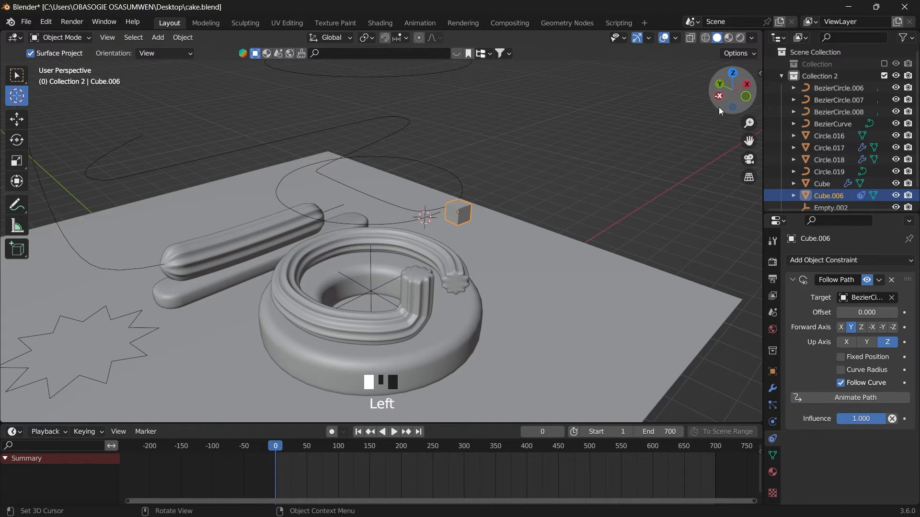
Move the cube about -0.41 m along the X axis and play back its motion along the path.
drag(719, 107, 364, 228)
scroll(435, 224, up, 2)
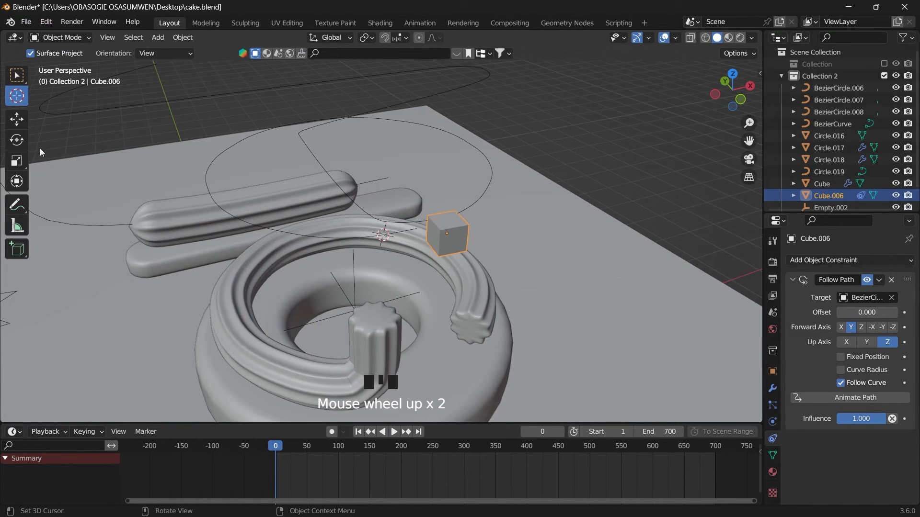
click(17, 119)
mouse_move(434, 222)
mouse_down()
mouse_move(462, 223)
mouse_move(458, 235)
mouse_move(446, 219)
mouse_move(425, 219)
mouse_up()
key(space)
key(space)
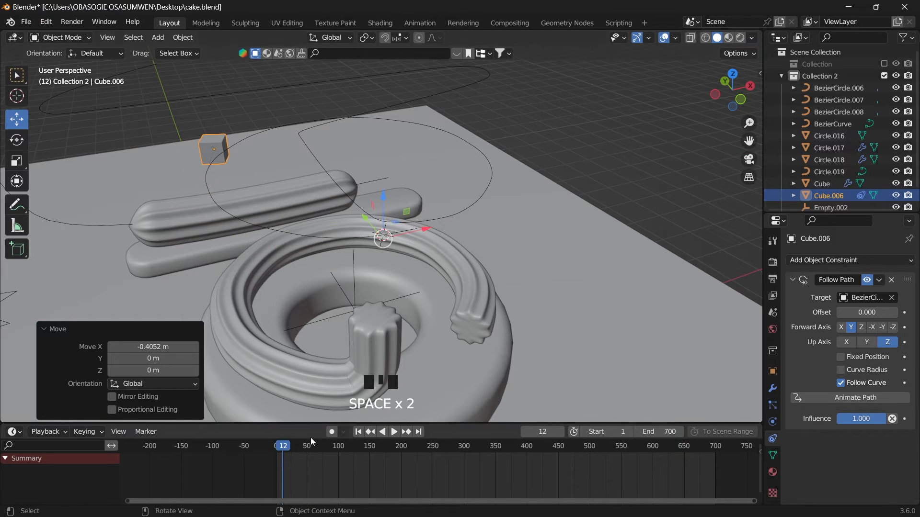
drag(283, 450, 271, 451)
key(space)
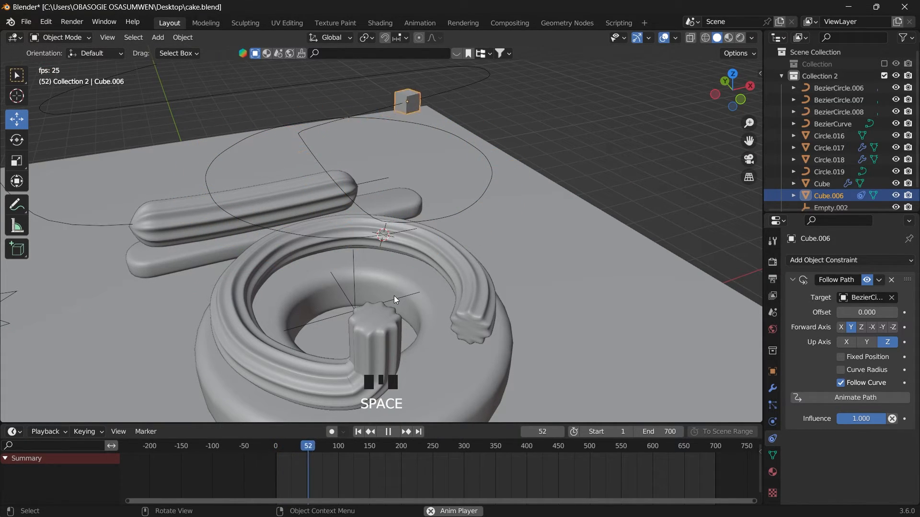
key(space)
drag(300, 450, 282, 450)
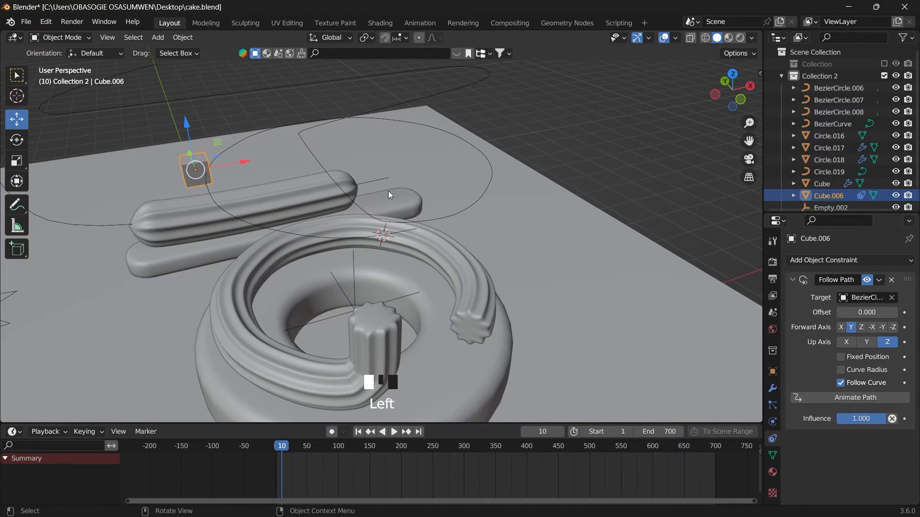
Set the path curve's Path Animation length to 400 frames, play back the cube's motion and return to frame 0.
click(485, 156)
click(772, 439)
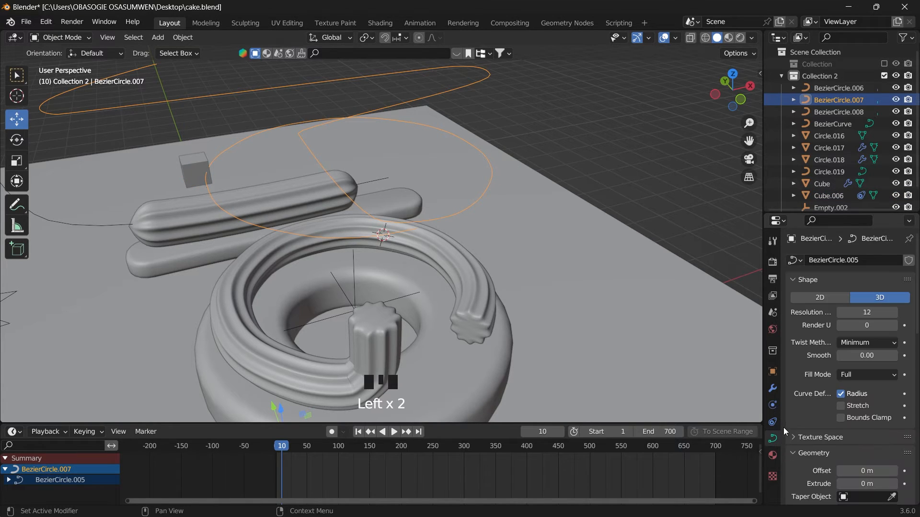
scroll(820, 423, down, 17)
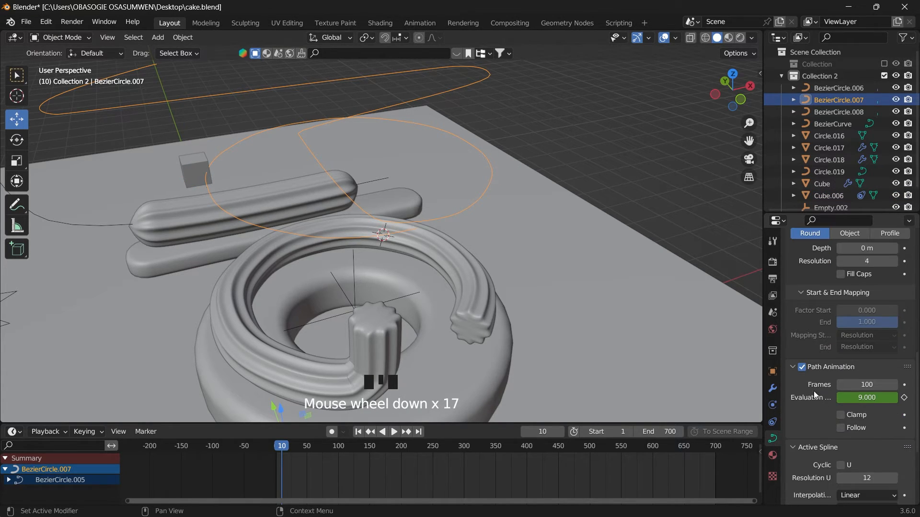
scroll(821, 426, down, 2)
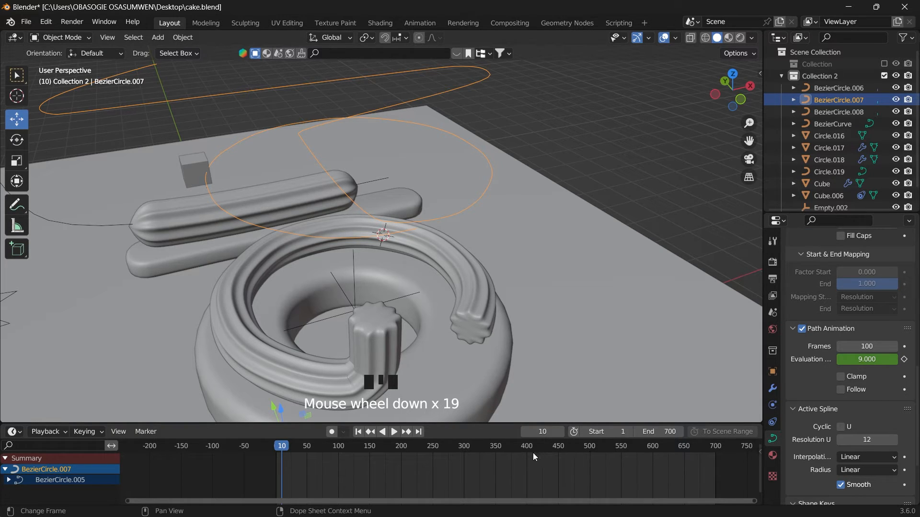
click(865, 347)
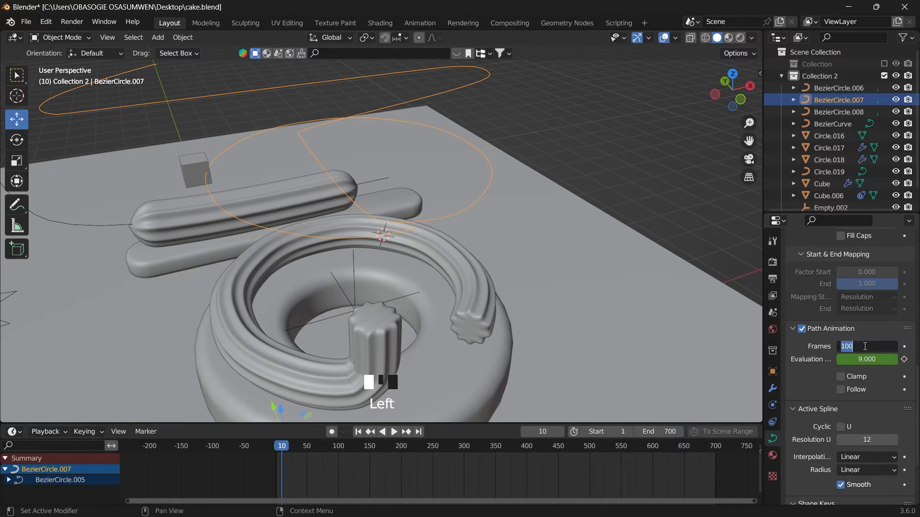
text(400)
key(Return)
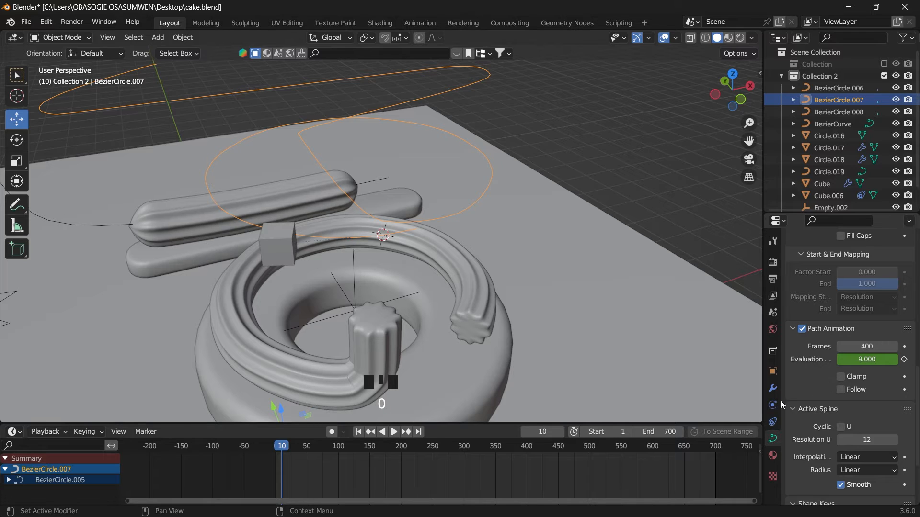
key(space)
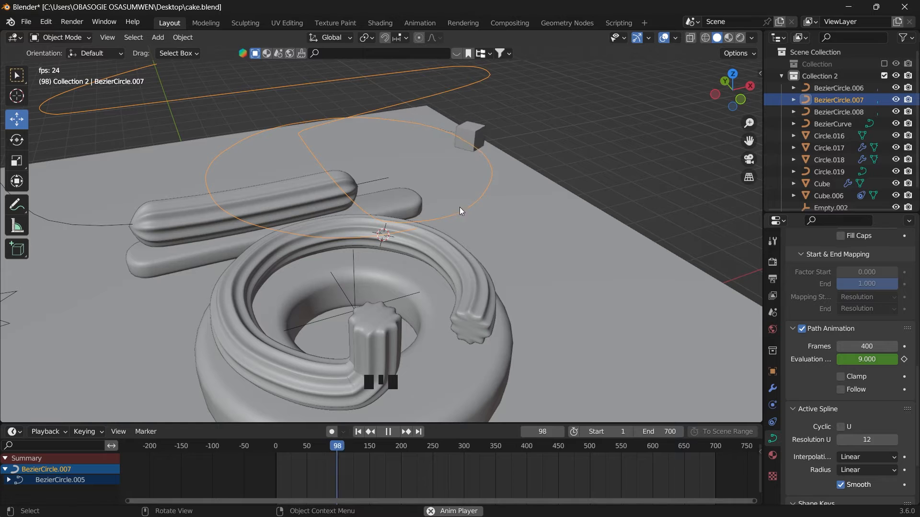
key(space)
drag(307, 450, 260, 462)
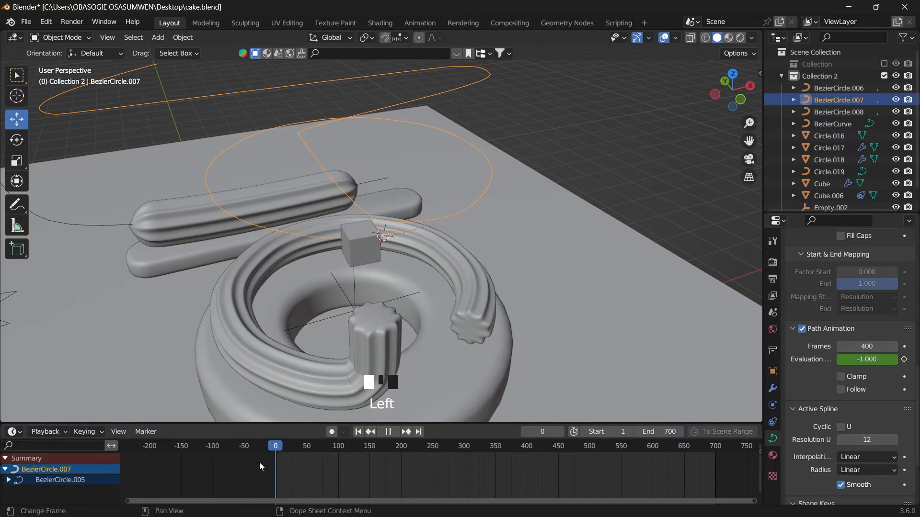
Nudge the cube onto the path's start, including about 0.03 m along Y, and preview its motion from frame 0.
drag(715, 102, 717, 112)
click(541, 295)
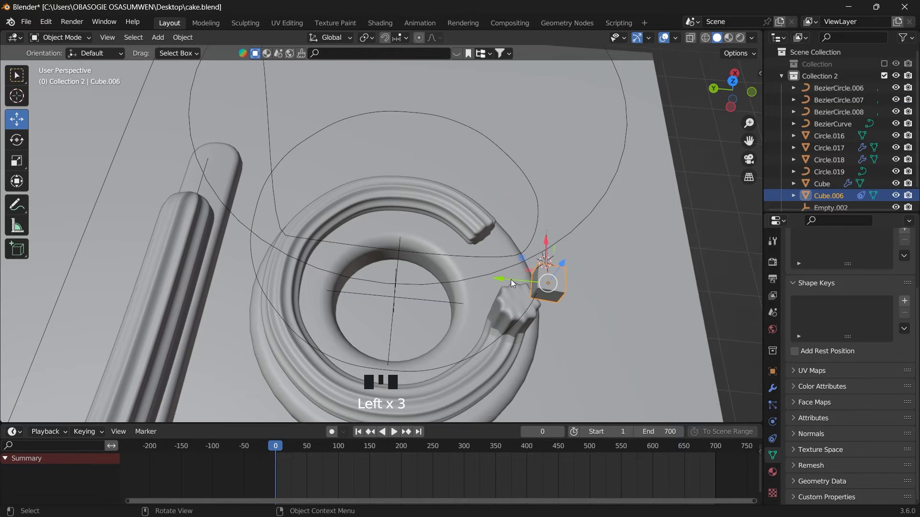
drag(510, 280, 508, 280)
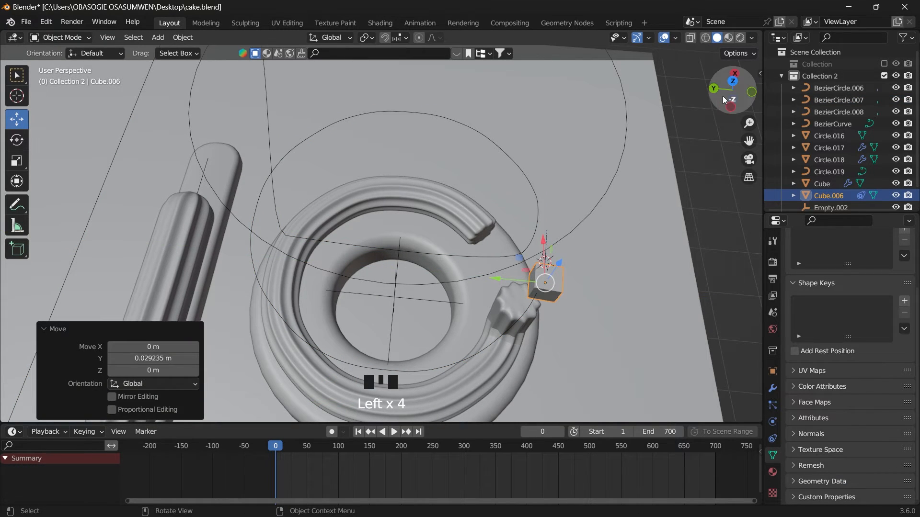
drag(725, 100, 723, 100)
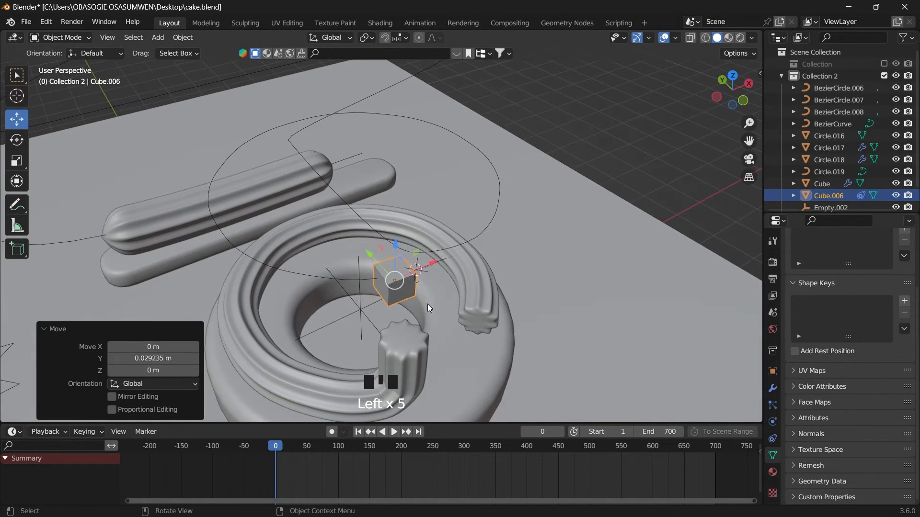
click(394, 431)
drag(292, 444, 277, 455)
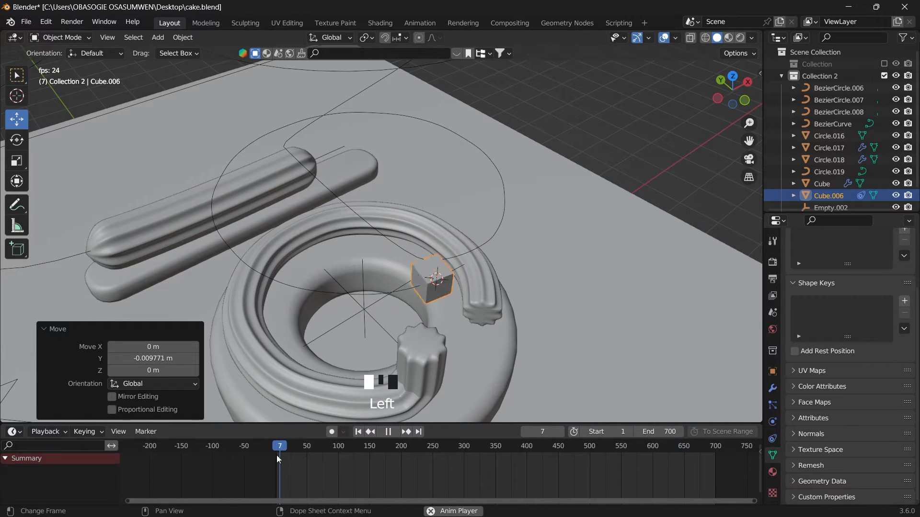
key(space)
click(275, 451)
scroll(651, 124, down, 2)
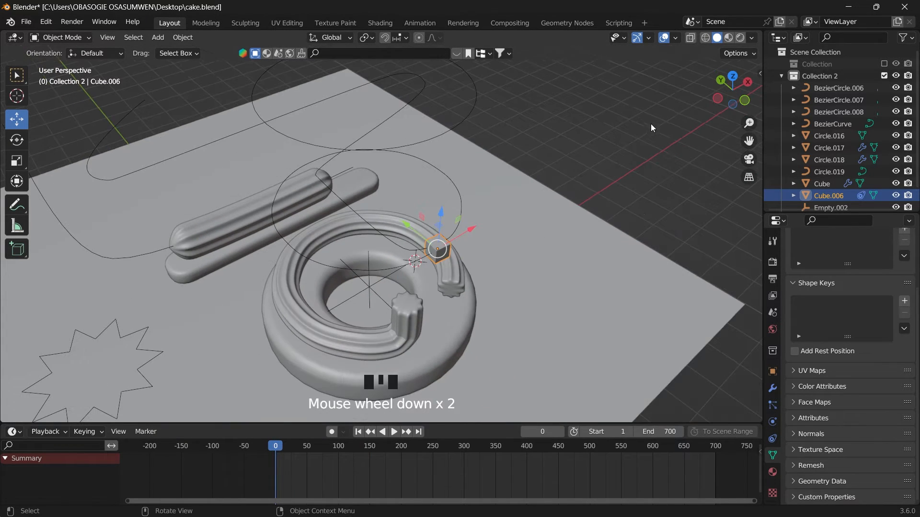
Rotate the fluted cream ring slightly about its local Z axis and deselect it.
drag(734, 91, 703, 107)
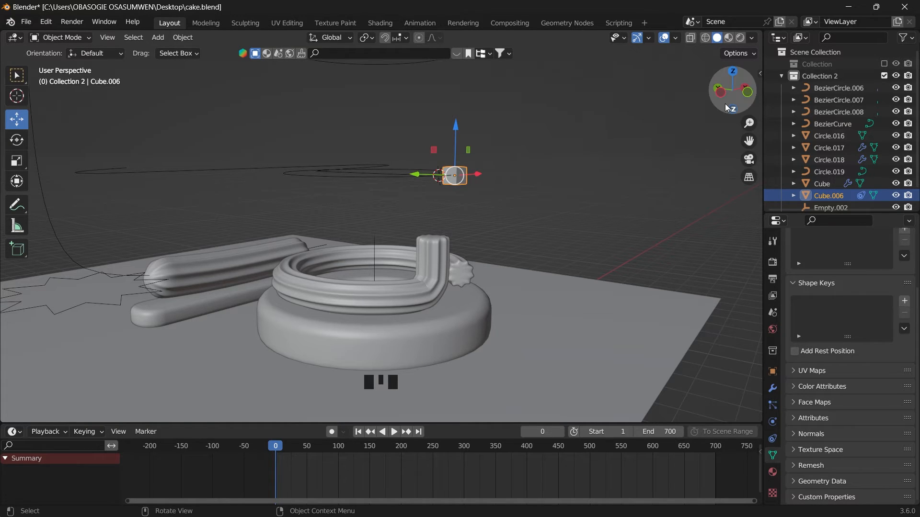
drag(732, 90, 434, 190)
drag(729, 91, 725, 96)
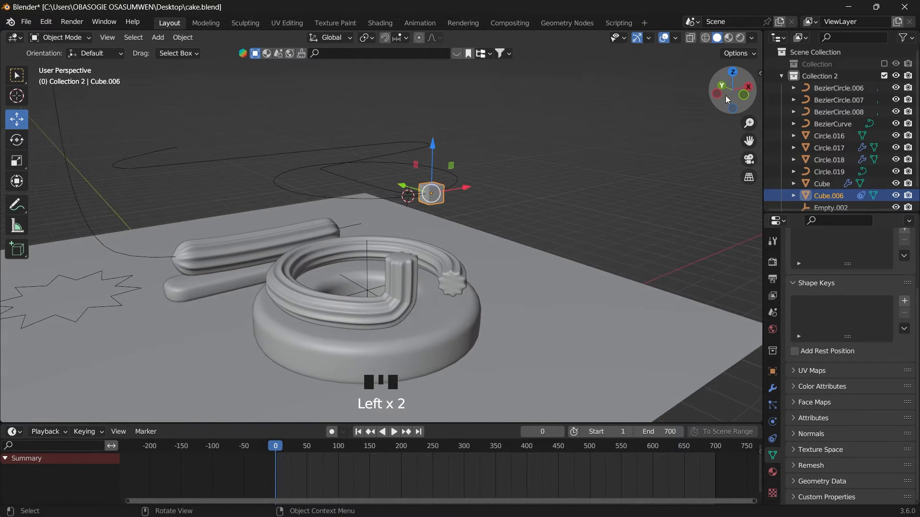
scroll(475, 285, up, 2)
click(375, 321)
click(16, 140)
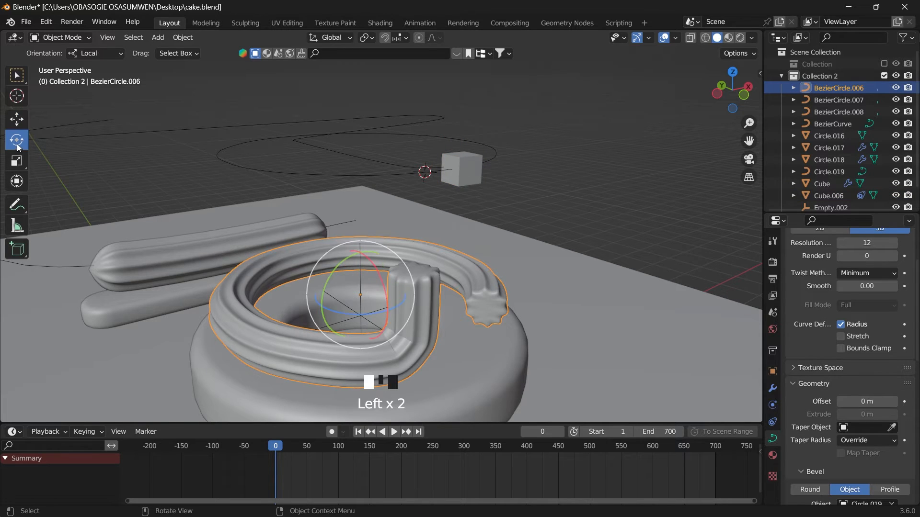
click(359, 314)
drag(359, 315, 368, 318)
drag(723, 106, 709, 103)
scroll(606, 183, down, 3)
click(628, 180)
scroll(631, 184, up, 1)
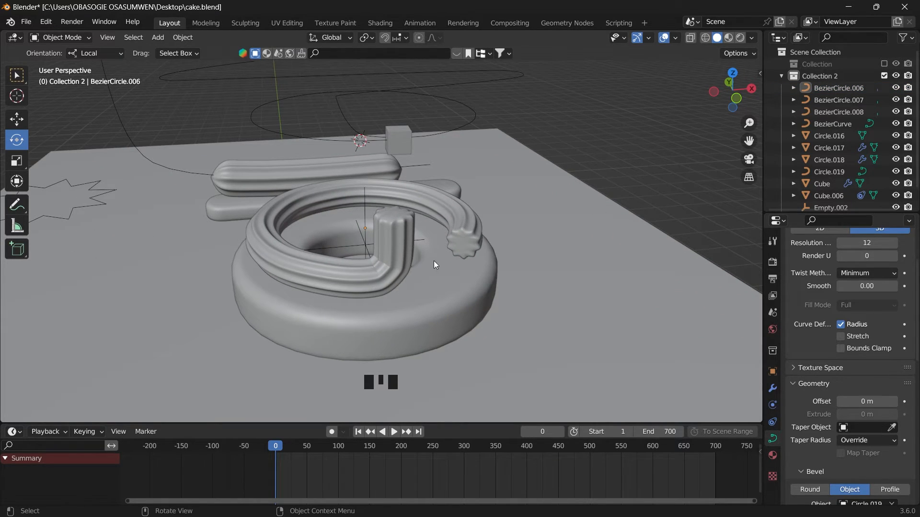
drag(729, 106, 723, 94)
drag(298, 436, 256, 457)
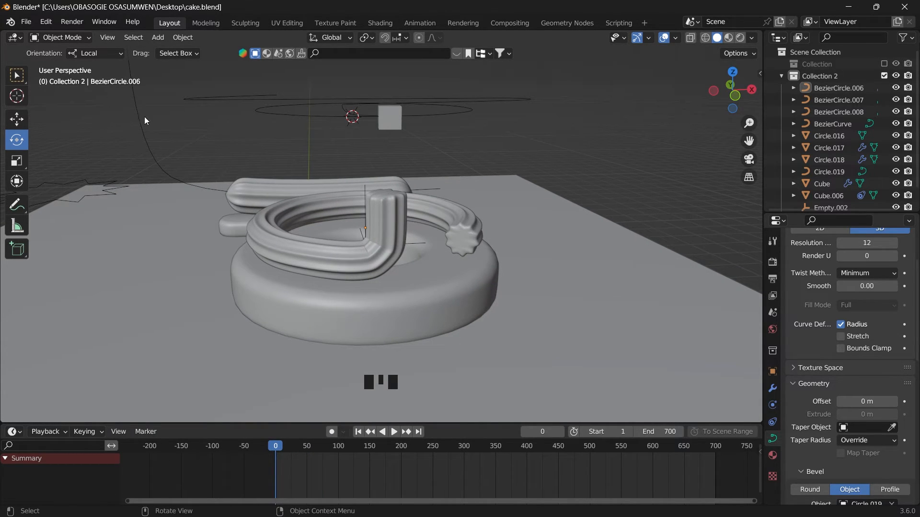
scroll(355, 263, up, 2)
scroll(384, 277, down, 2)
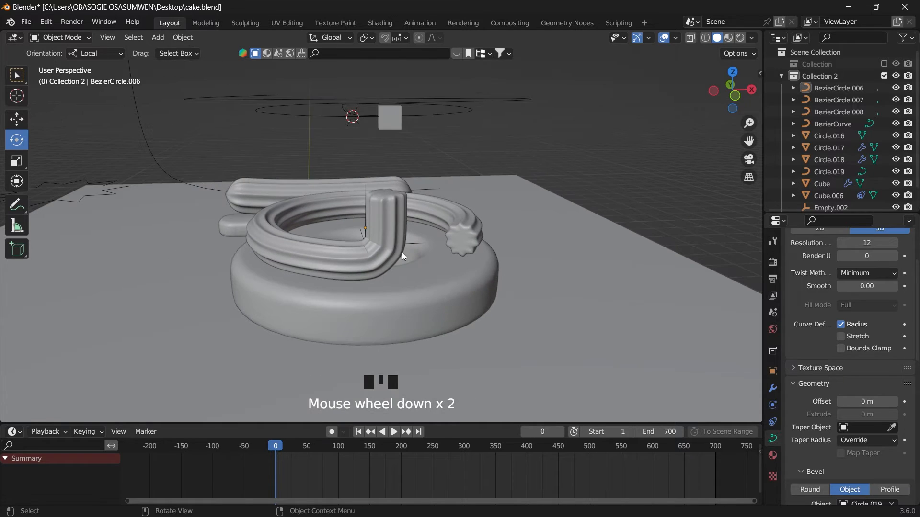
Mirror the fluted cream ring along its local X axis and rotate it about its local Z axis, finishing with a 2.35° adjustment.
click(365, 231)
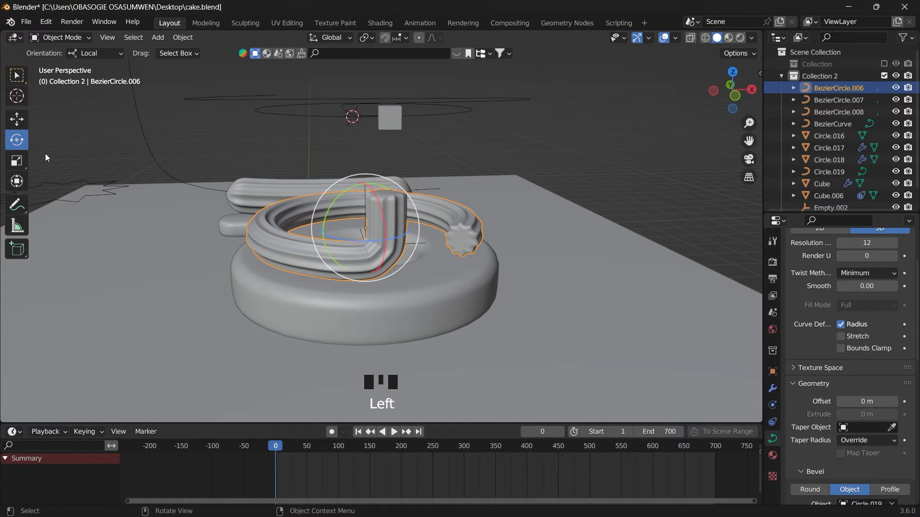
click(182, 37)
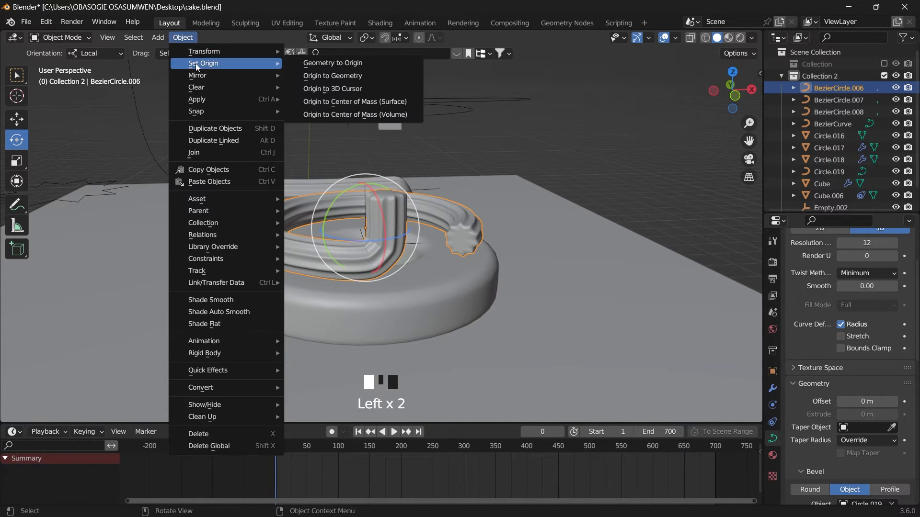
mouse_move(196, 75)
click(323, 133)
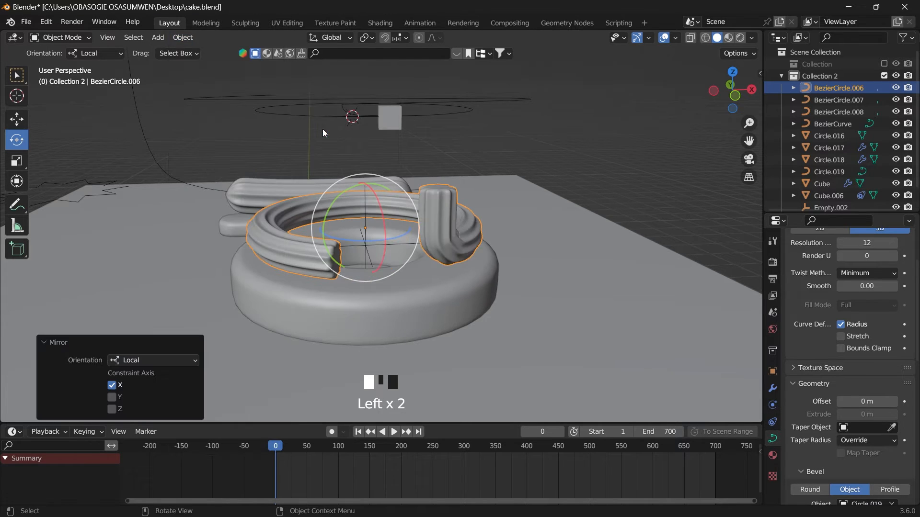
drag(330, 236, 349, 246)
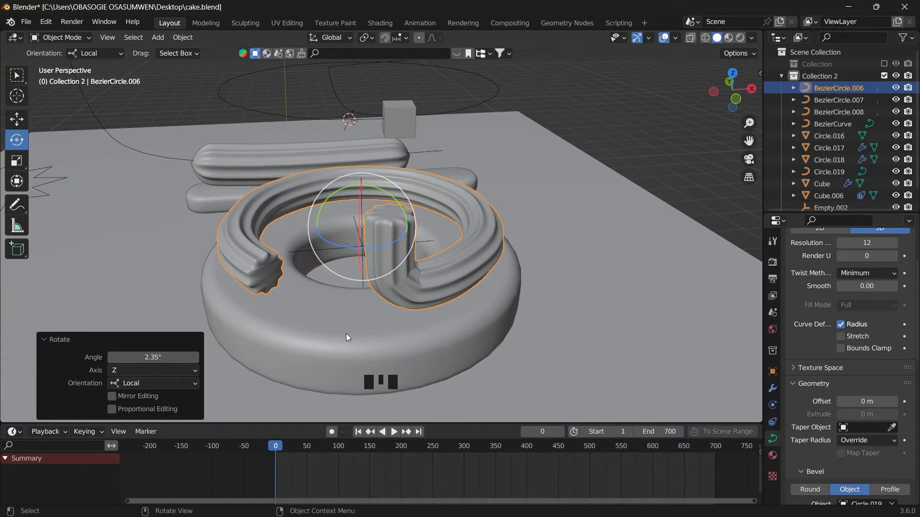
Insert a Rotation keyframe for the fluted cream ring at frame 0 and go to frame 144.
key(i)
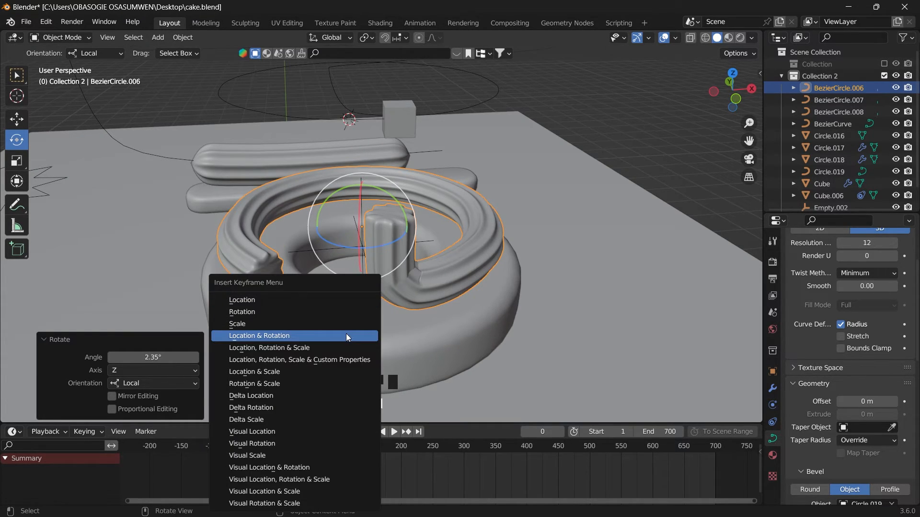
click(287, 314)
drag(280, 452, 366, 457)
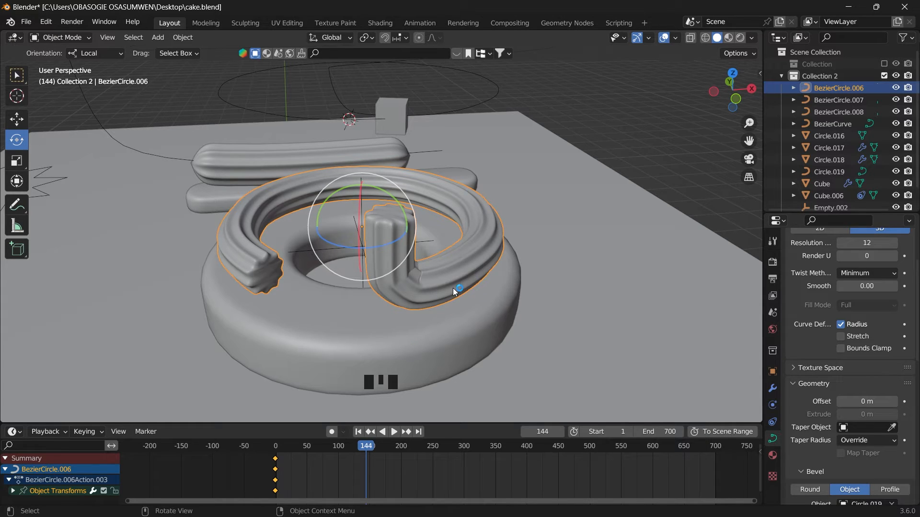
Rotate the fluted cream ring by -360° about the global Z axis and insert a keyframe for it at frame 144.
key(y)
key(r)
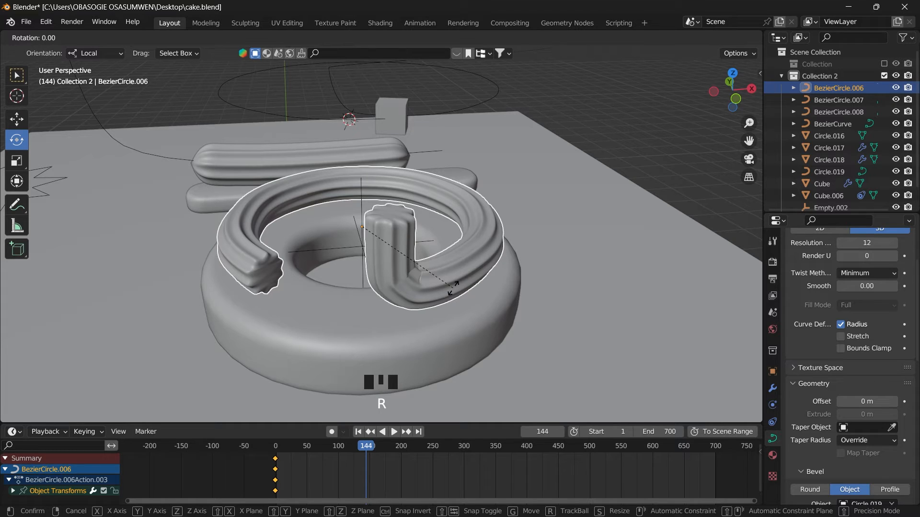
key(z)
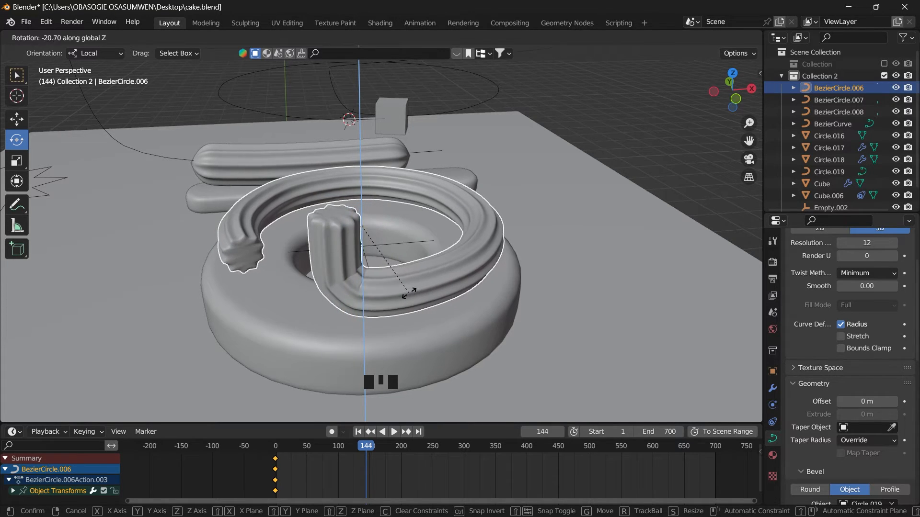
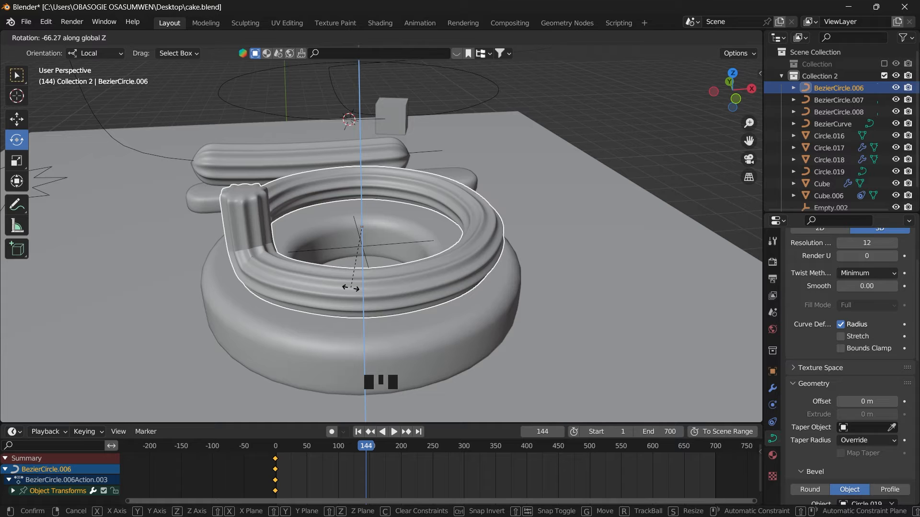
text(-3)
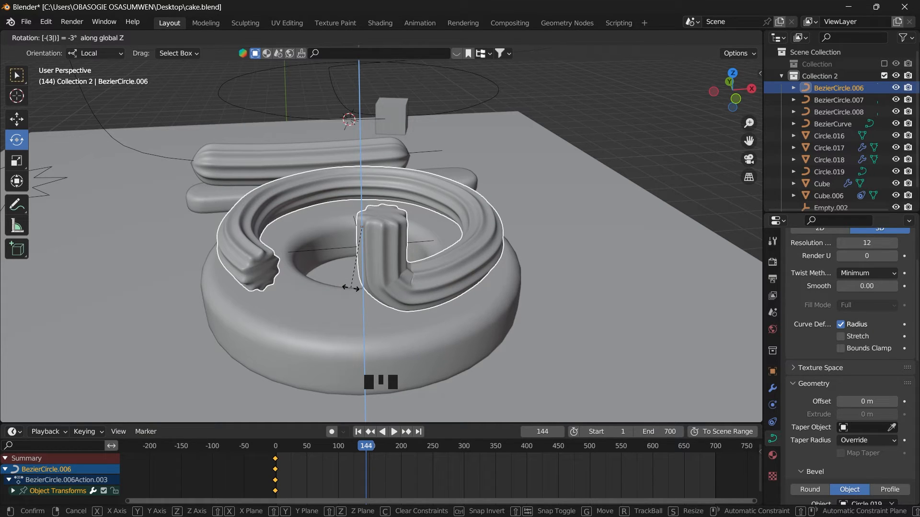
text(60)
key(Return)
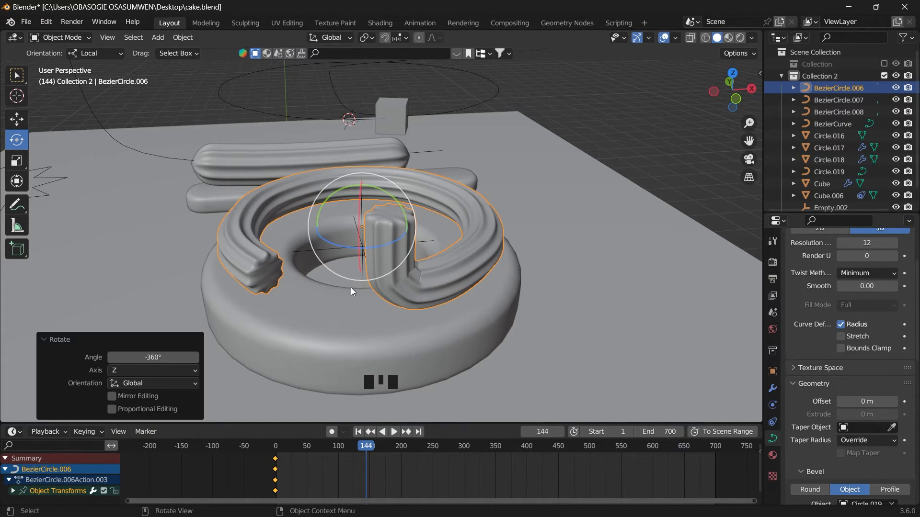
key(i)
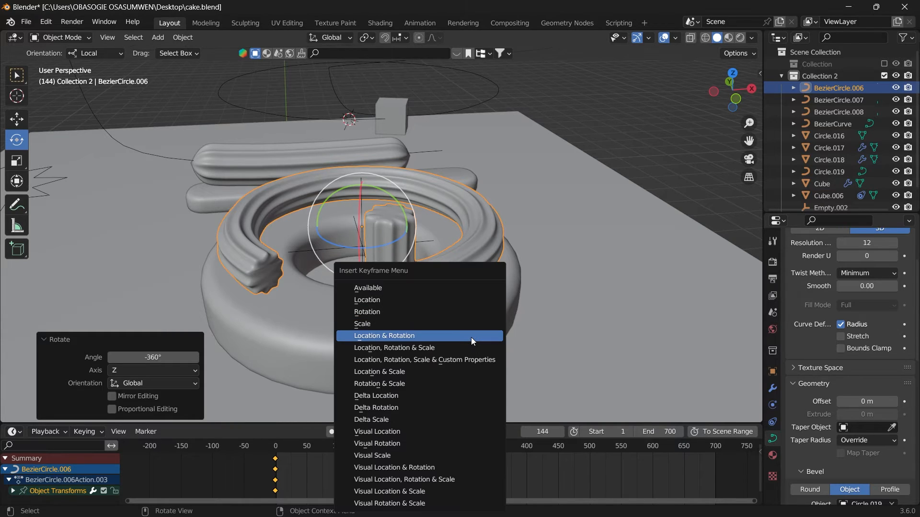
Insert a Rotation keyframe for BezierCircle.006 at frame 144 and play the animation from frame 0.
click(397, 309)
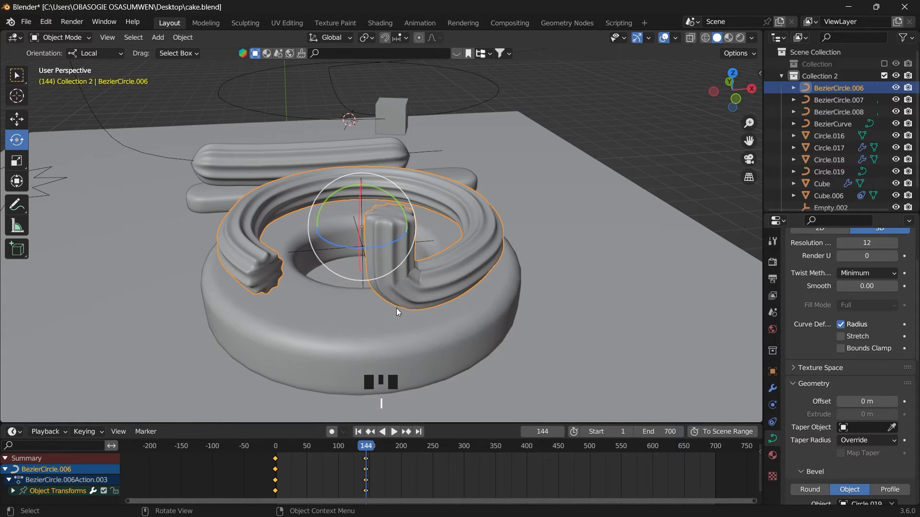
key(space)
click(284, 464)
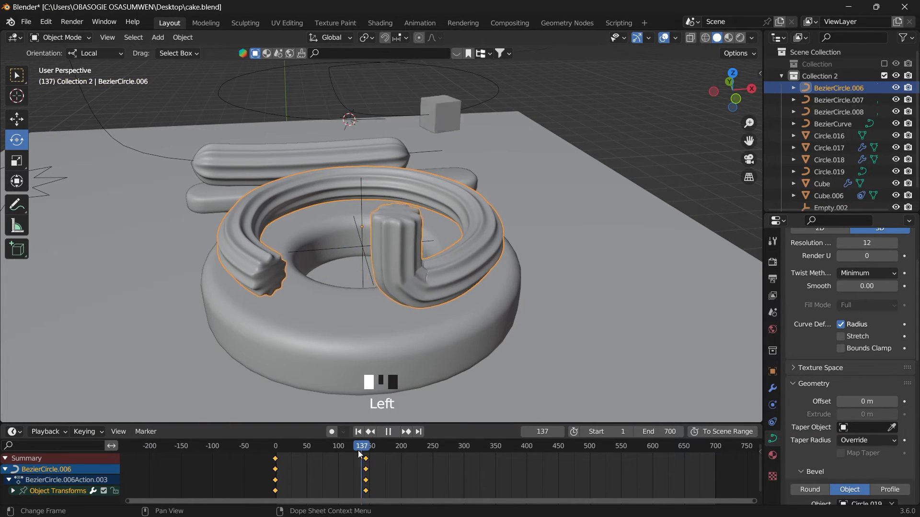
key(space)
key(space)
click(276, 459)
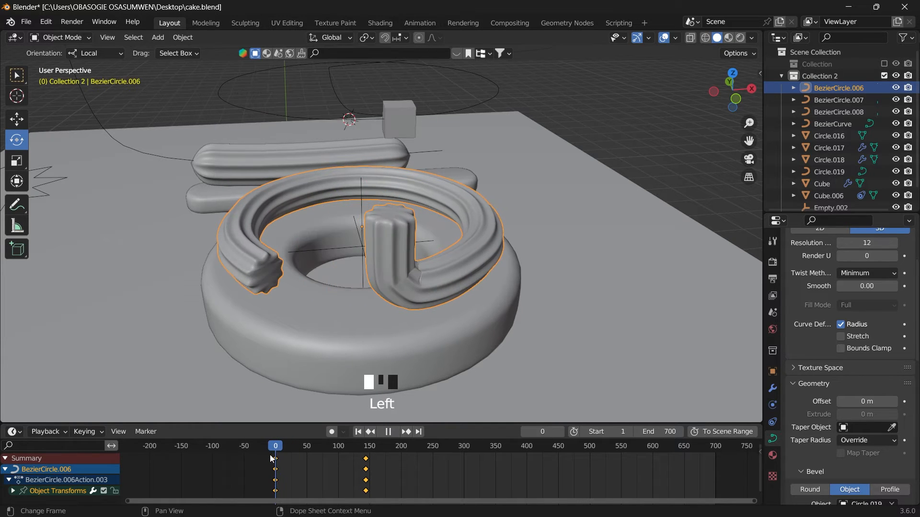
key(space)
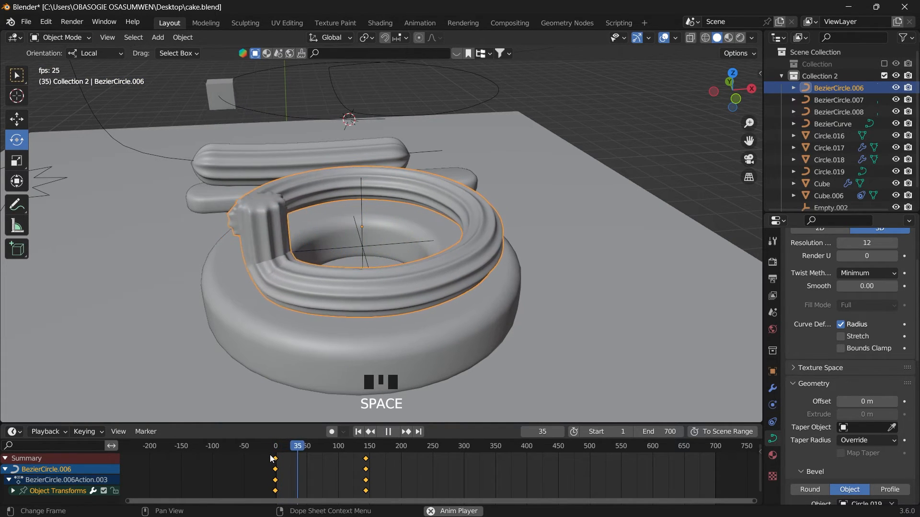
key(space)
click(275, 446)
Change the handle type of the BezierCircle.006 keyframes at frames 0 and 144, and replay the animation from frame 0.
drag(395, 459, 310, 511)
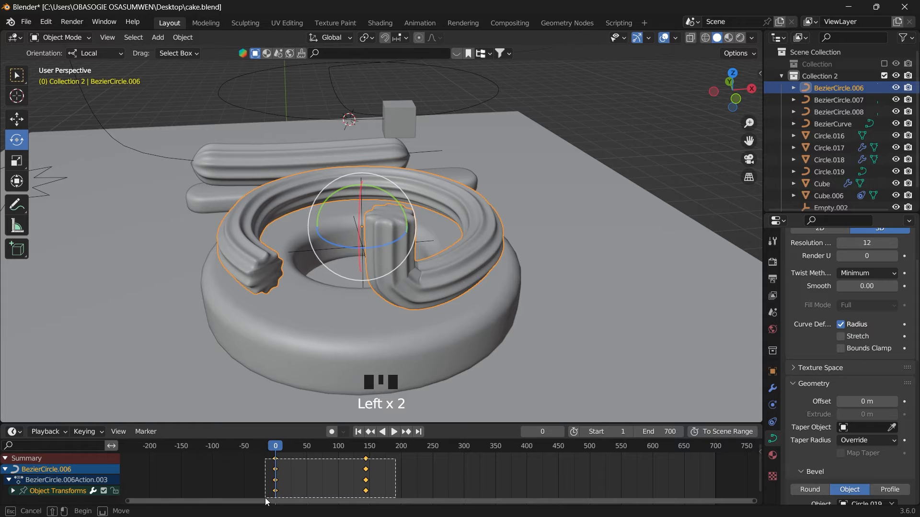
key(v)
click(270, 473)
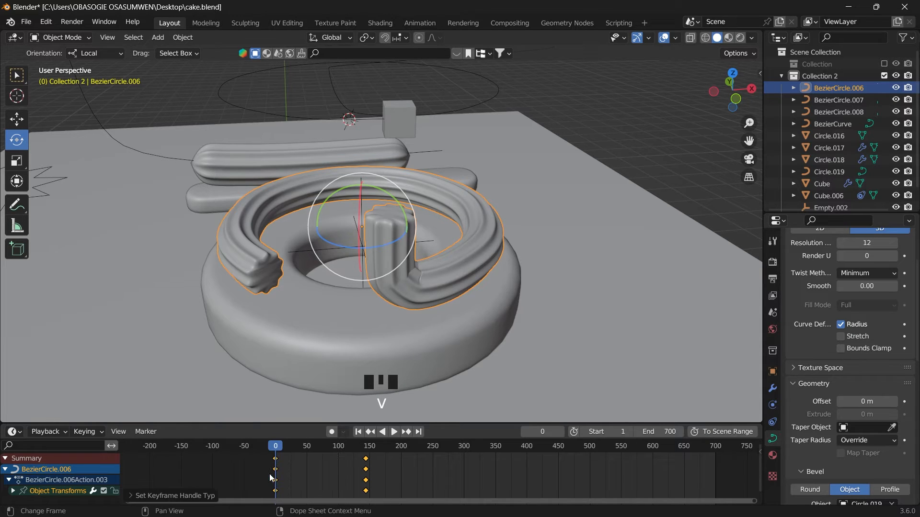
drag(309, 450, 276, 447)
key(space)
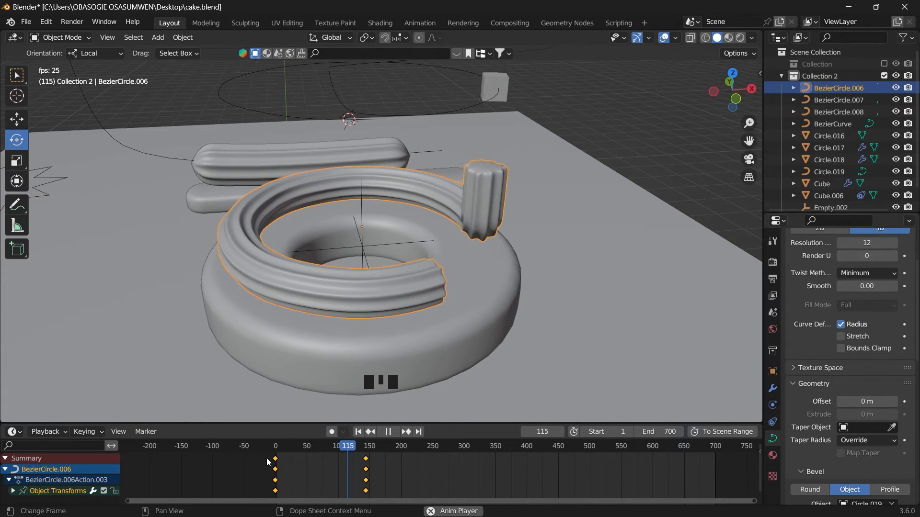
key(space)
click(275, 446)
Animate the curve's bevel End factor, keyframing 0.208 at frame 0 and 1.000 at frame 144.
scroll(805, 436, down, 9)
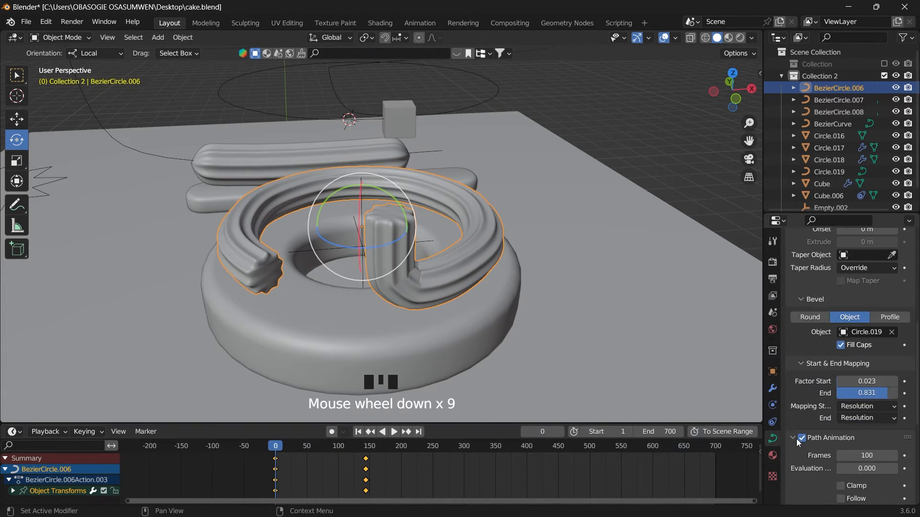
drag(870, 394, 883, 393)
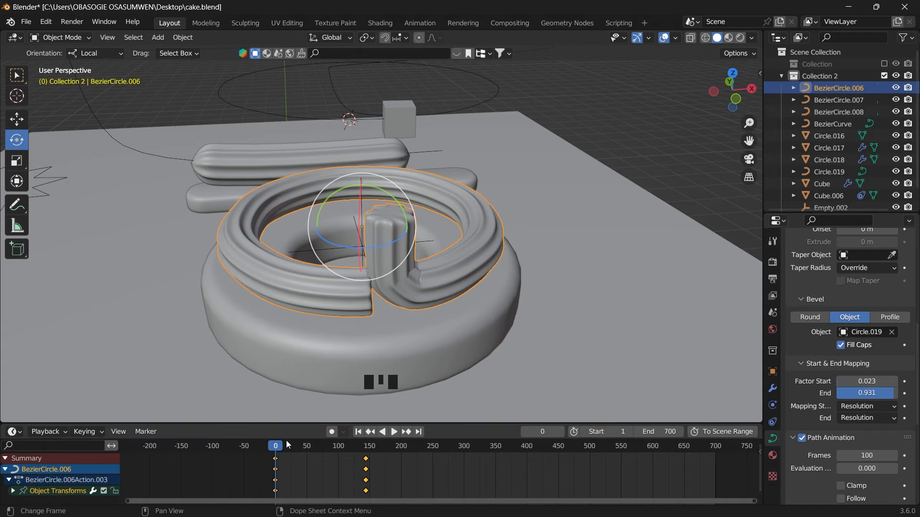
mouse_move(881, 393)
mouse_down()
mouse_move(856, 394)
mouse_move(887, 394)
mouse_up()
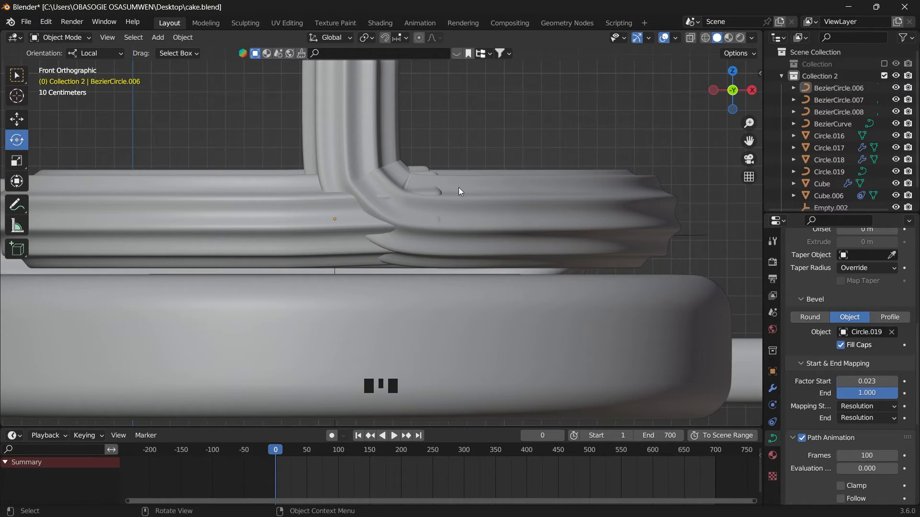
drag(866, 393, 734, 393)
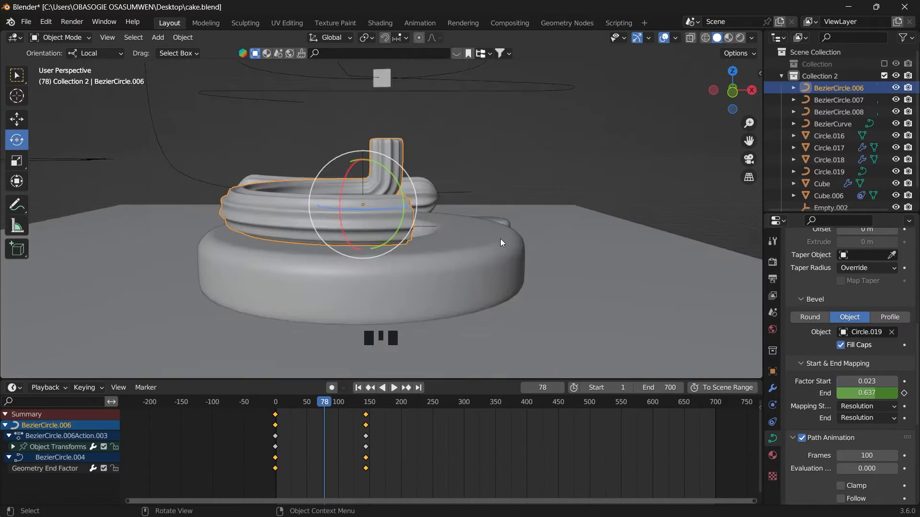
Try Segments as both the start and end mapping types of the curve and play back the result.
scroll(500, 239, up, 2)
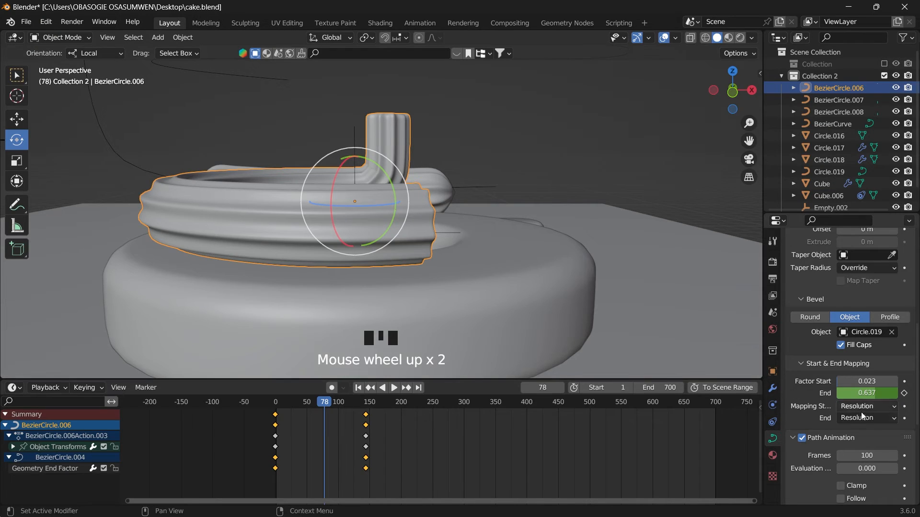
click(869, 406)
click(838, 432)
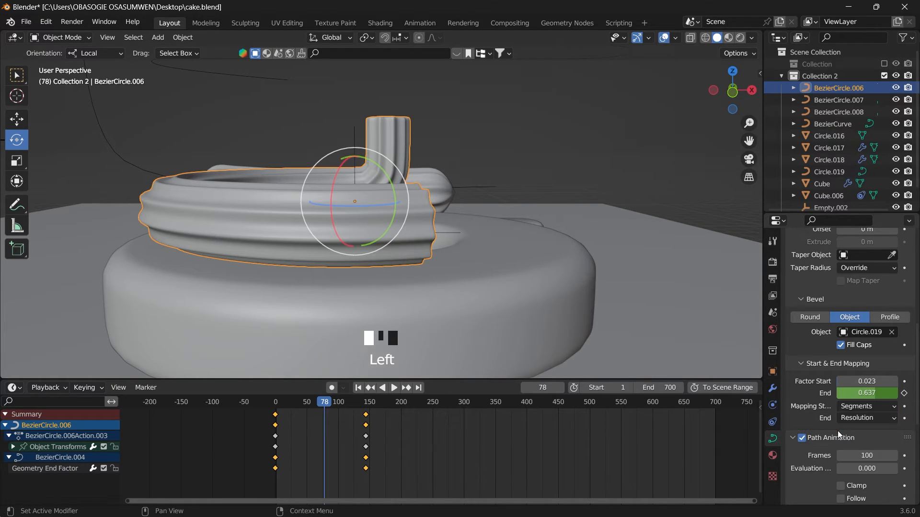
click(863, 418)
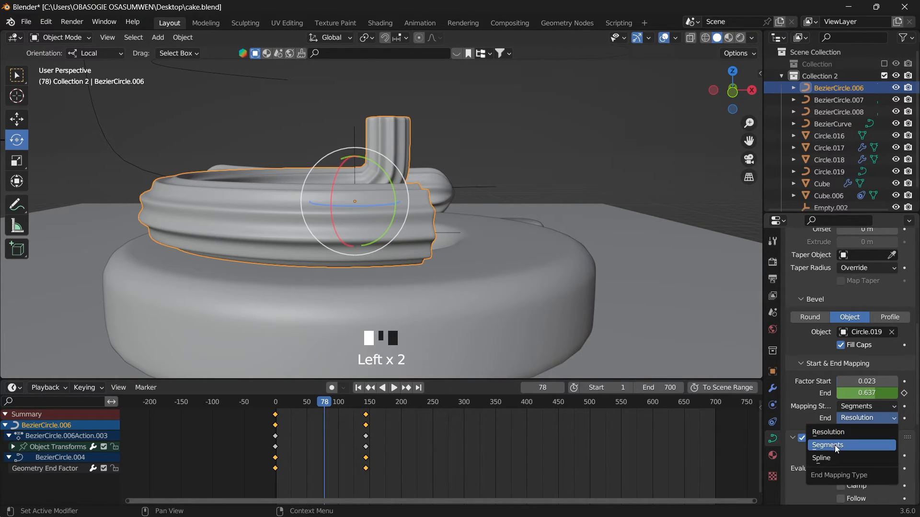
click(835, 445)
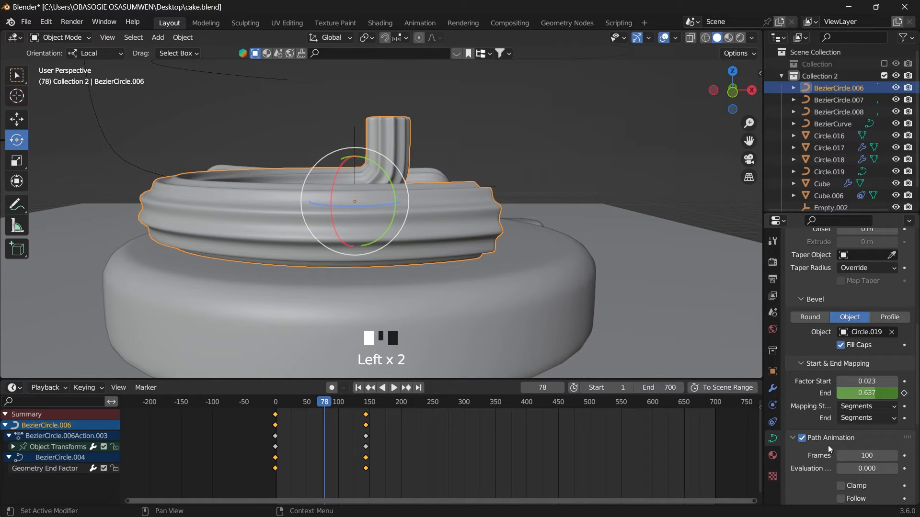
key(space)
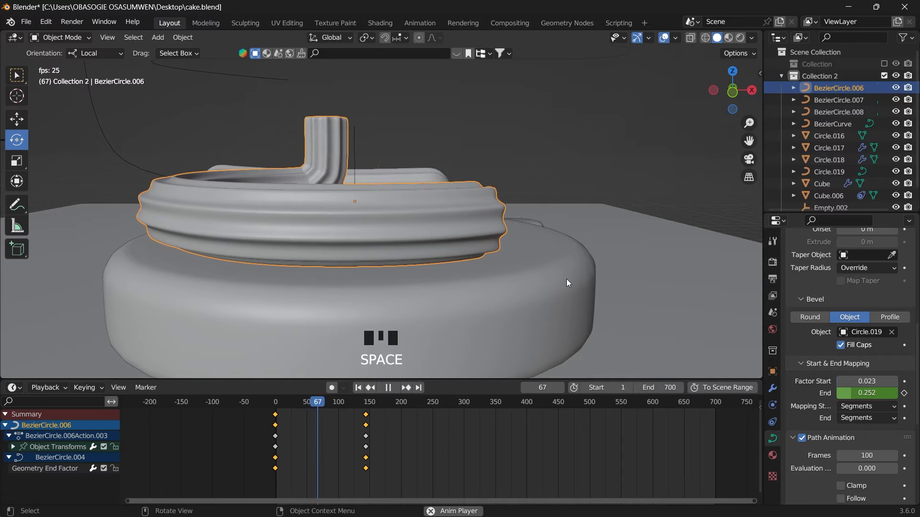
key(space)
Set both the start and end mapping types of the curve to Spline.
click(865, 411)
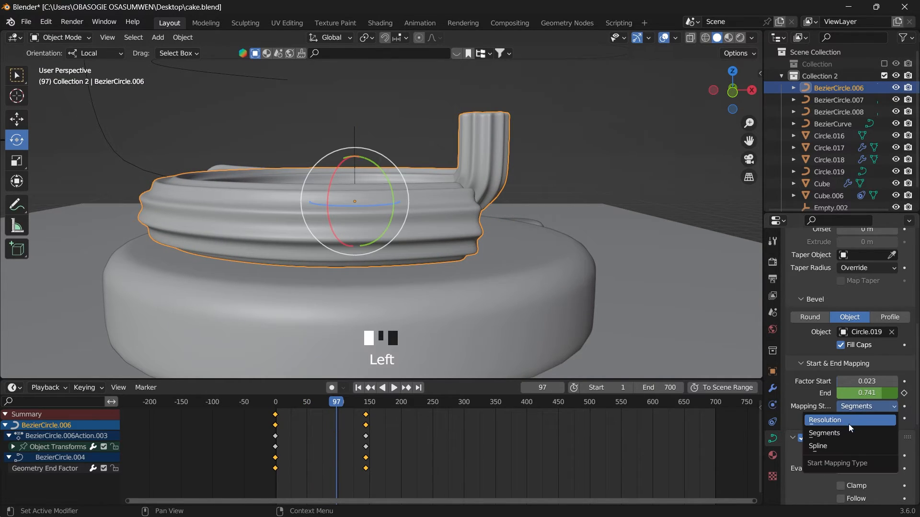
click(827, 451)
click(855, 419)
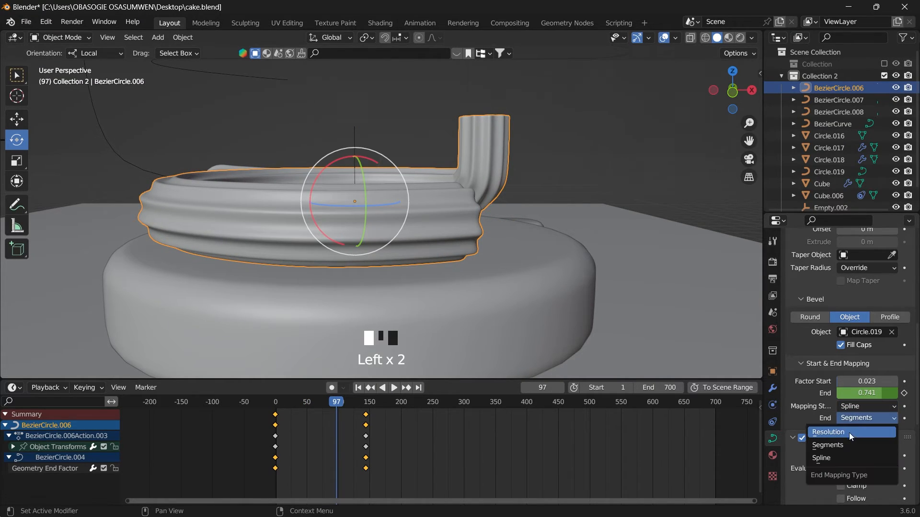
click(843, 457)
Play the animation from frame 0 and examine from several angles how the ridged ring grows along the curve.
click(358, 387)
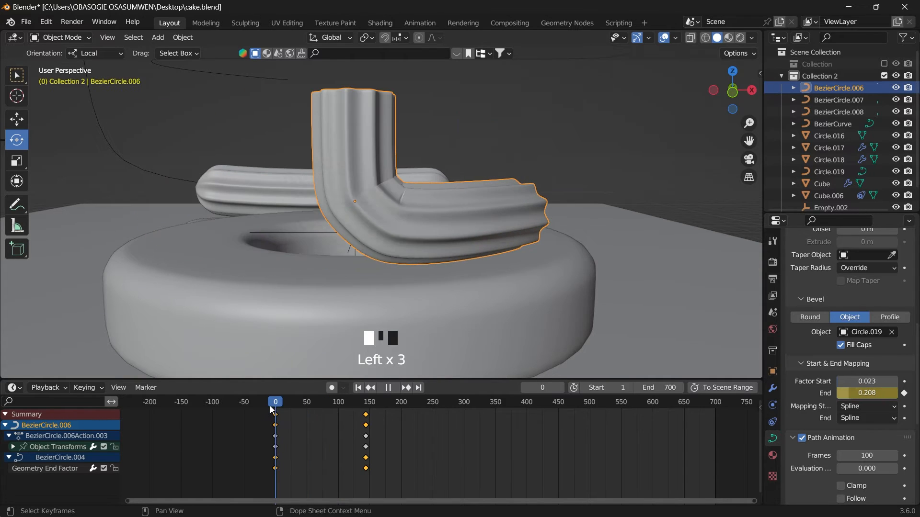
key(space)
drag(732, 91, 341, 354)
key(Left)
key(space)
key(space)
key(space)
key(space)
key(space)
key(space)
key(space)
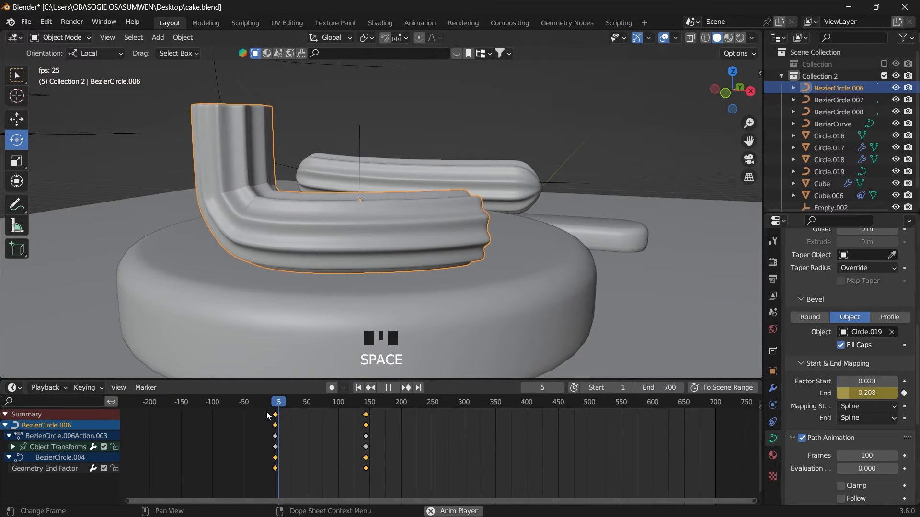
key(space)
key(space)
key(space)
key(space)
key(space)
key(space)
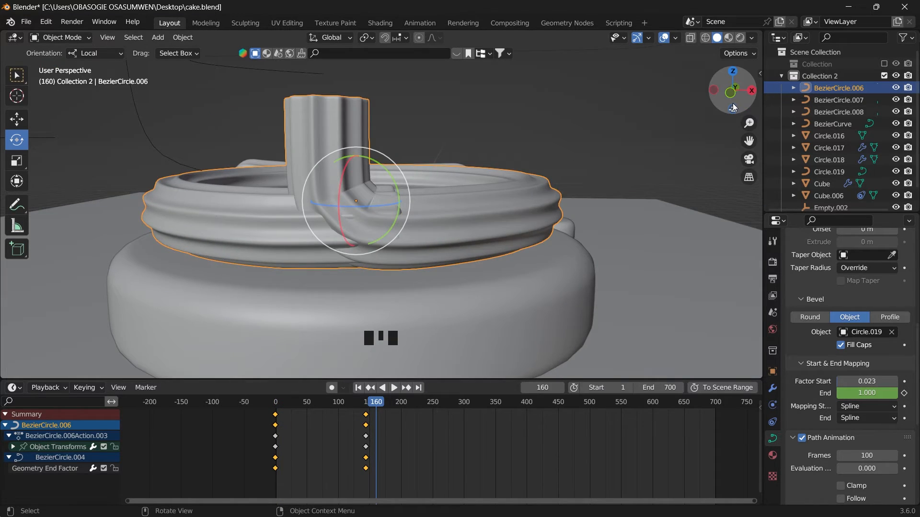
drag(733, 107, 703, 108)
click(369, 407)
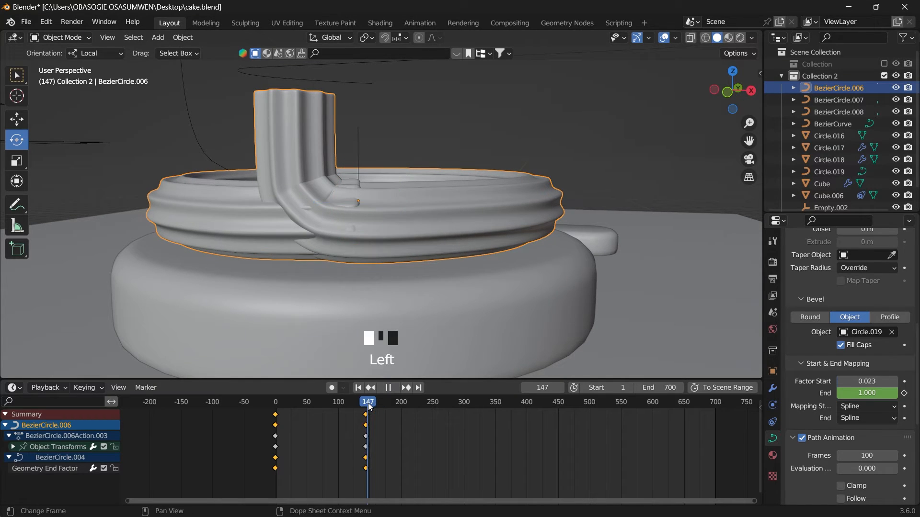
Set the bevel End factor to 0.123 at frame 0 and update its keyframe.
drag(369, 406, 231, 413)
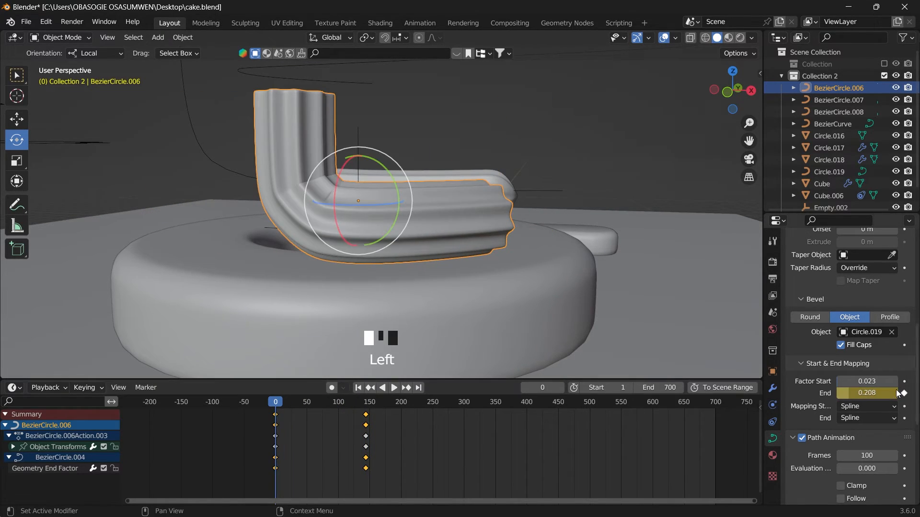
drag(899, 393, 870, 393)
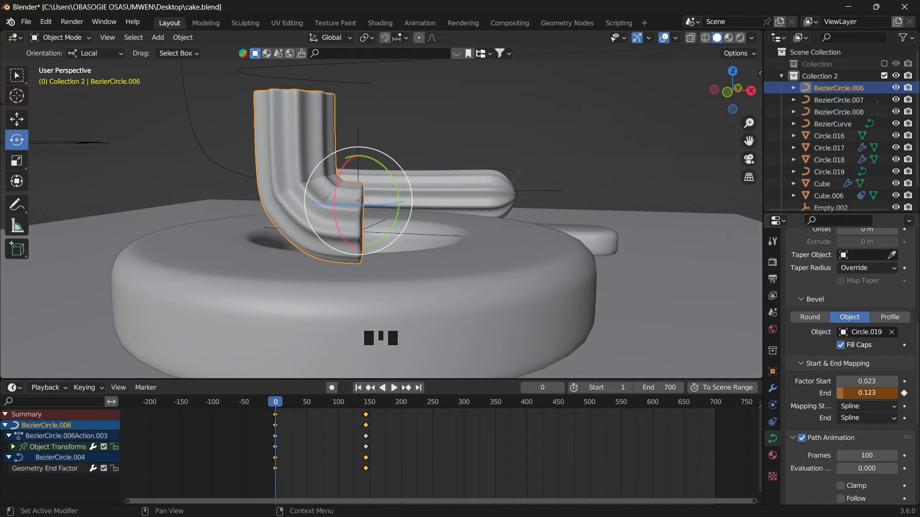
click(905, 393)
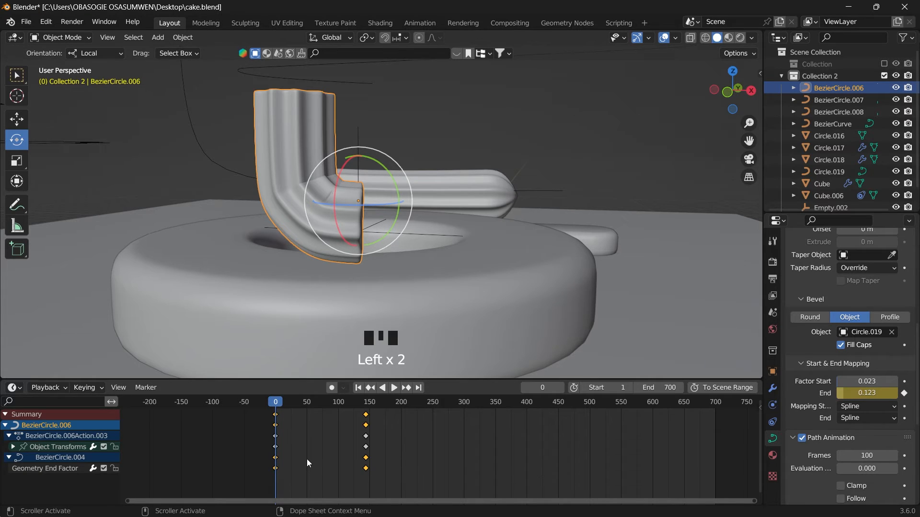
Change the handle type of the selected End factor keyframes and scrub through the animation to check the growth.
key(v)
click(266, 452)
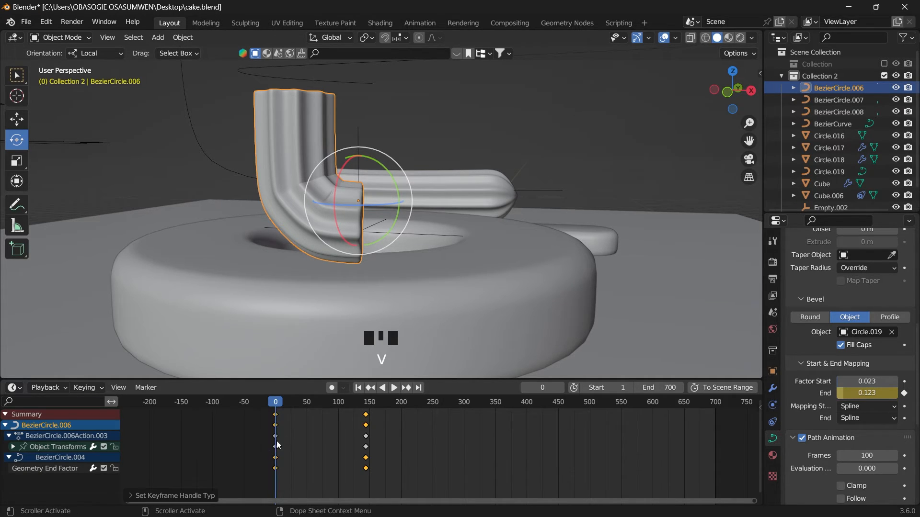
drag(280, 403, 275, 422)
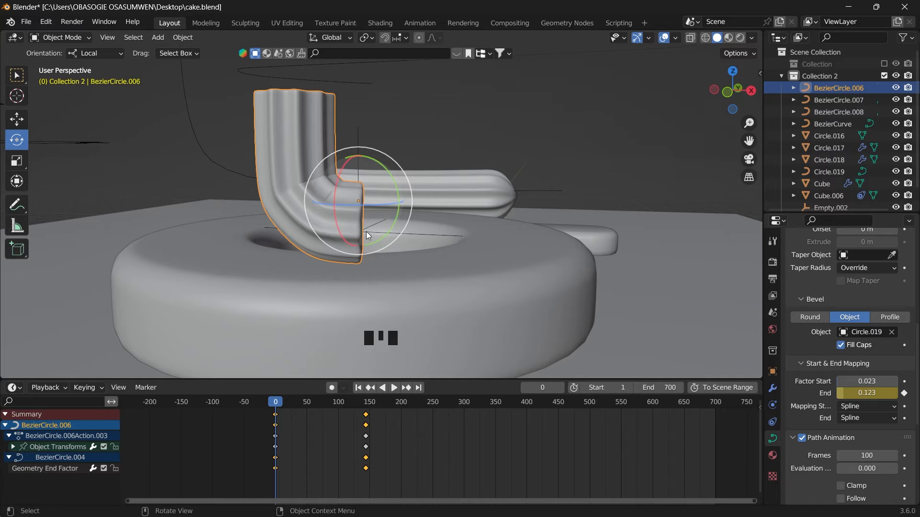
drag(280, 401, 366, 411)
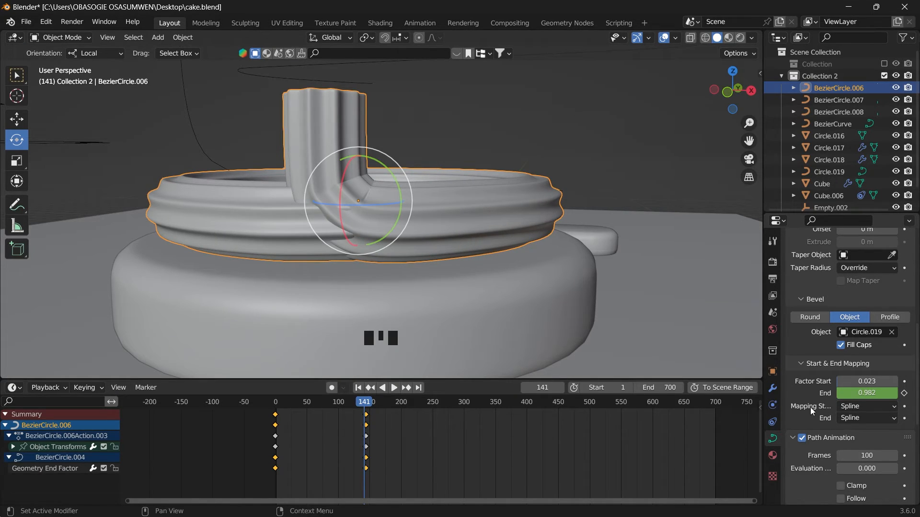
Widen the Properties editor and return the animation to frame 0.
drag(762, 393, 708, 395)
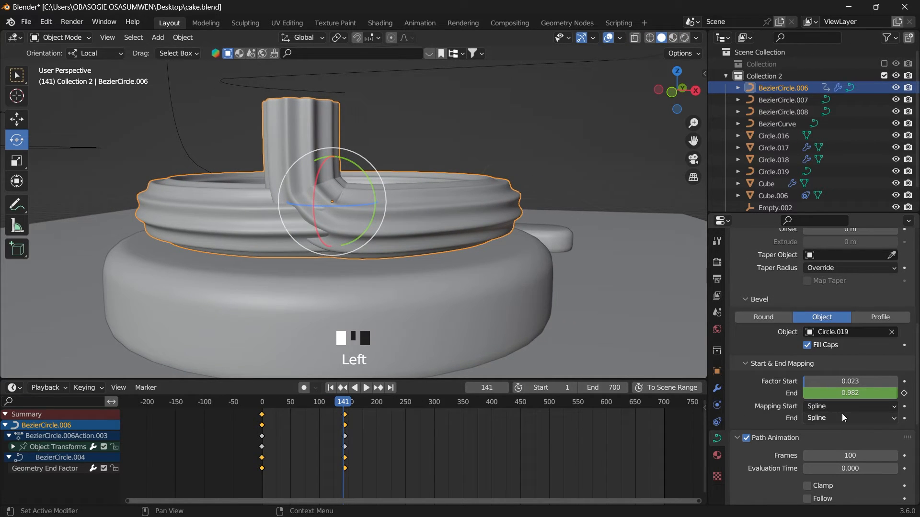
drag(313, 402, 248, 420)
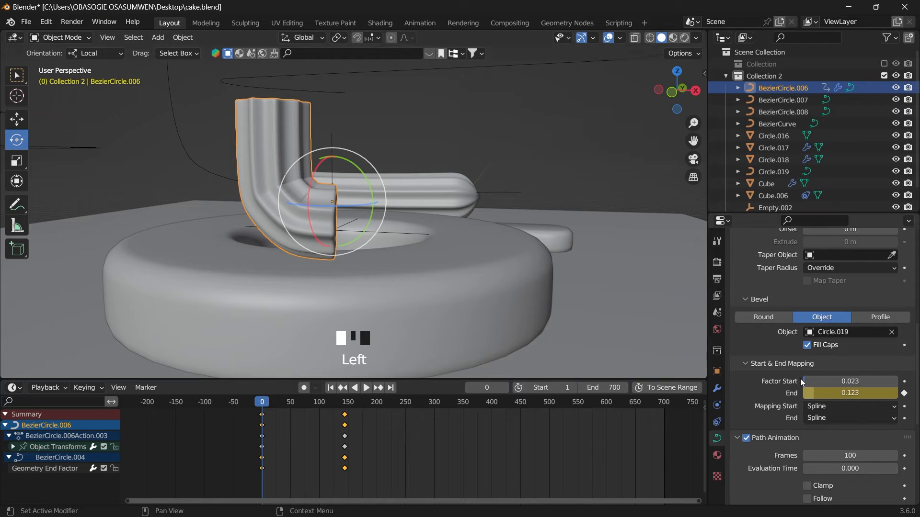
click(262, 405)
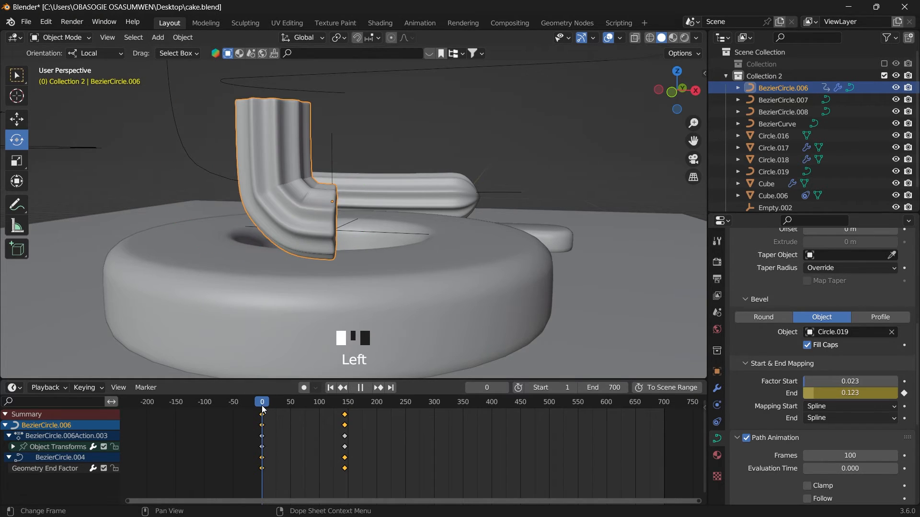
Select the BezierCircle.007 curve above the ring-shaped cake.
scroll(300, 114, down, 2)
drag(677, 94, 483, 151)
scroll(341, 152, down, 4)
scroll(342, 155, up, 2)
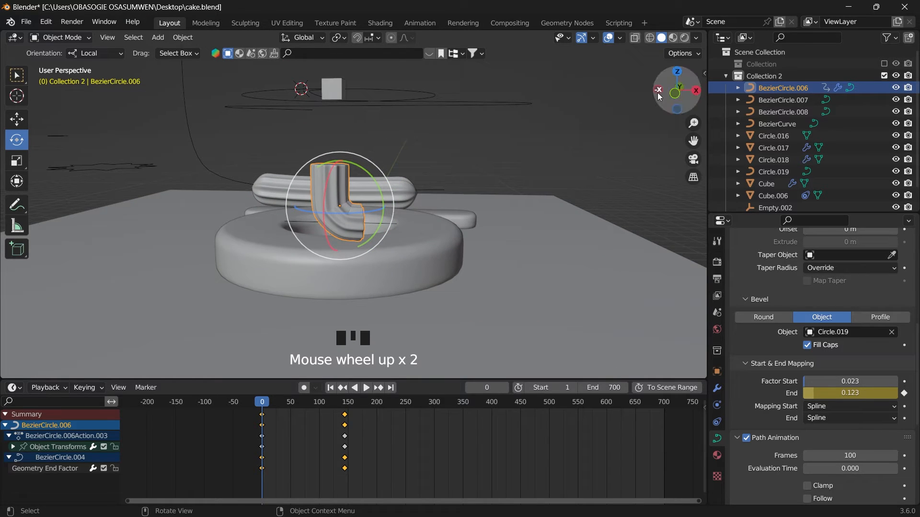
drag(677, 94, 666, 101)
click(371, 109)
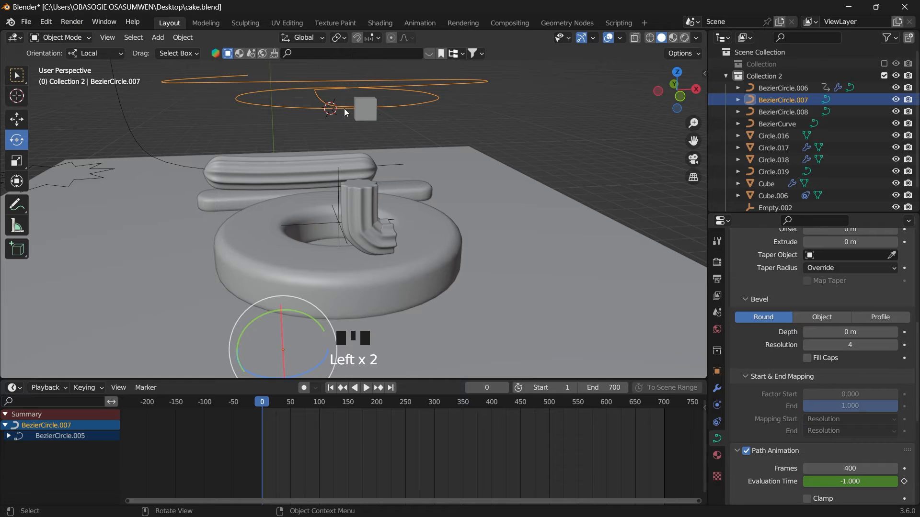
drag(677, 95, 401, 114)
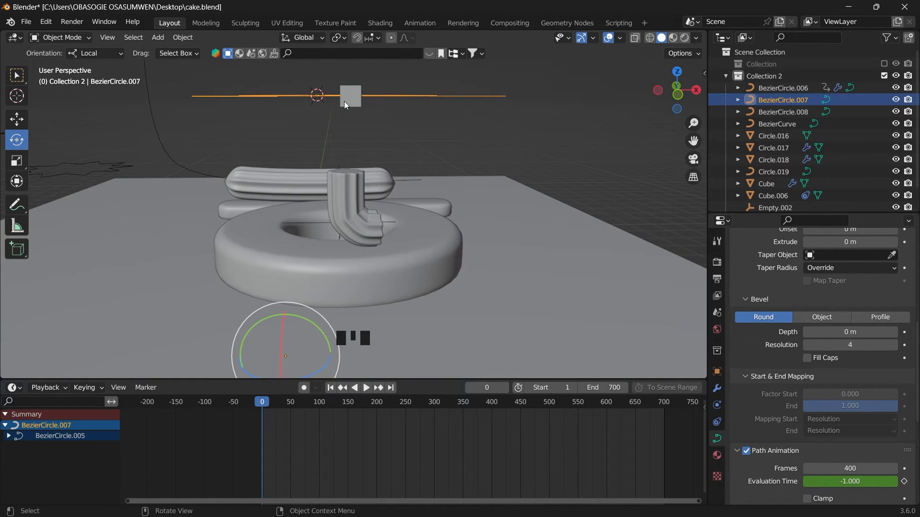
drag(686, 138, 686, 160)
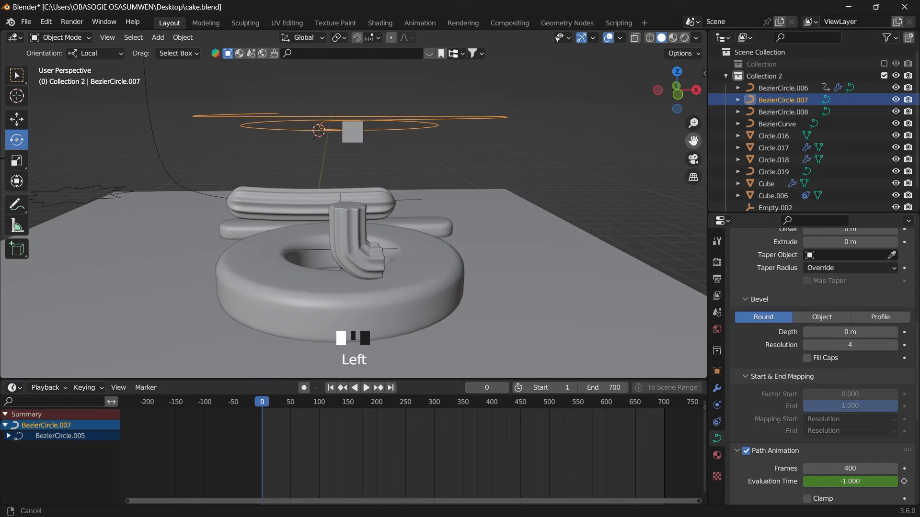
shift+click(350, 135)
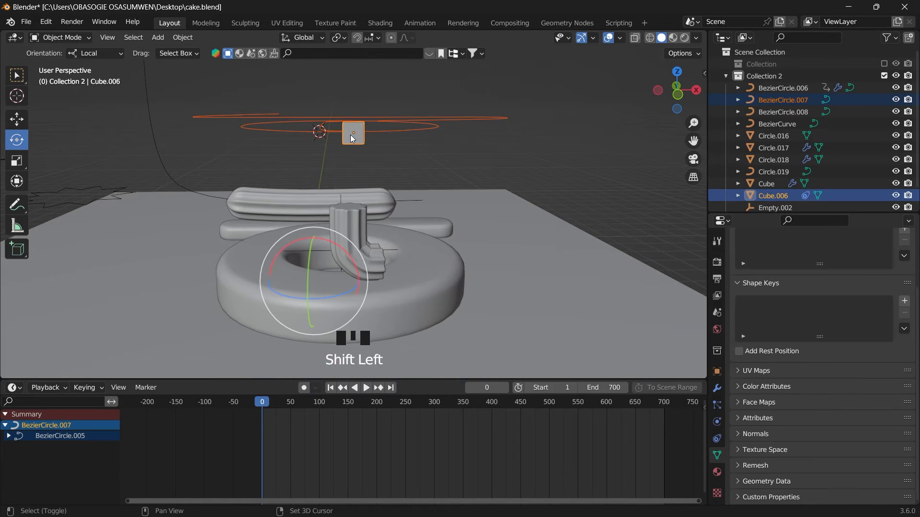
click(27, 124)
drag(316, 242, 312, 260)
key(ctrl+z)
key(ctrl+z)
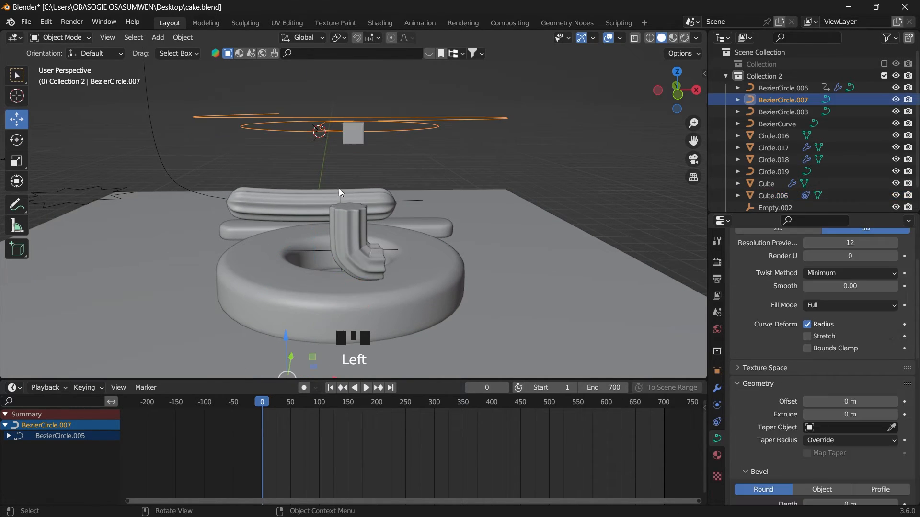
Lower BezierCircle.007 along Z towards the cake, first by about 0.58 m, with a further drop of about 0.15 m.
drag(286, 337, 286, 363)
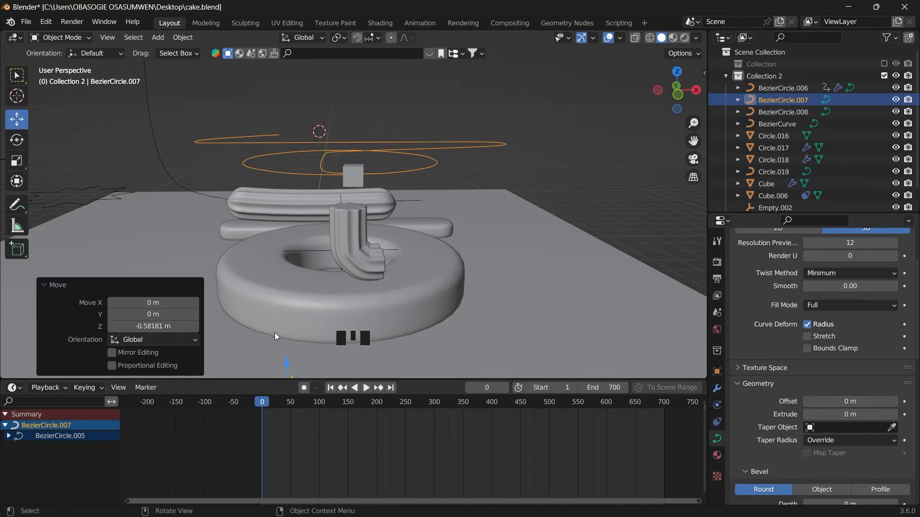
scroll(275, 333, down, 3)
drag(312, 288, 355, 266)
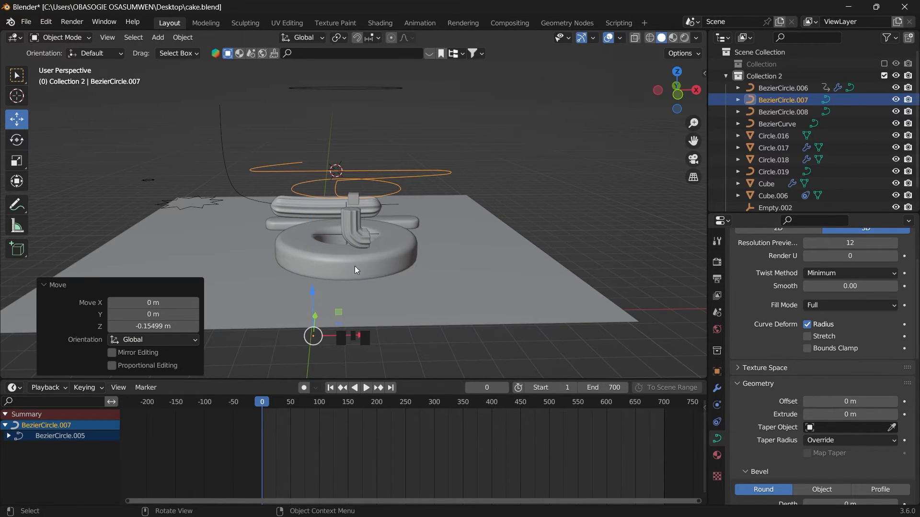
Select the ridged icing curve BezierCircle.006 and keyframe its bevel Factor Start at 0.113 near frame 146 and 0.008 at frame 0.
drag(269, 406, 258, 406)
scroll(356, 297, up, 3)
mouse_move(677, 91)
mouse_down()
mouse_move(676, 74)
mouse_move(676, 89)
mouse_up()
click(359, 194)
scroll(493, 196, up, 2)
scroll(786, 416, down, 5)
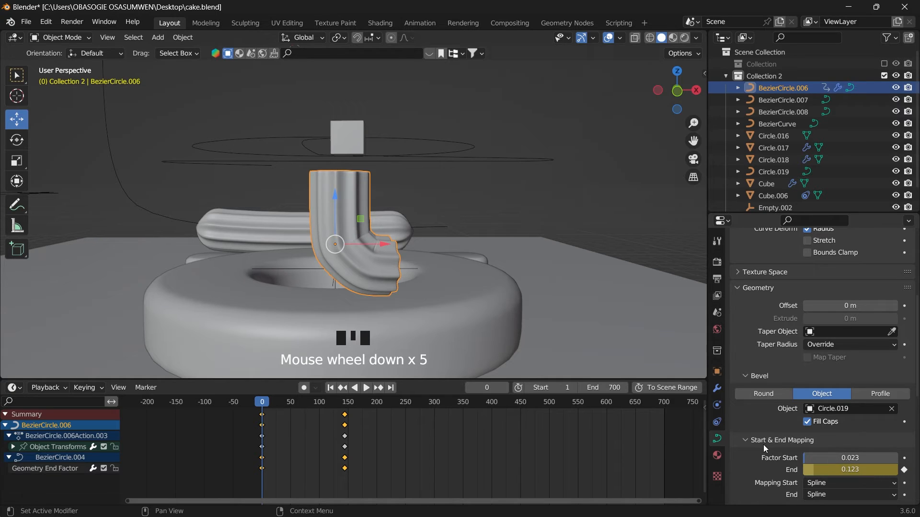
scroll(831, 455, down, 2)
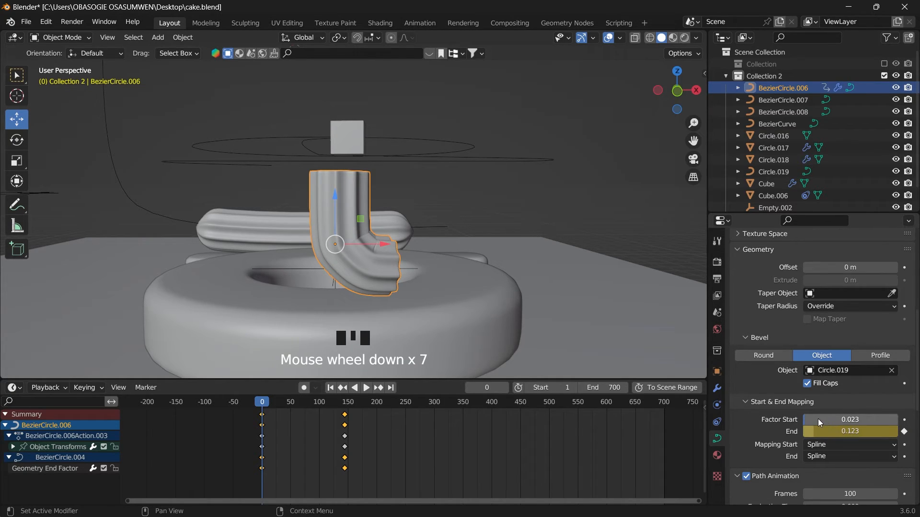
drag(261, 408, 258, 408)
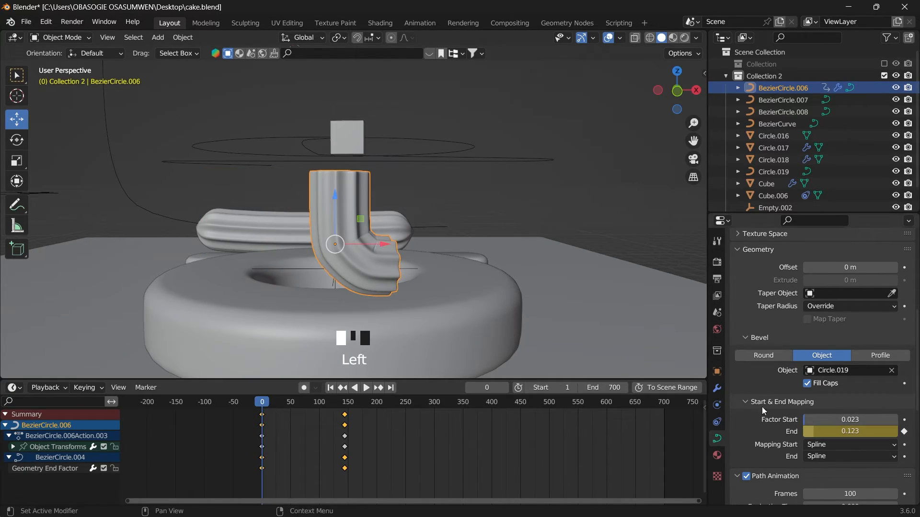
drag(820, 420, 803, 420)
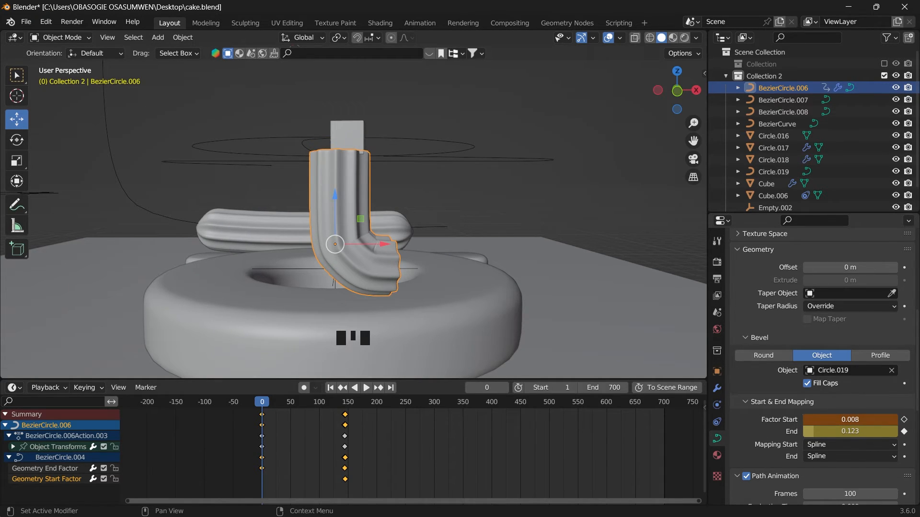
click(904, 420)
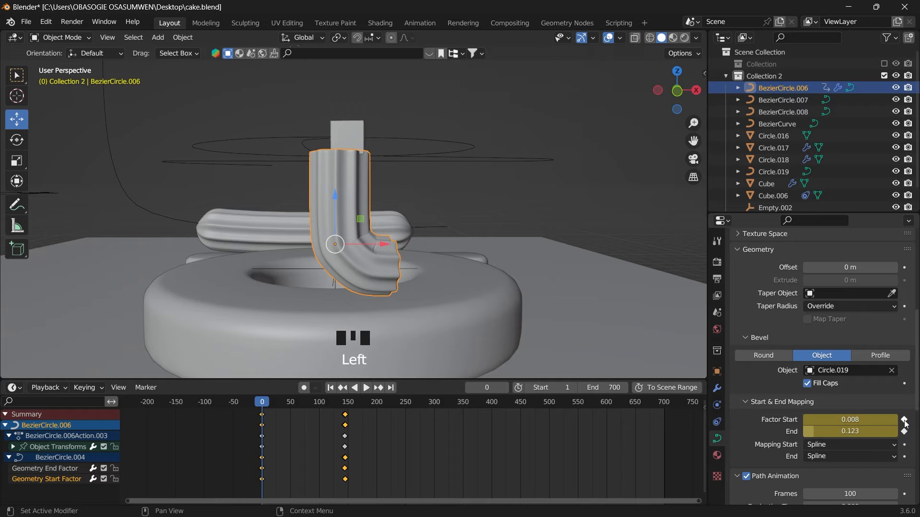
Copy the frame 0 Geometry Start Factor keyframe and paste it at frame 113.
drag(266, 402, 326, 412)
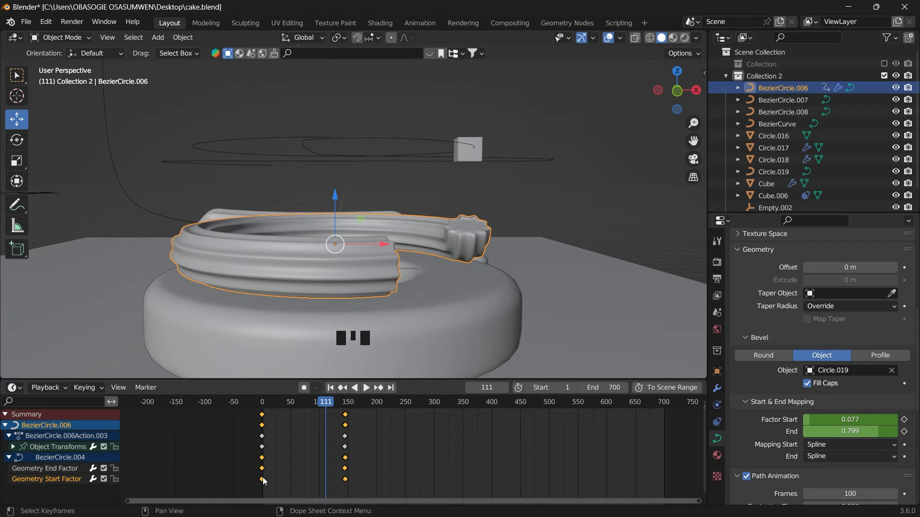
click(263, 478)
right_click(263, 478)
click(248, 357)
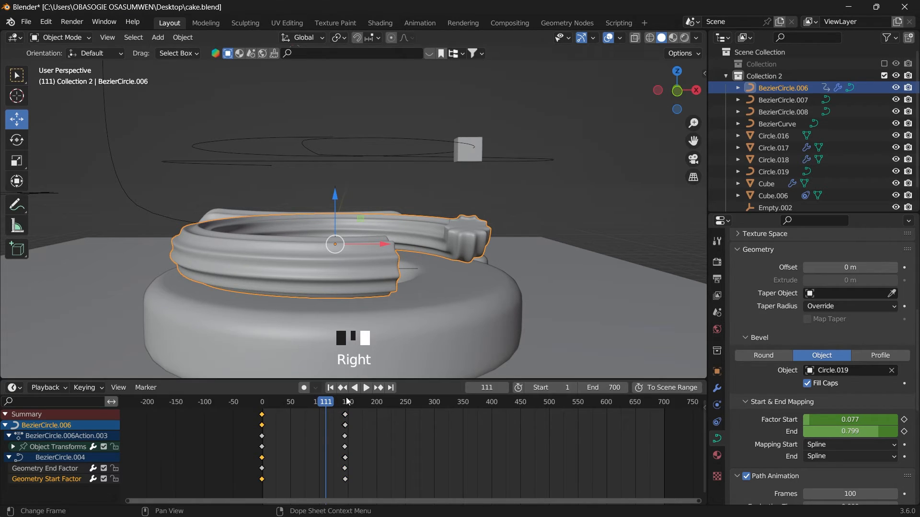
click(324, 405)
click(327, 405)
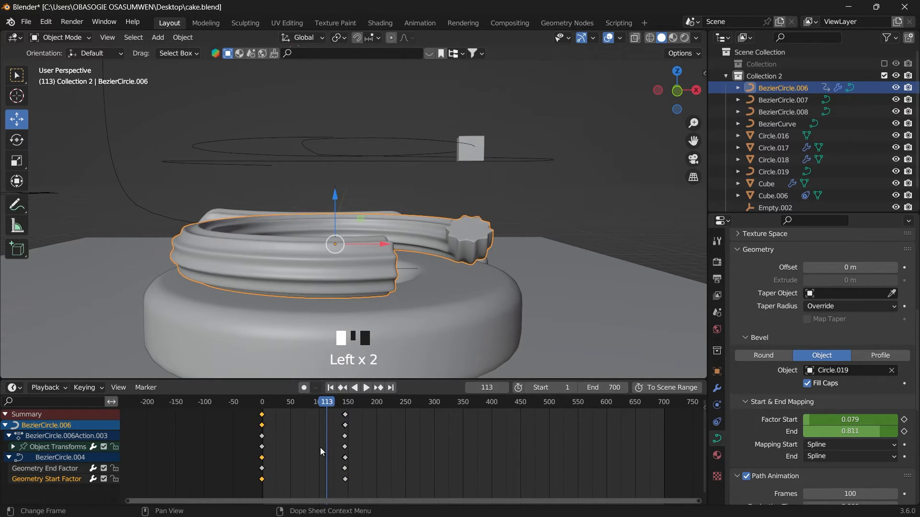
right_drag(320, 448, 294, 371)
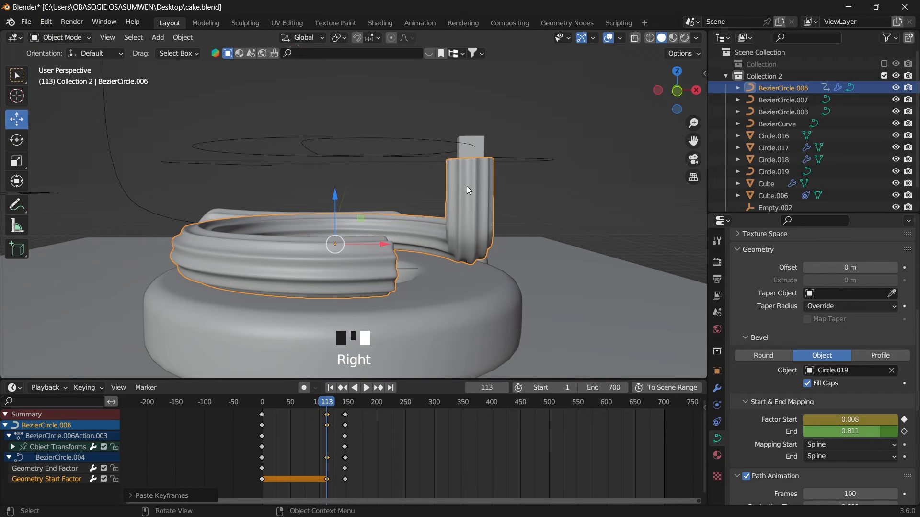
Scrub and play the icing animation around frame 117 and from the start to check the piping.
drag(325, 406, 346, 406)
key(space)
key(space)
click(330, 403)
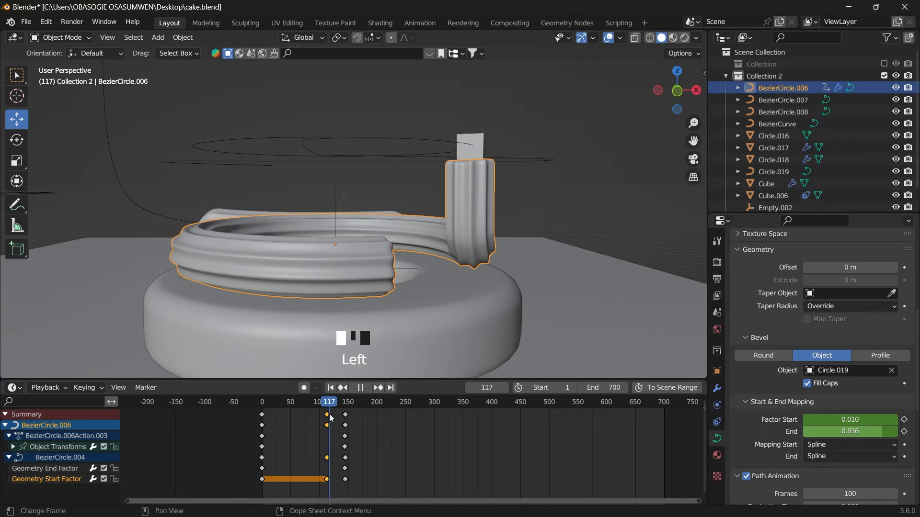
key(space)
key(space)
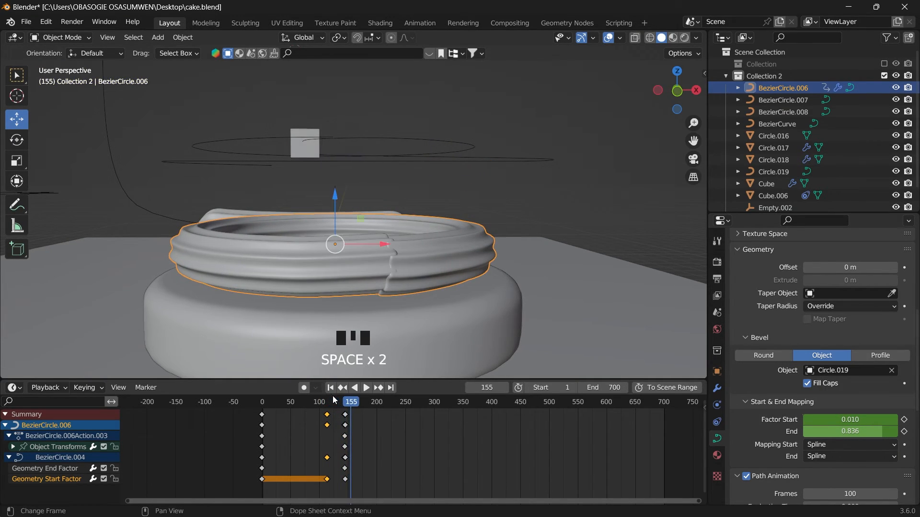
drag(337, 402, 262, 416)
key(space)
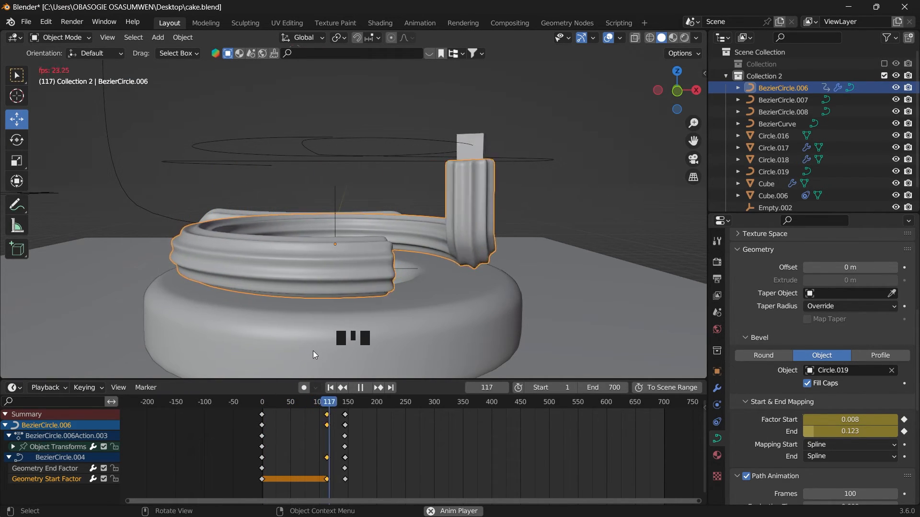
key(space)
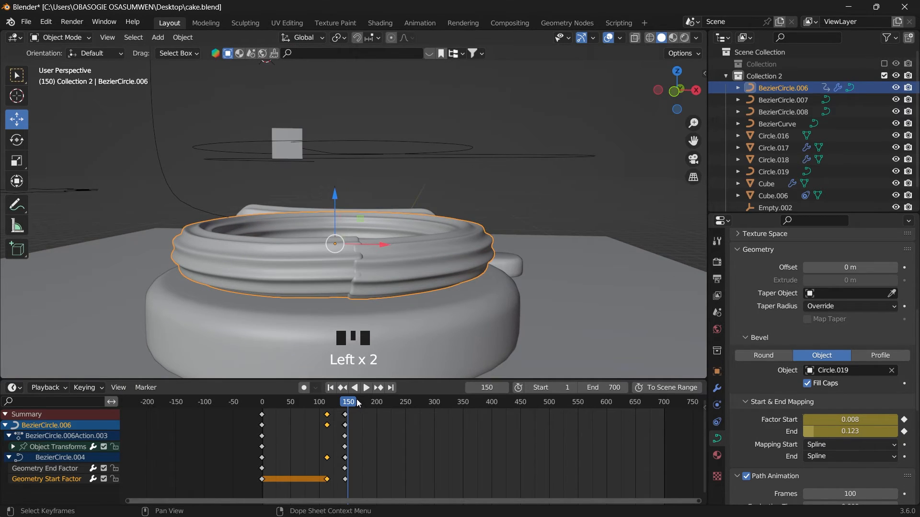
Replay the piping animation from the start and examine the icing ring from several angles.
mouse_move(357, 404)
mouse_down()
mouse_move(262, 424)
mouse_move(263, 403)
mouse_move(348, 416)
mouse_up()
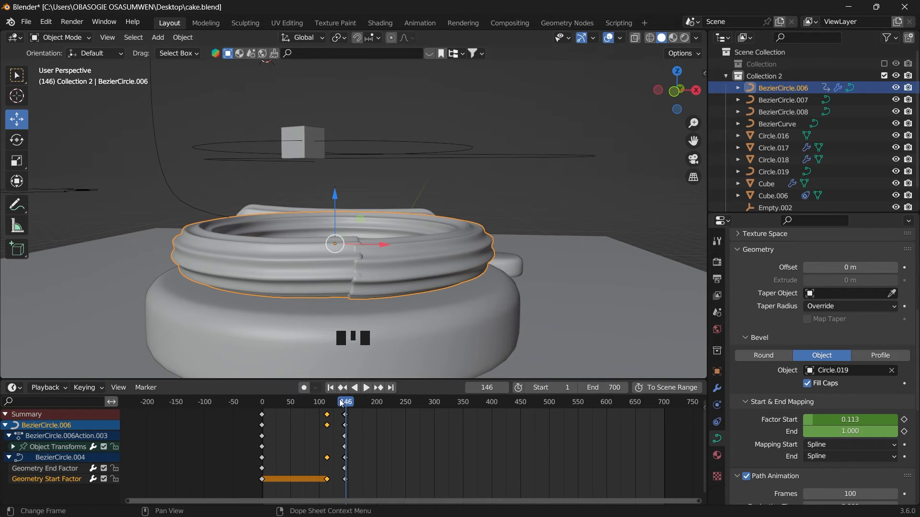
click(262, 412)
key(space)
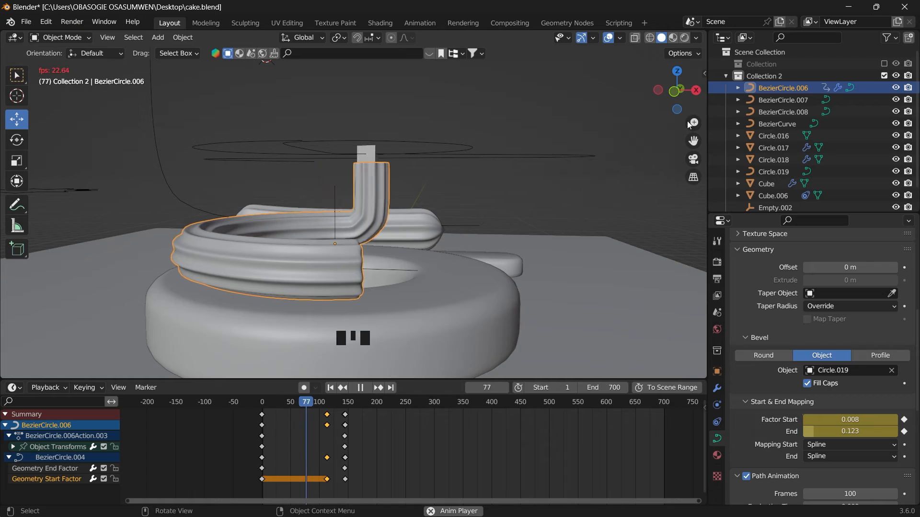
drag(677, 91, 657, 93)
scroll(583, 225, down, 2)
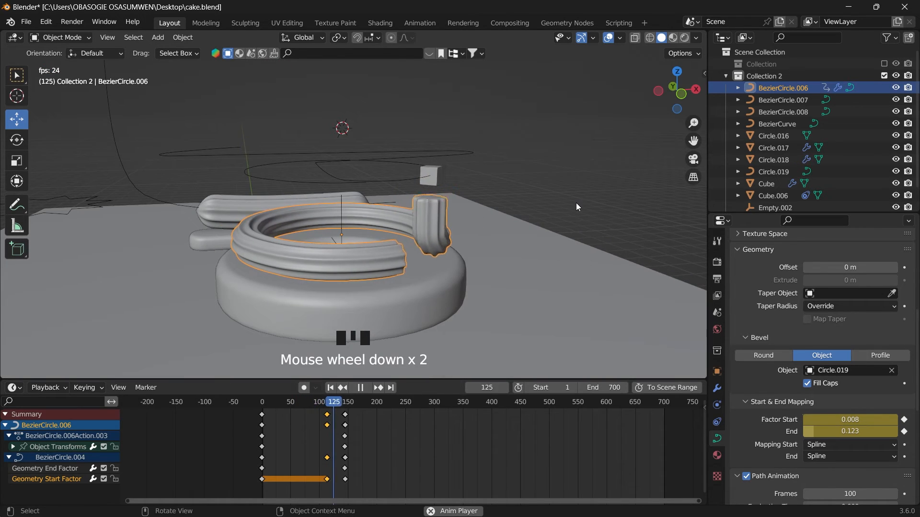
key(space)
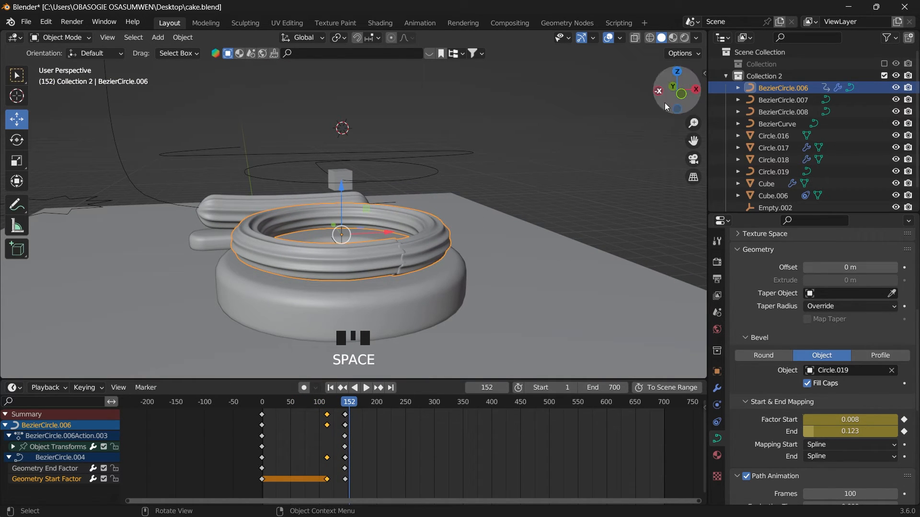
drag(676, 92, 661, 103)
key(space)
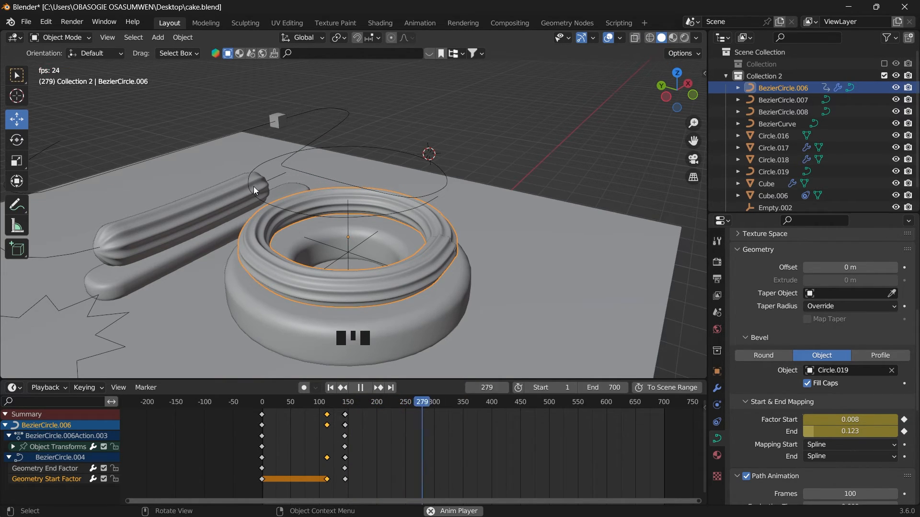
key(space)
Slide BezierCurve along X until the straight ridged strip stands upright, and keyframe the curve's location at frame 291.
drag(673, 93, 313, 177)
click(360, 247)
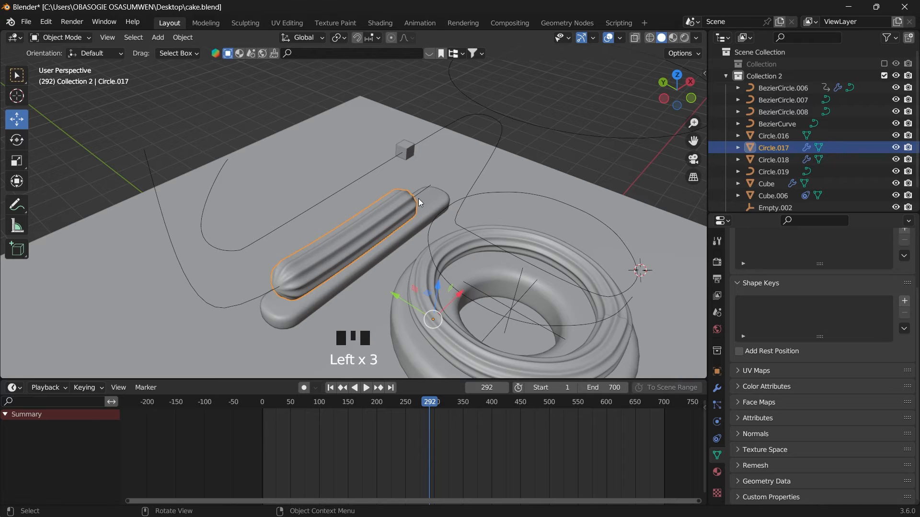
drag(676, 90, 630, 68)
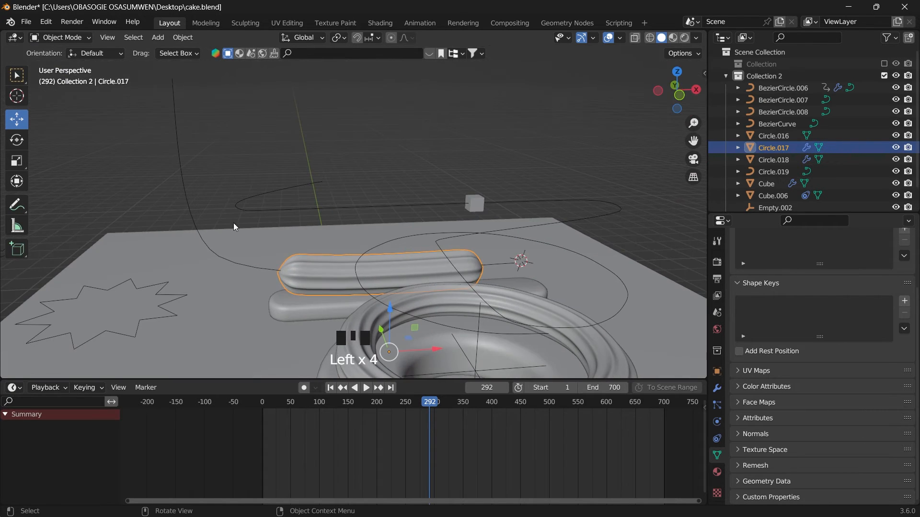
click(194, 227)
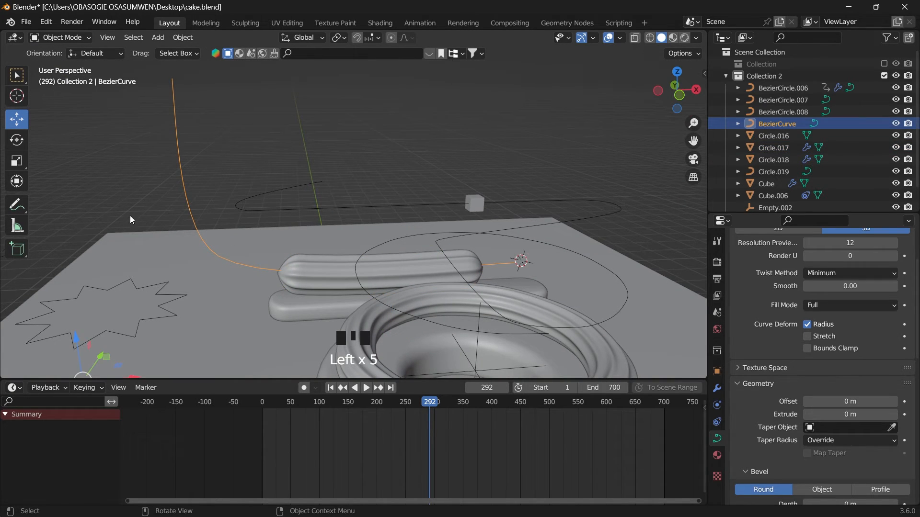
scroll(110, 177, down, 3)
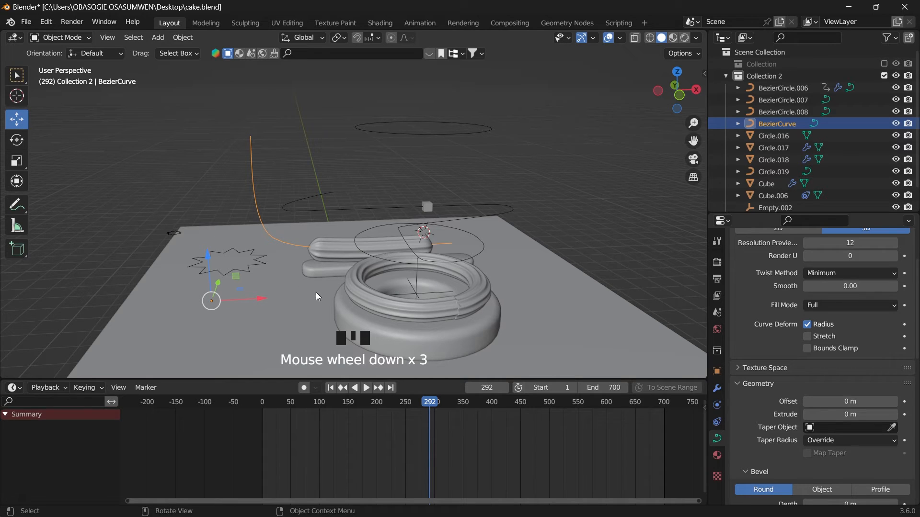
drag(260, 296, 471, 298)
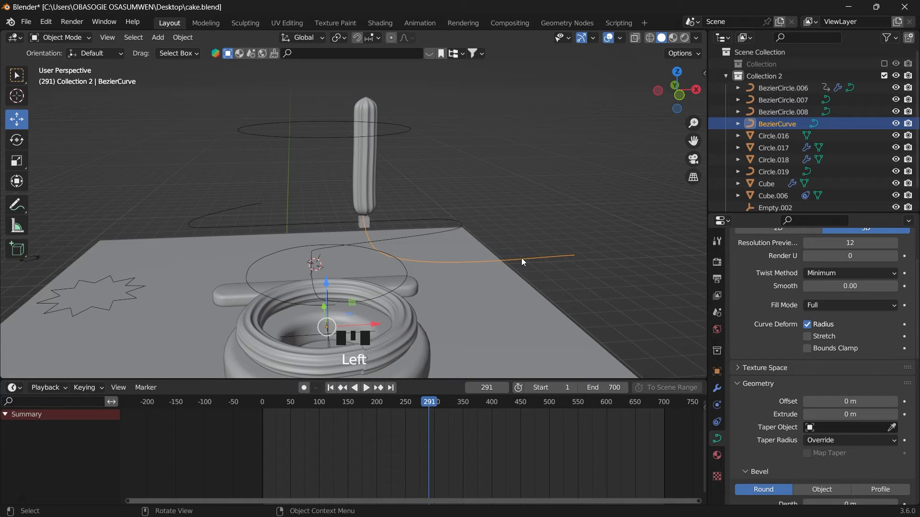
key(i)
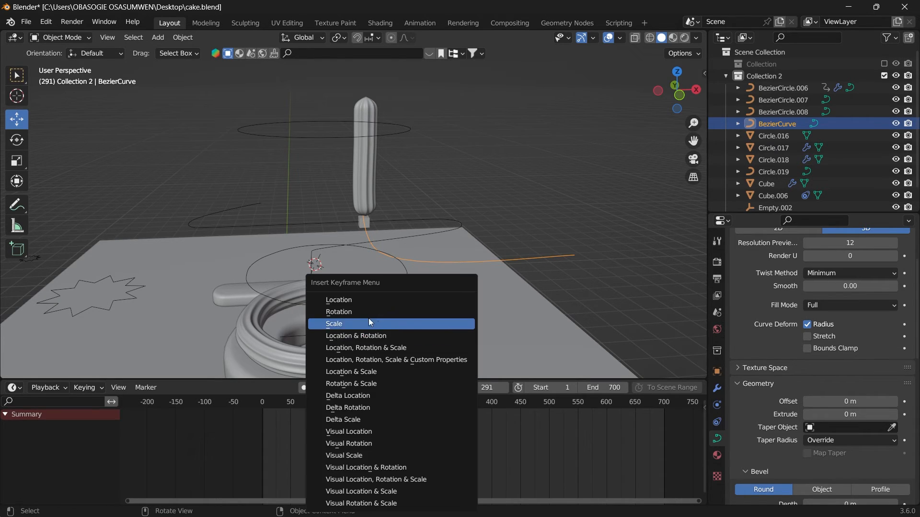
click(368, 302)
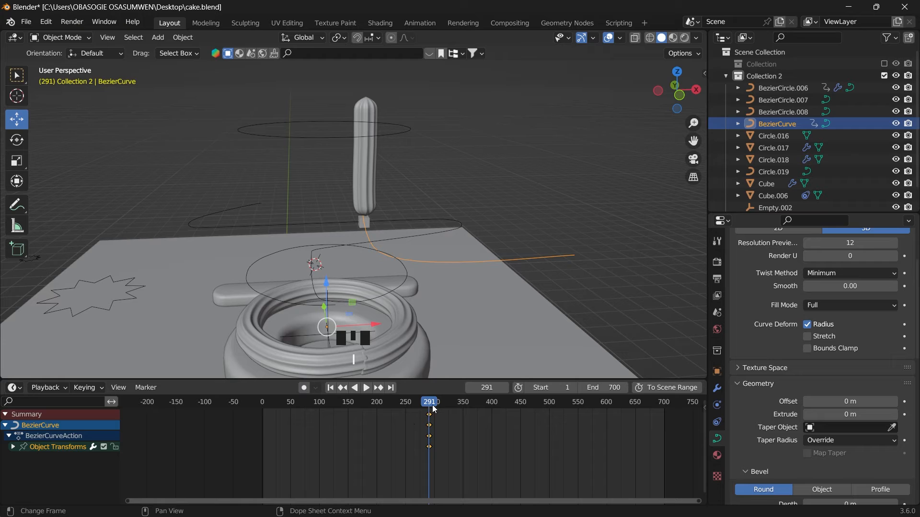
Move BezierCurve by -5.4662 m along X at frame 348 and keyframe its location there.
drag(434, 409, 462, 412)
key(g)
key(x)
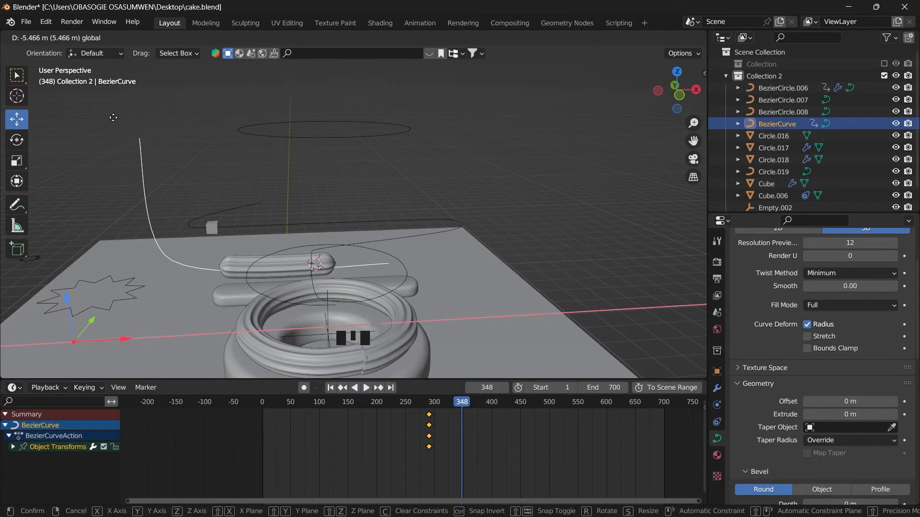
click(113, 117)
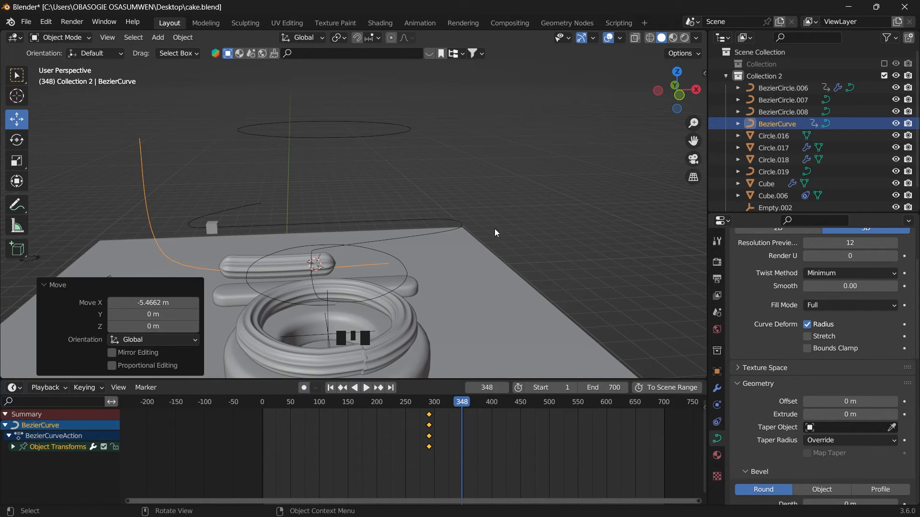
key(i)
click(457, 303)
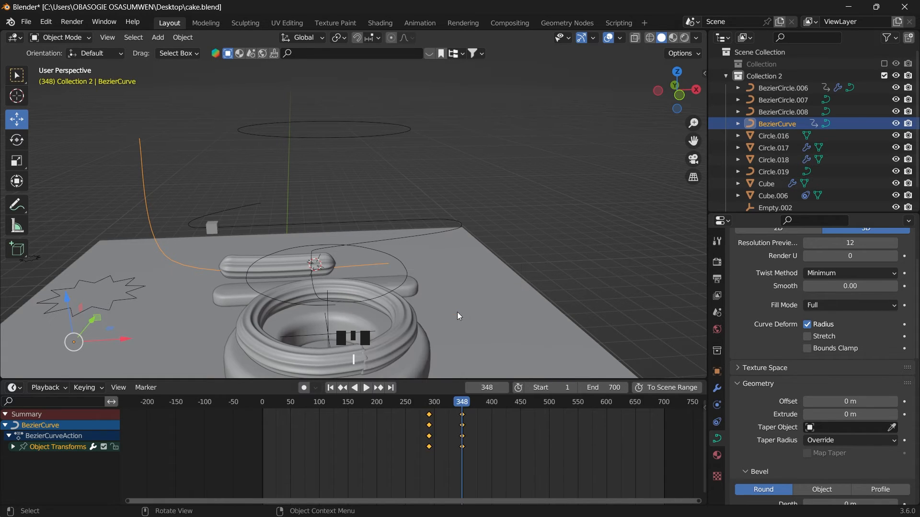
Play the strip's motion from just before frame 291 and change the handle type of BezierCurve's location keyframes.
drag(457, 411, 420, 417)
key(space)
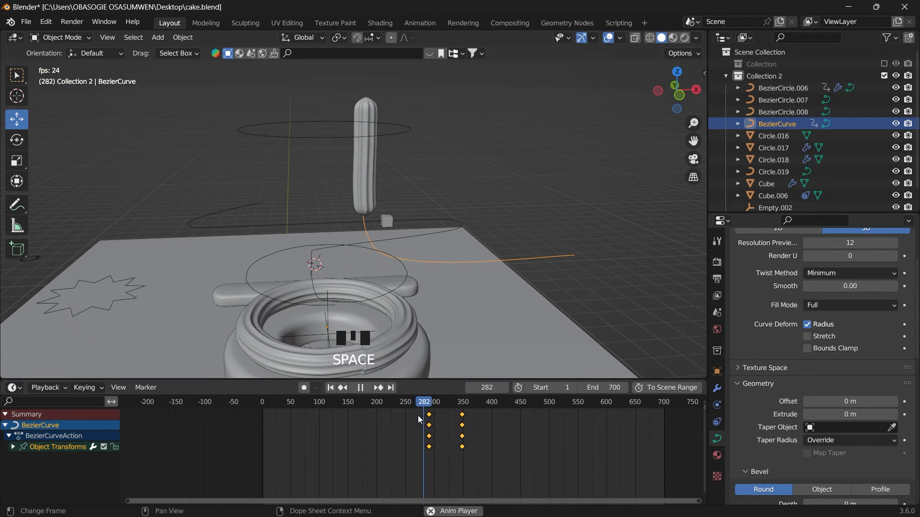
key(space)
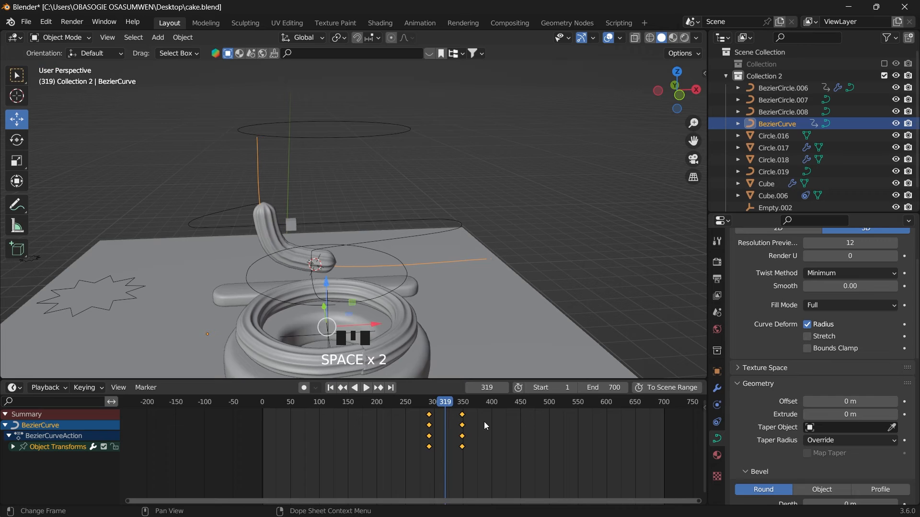
key(v)
click(419, 425)
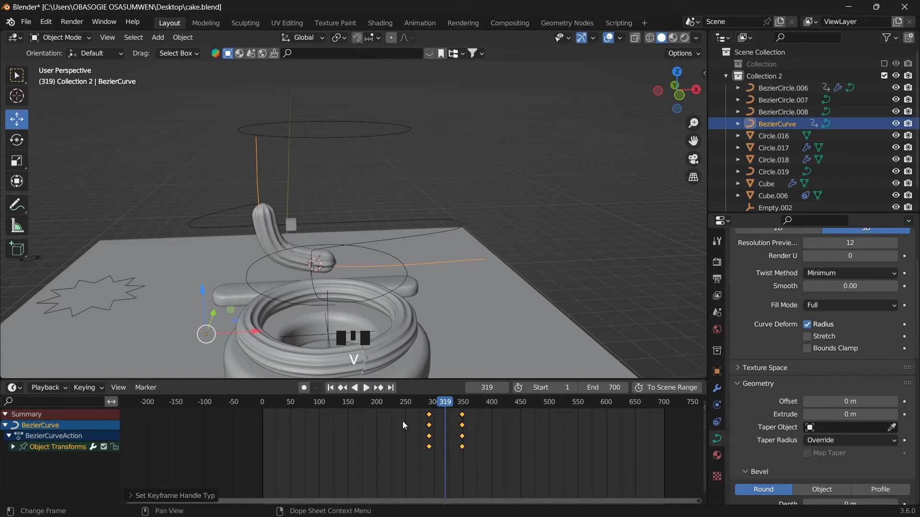
Replay the straight strip's motion from about frame 284, just ahead of BezierCurve's first location keyframe.
click(430, 403)
key(space)
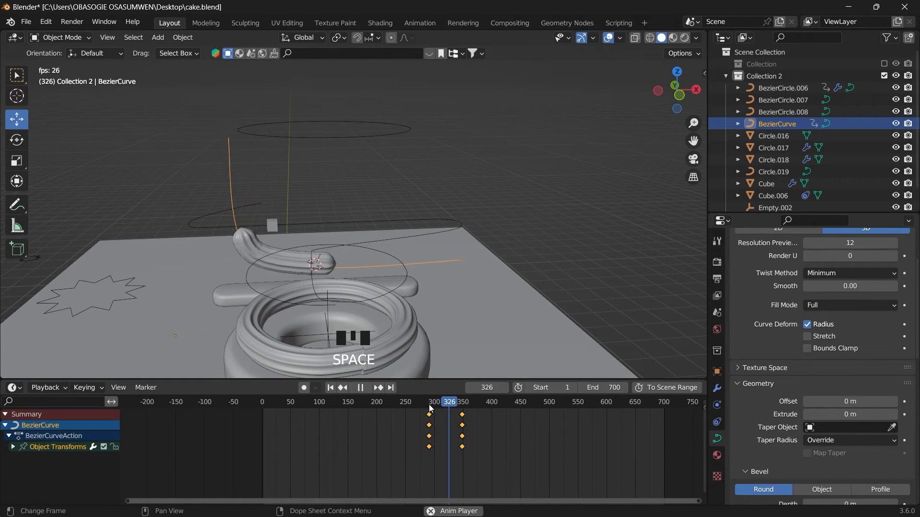
key(space)
drag(436, 404, 428, 420)
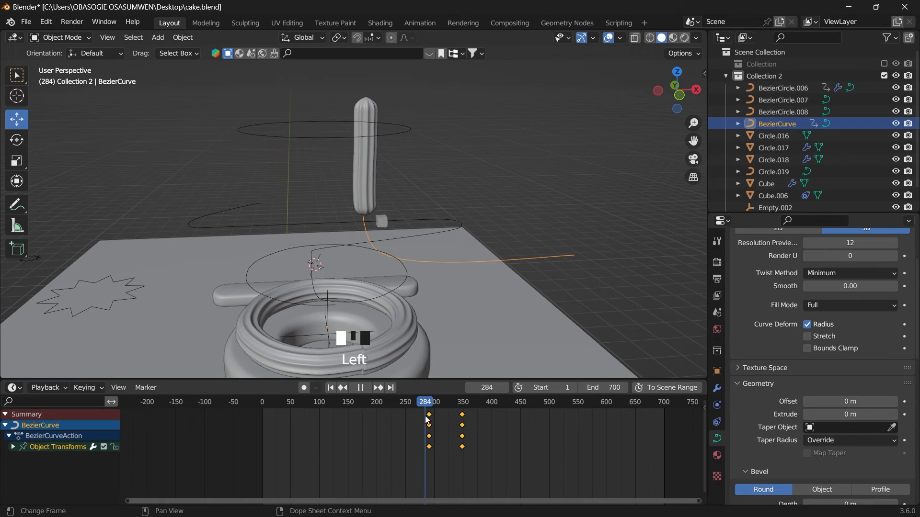
key(space)
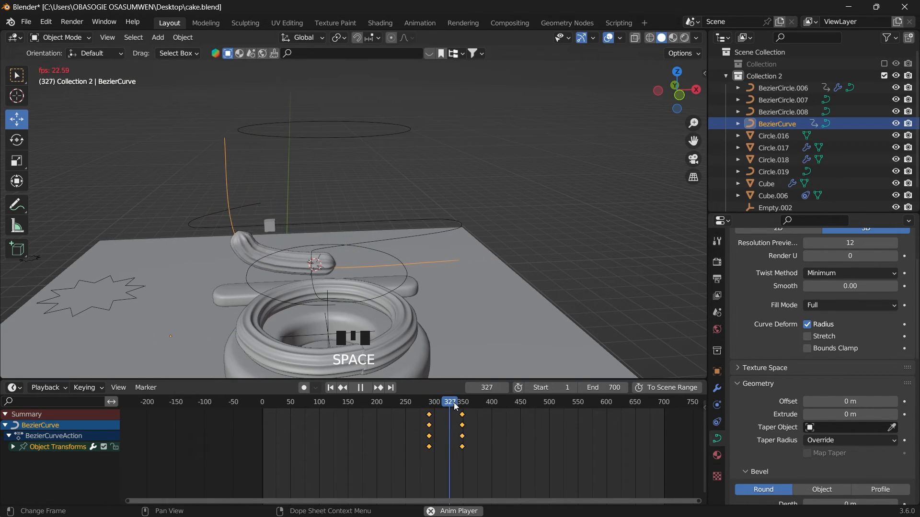
Move BezierCurve's end location keyframes to about frame 364 and play the slower strip motion.
click(455, 404)
drag(457, 406, 469, 451)
key(space)
key(space)
key(space)
key(space)
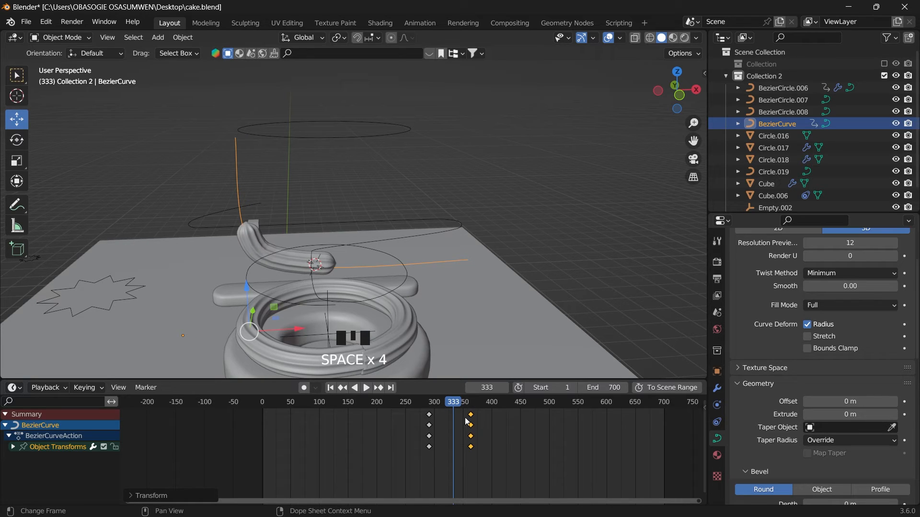
key(space)
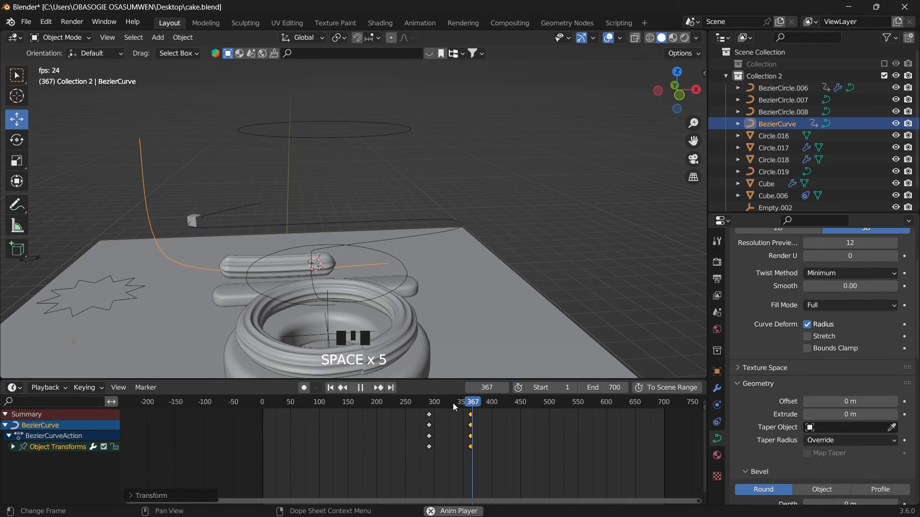
key(space)
key(space)
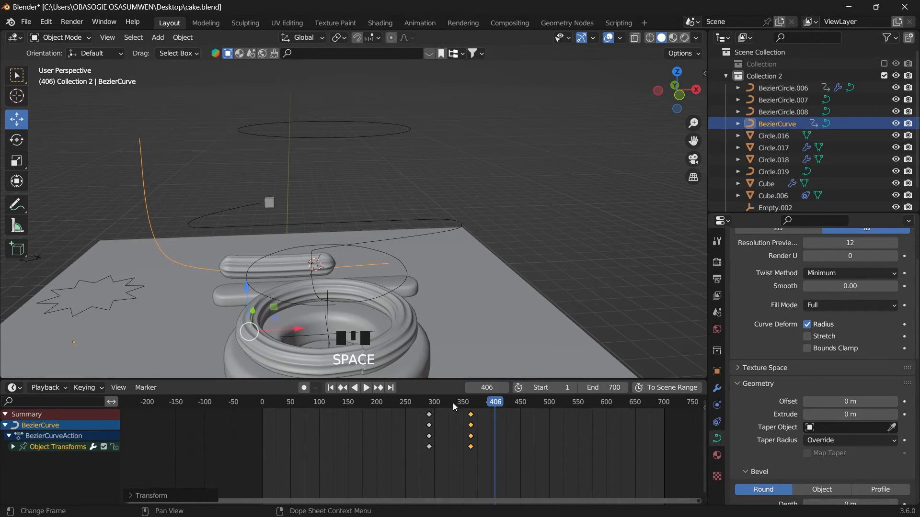
key(space)
Enable Clamp in the Path Animation settings of the BezierCircle.007 curve.
click(243, 202)
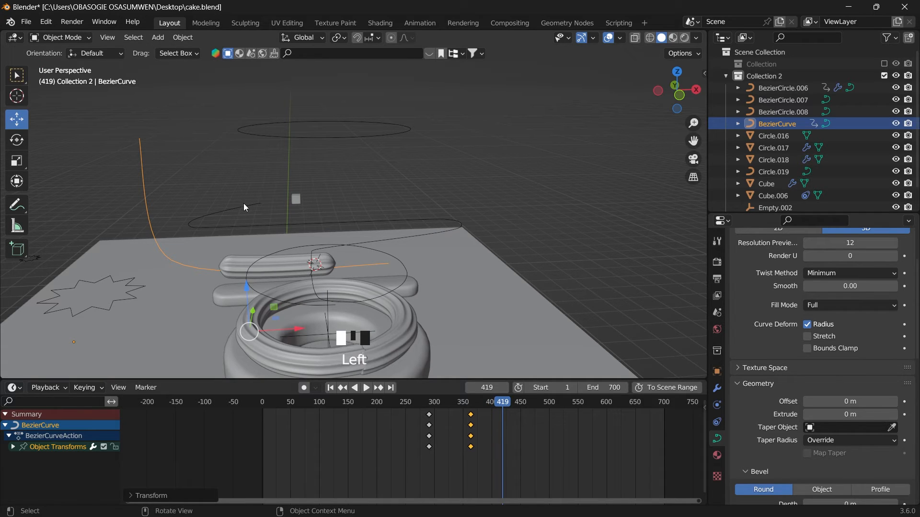
key(space)
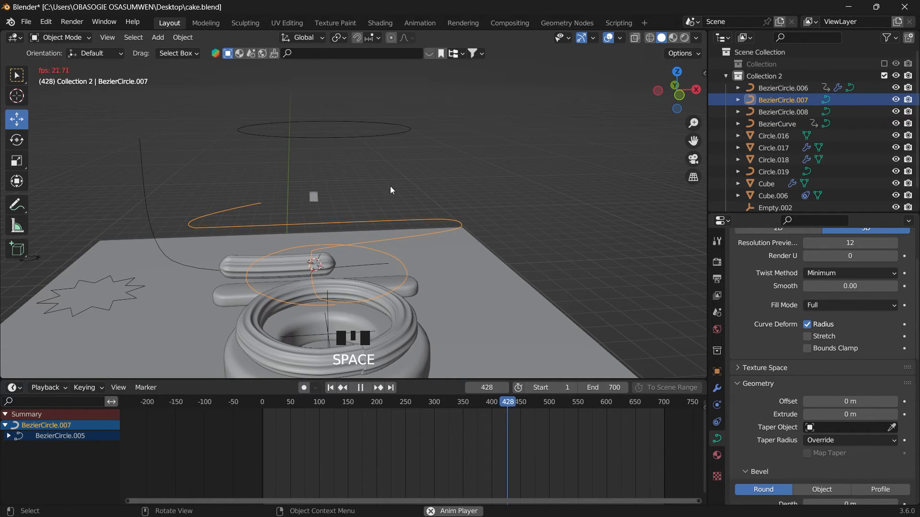
key(space)
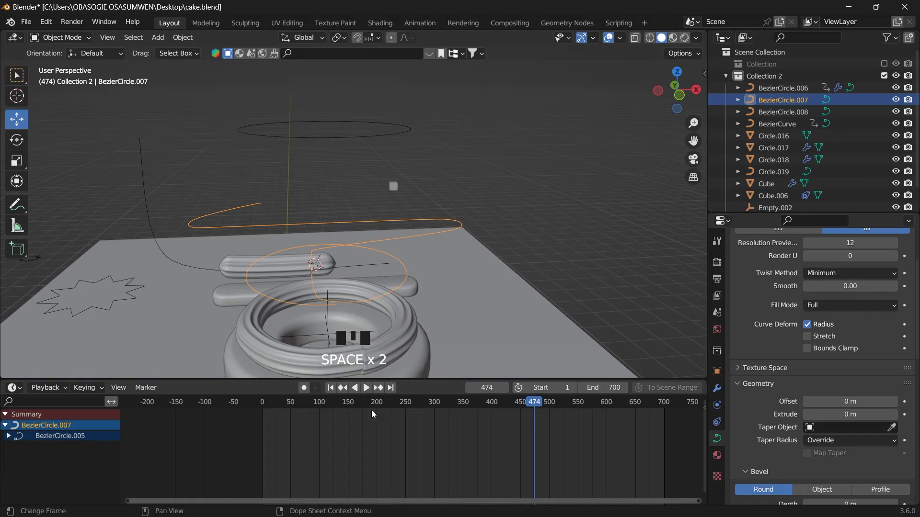
drag(371, 409, 355, 407)
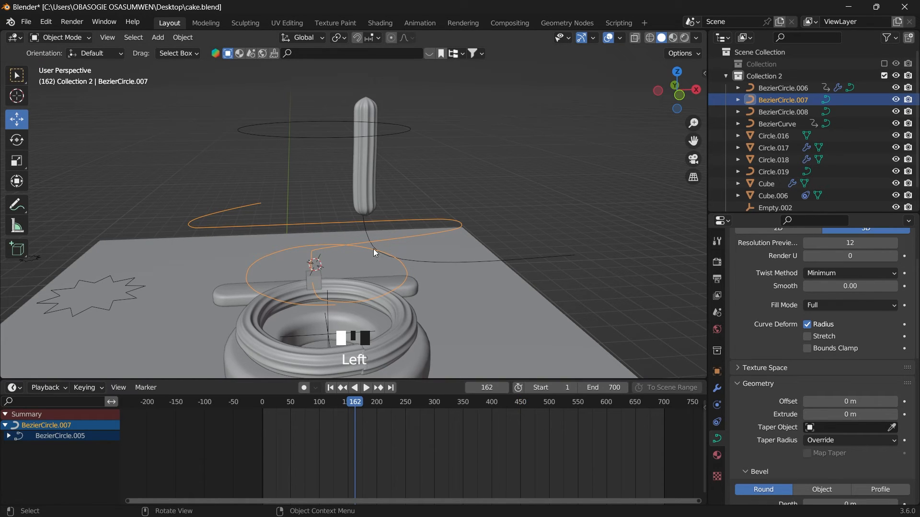
click(429, 231)
scroll(757, 448, down, 6)
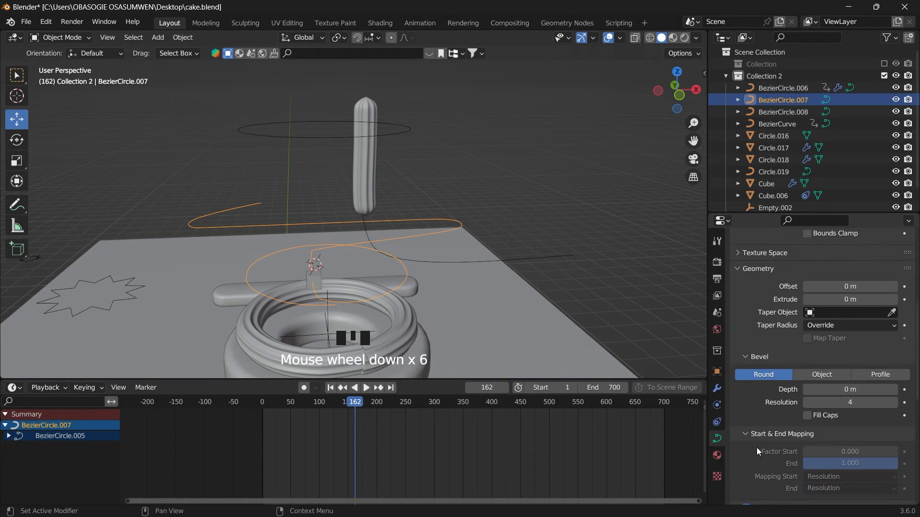
scroll(757, 448, down, 7)
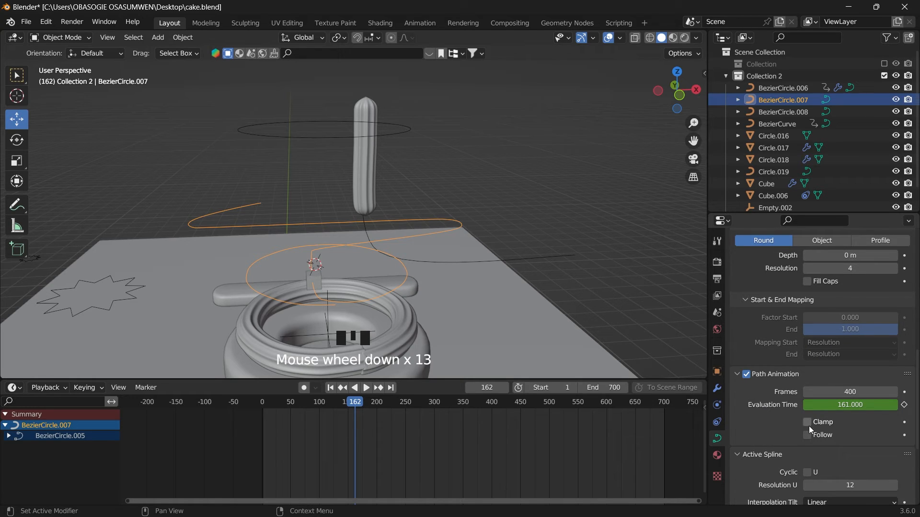
click(808, 422)
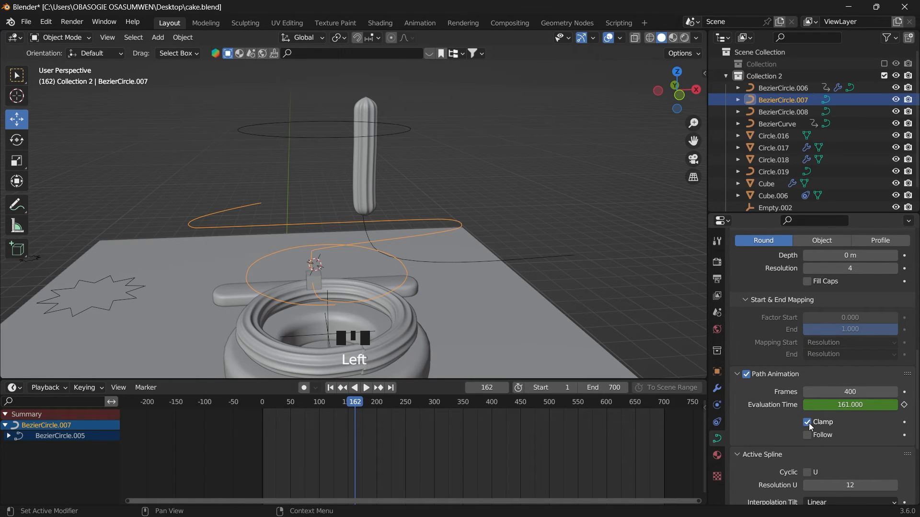
Play the animation to check how the cube follows the clamped BezierCircle.007 path.
mouse_move(363, 406)
mouse_down()
mouse_move(498, 401)
mouse_move(323, 412)
mouse_move(300, 427)
mouse_move(270, 404)
mouse_move(379, 407)
mouse_up()
key(space)
key(space)
key(space)
key(space)
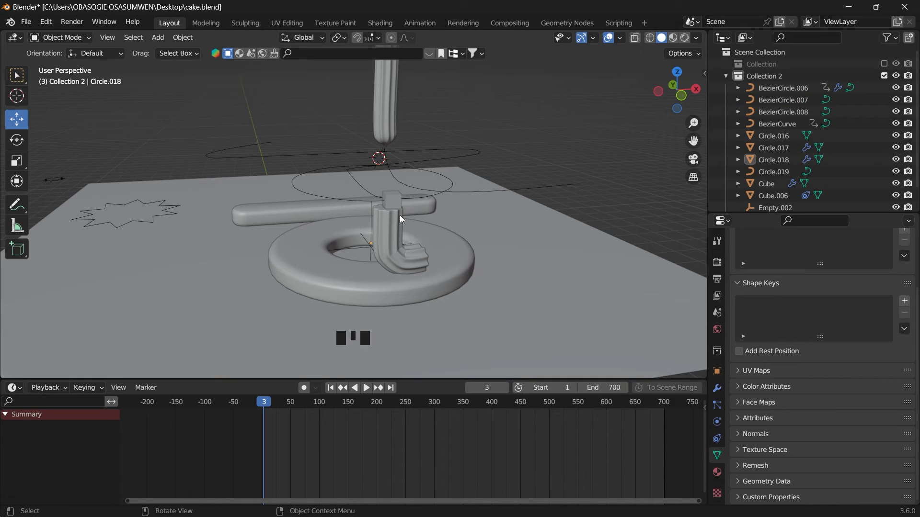
Go to frame 0, place the 3D cursor on the upper part of the ring's icing strand and add a lattice there.
scroll(417, 207, up, 2)
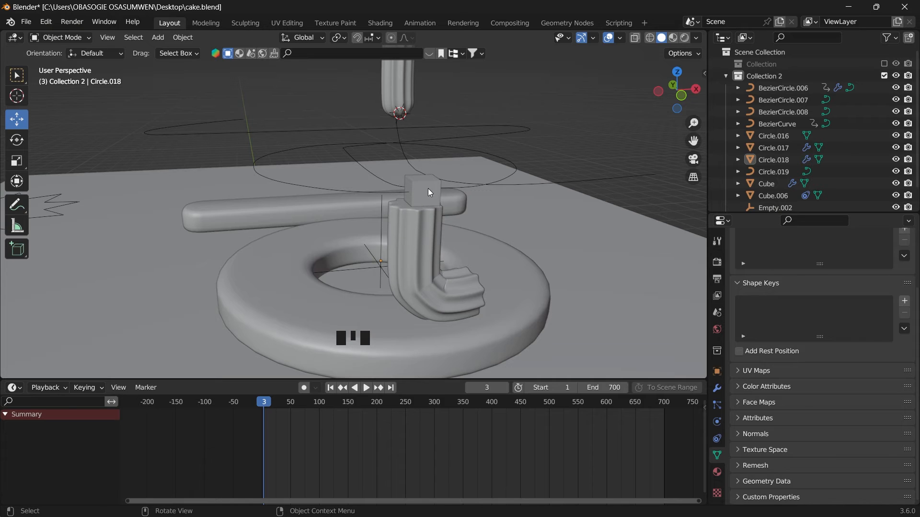
mouse_move(660, 103)
mouse_down()
mouse_move(677, 100)
mouse_move(667, 104)
mouse_up()
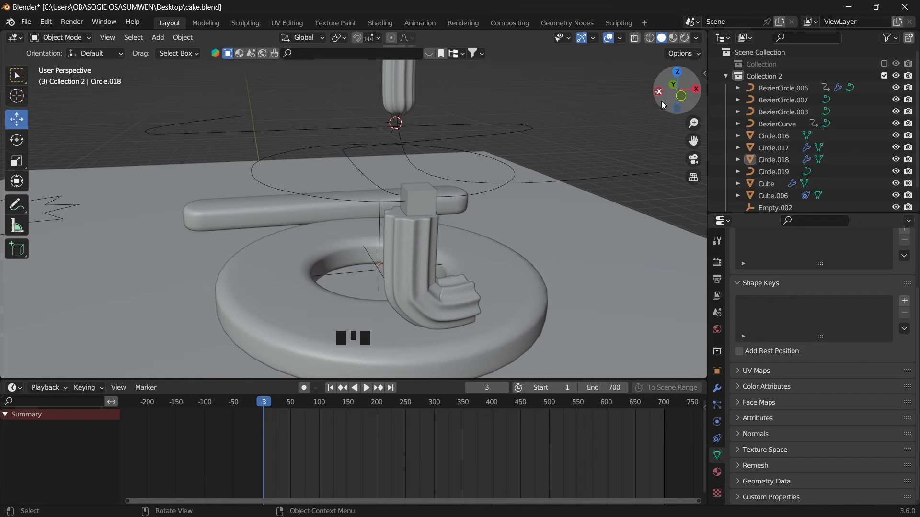
drag(663, 104, 642, 105)
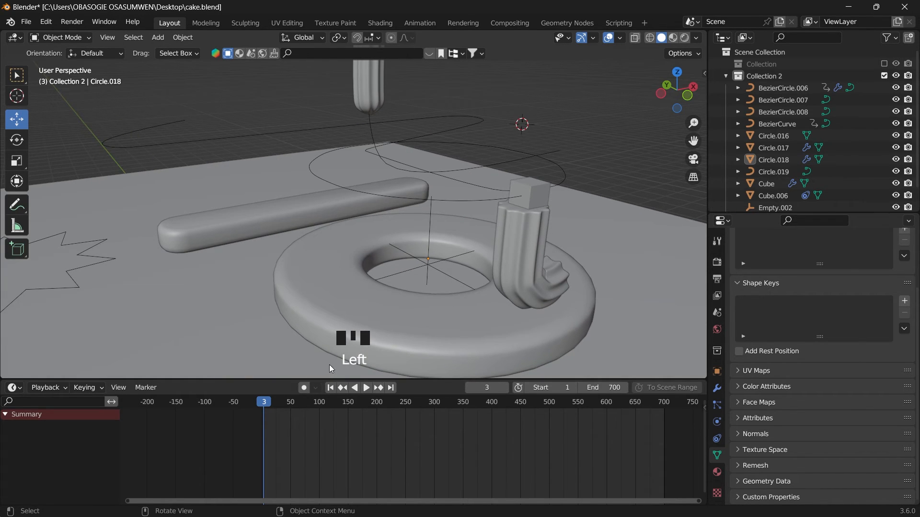
drag(268, 404, 263, 405)
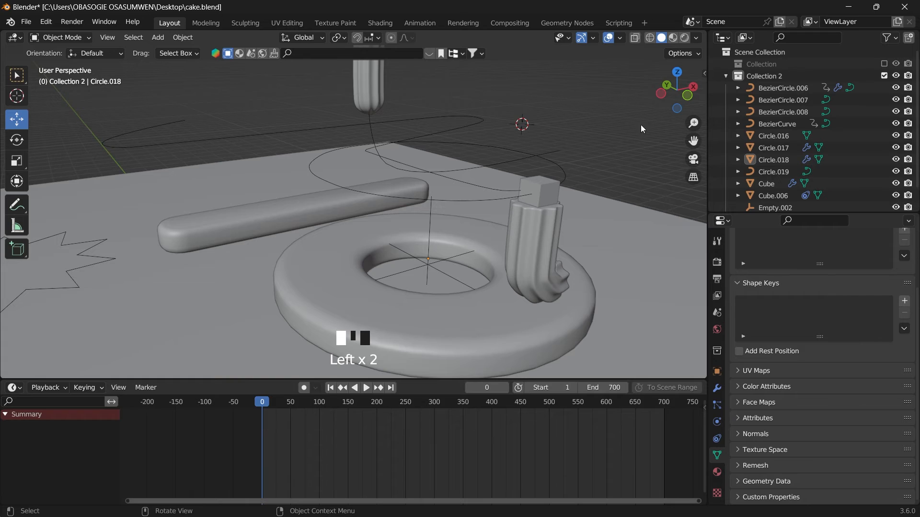
drag(687, 142, 231, 141)
click(16, 95)
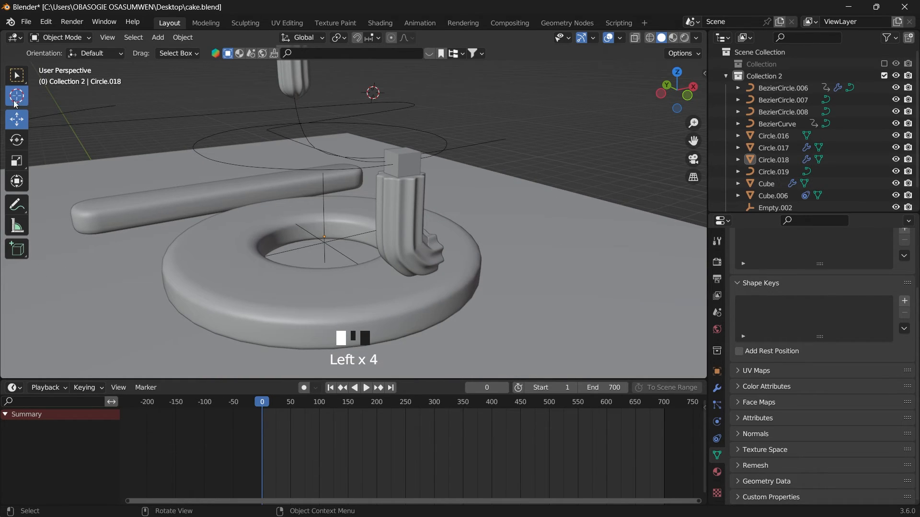
click(396, 189)
key(shift+a)
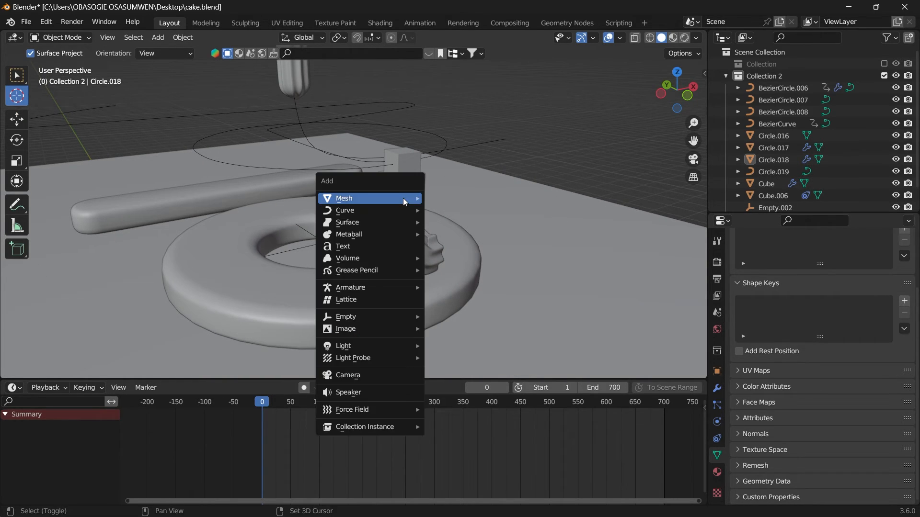
mouse_move(403, 197)
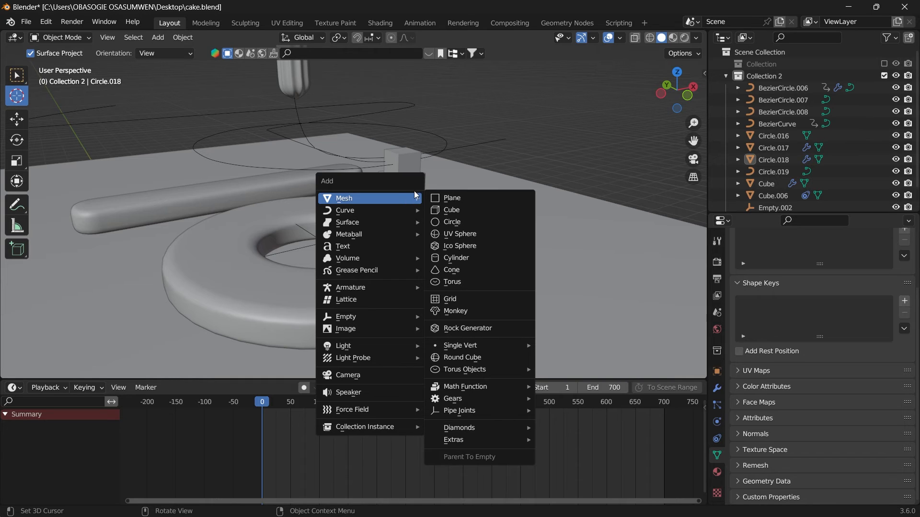
click(369, 301)
Scale the lattice uniformly to 0.538 and stretch it by 1.150 along its local Z axis.
key(s)
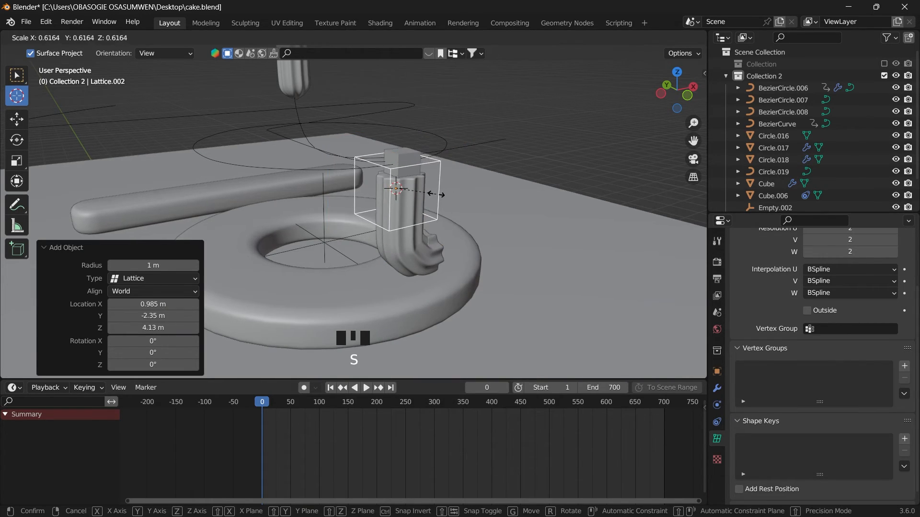
click(426, 201)
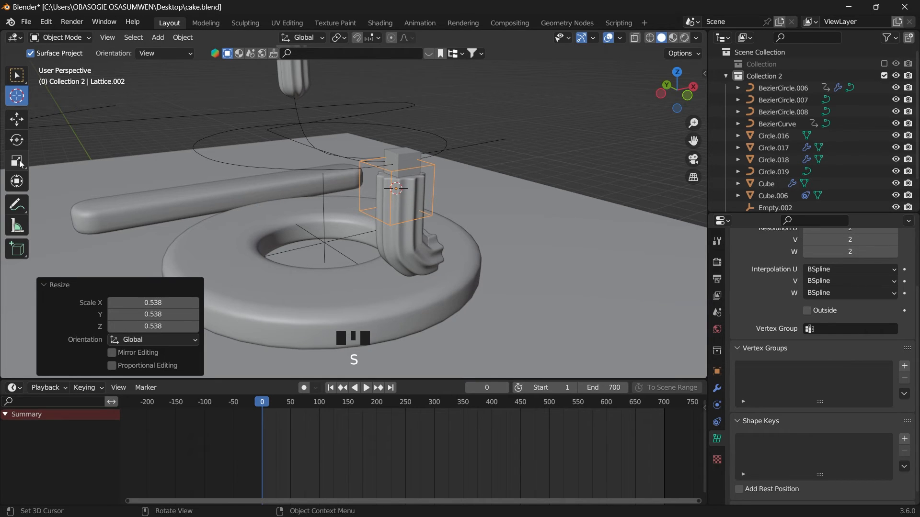
click(20, 163)
drag(398, 144, 397, 133)
Move the lattice about 0.2 m along X so it surrounds the upper end of the icing strand.
drag(670, 93, 669, 93)
drag(670, 93, 642, 90)
click(17, 120)
drag(291, 158, 318, 158)
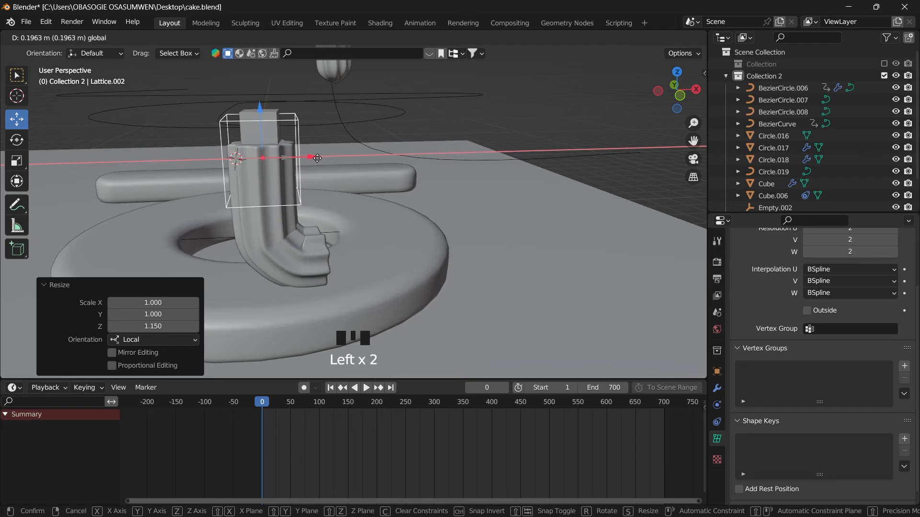
click(318, 158)
click(302, 160)
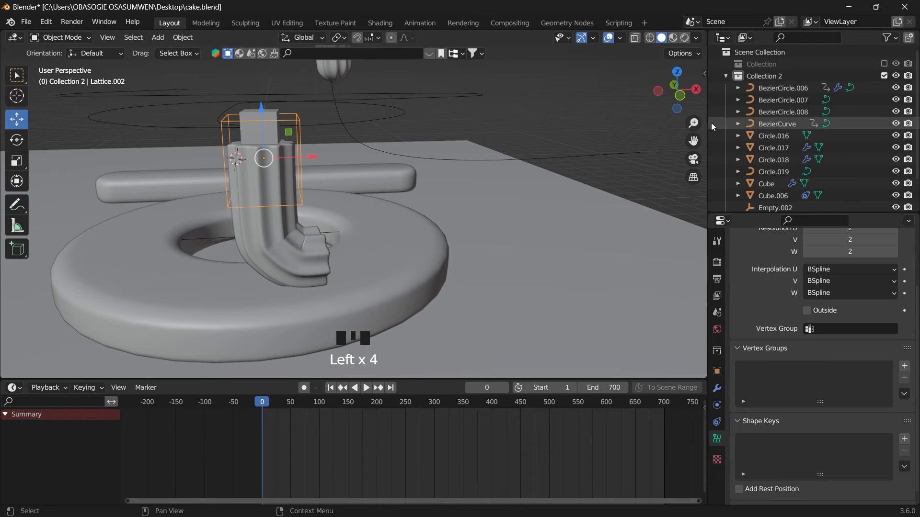
Set the Twist Method of the ring's icing curve, BezierCircle.006, to Z-Up.
mouse_move(693, 140)
mouse_down()
mouse_move(685, 136)
mouse_move(693, 140)
mouse_up()
scroll(277, 233, up, 2)
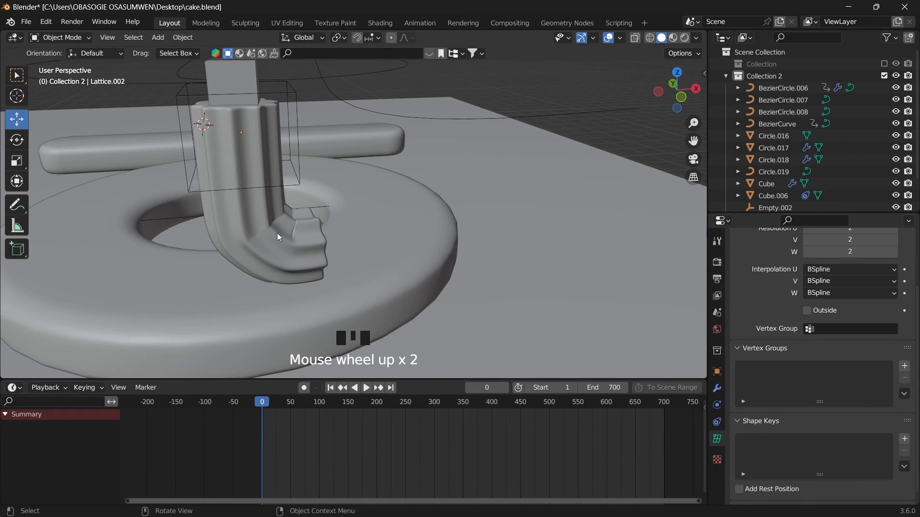
click(275, 223)
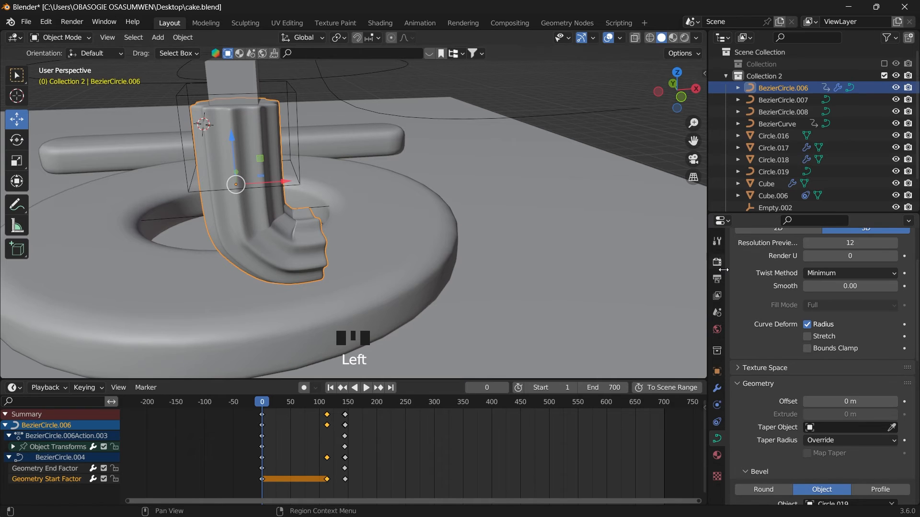
scroll(775, 409, down, 2)
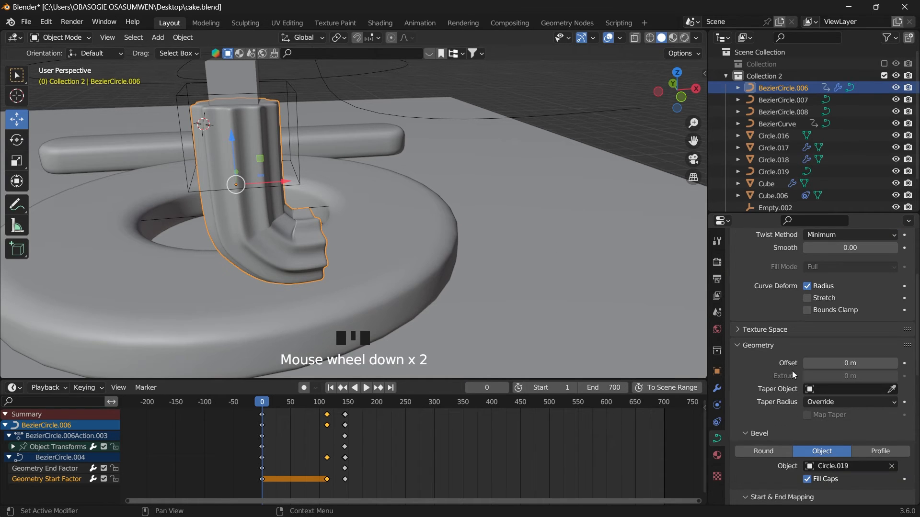
scroll(775, 384, up, 4)
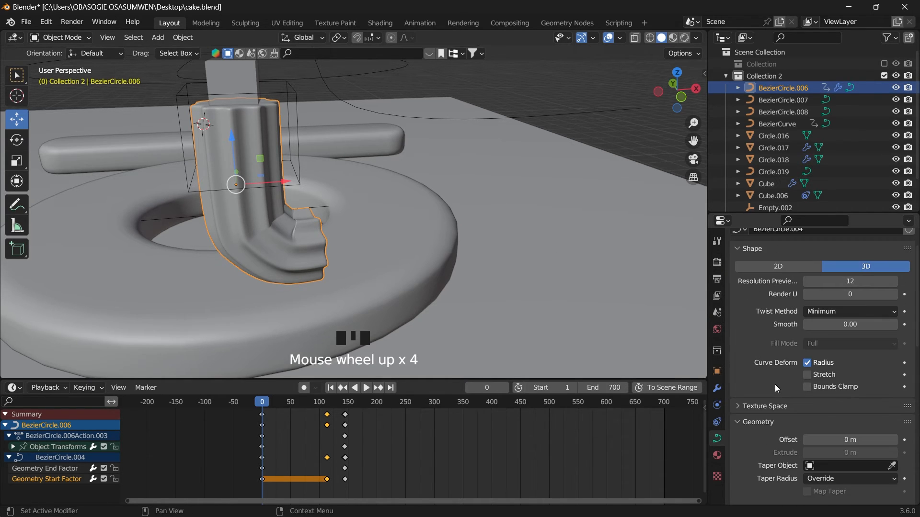
click(832, 312)
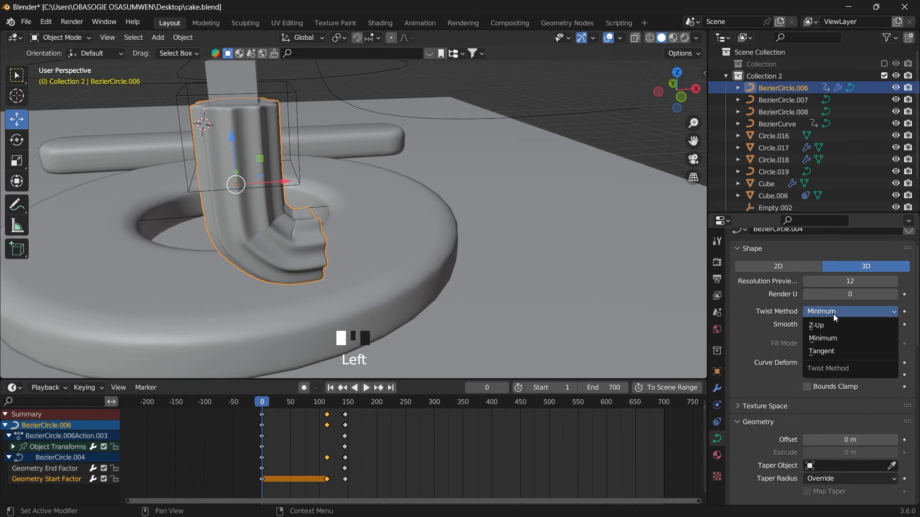
click(823, 326)
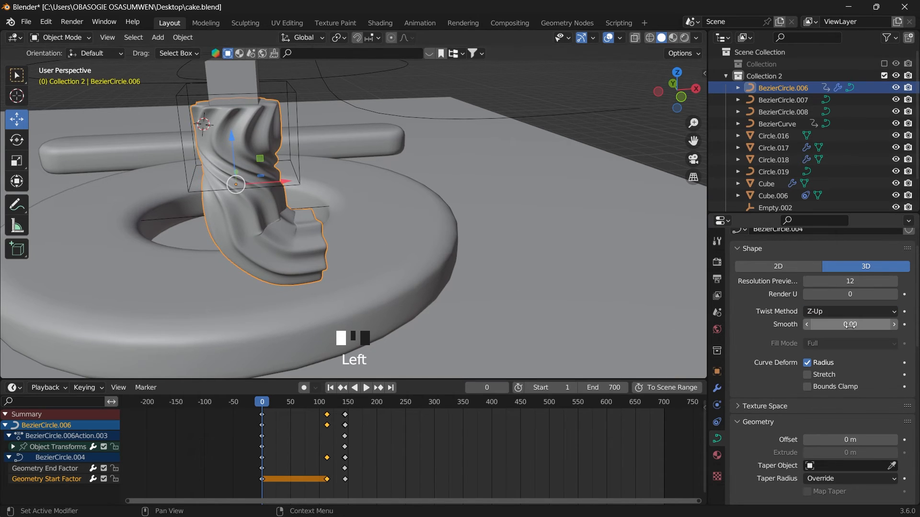
Set the twist Smooth value of BezierCircle.006 to 0.97 and inspect the twisted ridges from several angles.
mouse_move(848, 325)
mouse_down()
mouse_move(886, 324)
mouse_move(836, 325)
mouse_move(867, 324)
mouse_up()
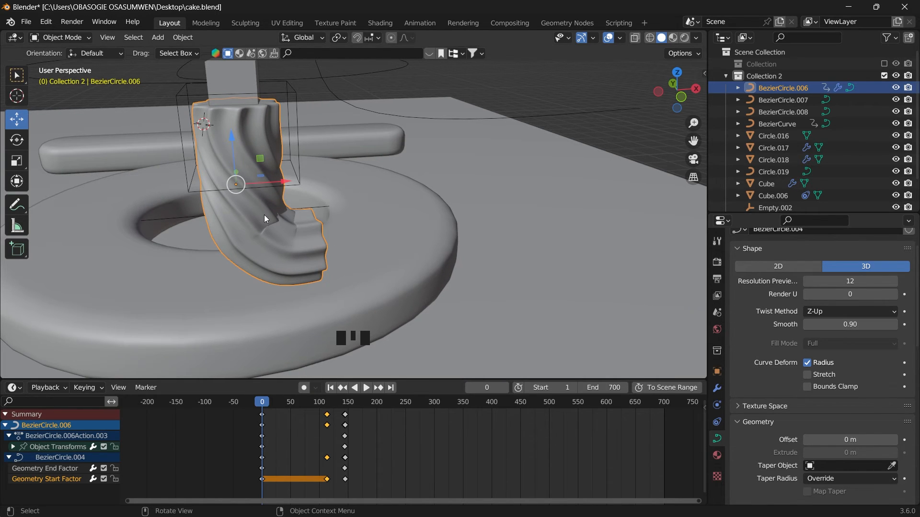
drag(672, 114, 676, 107)
drag(859, 326, 865, 325)
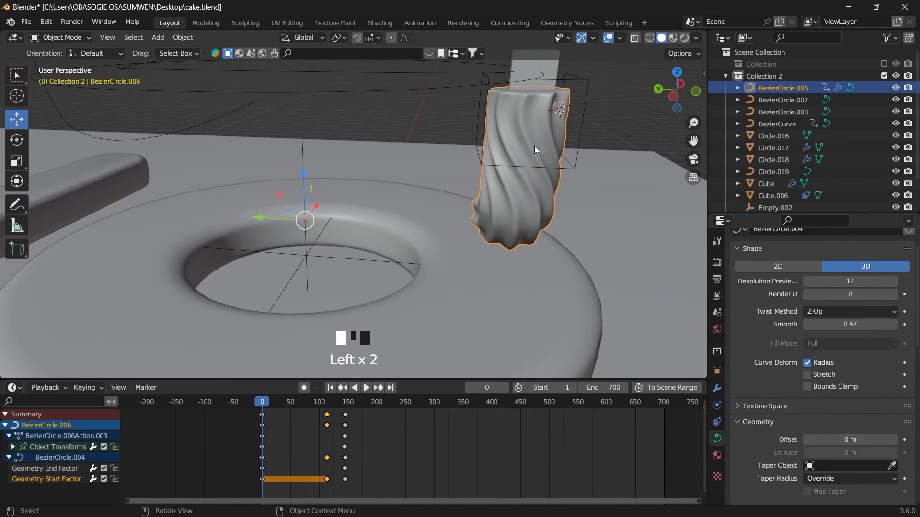
drag(685, 99, 613, 156)
scroll(661, 115, down, 2)
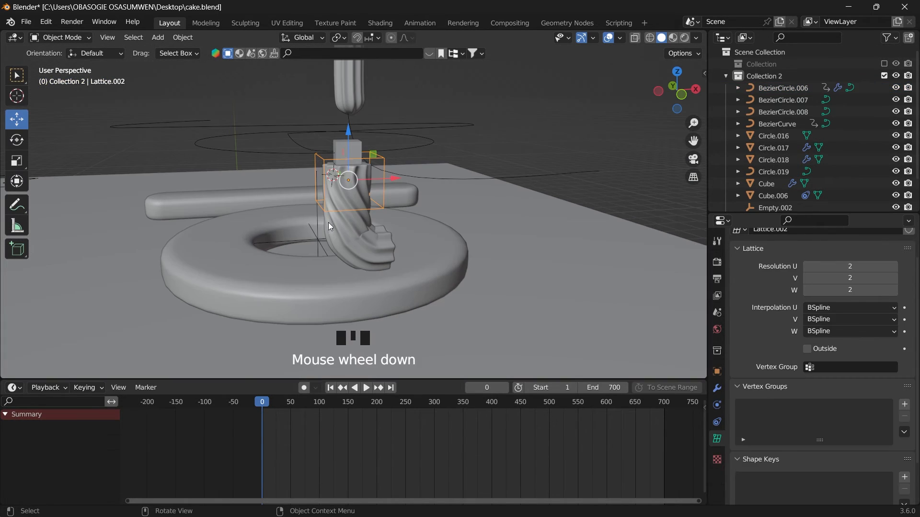
click(329, 223)
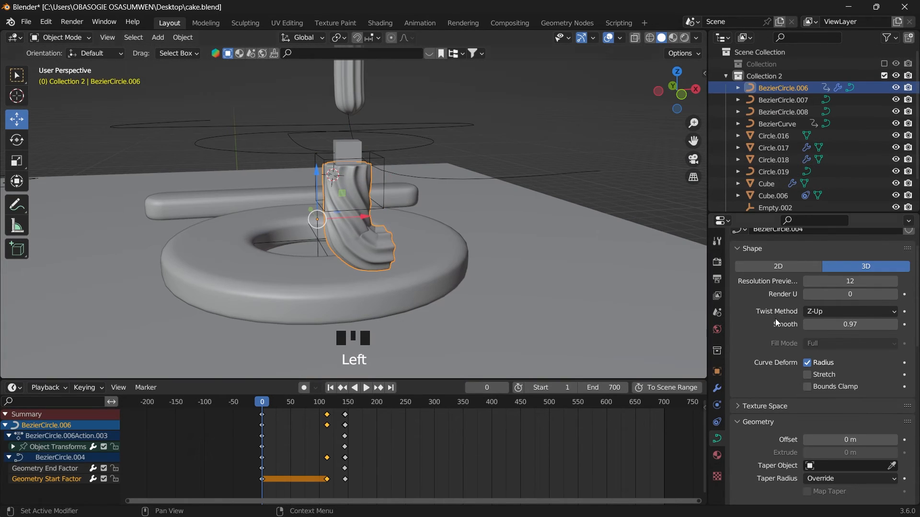
Add a Lattice modifier to BezierCircle.006 and assign Lattice.002 as its object.
click(717, 388)
click(801, 259)
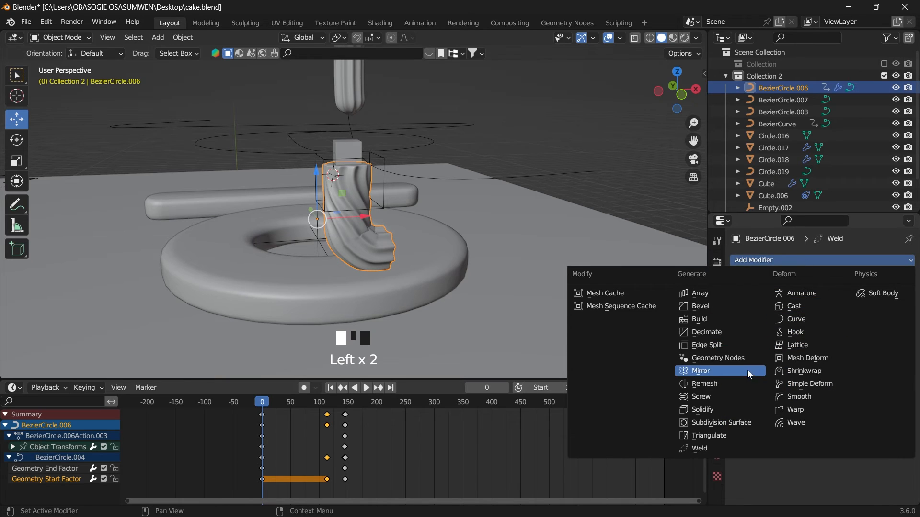
click(800, 346)
scroll(775, 402, down, 3)
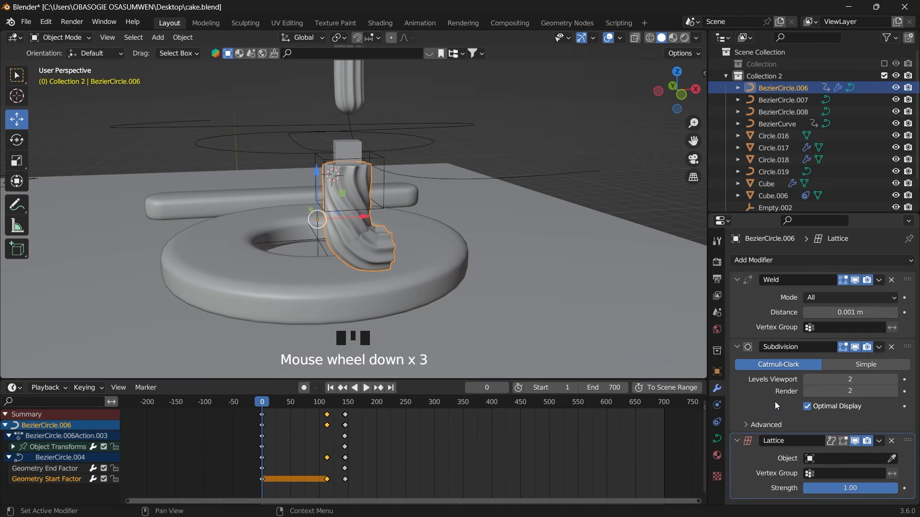
click(893, 459)
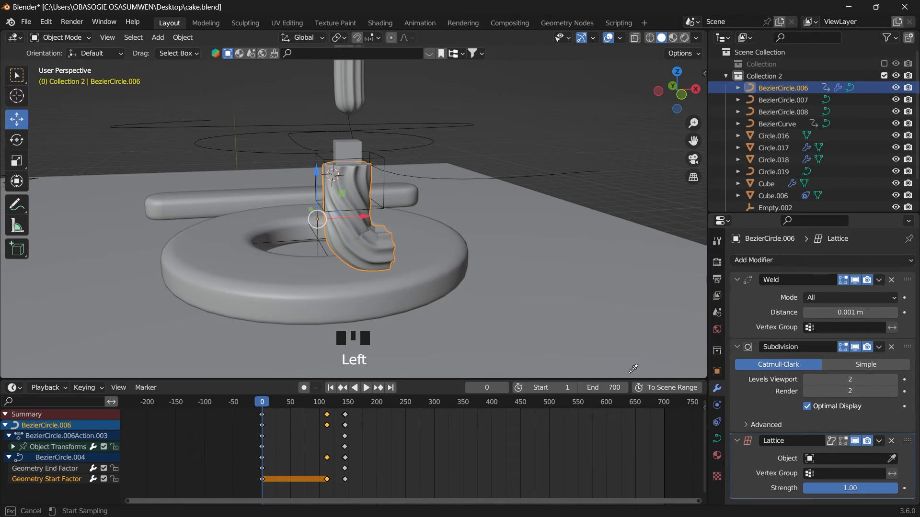
click(395, 187)
scroll(403, 137, up, 2)
drag(674, 106, 671, 98)
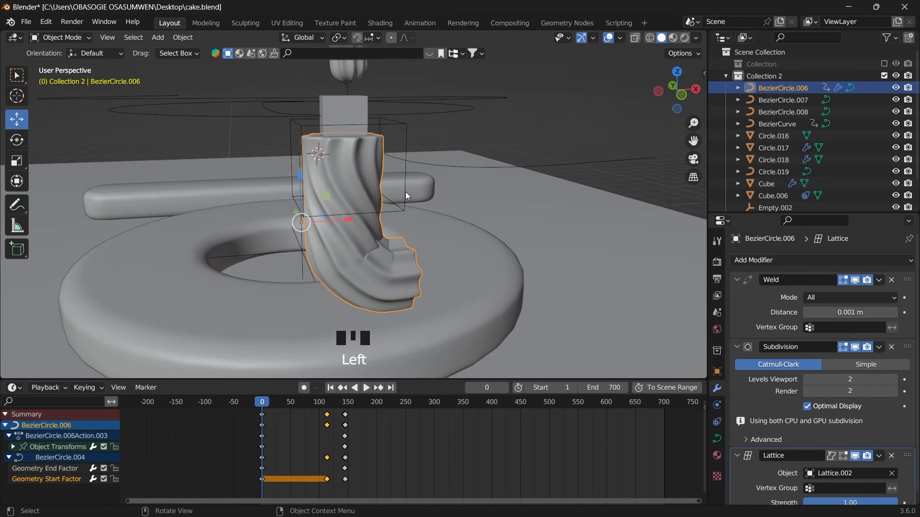
Select Lattice.002 around the icing's upper end and open it in Edit Mode.
click(405, 187)
click(407, 135)
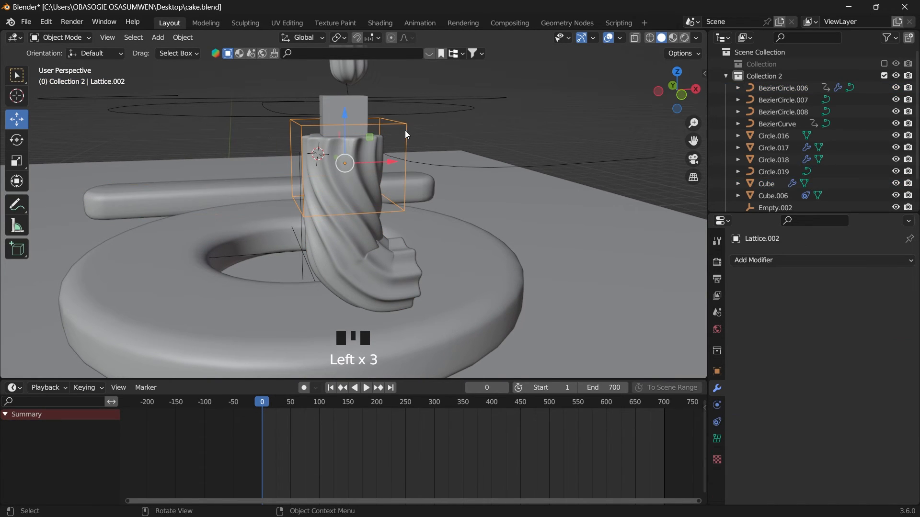
drag(65, 45, 61, 58)
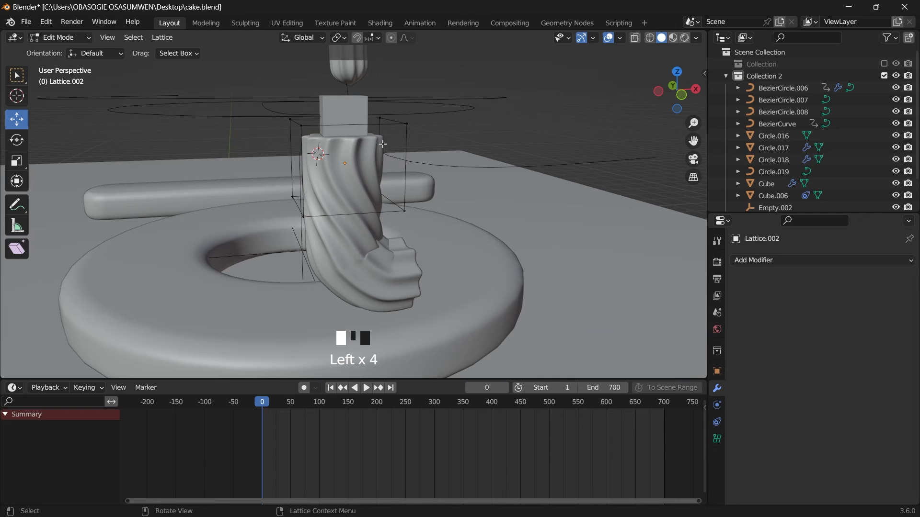
Try raising the lattice's W resolution to 3 and scaling its uppermost points inward.
drag(233, 96, 431, 237)
click(717, 439)
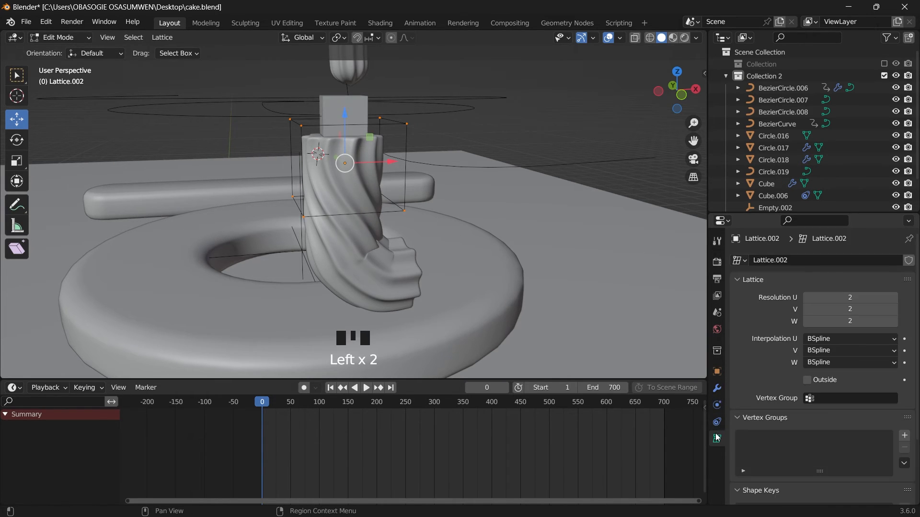
click(892, 322)
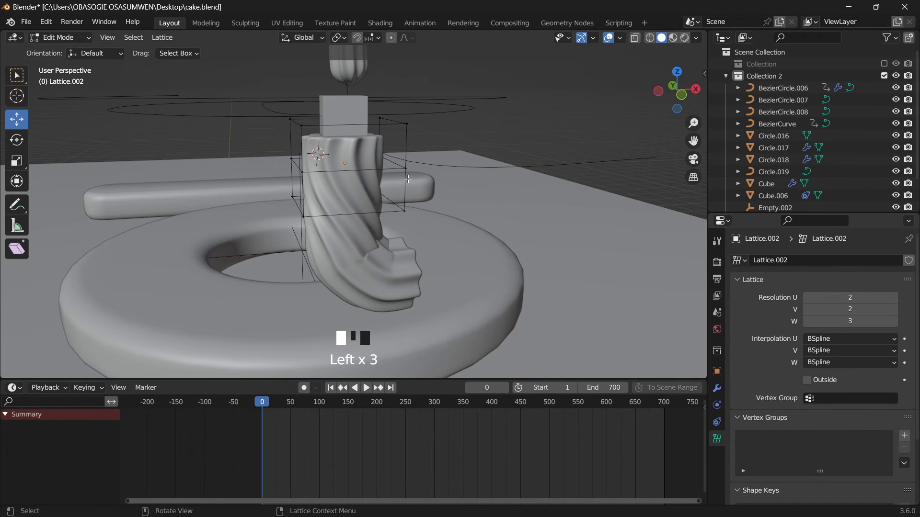
drag(277, 103, 437, 142)
key(s)
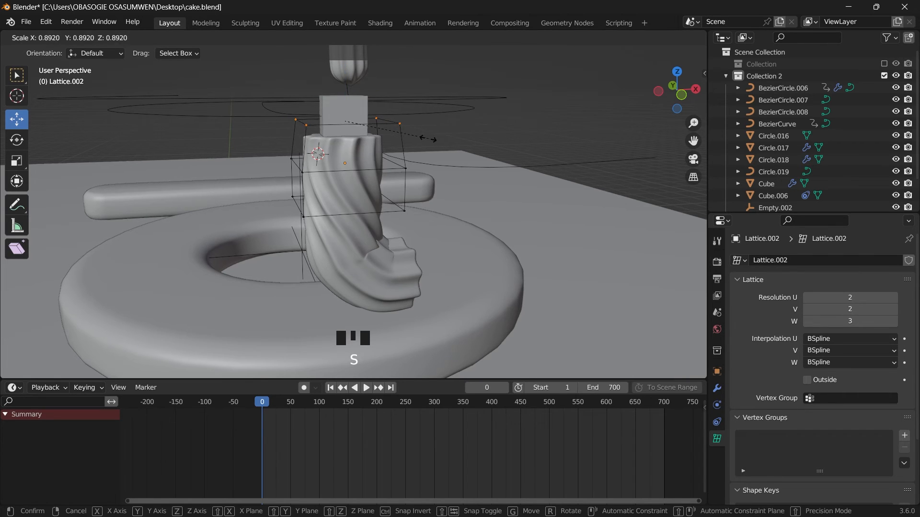
click(368, 135)
drag(249, 151, 360, 173)
drag(268, 162, 269, 162)
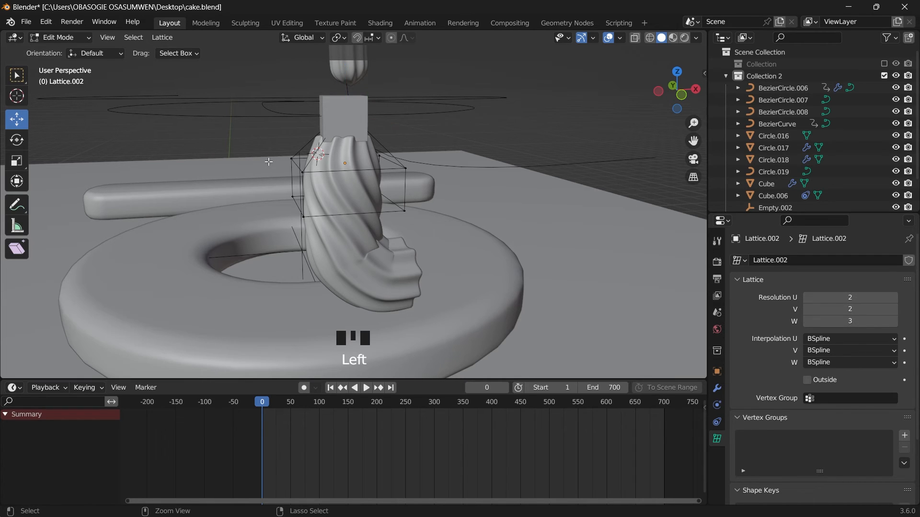
Undo the scaling of the lattice points and the W resolution change.
key(ctrl+z)
key(ctrl+z)
key(ctrl+z)
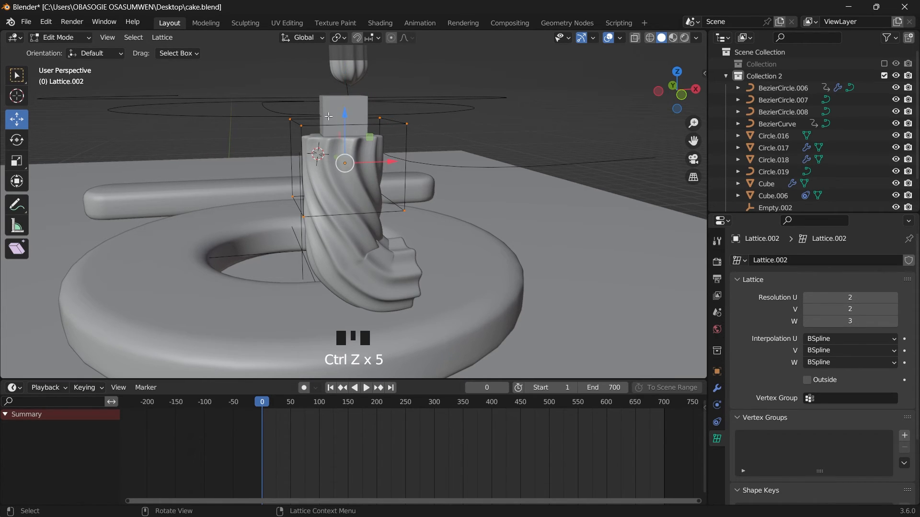
Scale the four upper points of Lattice.002 to 0 so they converge at the lattice's apex.
drag(271, 98, 440, 154)
key(s)
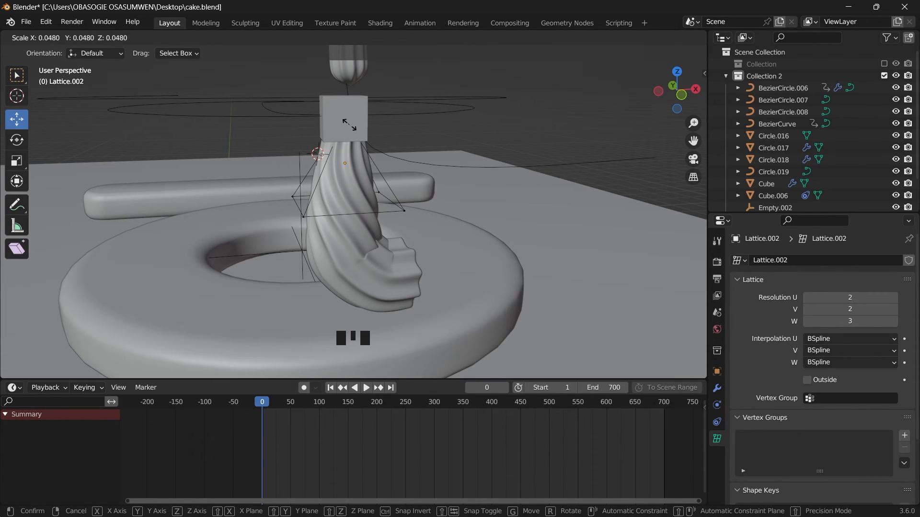
key(0)
key(Return)
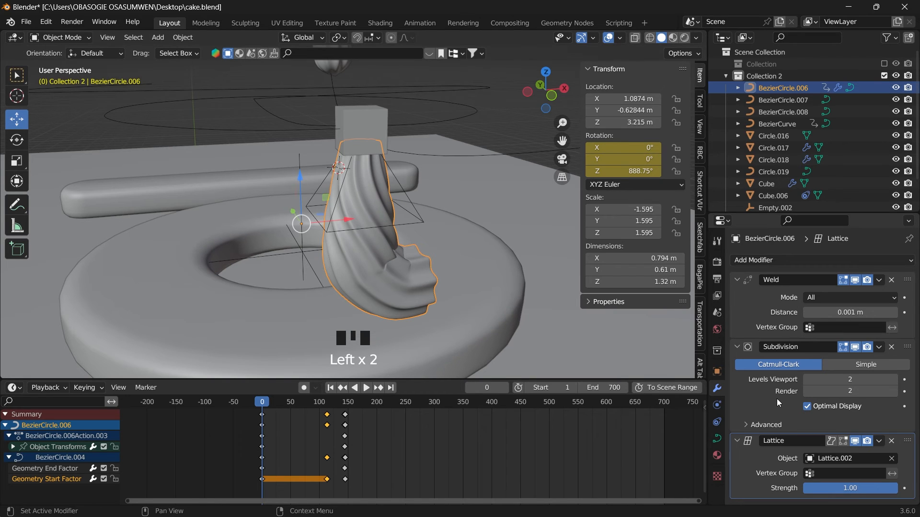
Set the Lattice modifier Strength on BezierCircle.006 to 0.98 after trying 2.00.
scroll(778, 399, down, 5)
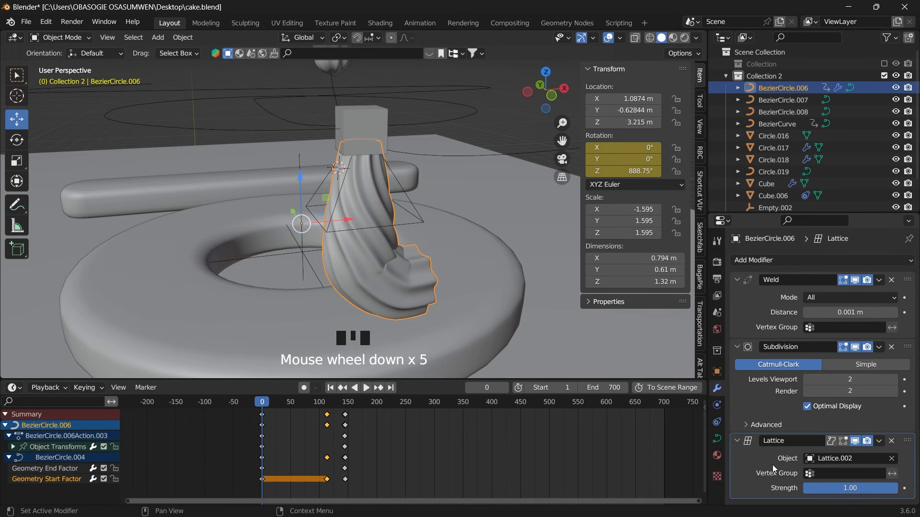
click(385, 289)
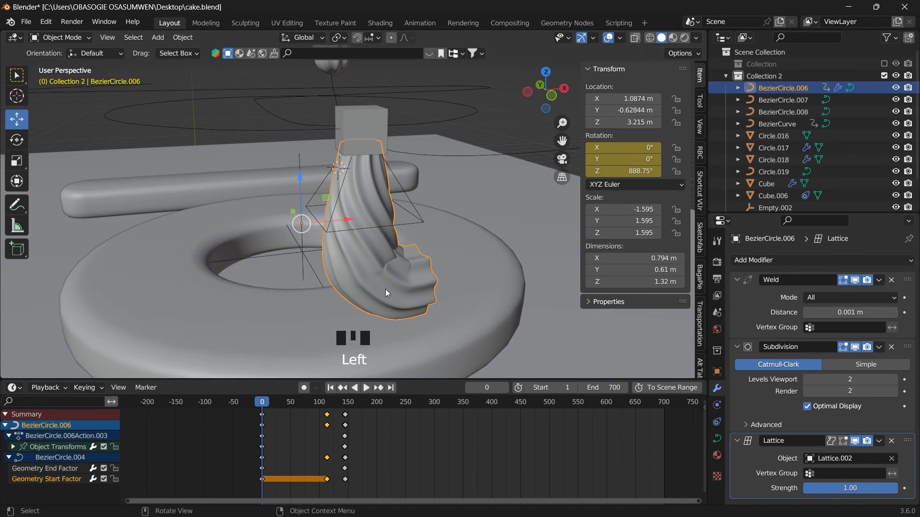
click(830, 489)
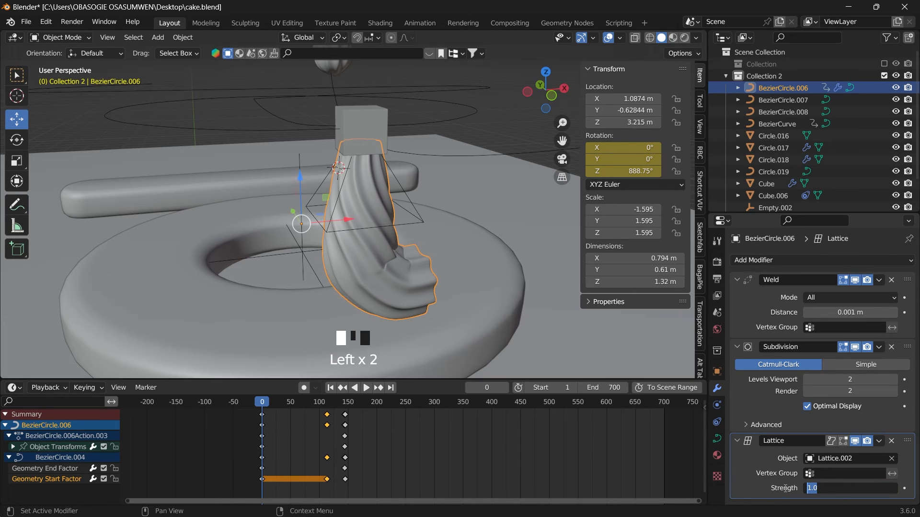
key(Return)
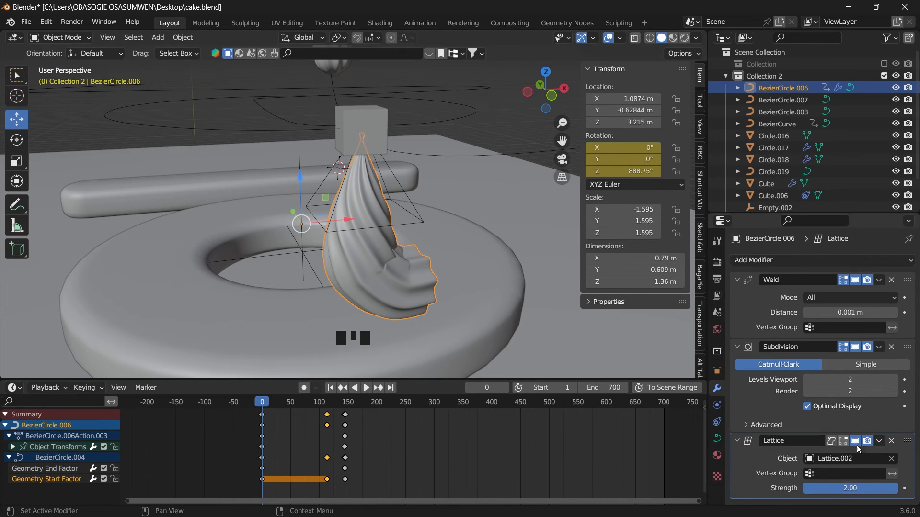
drag(865, 488, 816, 488)
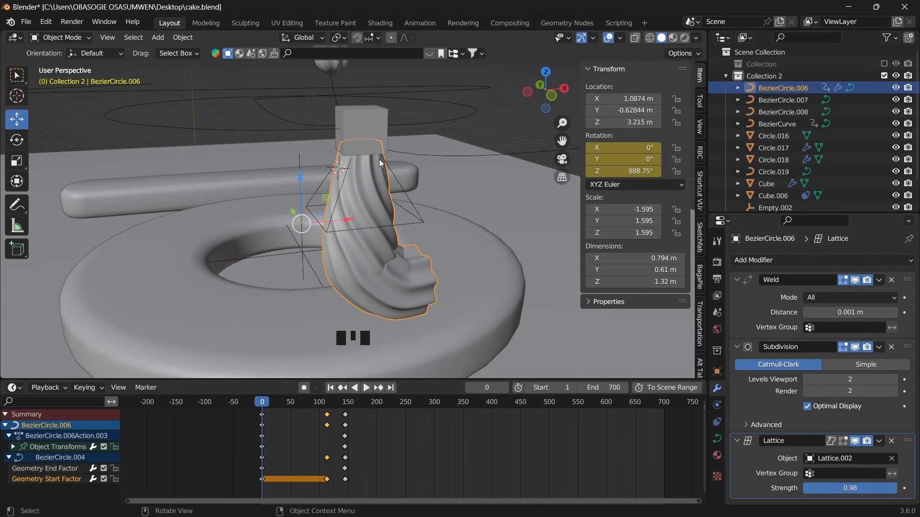
click(497, 112)
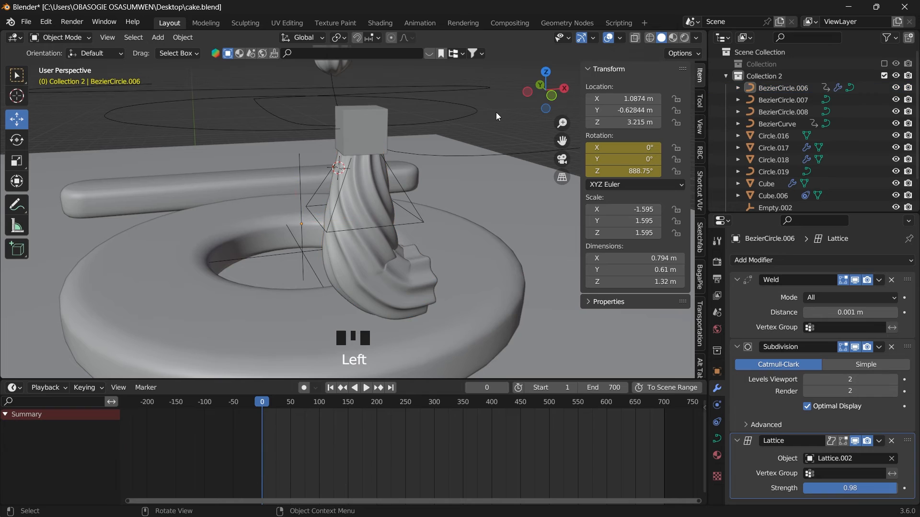
Play the start of the animation to check the icing's tapered end, and return to frame 0.
key(space)
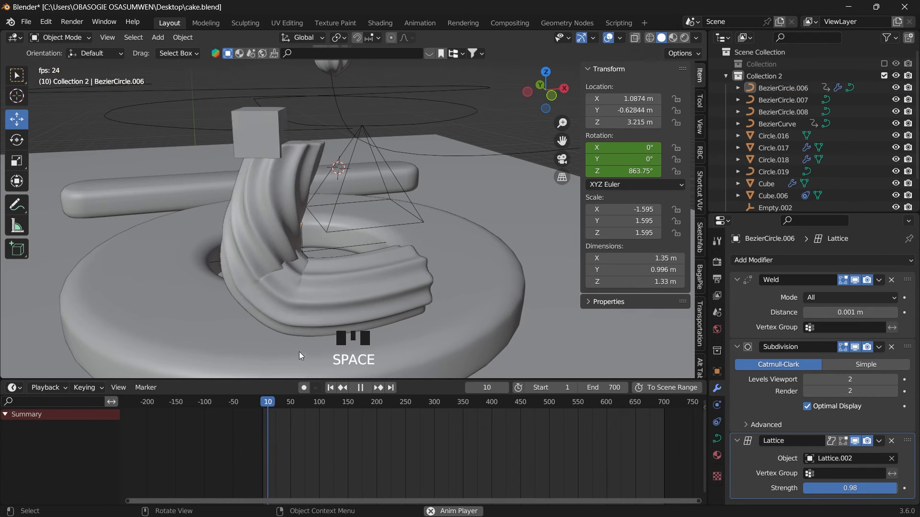
key(space)
drag(274, 406, 239, 409)
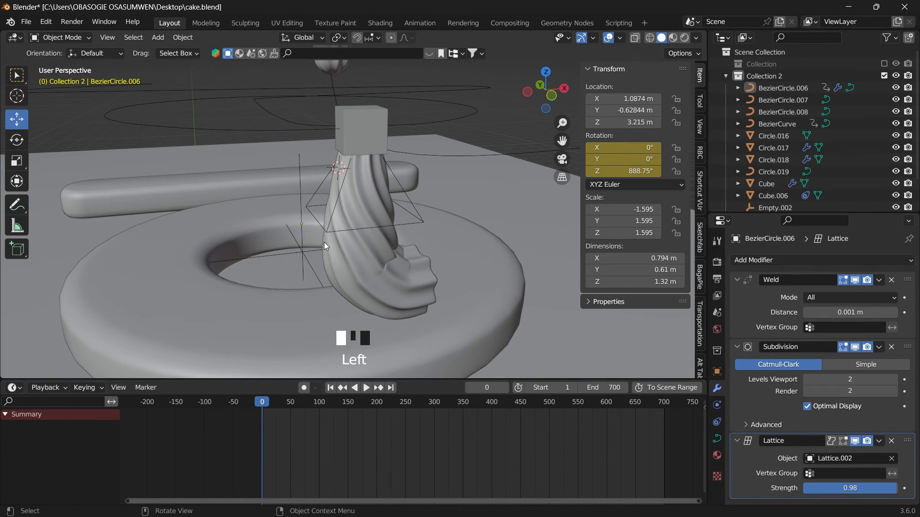
Parent Lattice.002 to Cube.006 using the Object parent type.
click(404, 197)
click(403, 185)
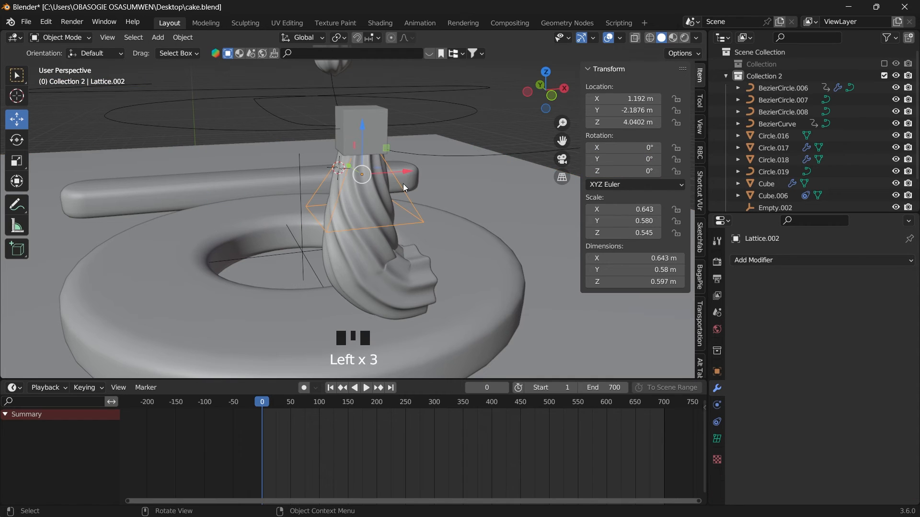
shift+click(364, 136)
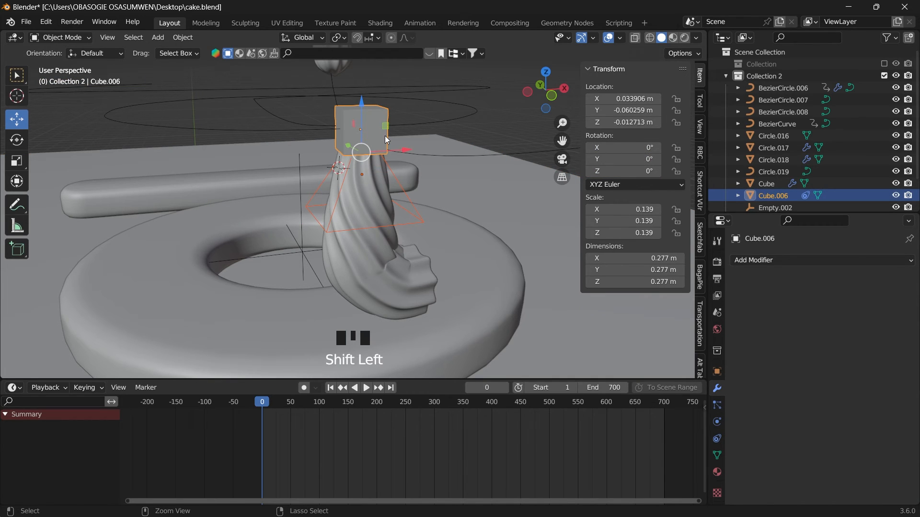
key(ctrl+p)
click(386, 137)
Play the animation to check how the parented lattice follows the cube while the ring icing is laid down.
key(space)
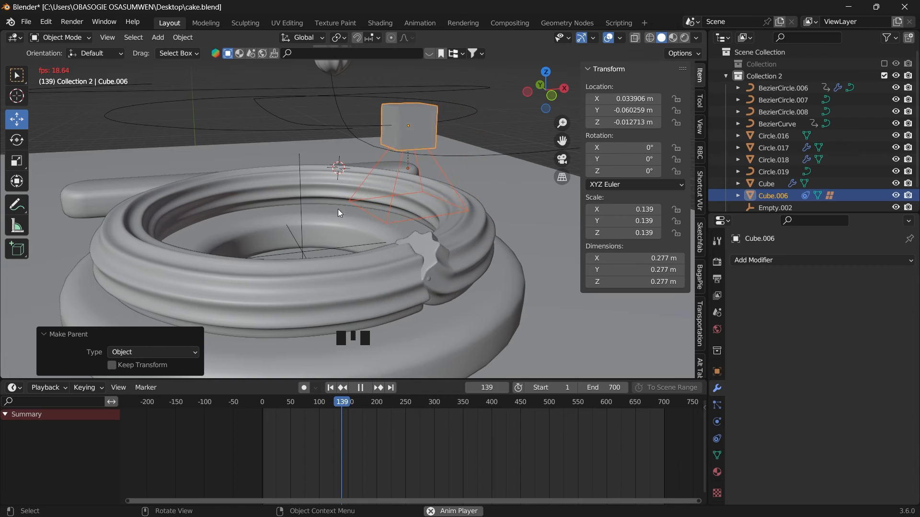
key(space)
scroll(401, 166, down, 2)
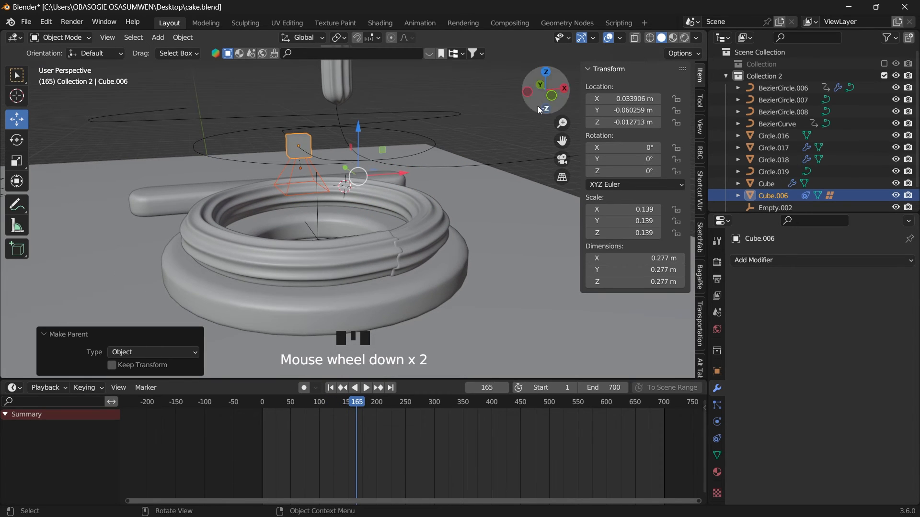
drag(538, 105, 528, 136)
scroll(315, 108, down, 4)
Add a Lattice modifier to the straight strip's icing, Circle.017, and assign Lattice.002 as its object.
click(291, 125)
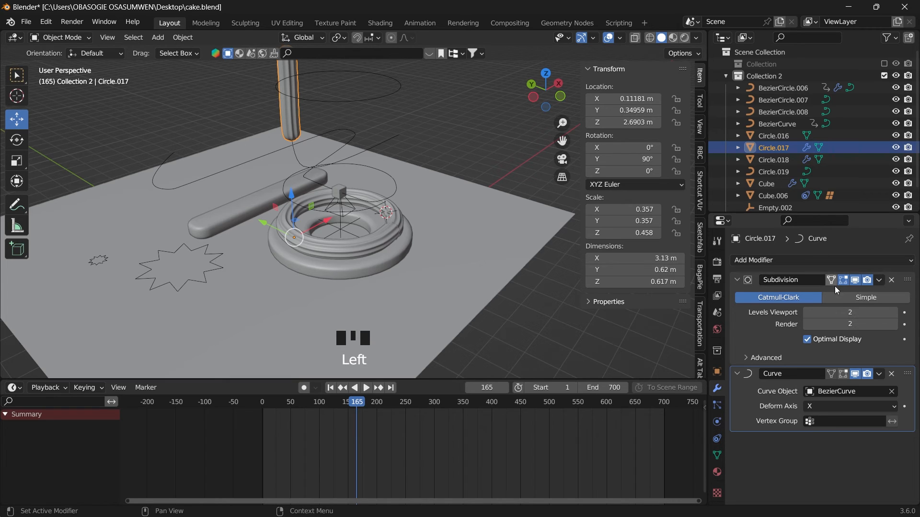
click(775, 263)
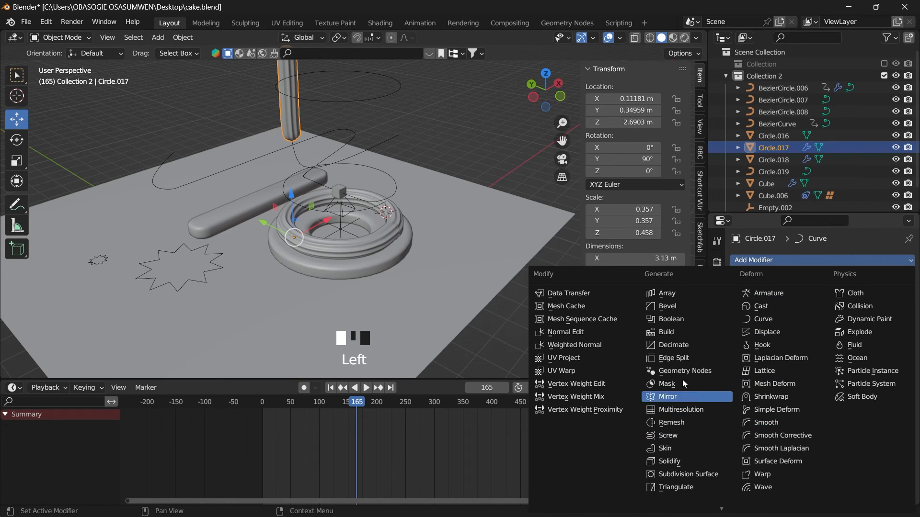
click(758, 371)
click(892, 459)
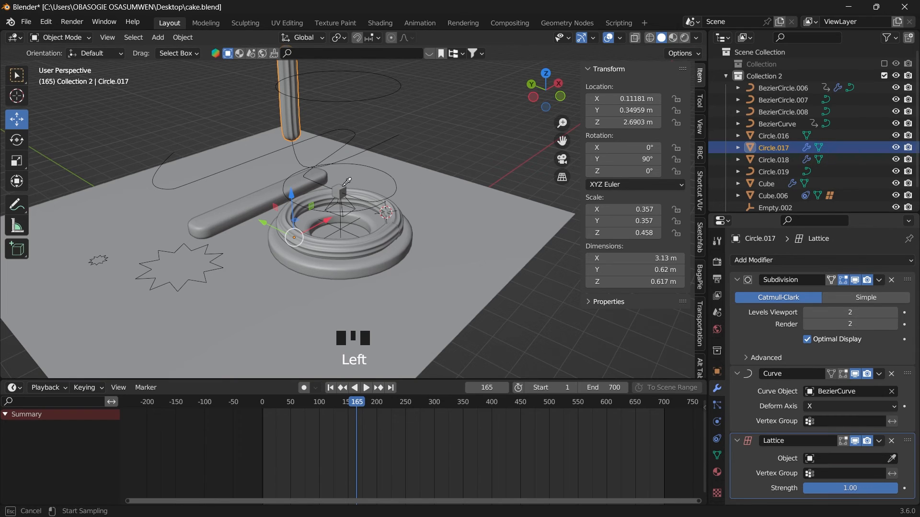
click(356, 204)
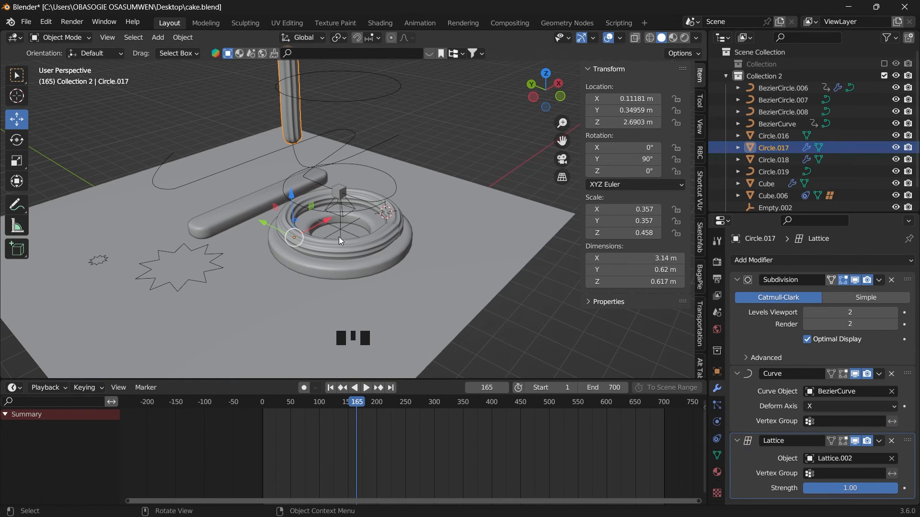
Play the animation in sections to examine the lattice's effect on the straight strip's icing, and return to frame 213.
key(space)
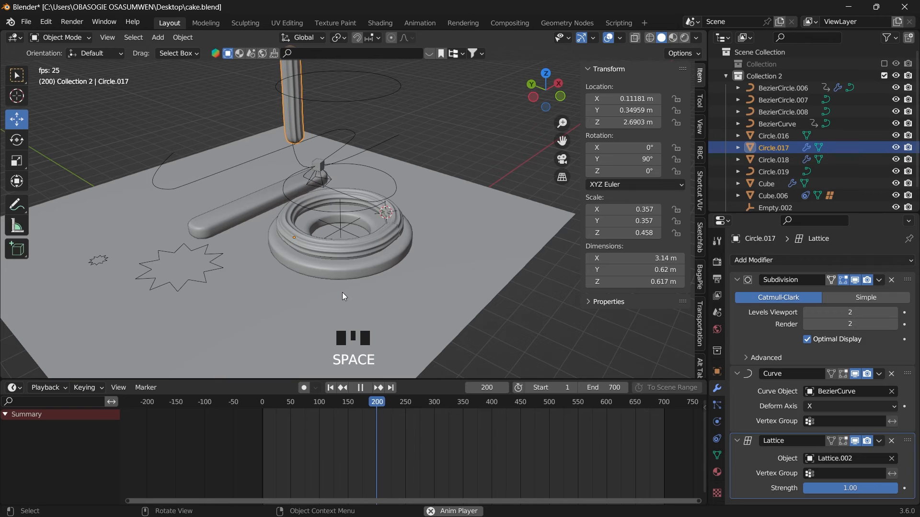
key(space)
key(space)
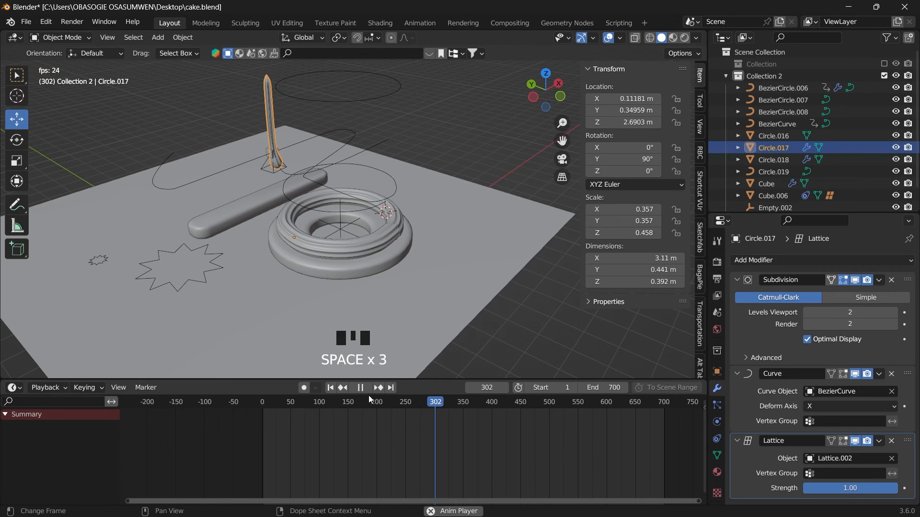
key(space)
scroll(269, 146, up, 5)
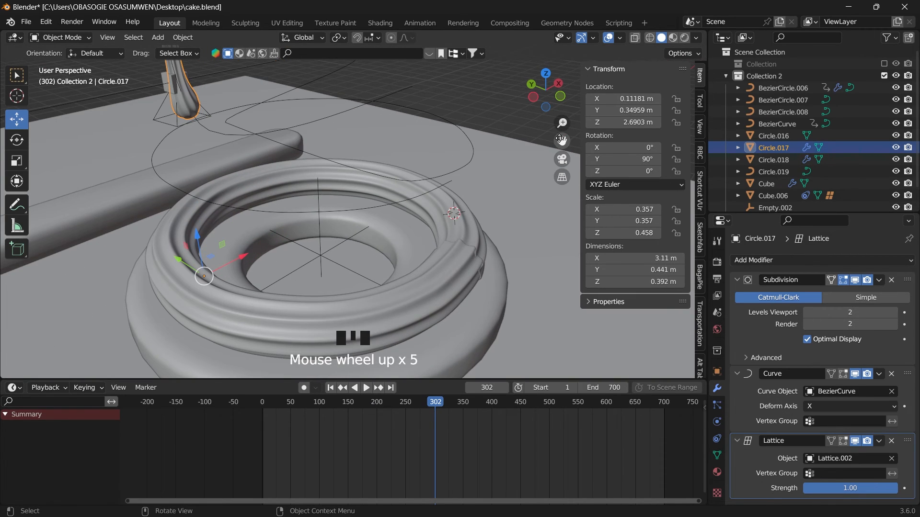
drag(561, 140, 246, 110)
key(space)
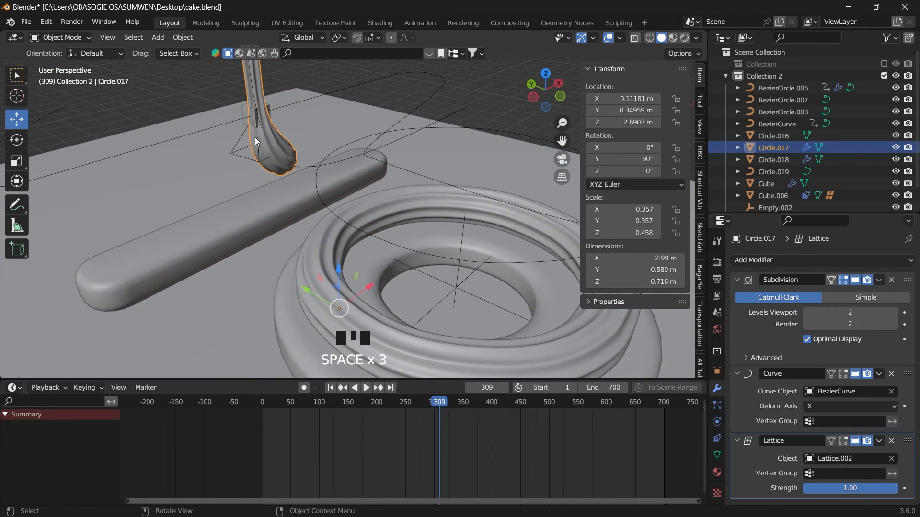
key(space)
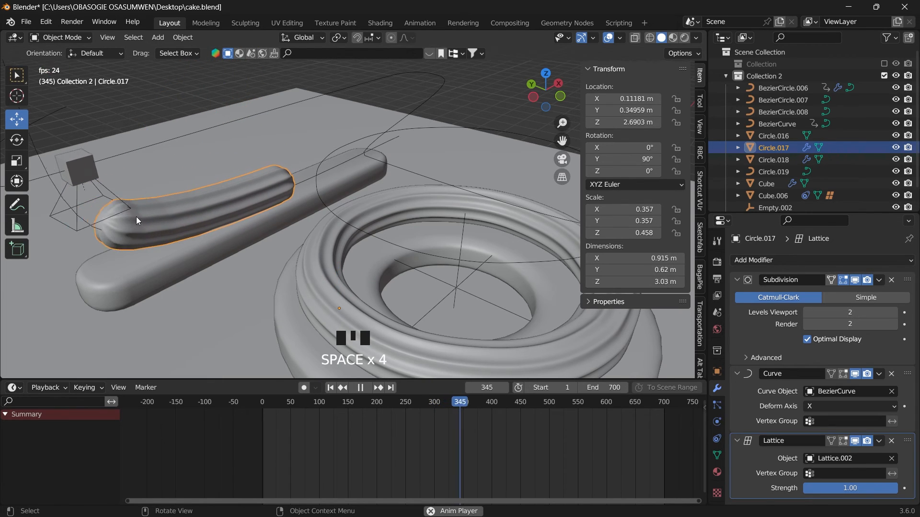
key(space)
scroll(290, 217, down, 3)
drag(436, 402, 385, 404)
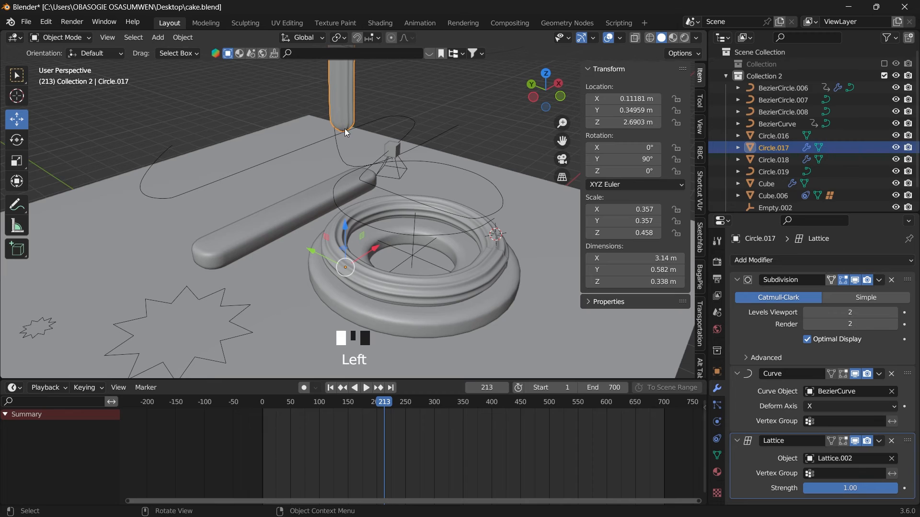
Keyframe the straight strip's icing, Circle.017, as shown in both renders and viewports at frame 295.
drag(386, 403, 431, 404)
click(717, 372)
scroll(780, 416, down, 2)
scroll(780, 416, down, 2)
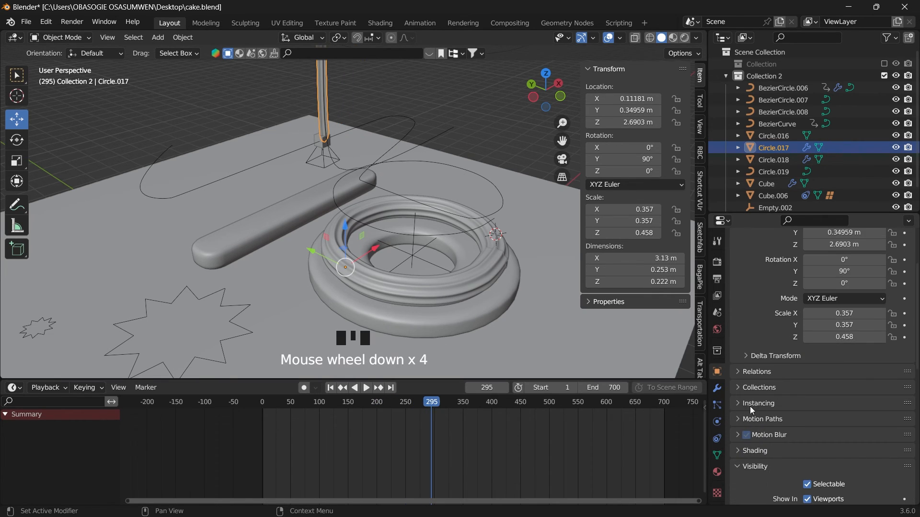
scroll(776, 421, down, 5)
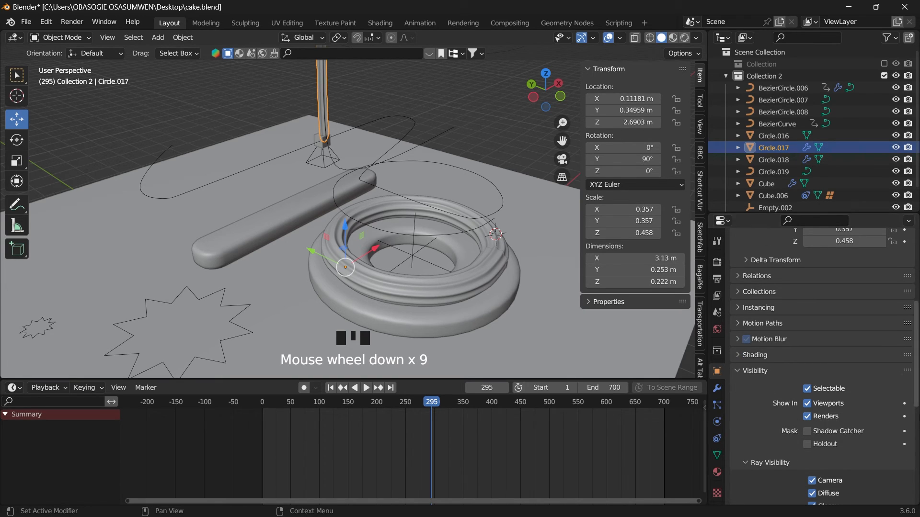
click(905, 418)
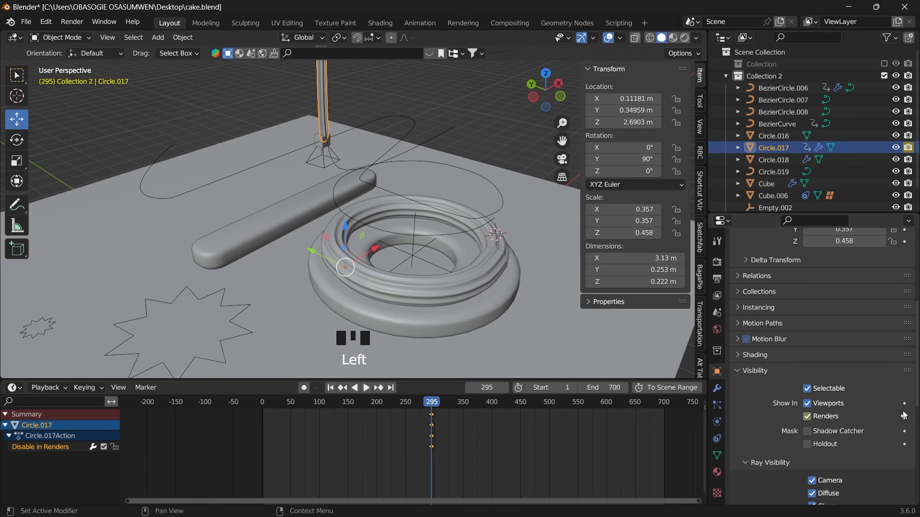
click(905, 404)
Keyframe Circle.017 as hidden in viewports and renders at frame 287, and check its visibility at earlier frames.
drag(428, 406, 428, 407)
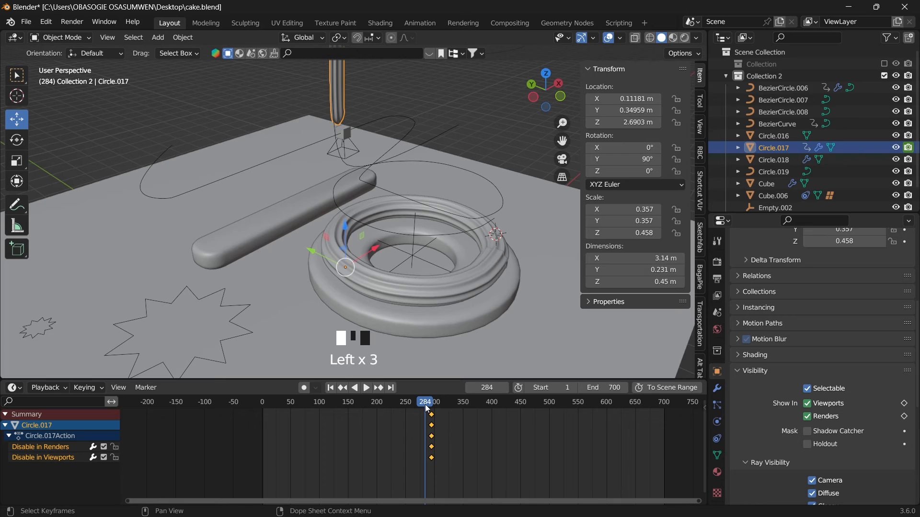
click(429, 407)
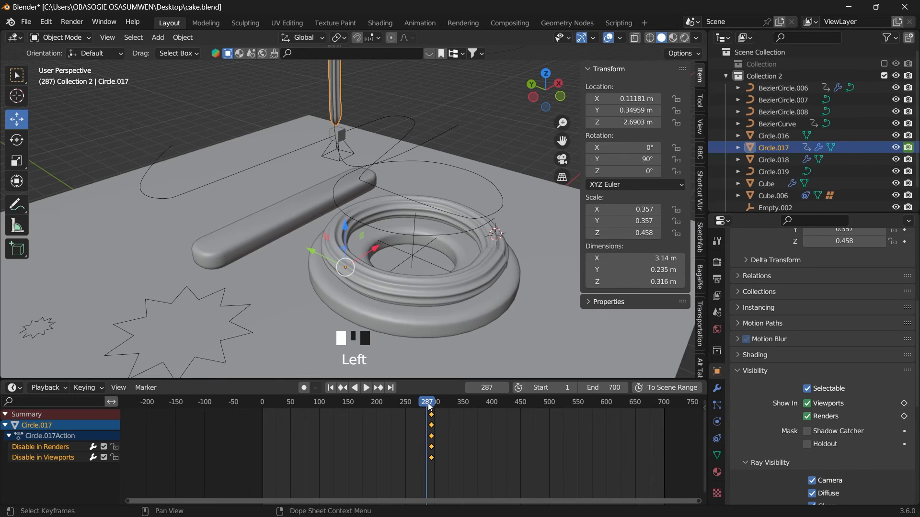
click(808, 404)
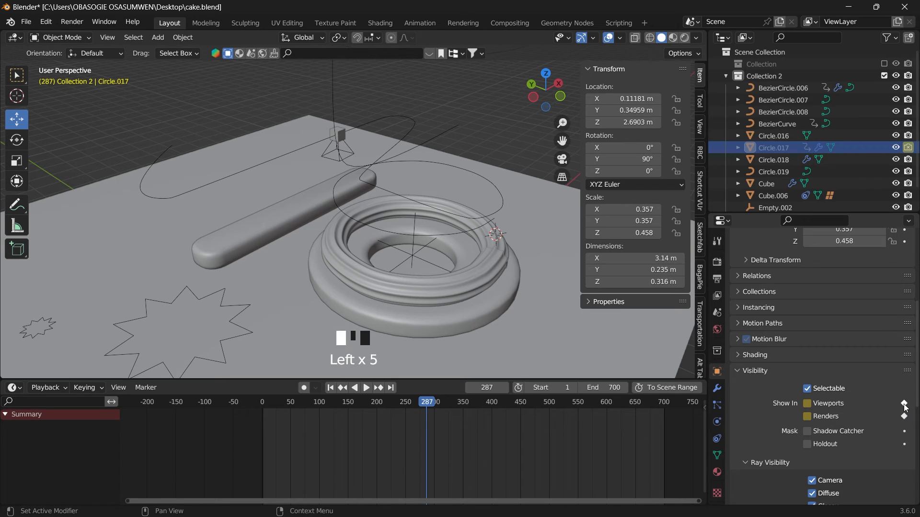
drag(430, 404, 406, 406)
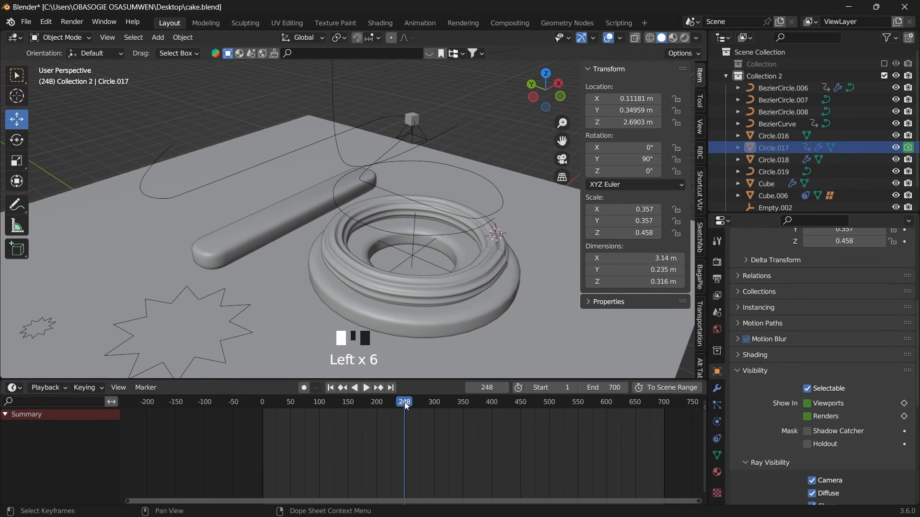
At frame 0, add a 20-vertex mesh circle above the ring icing and scale it down to about 0.28.
drag(536, 105, 363, 165)
key(space)
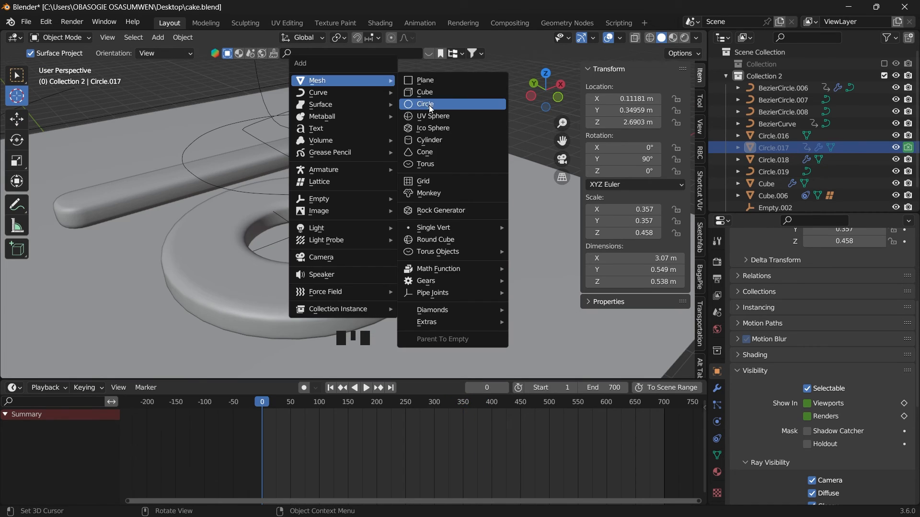
click(430, 105)
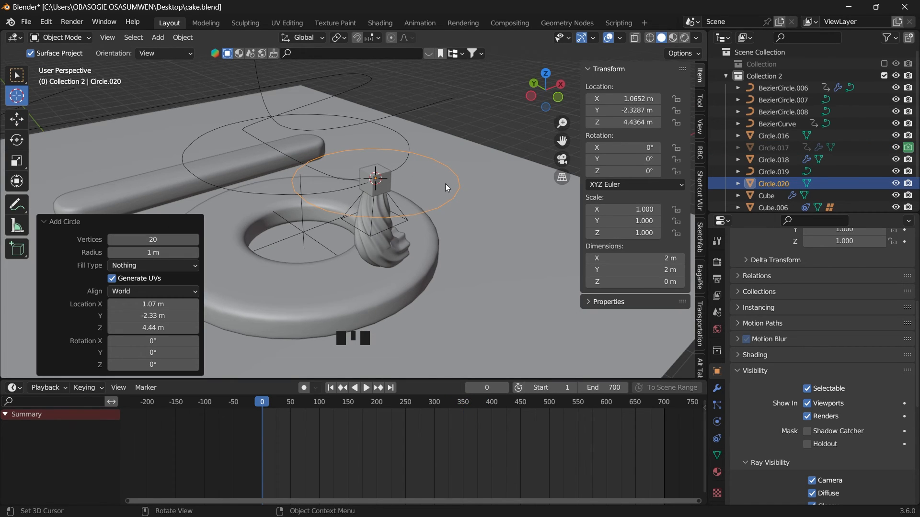
key(s)
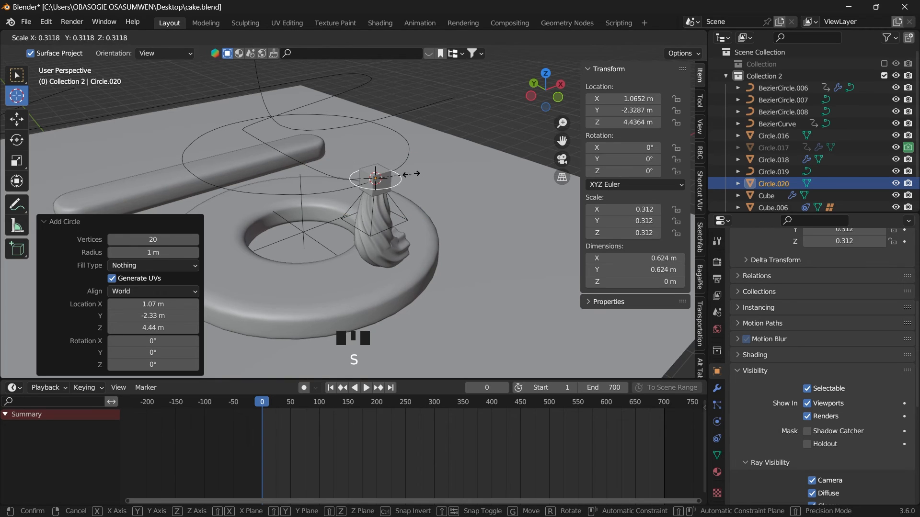
click(404, 174)
Extrude the circle upward about 1.64 m to form the nozzle tube.
key(Tab)
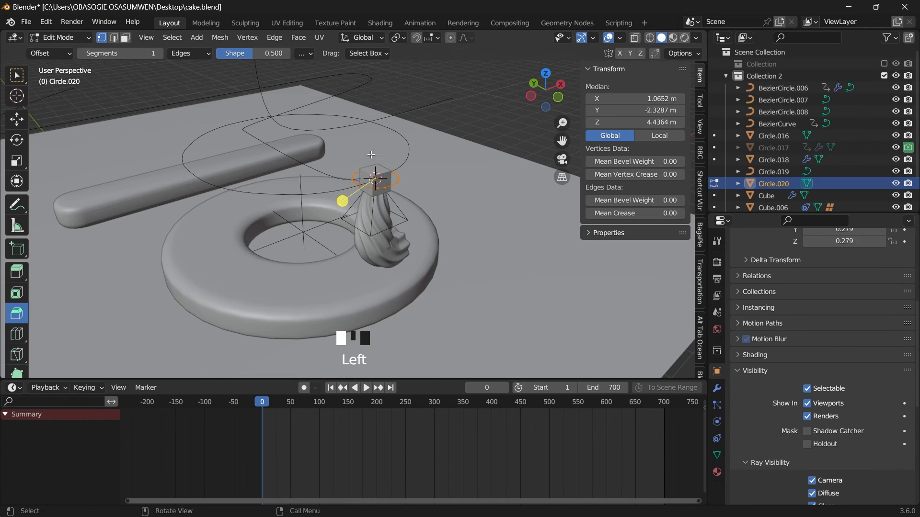
key(e)
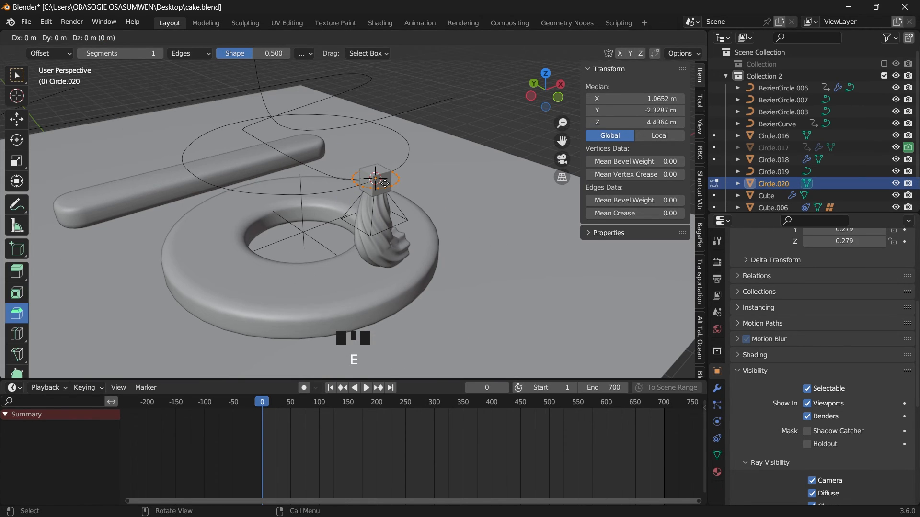
click(398, 373)
scroll(484, 187, down, 5)
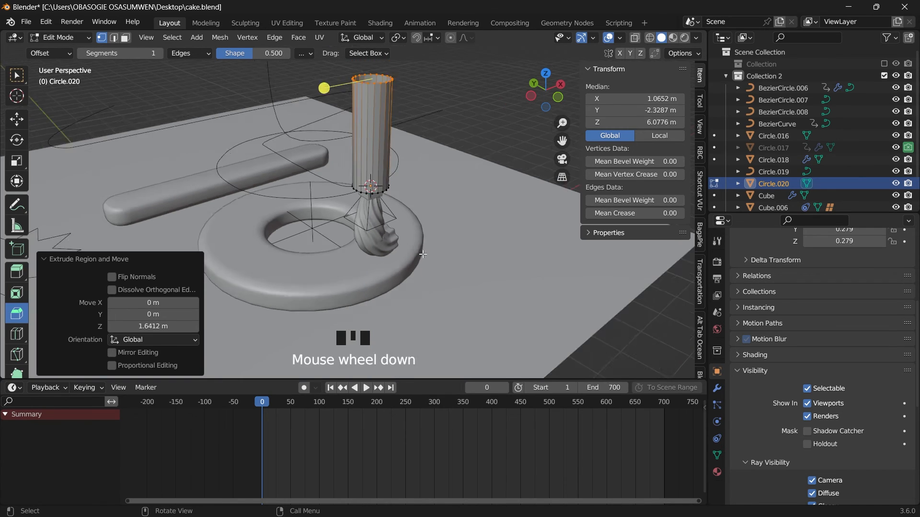
Select every other vertex of the tube's bottom ring with Checker Deselect and scale them inward to about 0.56.
drag(545, 98, 545, 84)
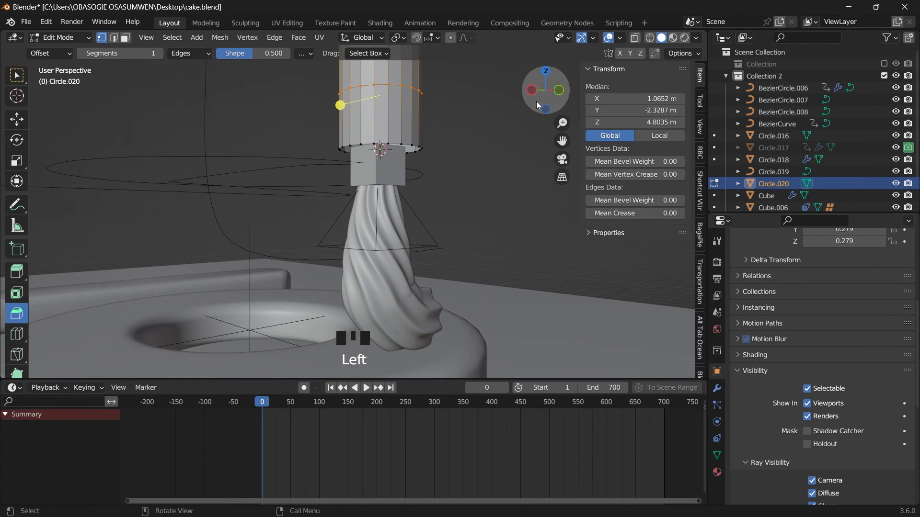
drag(299, 125, 498, 181)
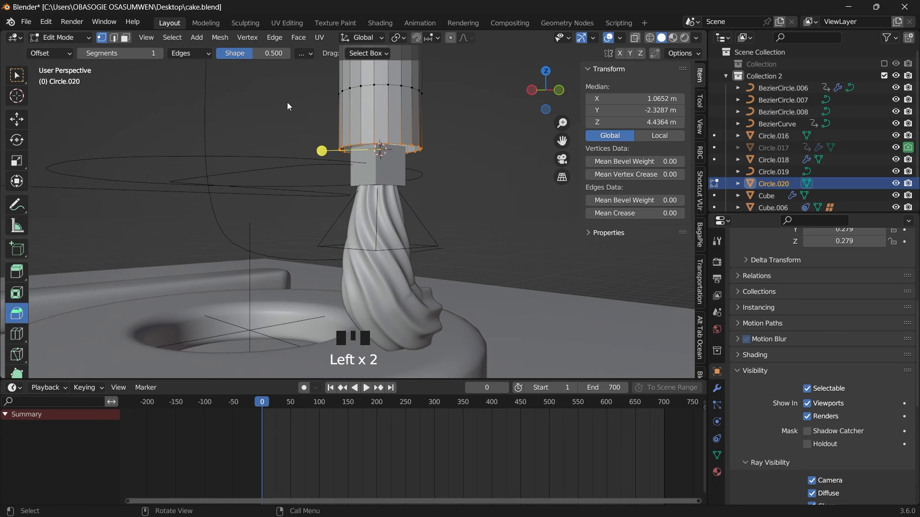
click(182, 41)
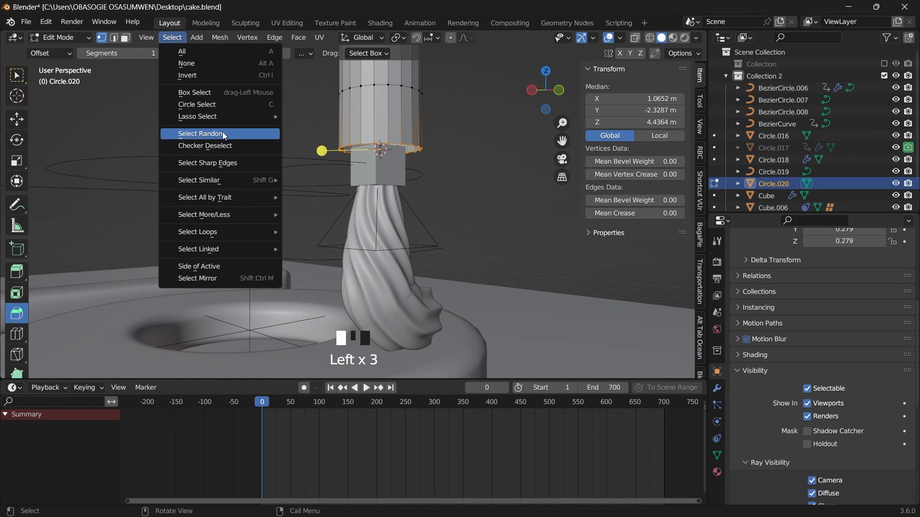
click(236, 146)
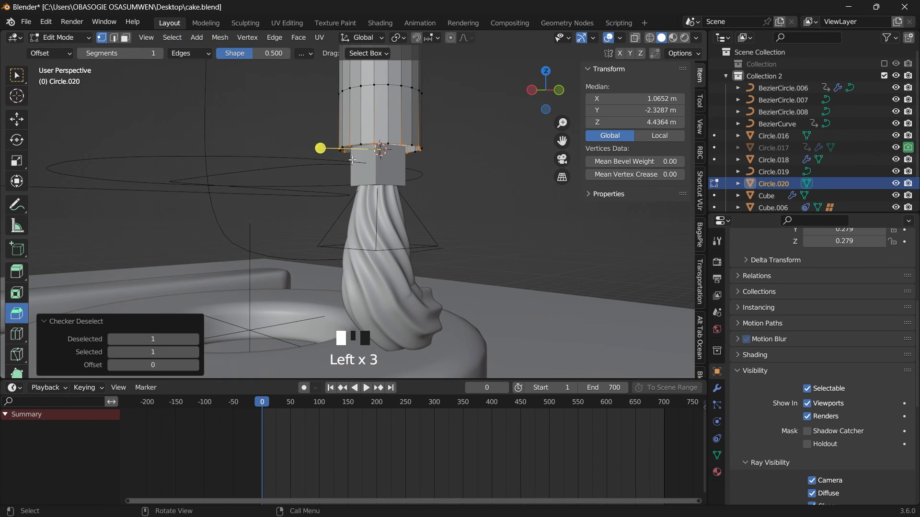
key(s)
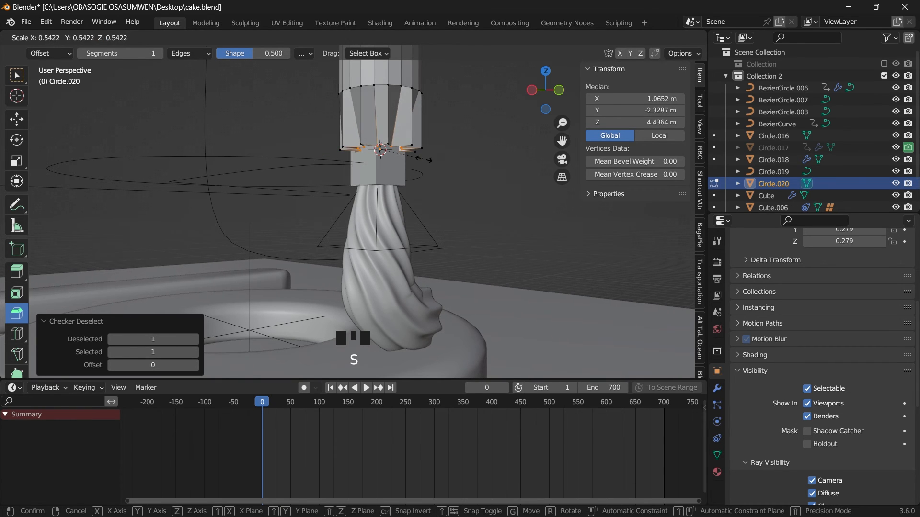
click(428, 159)
In Object Mode, move the nozzle down about 0.21 m and shift it along Y and X over the icing's tip.
drag(546, 91, 602, 97)
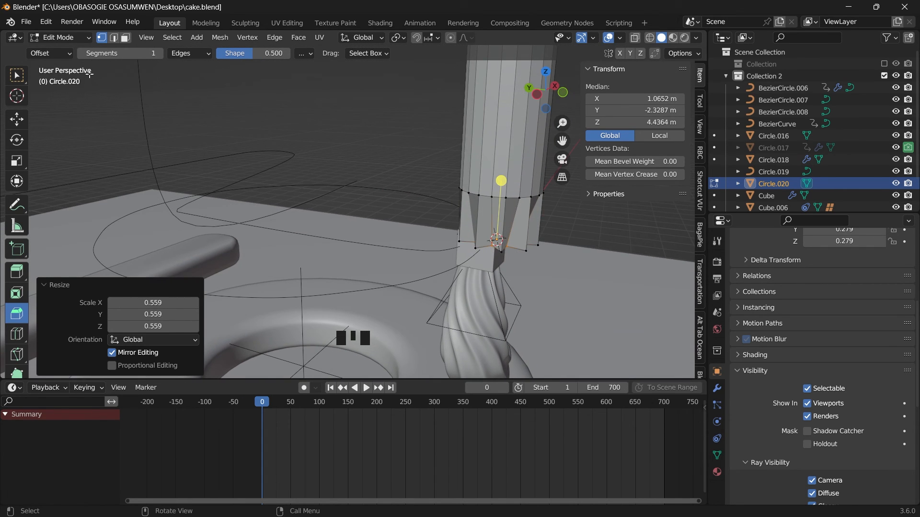
click(62, 38)
click(52, 49)
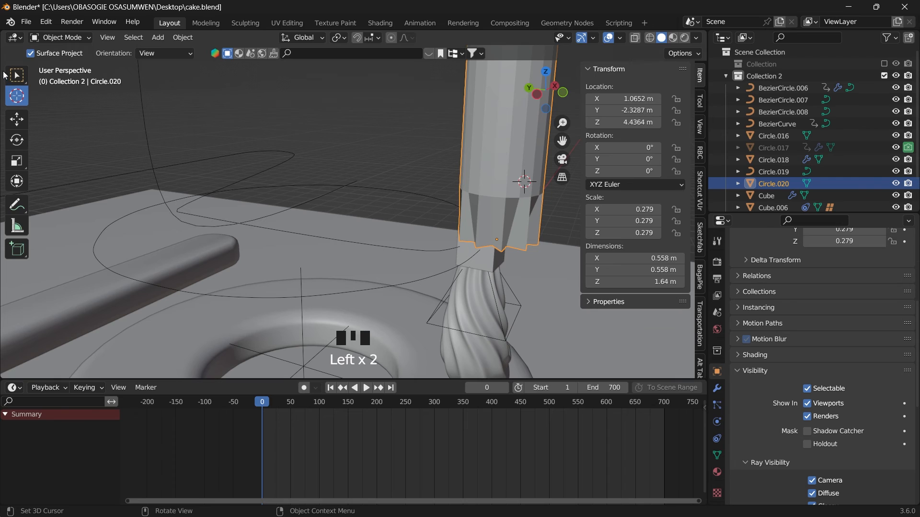
click(17, 122)
drag(469, 234, 455, 237)
drag(492, 191, 491, 222)
drag(546, 91, 518, 118)
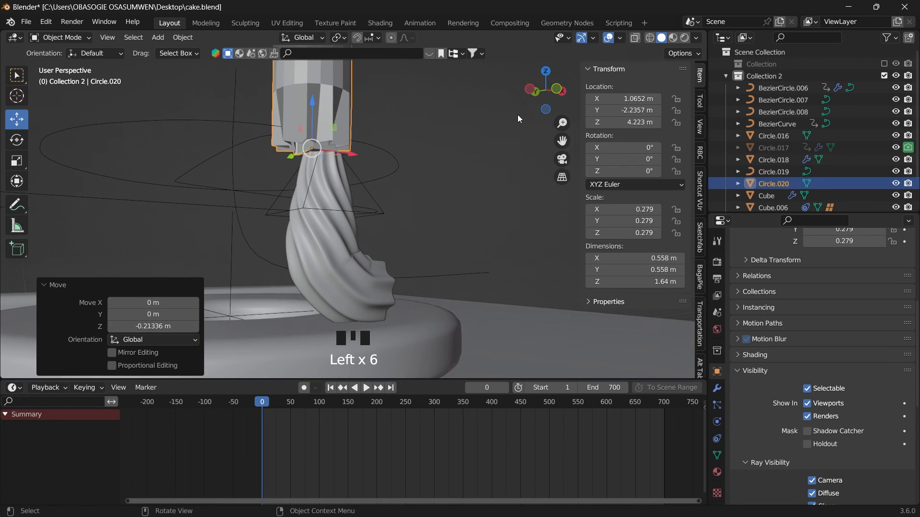
click(354, 157)
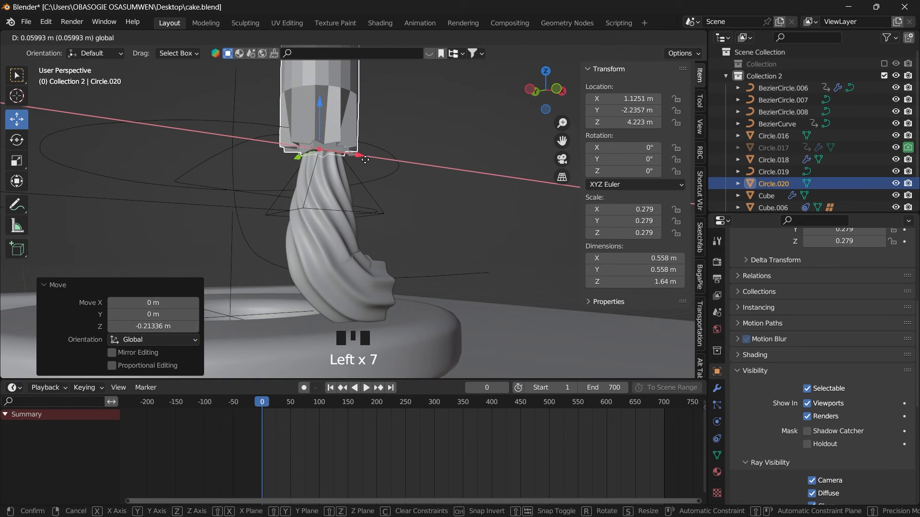
Hide Cube.006 and shift the nozzle along X to about 1.18 m over the icing.
click(307, 152)
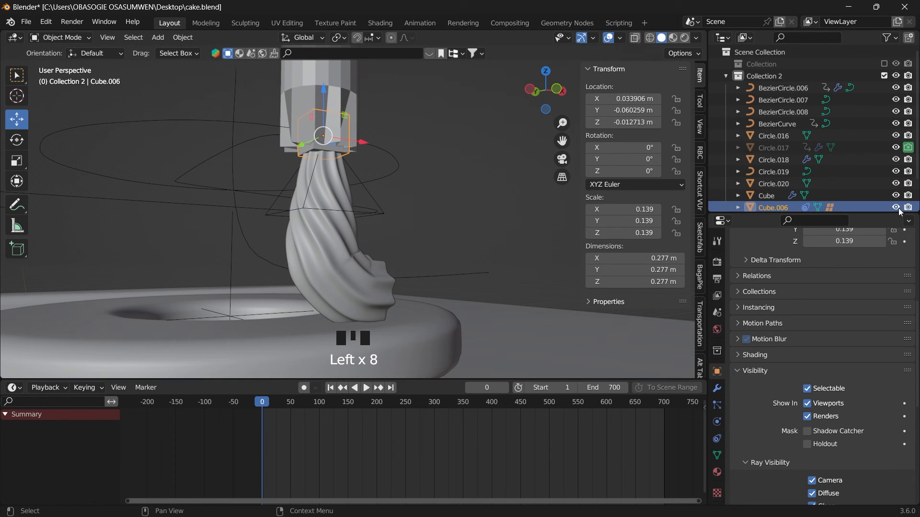
drag(568, 108, 552, 104)
click(242, 167)
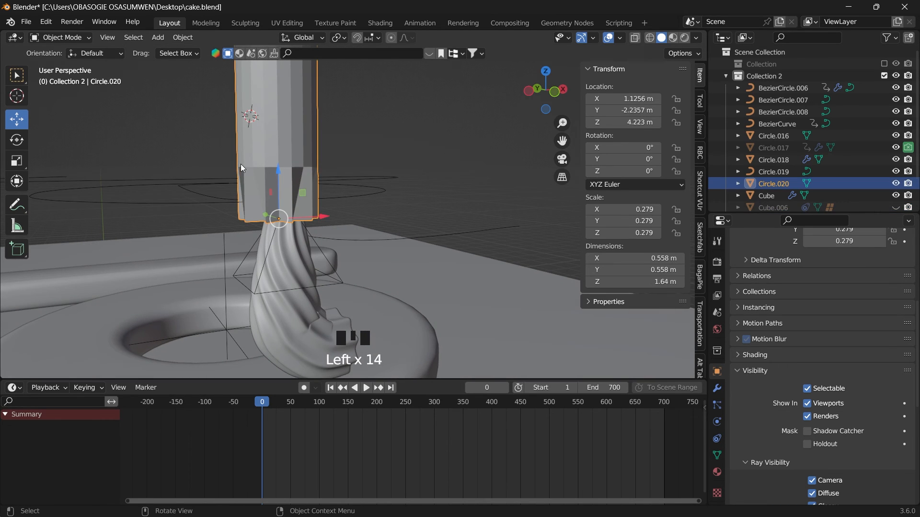
click(325, 220)
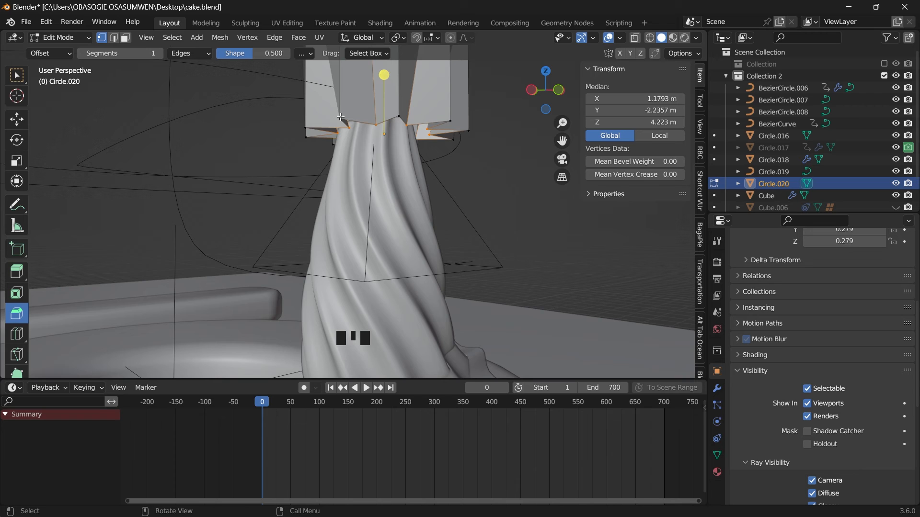
Select the outer vertices around the nozzle's bottom opening and scale them inward to taper the toothed tip.
shift+click(340, 116)
shift+click(340, 117)
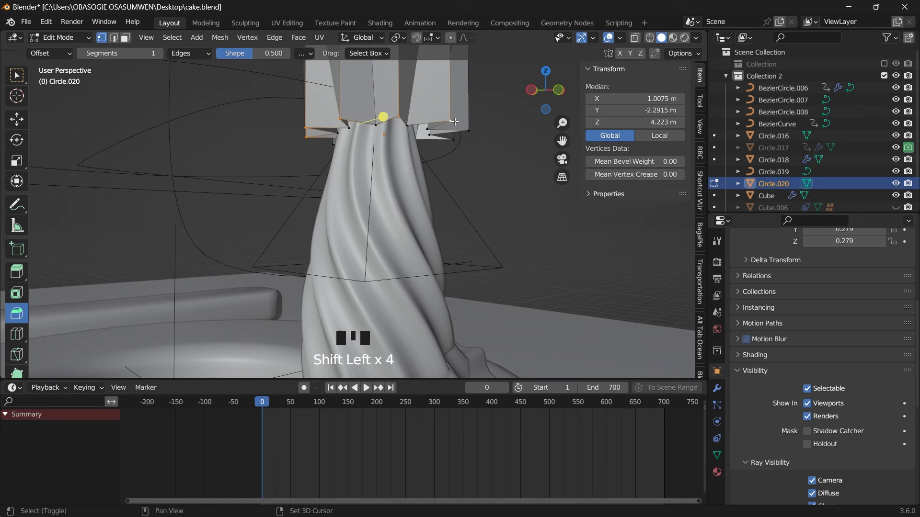
drag(549, 94, 518, 94)
shift+click(496, 115)
key(s)
click(439, 186)
key(f)
scroll(354, 211, down, 2)
In Object Mode, move the nozzle along Y to about -2.18 m to centre it on the icing.
click(61, 38)
click(65, 52)
drag(407, 218, 411, 218)
drag(549, 93, 518, 93)
Lower the nozzle tube's top ring by about 1.05 m in Edit Mode to shorten the tube.
click(61, 38)
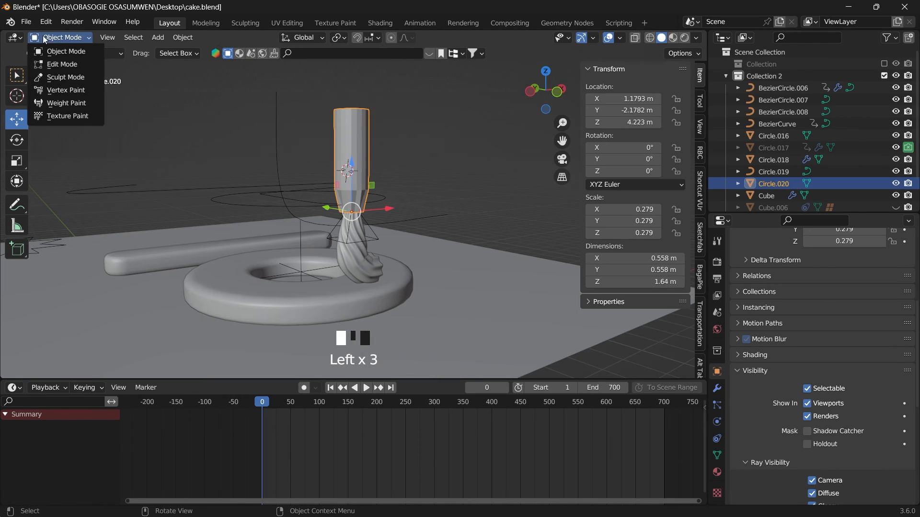
click(65, 64)
drag(427, 122, 239, 99)
click(17, 119)
key(ctrl+z)
drag(545, 96, 545, 113)
drag(363, 77, 363, 158)
scroll(383, 192, up, 2)
Extrude and scale the top ring into a stepped collar, and extrude a tube section upward from it.
key(e)
key(s)
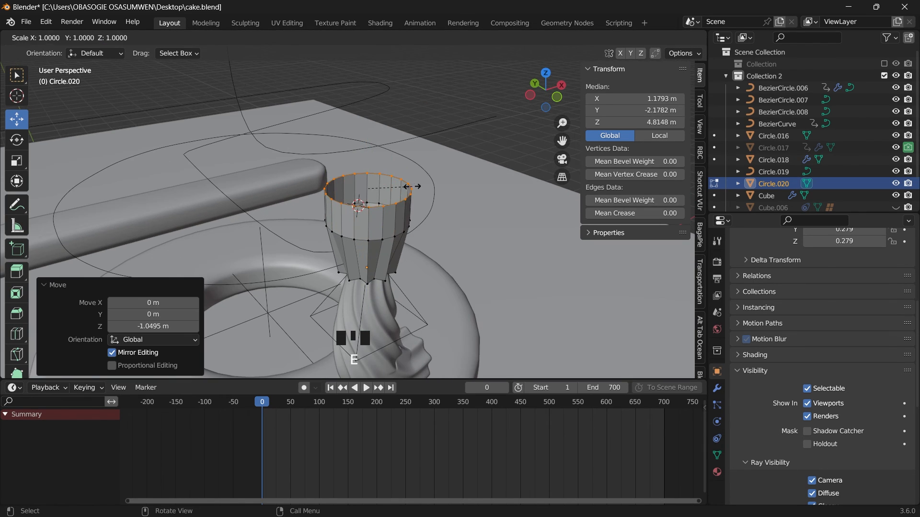
click(407, 187)
key(e)
click(407, 67)
scroll(407, 96, down, 2)
drag(562, 141, 569, 223)
drag(370, 139, 369, 136)
Extrude the new top ring inward to a scale of about 0.92 and extrude it upward as the upper tube section.
key(e)
key(s)
click(459, 245)
key(e)
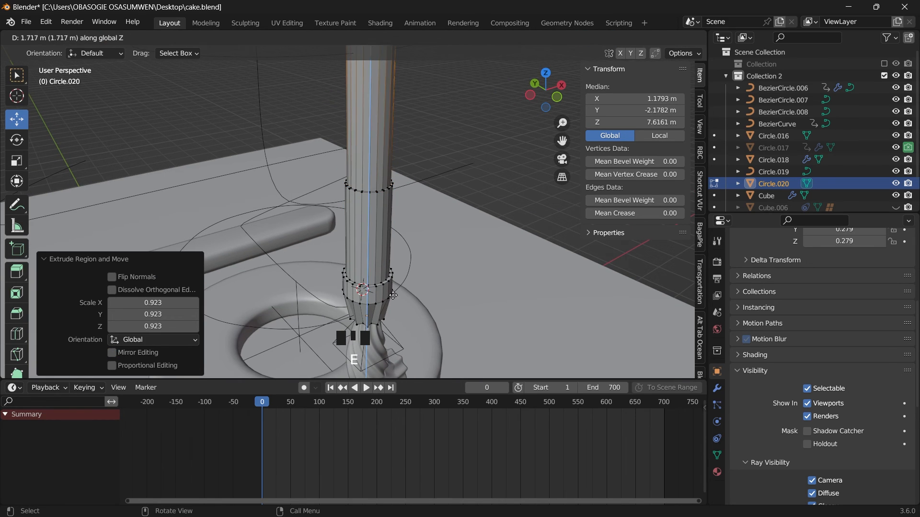
click(466, 105)
Return to Object Mode and add a Bevel modifier to the nozzle with a 0.1 m amount and 3 segments.
click(392, 176)
click(54, 37)
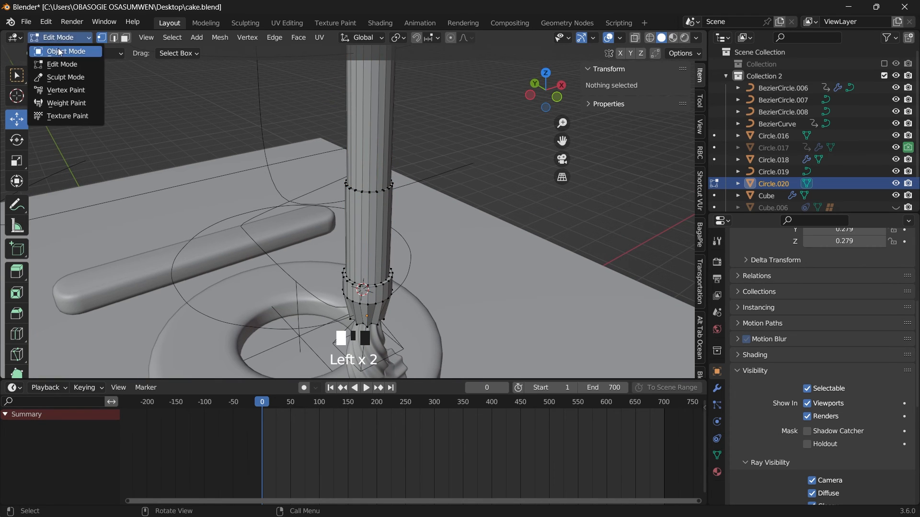
click(59, 48)
click(718, 390)
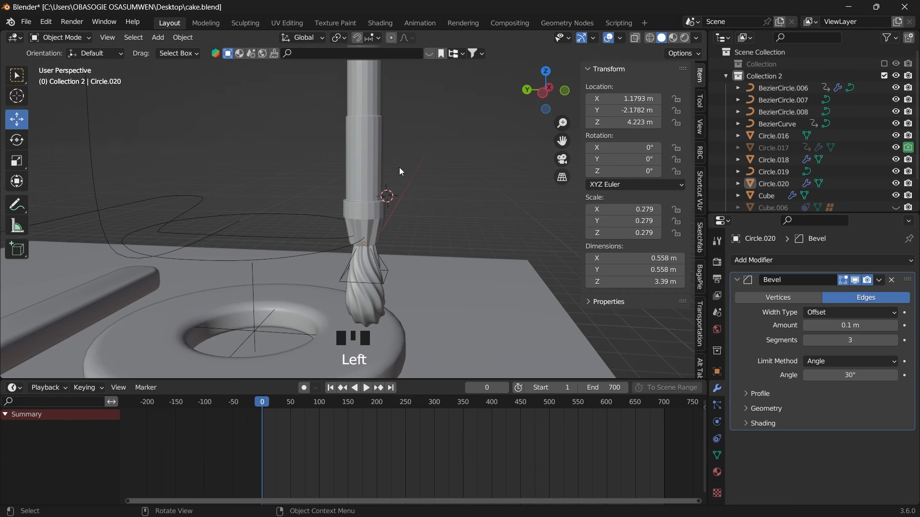
Apply Shade Smooth to the nozzle, Circle.020.
click(362, 171)
right_click(362, 171)
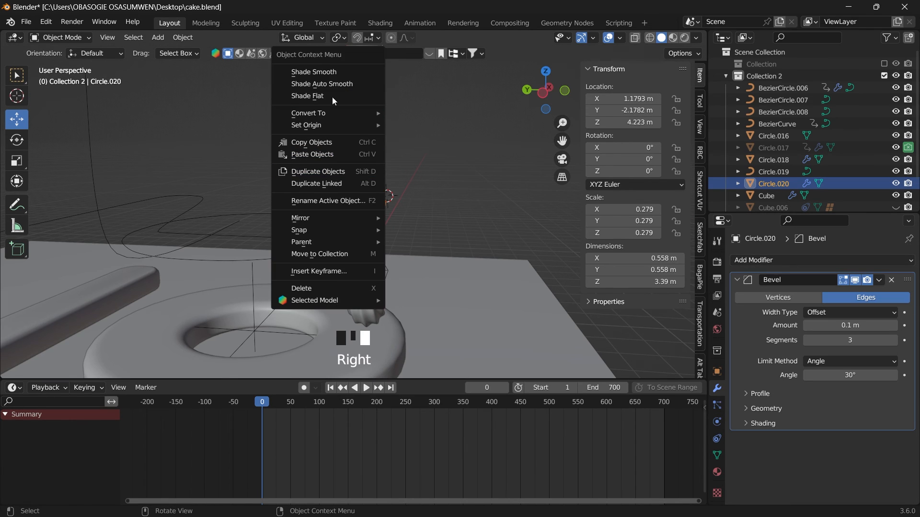
click(333, 72)
click(436, 153)
With Cube.006 shown again, parent the nozzle to it using the Object parent type.
click(381, 224)
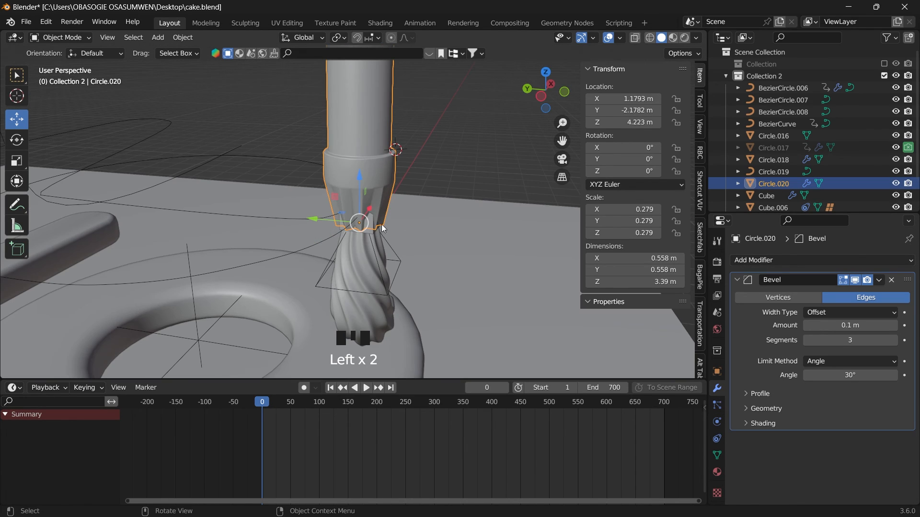
shift+click(378, 232)
key(ctrl+p)
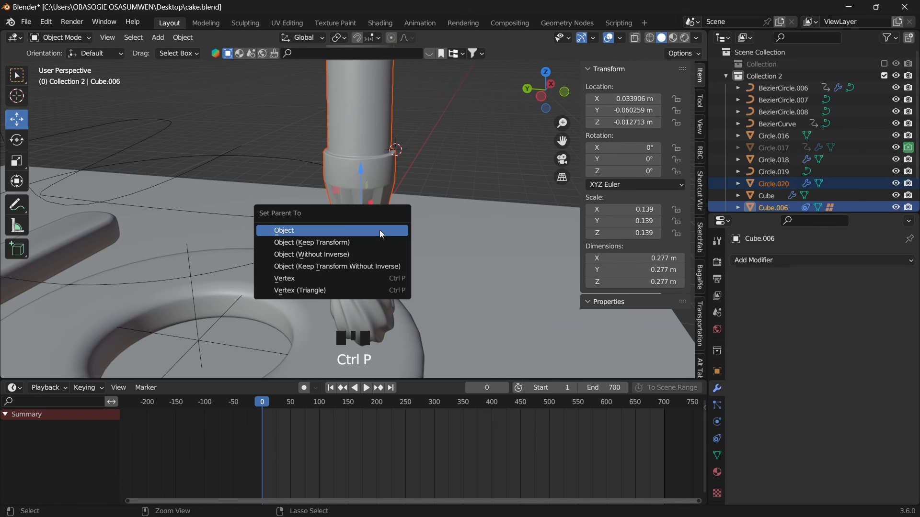
click(393, 231)
scroll(850, 194, down, 2)
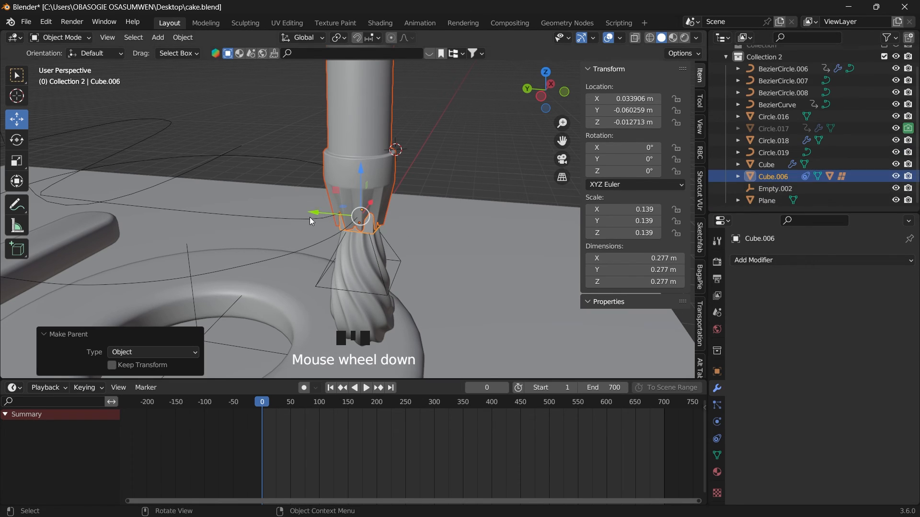
Hide Cube.006 in the viewport and play the animation to check how the nozzle follows the icing around the ring.
click(370, 232)
click(895, 176)
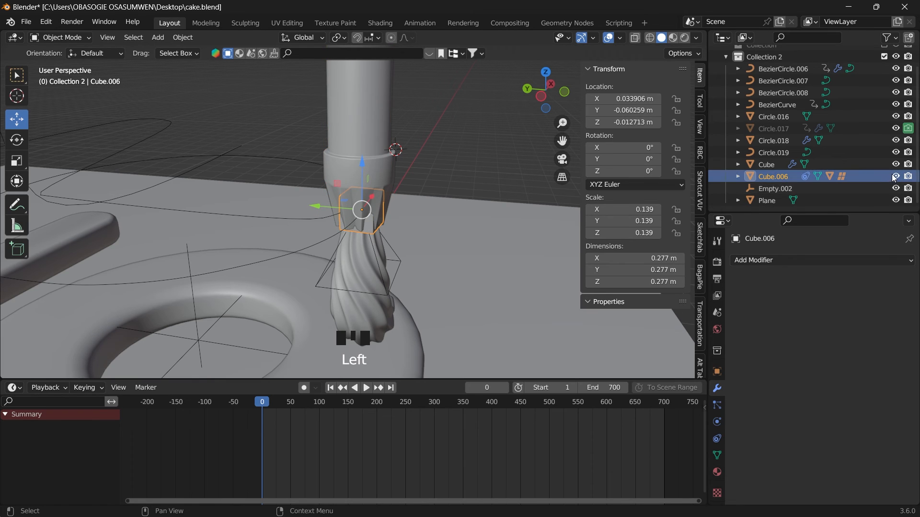
key(space)
key(space)
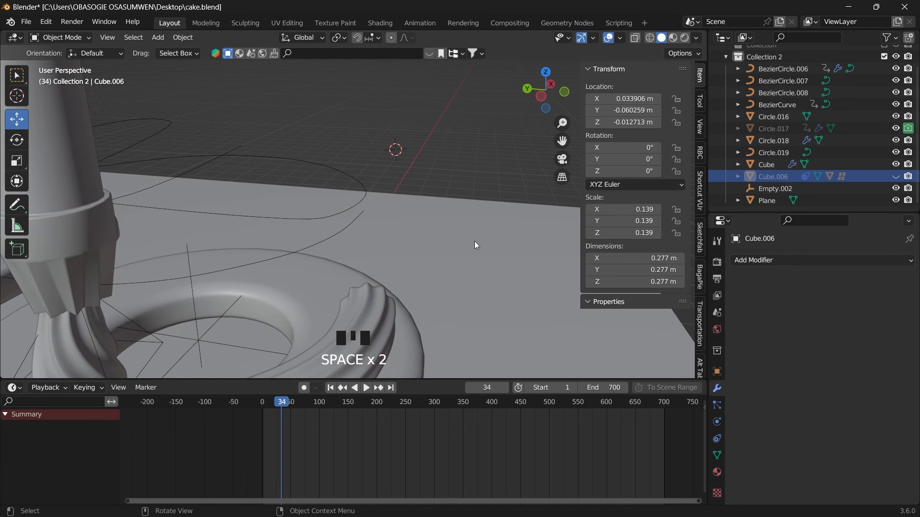
scroll(474, 241, down, 6)
key(space)
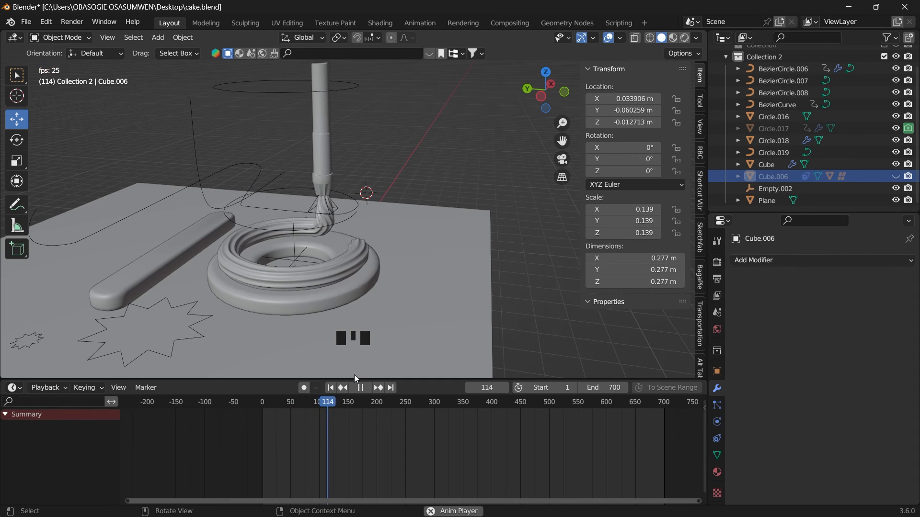
drag(338, 406, 424, 399)
key(space)
drag(529, 104, 522, 115)
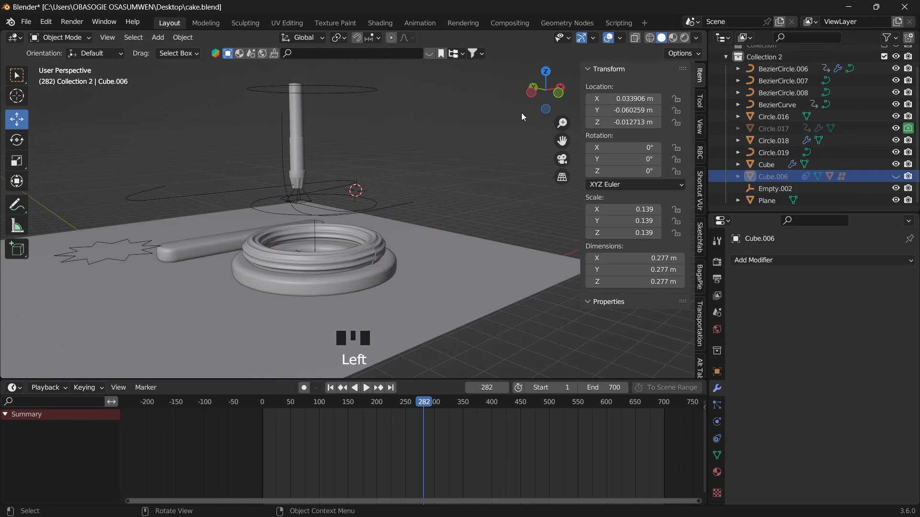
Frame the nozzle at frame 282 and play the animation to check its position as it approaches the strip.
click(297, 175)
key(KP_Decimal)
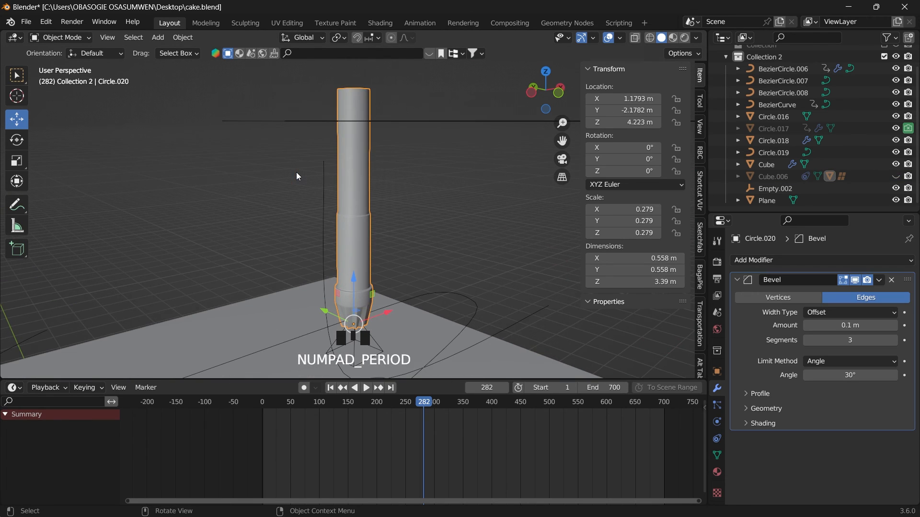
scroll(438, 189, down, 3)
drag(562, 141, 557, 73)
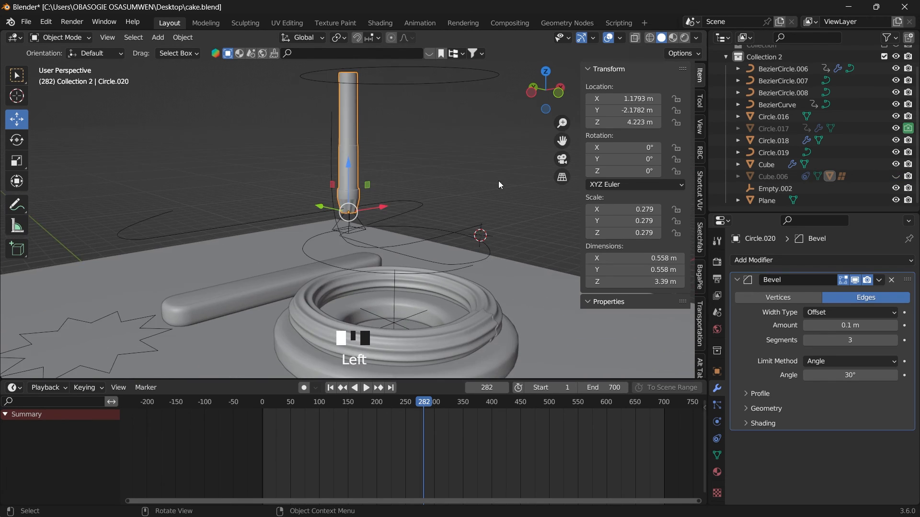
key(space)
key(space)
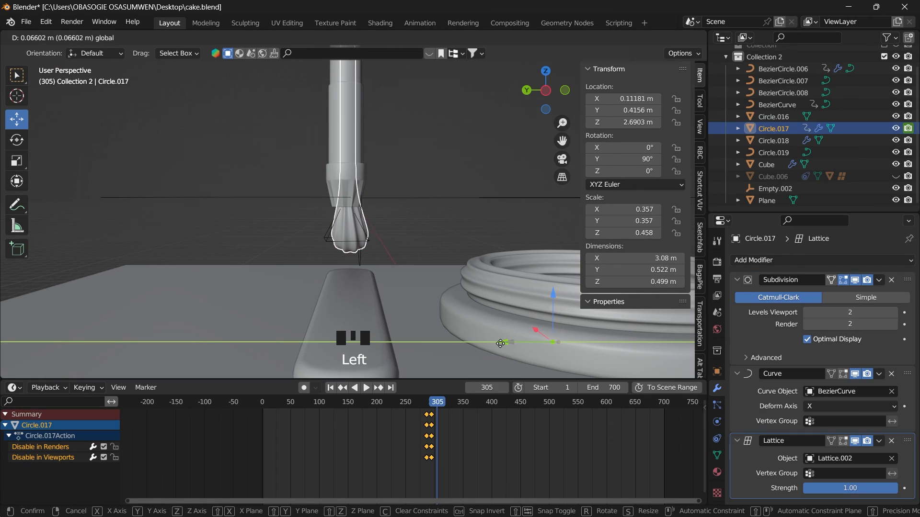
Move the strip icing, Circle.017, along Y to about 0.457 m and replay the piping over the strip.
key(space)
key(space)
key(space)
key(space)
key(space)
click(411, 405)
key(space)
key(space)
key(space)
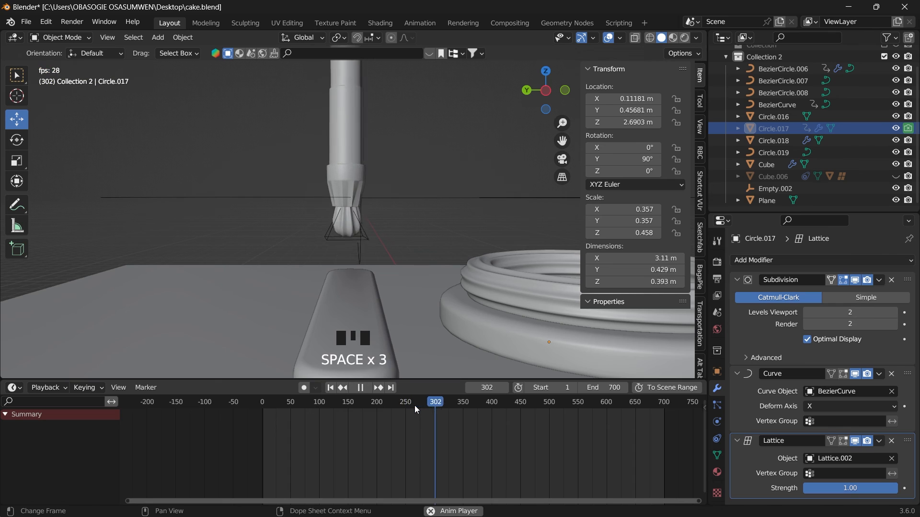
key(space)
key(space)
drag(542, 98, 431, 117)
key(space)
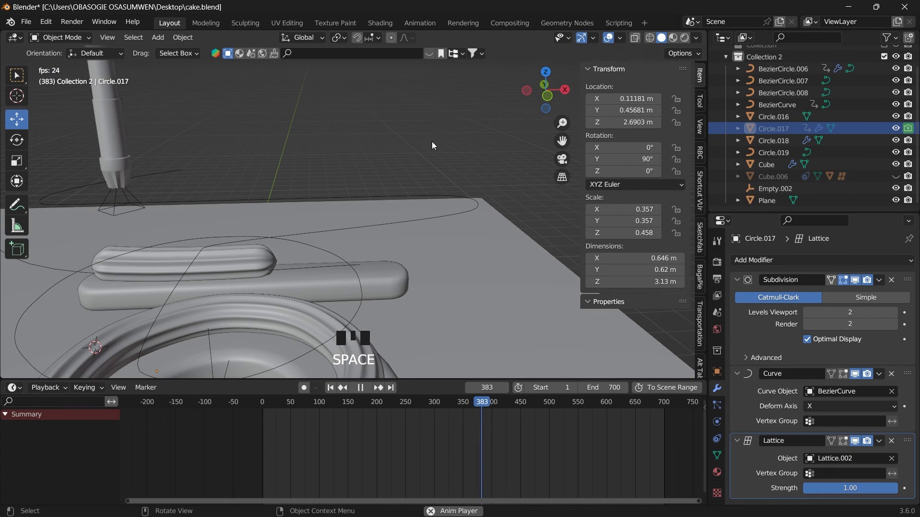
Extrude the new circle about 0.49 m down along Z, fill its top with a face and return to Object Mode.
key(e)
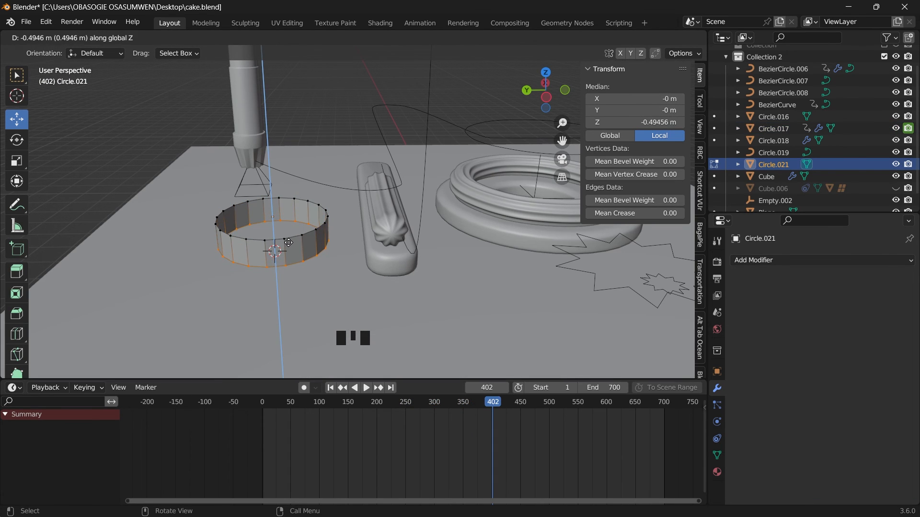
click(289, 243)
alt+click(229, 205)
key(f)
click(231, 204)
click(61, 38)
click(72, 51)
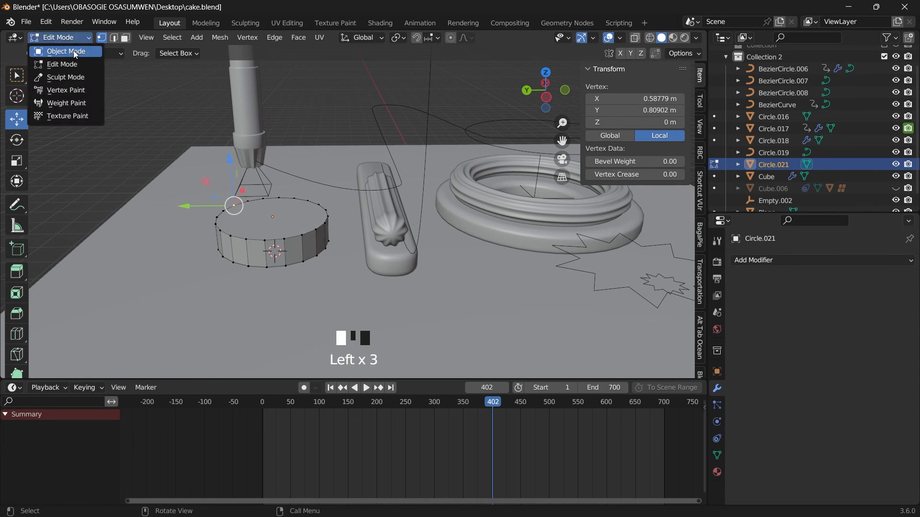
Lower the disc slightly and add a Bevel modifier with a 0.1 m amount and 4 segments.
drag(271, 172, 270, 183)
drag(546, 98, 642, 79)
drag(451, 180, 448, 181)
middle_drag(448, 181, 337, 197)
click(777, 261)
click(670, 308)
click(894, 341)
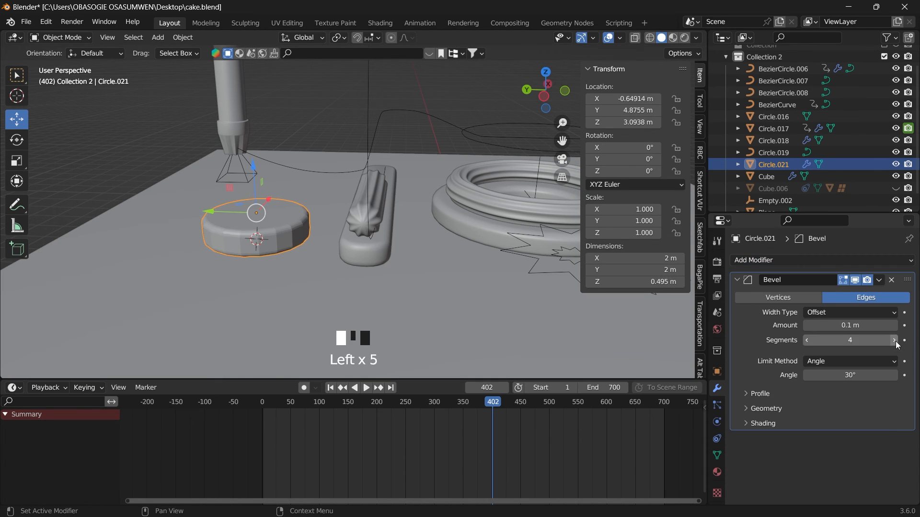
Add a Subdivision modifier to the disc and raise its viewport level.
scroll(336, 225, up, 4)
click(776, 261)
click(685, 474)
click(894, 472)
scroll(335, 225, up, 4)
Apply Shade Smooth to the ring icing, BezierCircle.006.
click(349, 281)
click(402, 201)
right_click(402, 202)
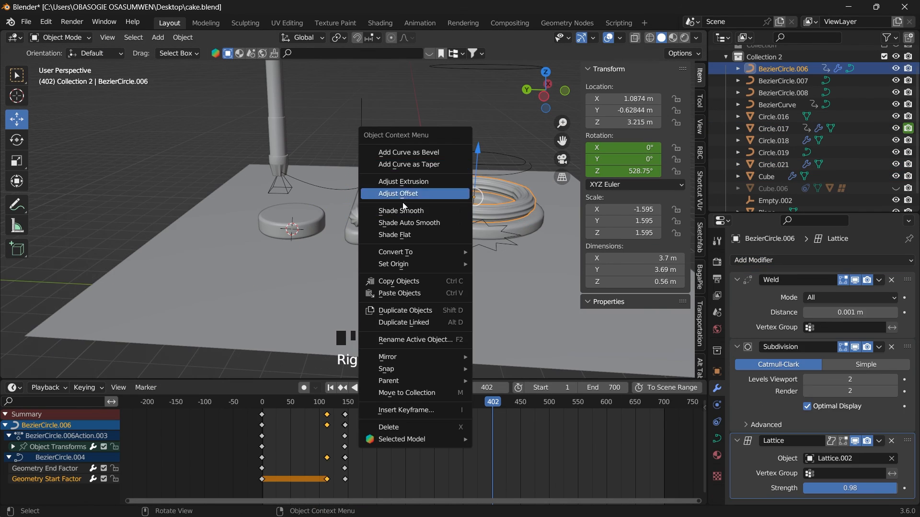
click(402, 212)
Move the small disc along Y until it sits beneath the nozzle.
click(254, 213)
drag(205, 190, 175, 191)
drag(546, 93, 479, 103)
scroll(348, 271, down, 2)
Duplicate the large star outline, Circle.016, and place the copy just above the small disc.
click(364, 276)
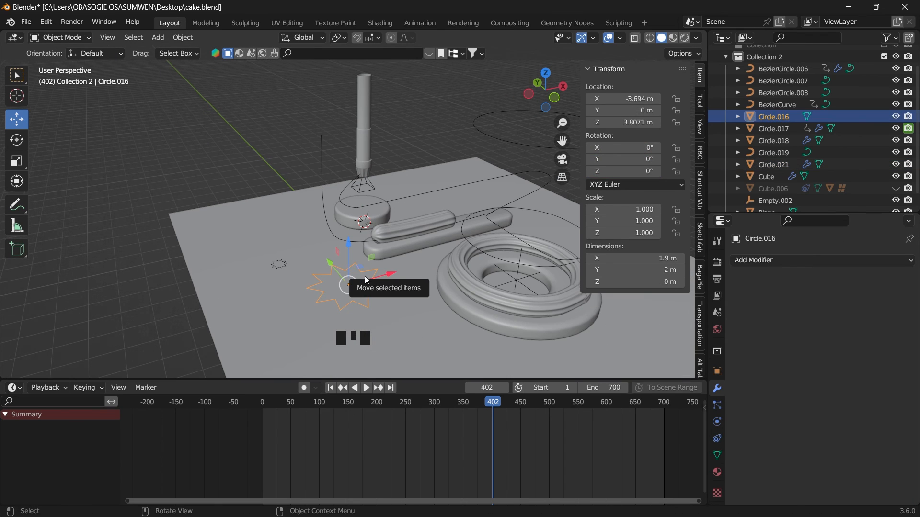
right_click(364, 276)
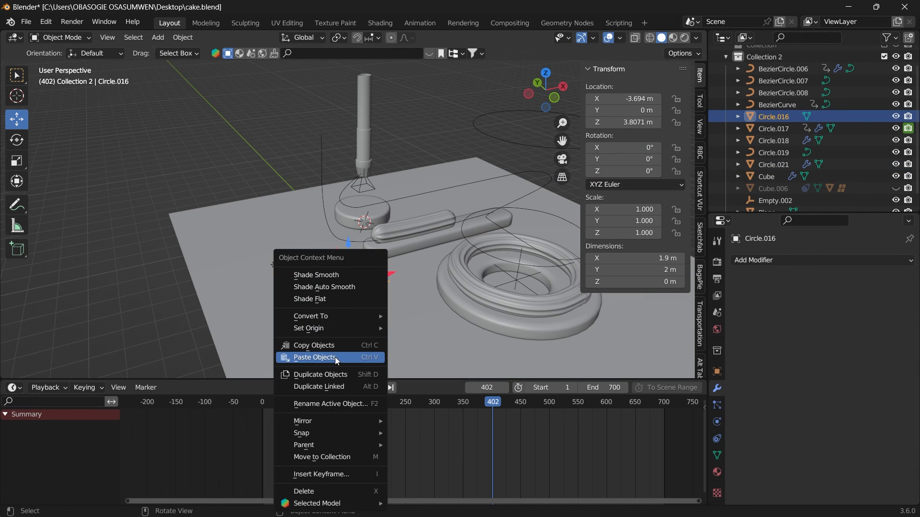
click(338, 375)
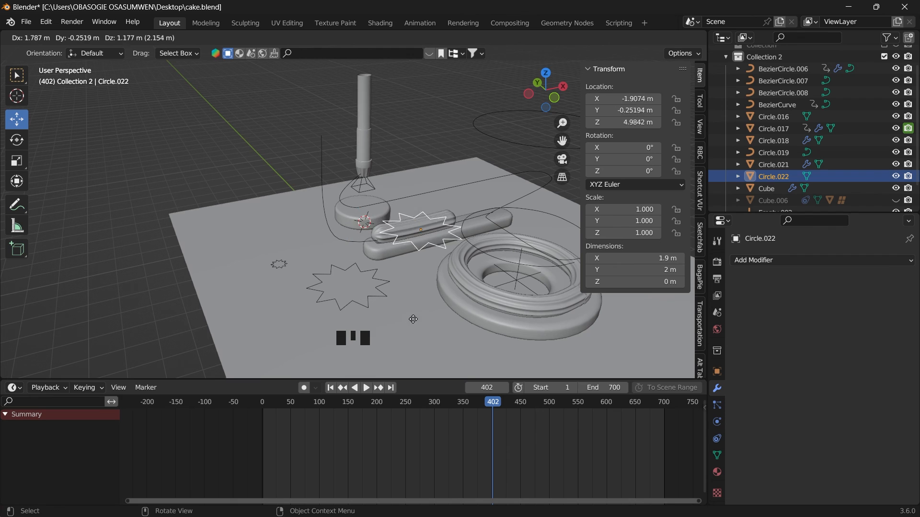
click(443, 321)
drag(435, 222, 365, 167)
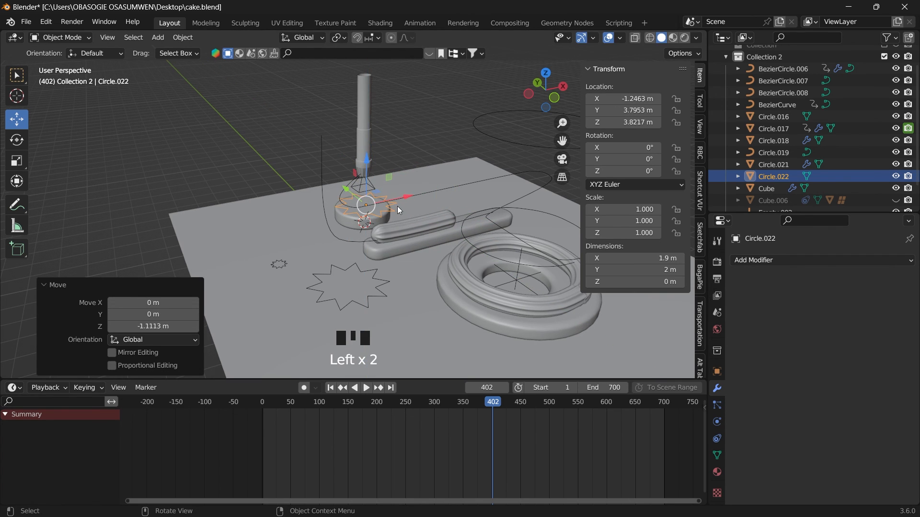
Scale the duplicated star outline to about 0.479.
key(KP_Decimal)
key(s)
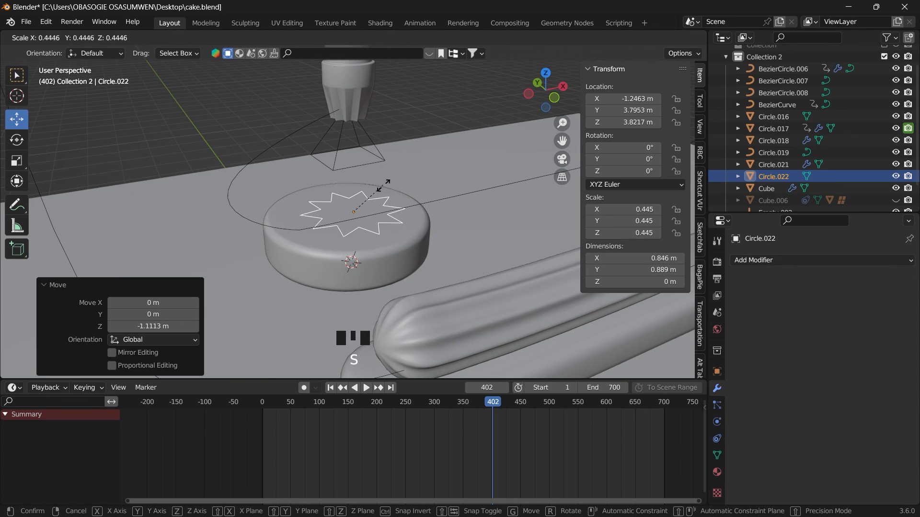
click(387, 183)
In Edit Mode, extrude the star outline up about 0.64 m and merge its top vertices at center into a point.
key(Tab)
click(379, 216)
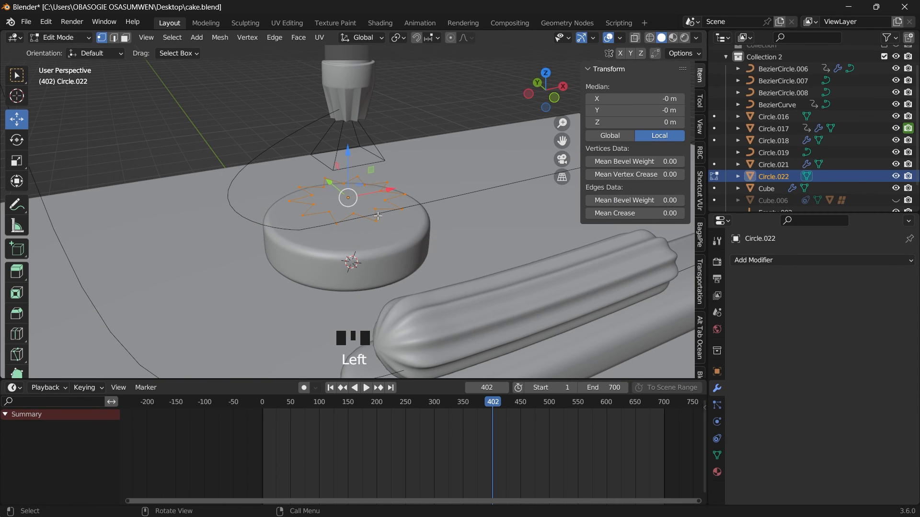
key(e)
click(401, 157)
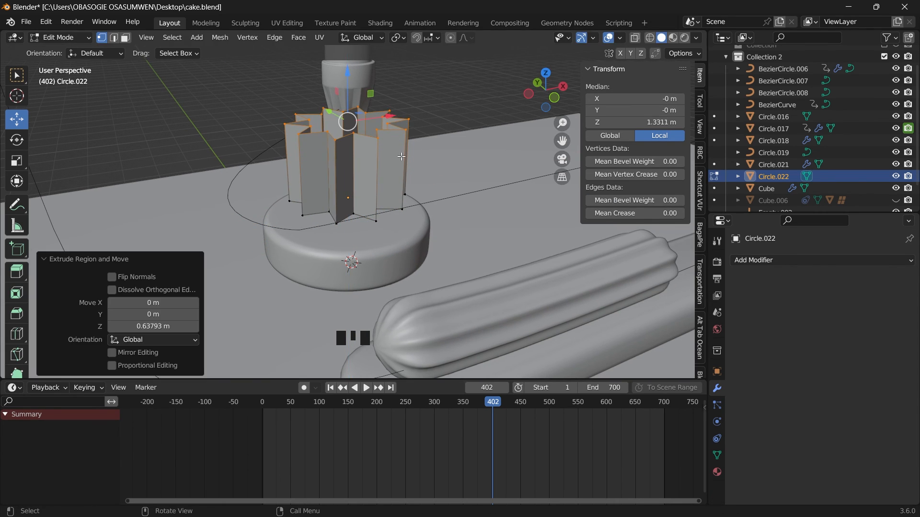
key(s)
click(439, 154)
key(m)
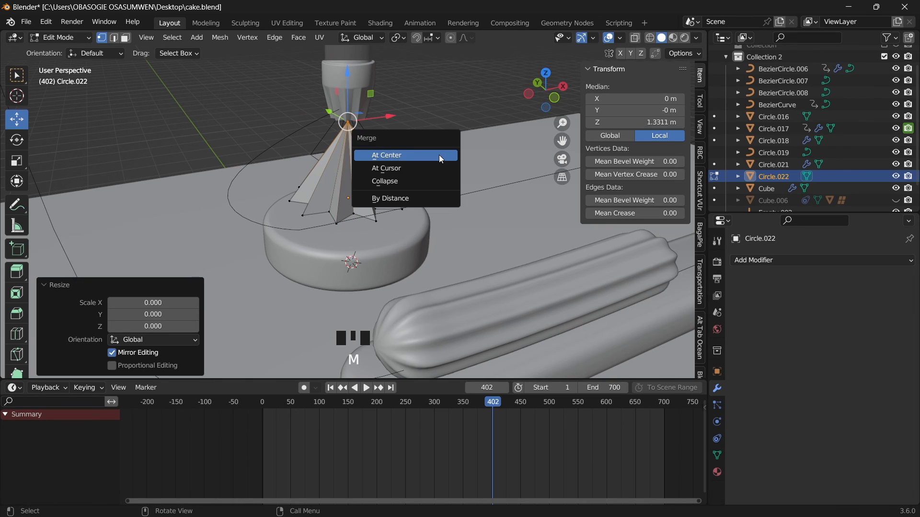
click(439, 157)
Try to add a single loop cut around the star-shaped cone.
click(339, 182)
key(ctrl+r)
click(386, 156)
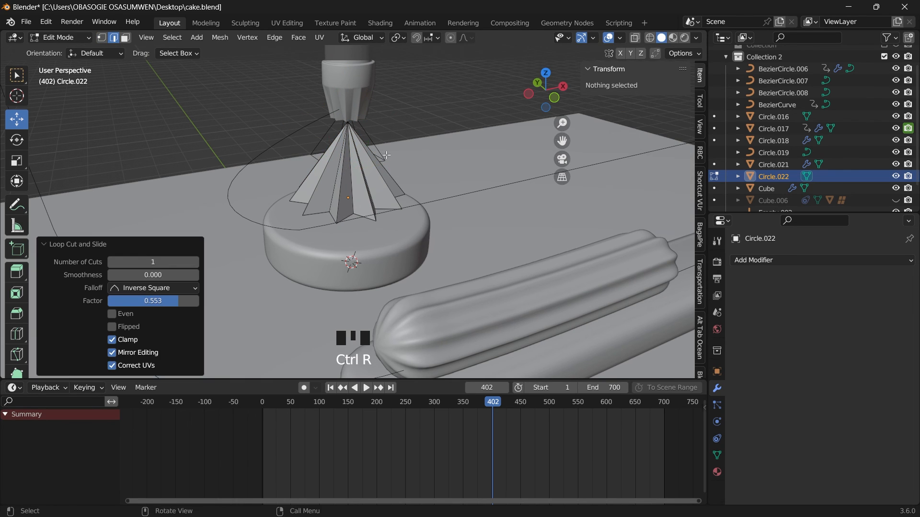
Extrude the cone's base edge loop down along Z, scale it to 0 and merge it at center to close the underside.
drag(539, 98, 618, 63)
alt+click(364, 199)
key(e)
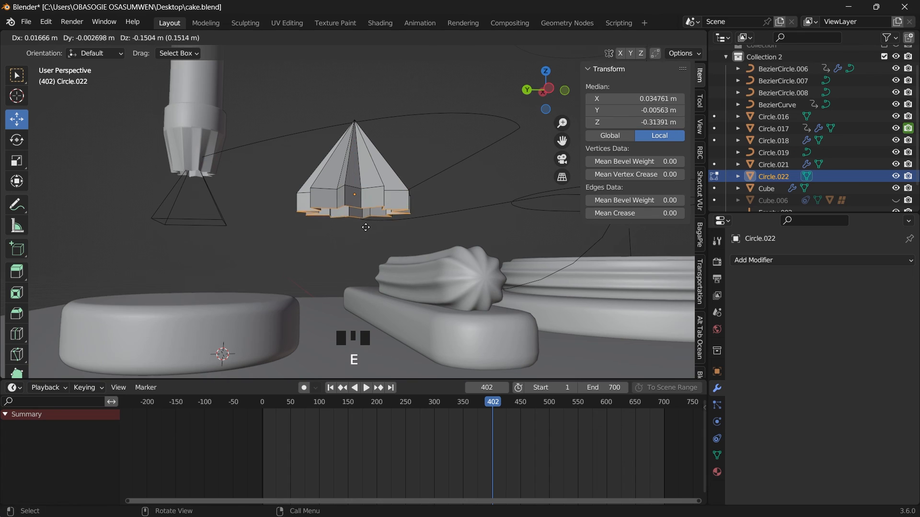
key(z)
click(372, 229)
key(s)
key(0)
click(399, 232)
key(m)
click(398, 234)
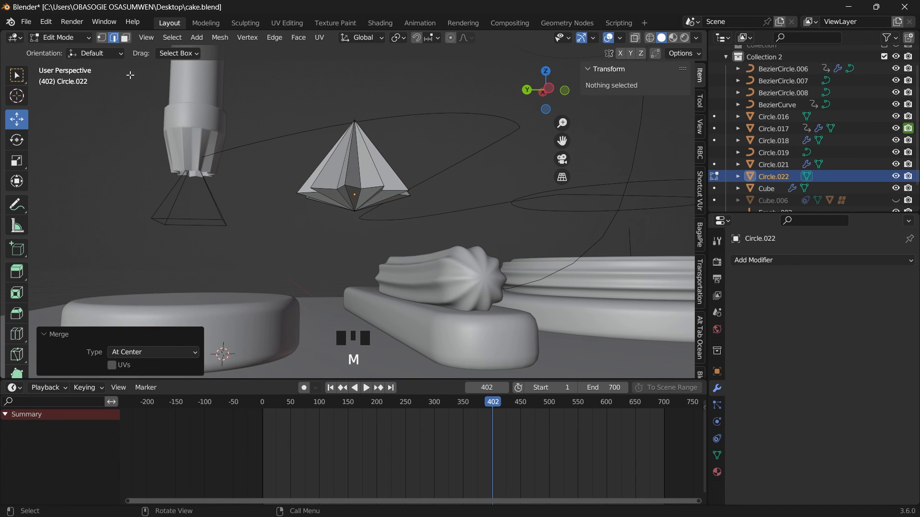
In Object Mode, place the star-shaped drop on the small disc beneath the nozzle and scale it to about 0.711.
scroll(377, 191, down, 5)
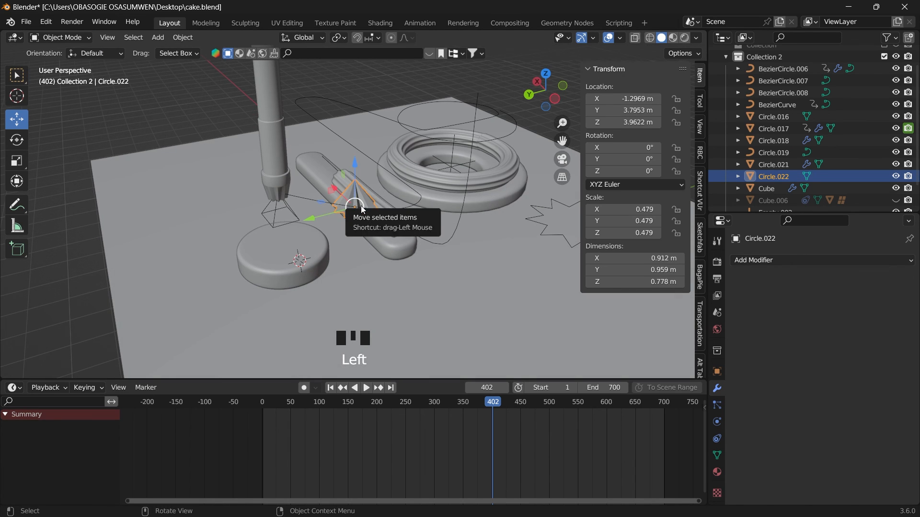
drag(361, 206, 323, 246)
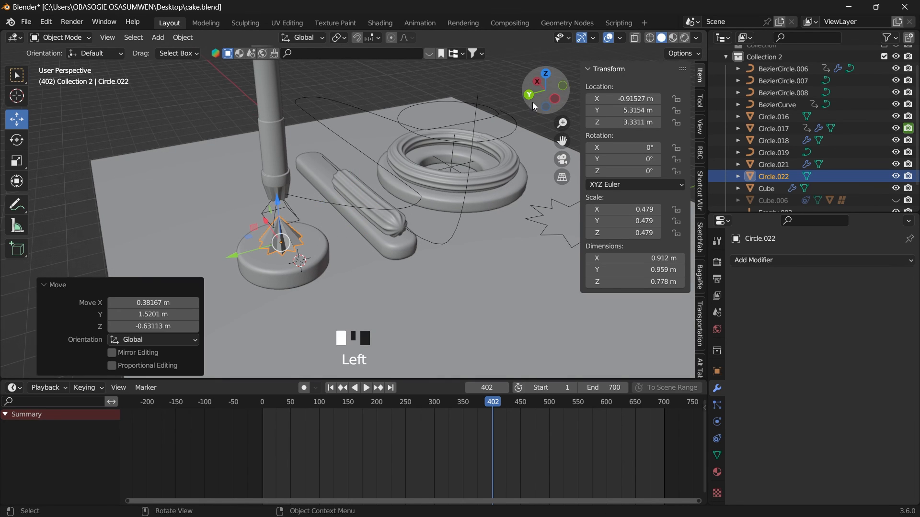
drag(546, 91, 555, 96)
scroll(441, 215, up, 2)
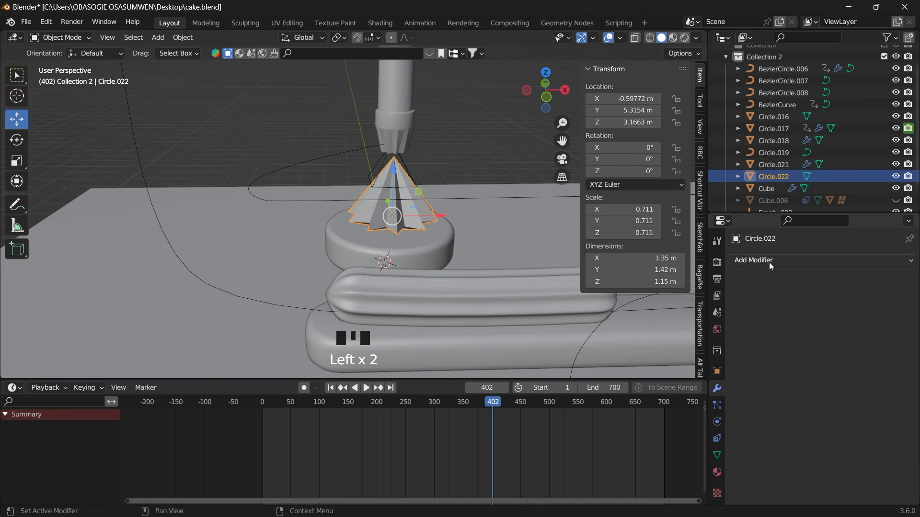
Add a Subdivision modifier with viewport level 2 to the star-shaped drop, Circle.022.
click(770, 261)
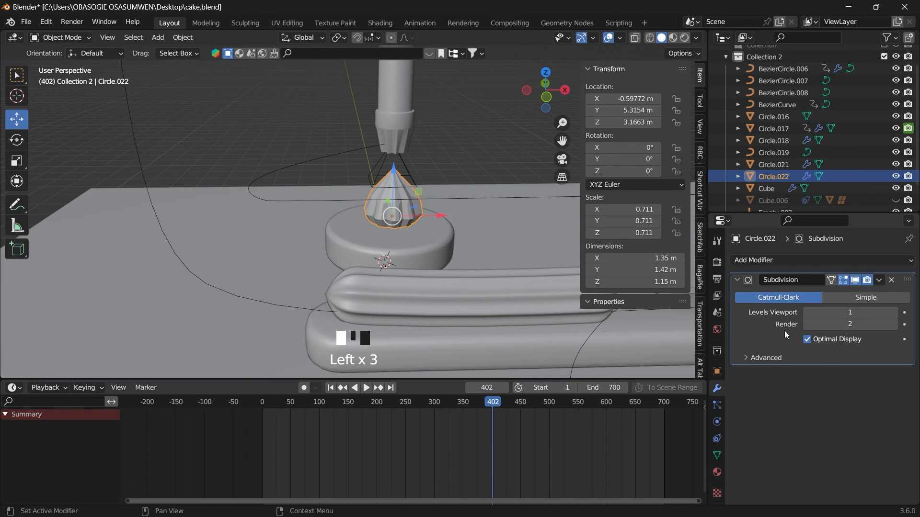
click(892, 312)
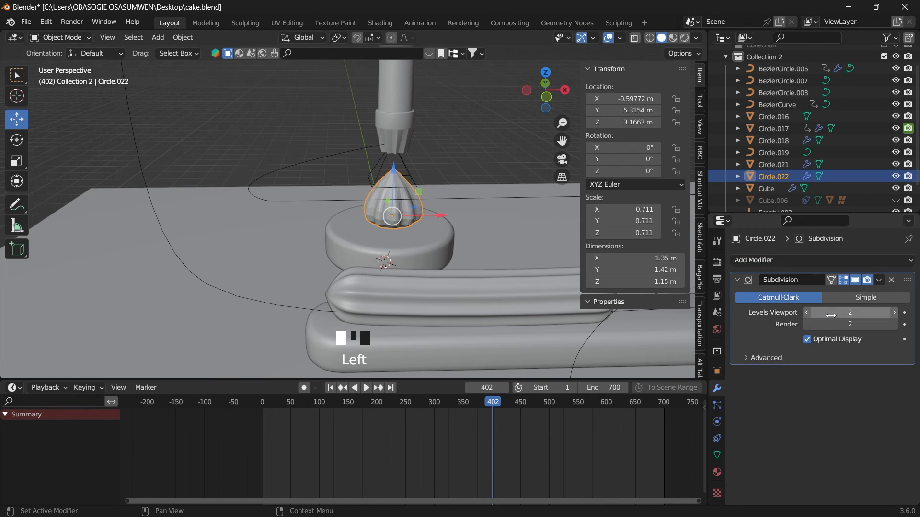
scroll(438, 142, up, 6)
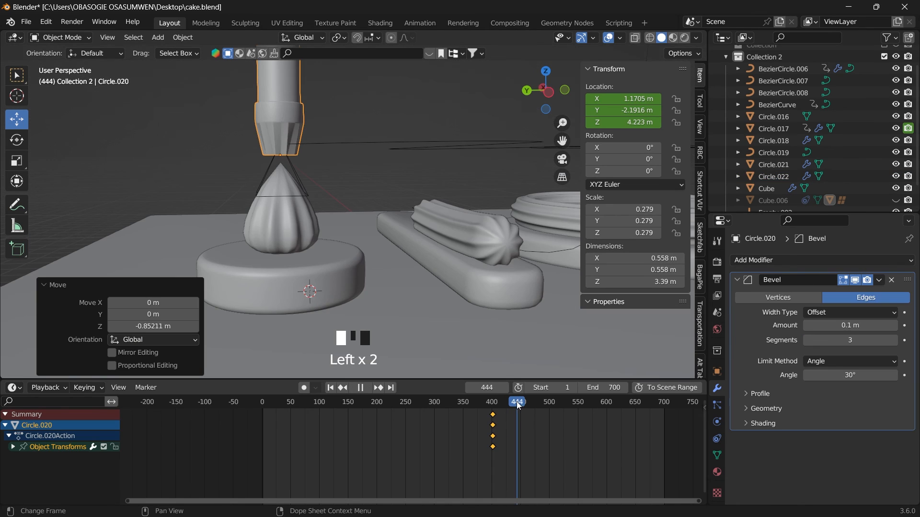
At frame 440, lower the nozzle about 0.8 m along Z into the drop and insert a Location keyframe.
key(space)
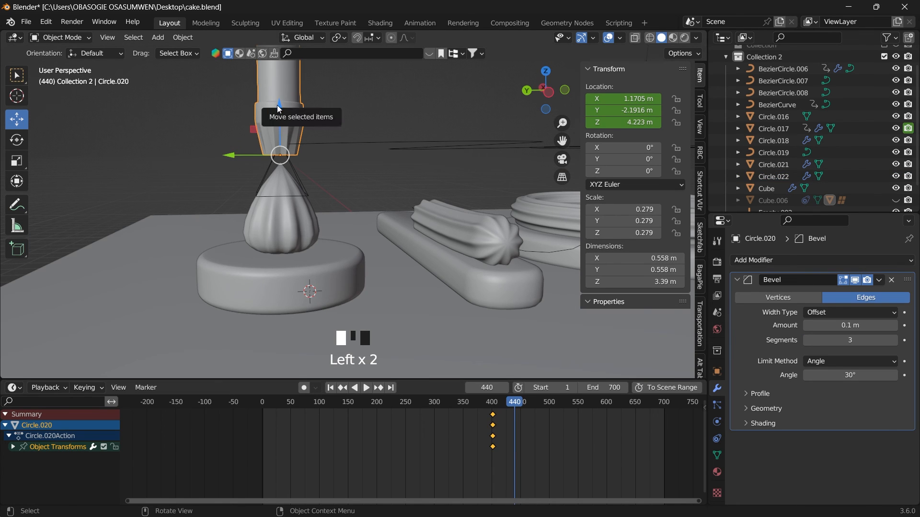
drag(278, 108, 277, 177)
key(i)
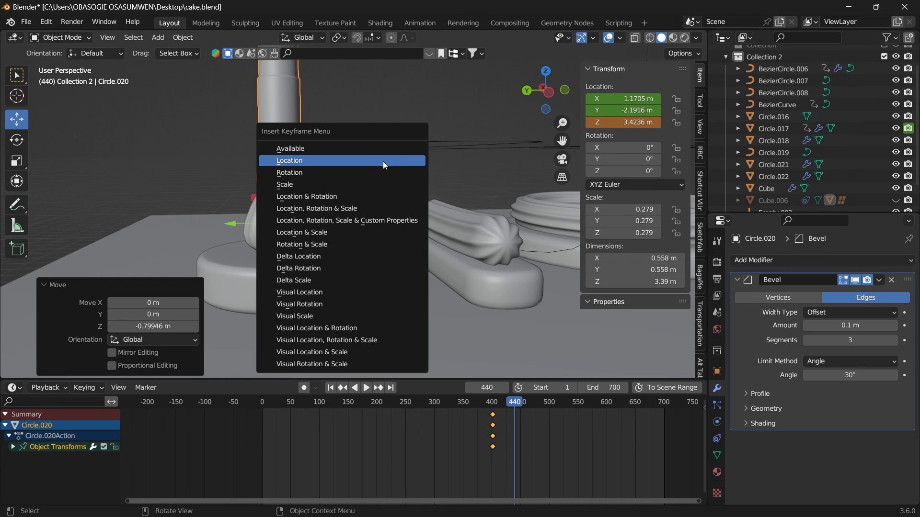
click(384, 161)
Copy the nozzle's raised starting keyframe, paste it at frame 479 and play back the motion.
drag(516, 408, 536, 408)
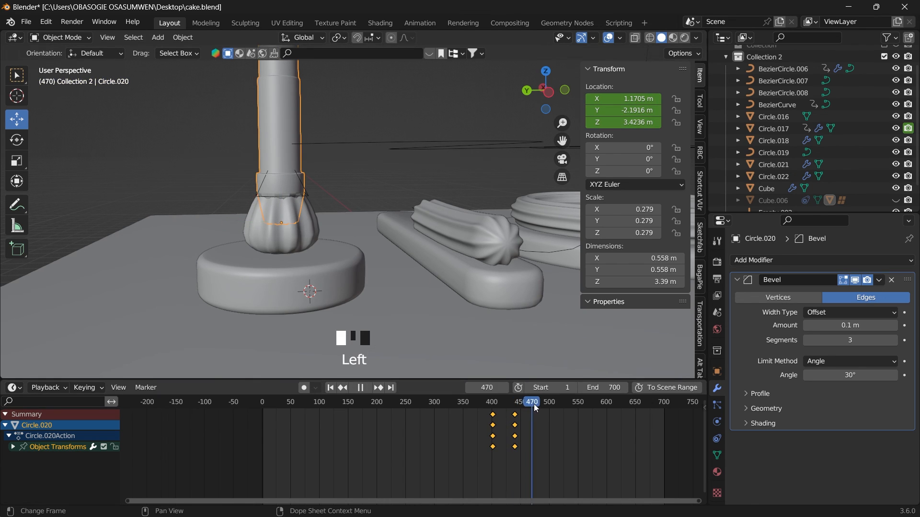
right_click(494, 420)
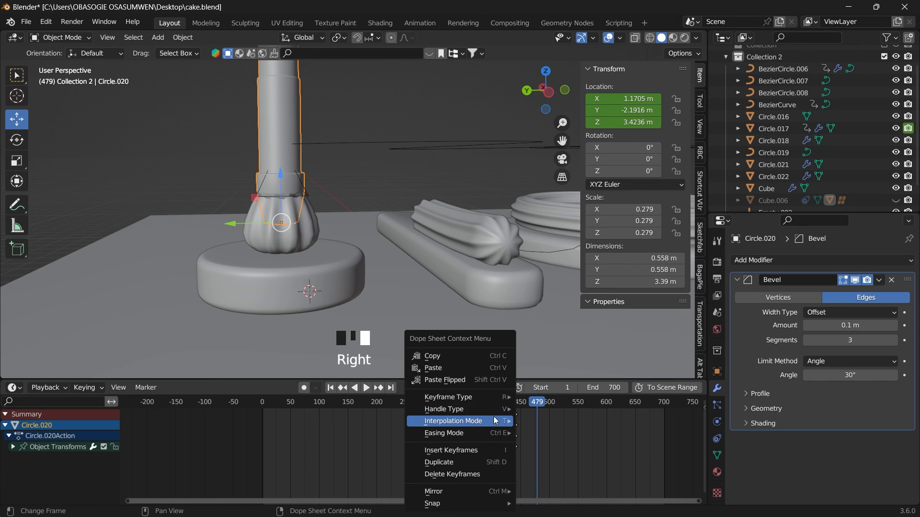
right_click(542, 421)
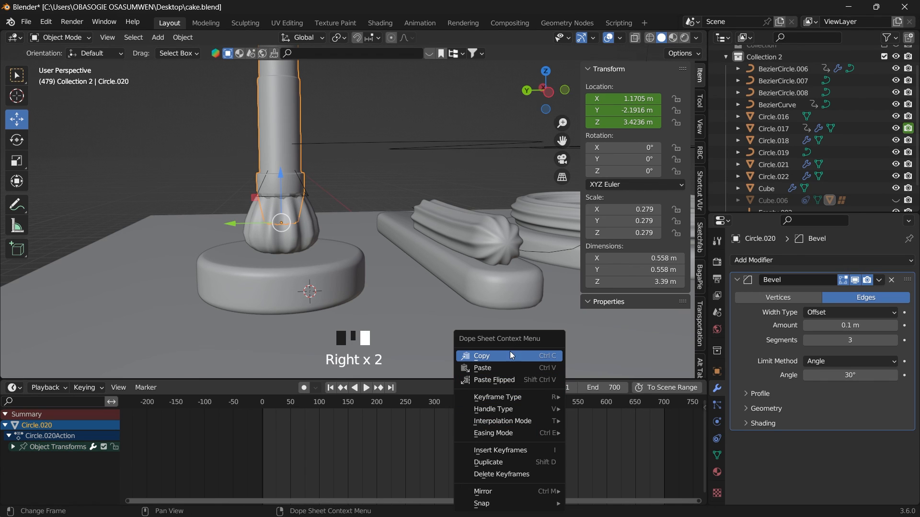
click(509, 355)
right_click(547, 431)
click(499, 368)
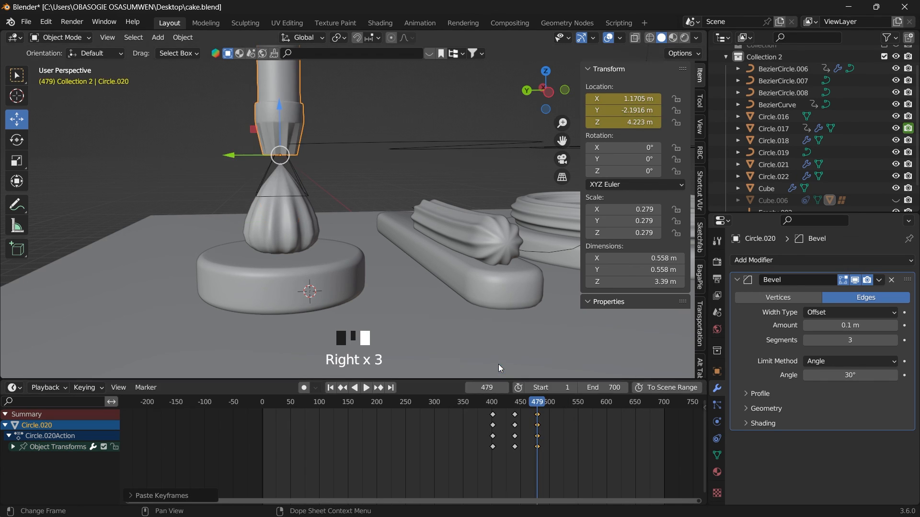
click(489, 403)
key(space)
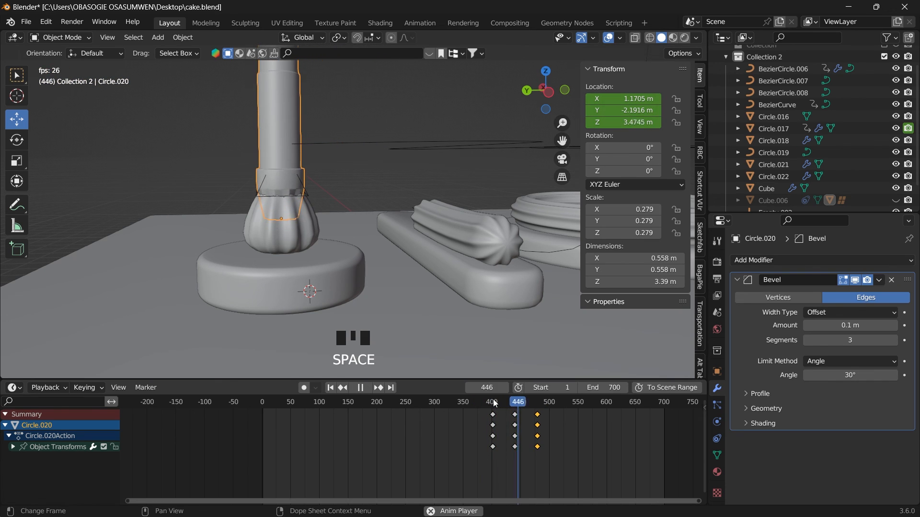
key(space)
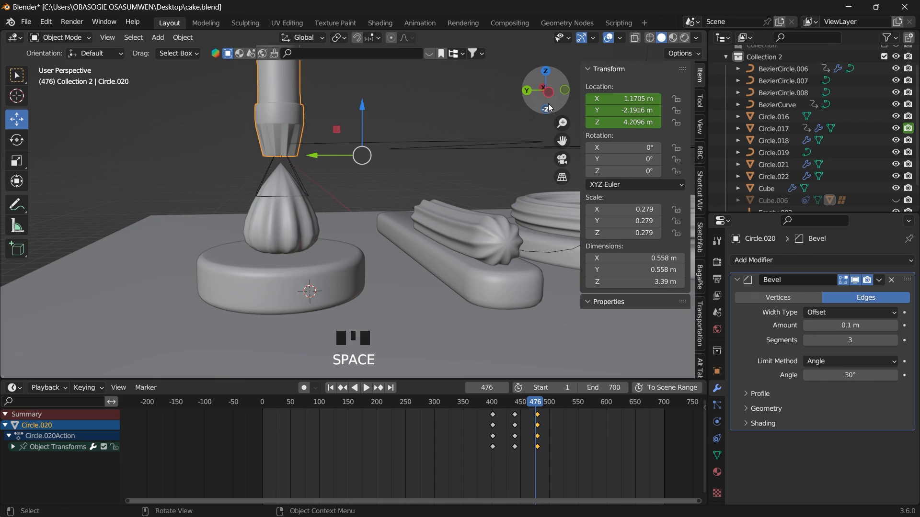
Add a Lattice modifier to the star-shaped drop, Circle.022, with Lattice.002 at the nozzle tip as its object.
drag(547, 89, 530, 96)
click(287, 224)
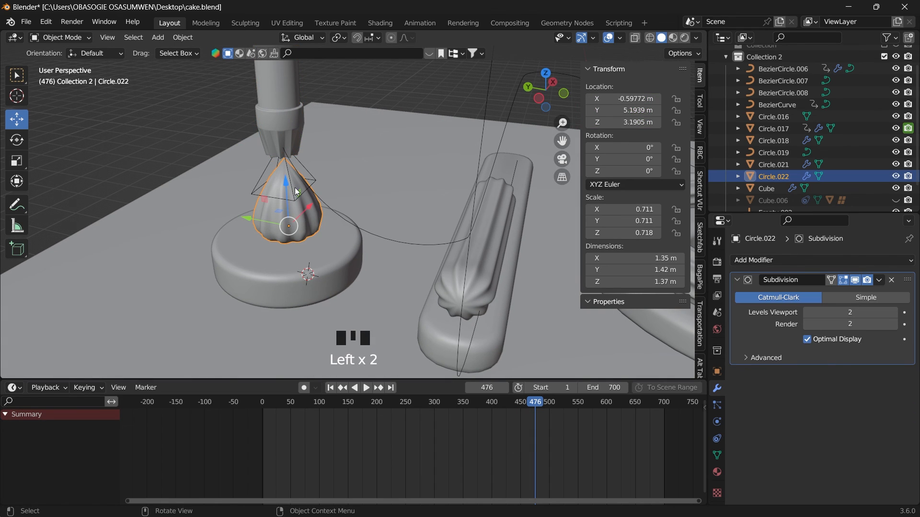
click(792, 262)
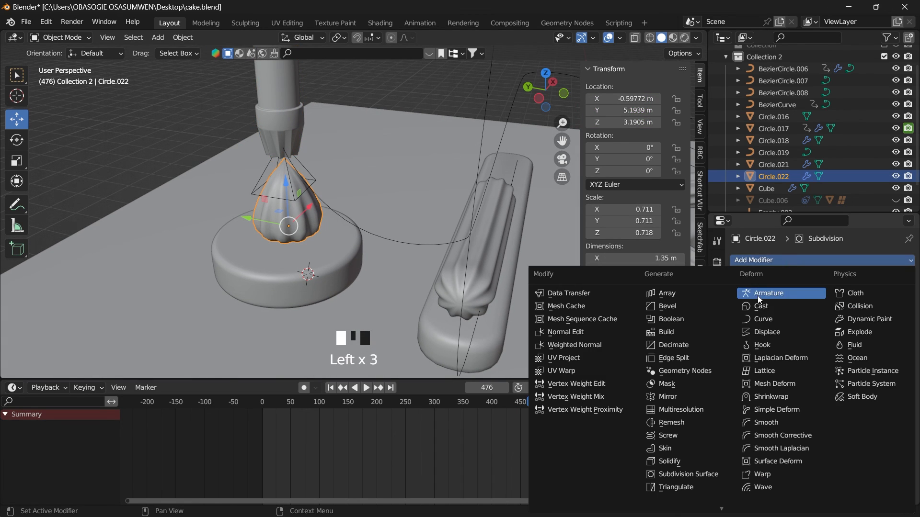
click(767, 371)
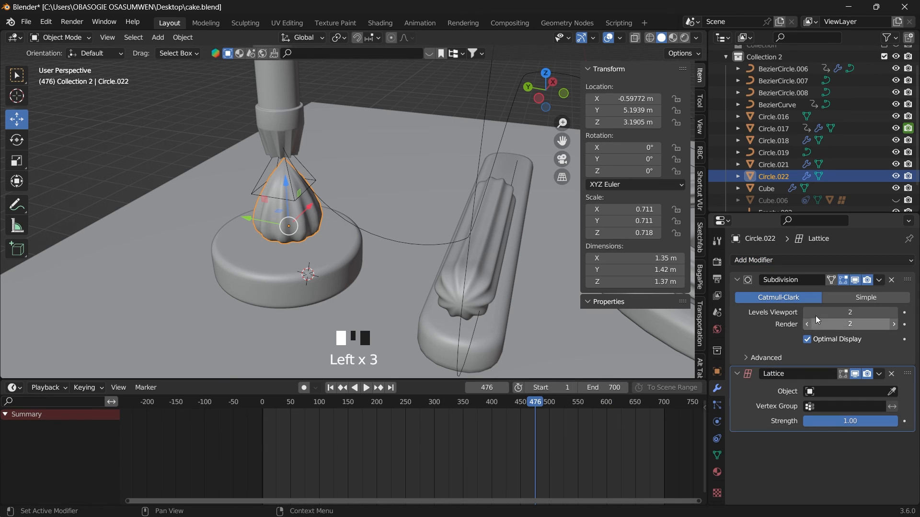
click(892, 392)
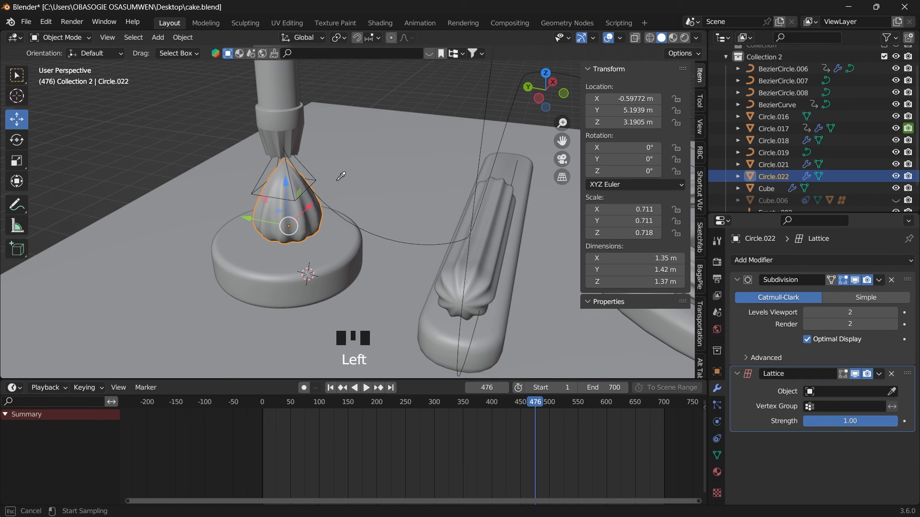
click(308, 166)
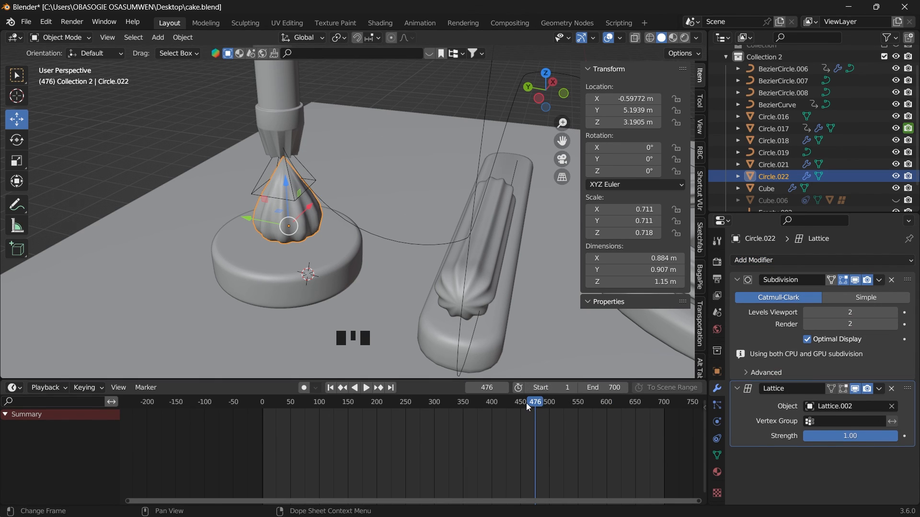
Insert a Location keyframe for the star-shaped drop resting on the disc at frame 423.
drag(526, 403, 470, 407)
key(space)
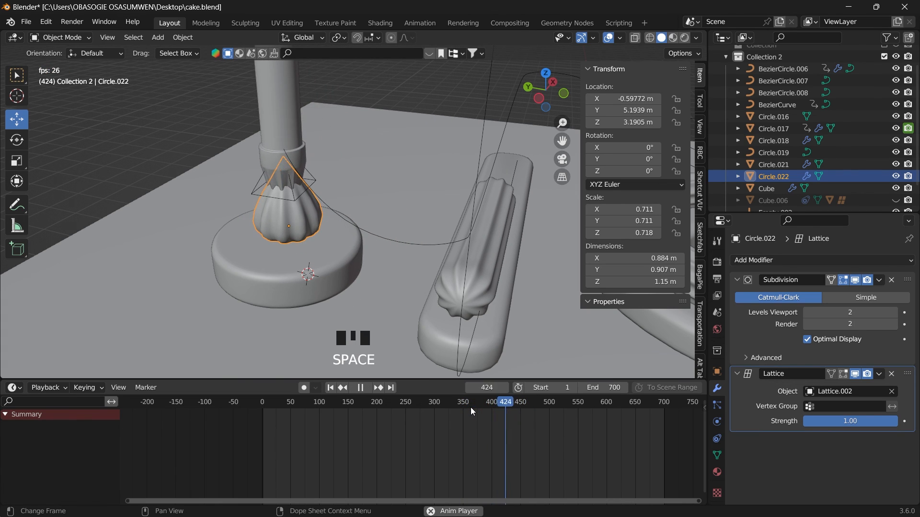
key(space)
drag(528, 407, 502, 406)
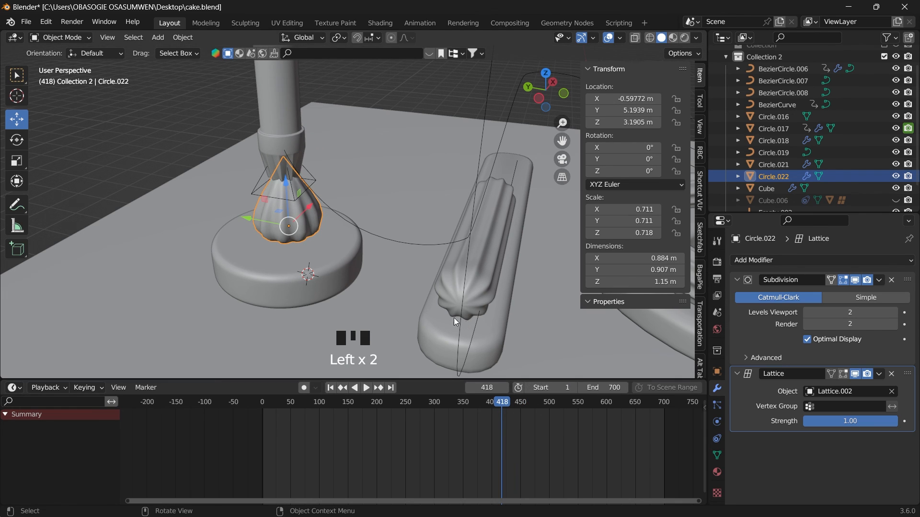
drag(510, 402, 504, 403)
key(i)
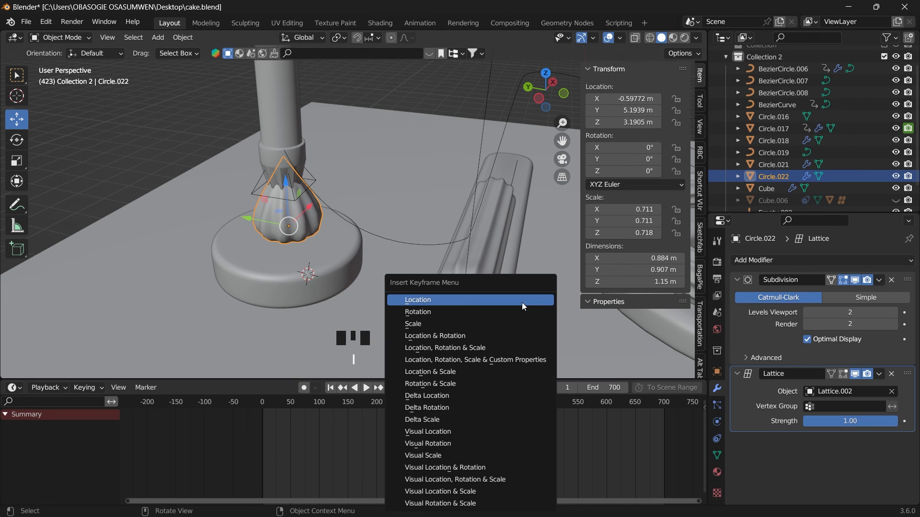
click(473, 299)
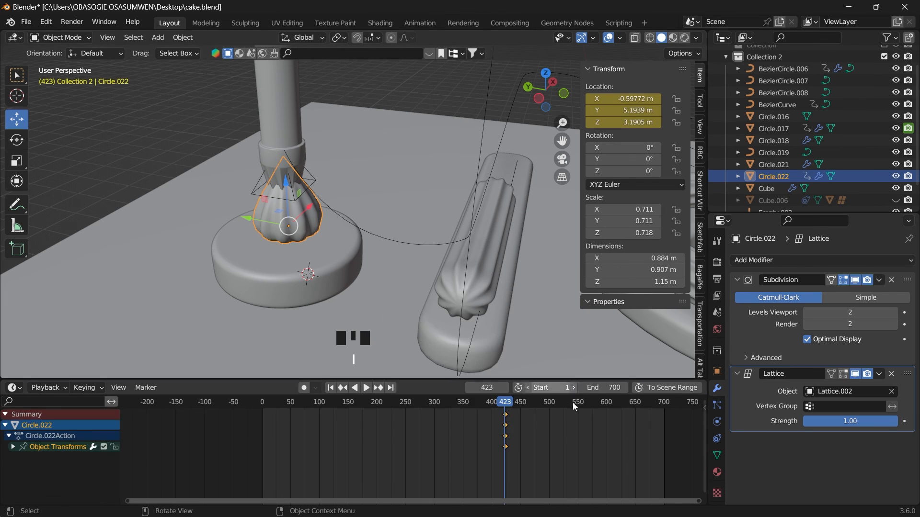
At frame 399, raise the drop about 1.43 m along Z into the nozzle and insert a Location keyframe.
drag(511, 408, 491, 404)
drag(286, 183, 282, 74)
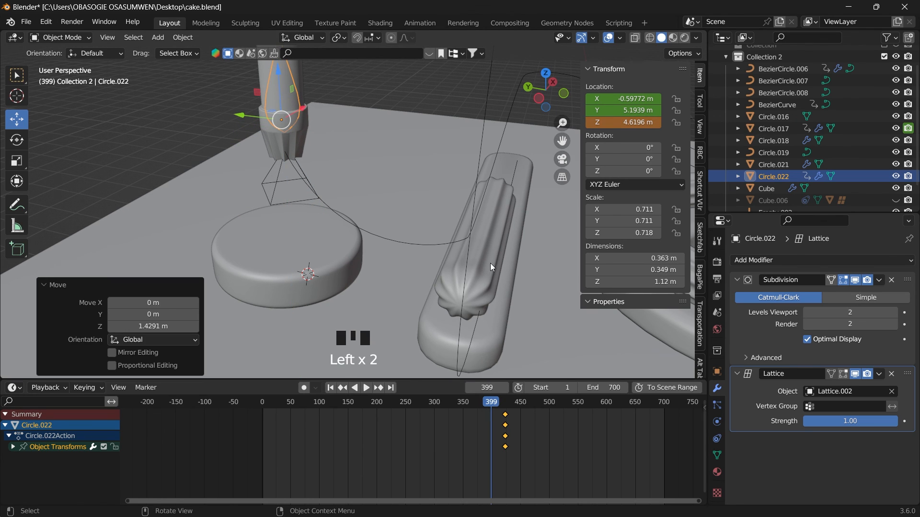
key(i)
click(465, 264)
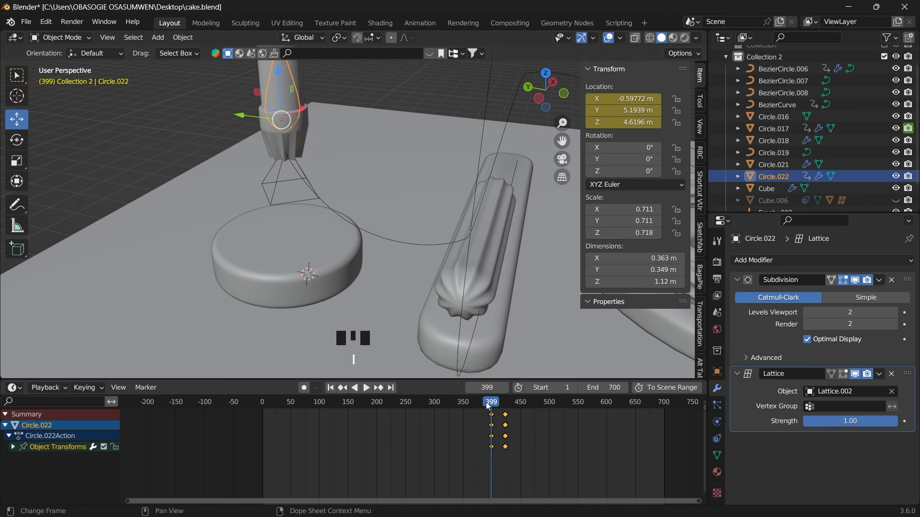
Play back the drop's descent out of the nozzle from around frame 399 to check its timing.
drag(486, 402, 491, 404)
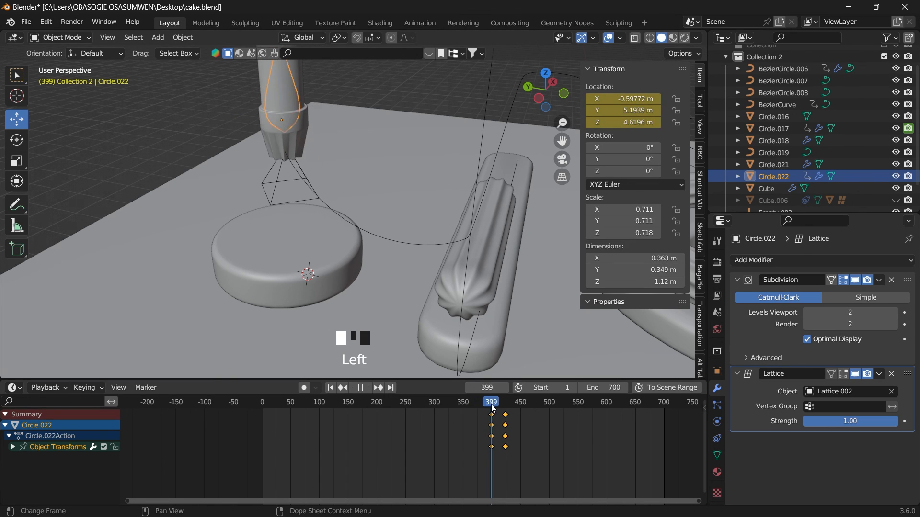
key(space)
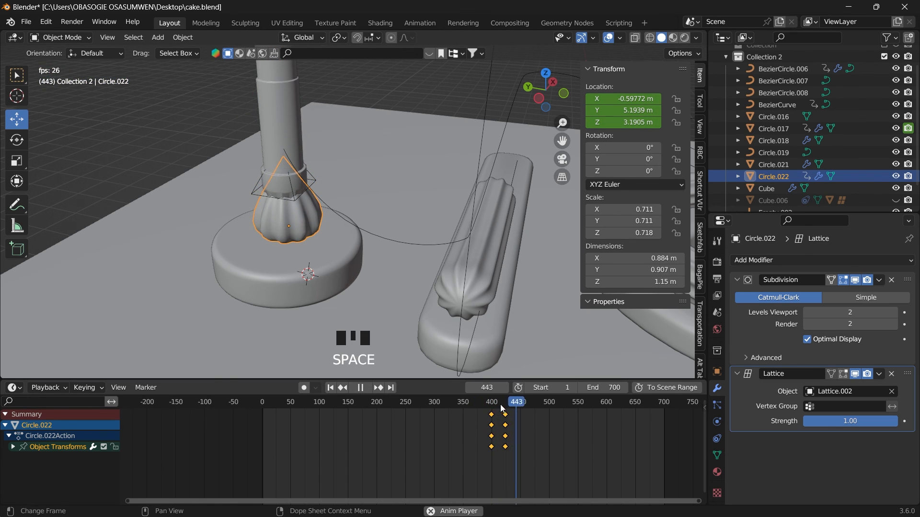
click(493, 405)
key(space)
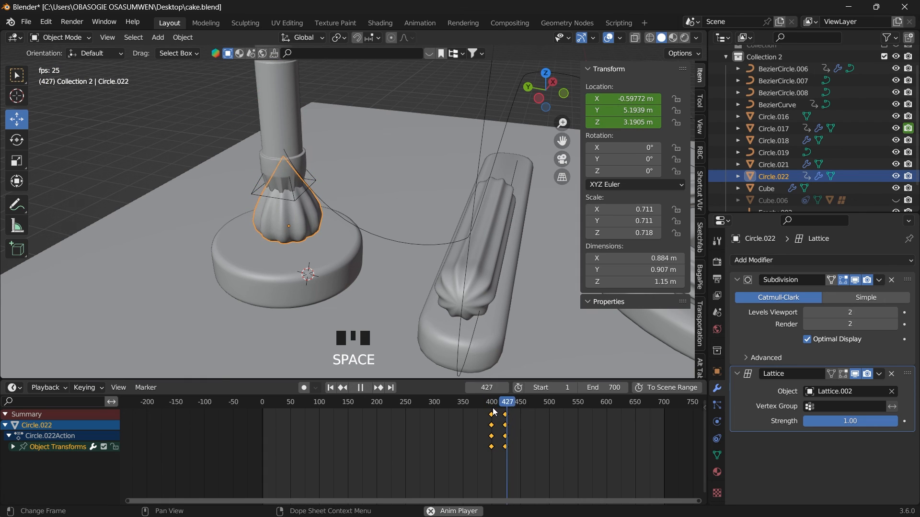
key(space)
drag(496, 405, 473, 461)
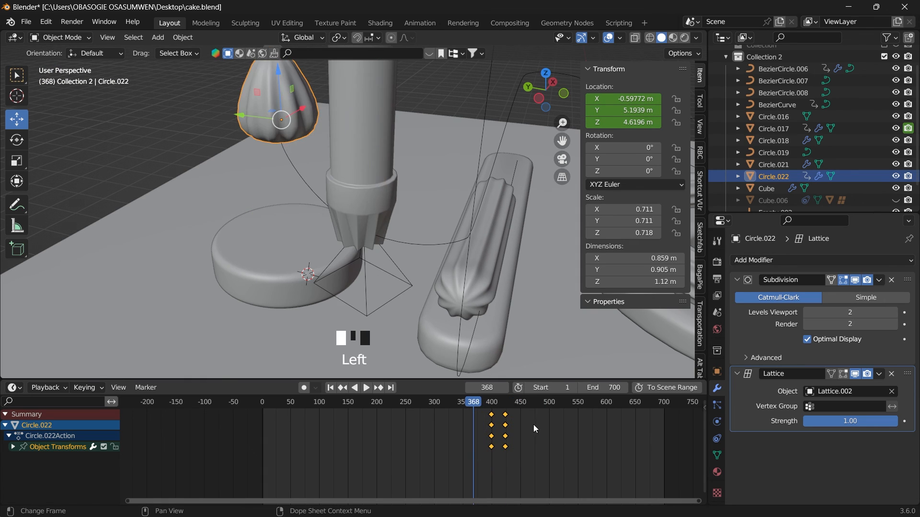
click(487, 457)
key(space)
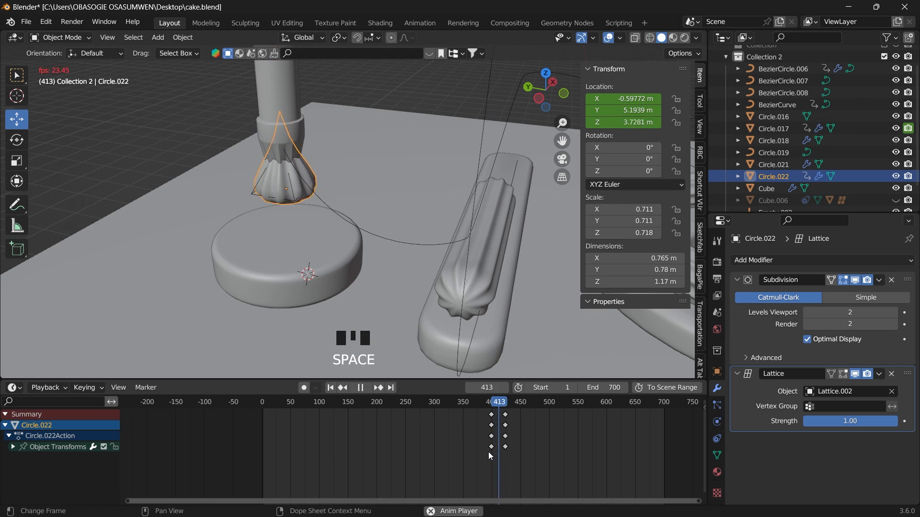
key(space)
Retime the drop's keyframes, moving the raised one to about frame 402 and the lowered one to about frame 446.
drag(498, 408, 516, 415)
click(506, 414)
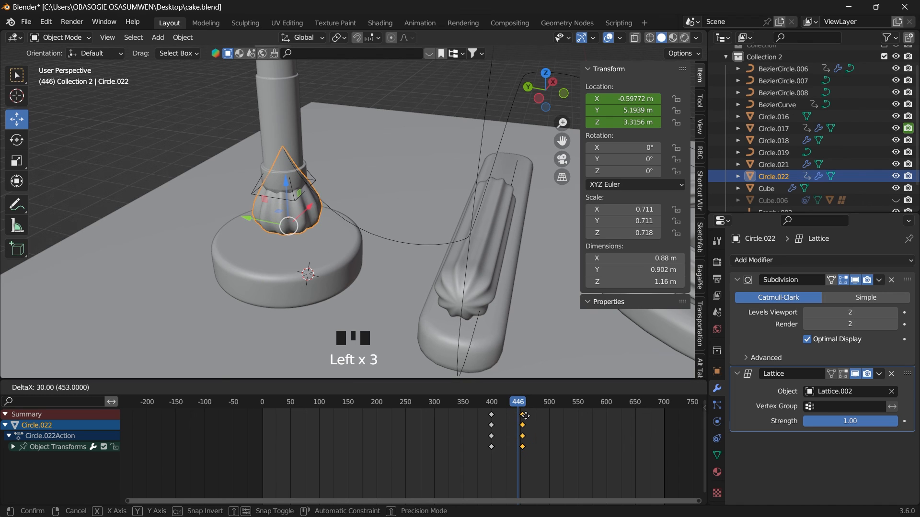
drag(521, 416, 495, 413)
key(space)
key(space)
click(493, 415)
Play back the retimed drop animation from around frame 402 and check it from a lower viewing angle.
click(495, 404)
key(space)
key(space)
drag(539, 101, 569, 93)
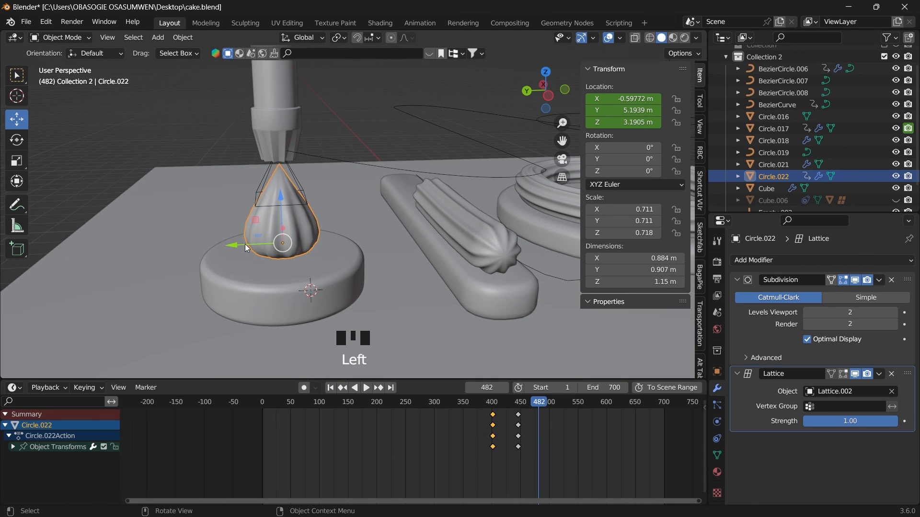
drag(236, 246, 238, 246)
click(495, 406)
key(space)
key(space)
click(500, 406)
Set the handle type of all three nozzle keyframes to Vector so it moves at constant speed.
click(295, 159)
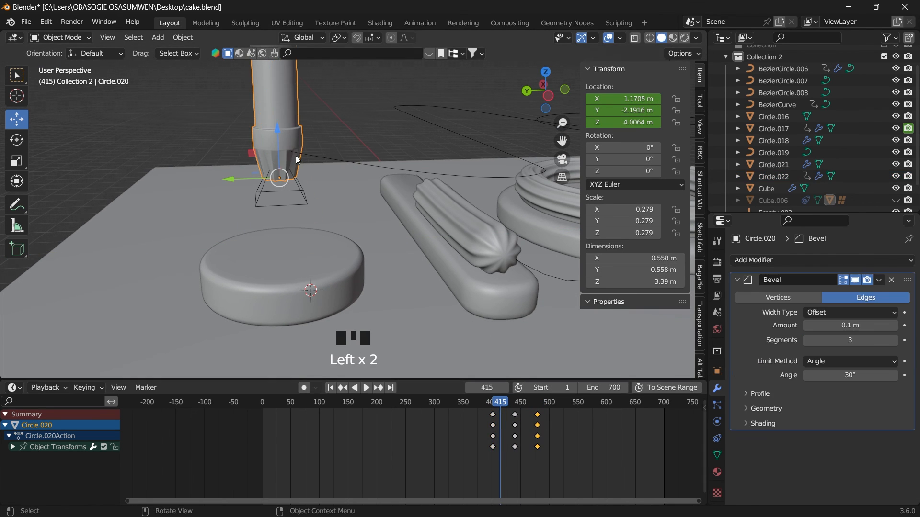
drag(580, 412, 484, 460)
key(v)
click(471, 460)
click(492, 406)
key(space)
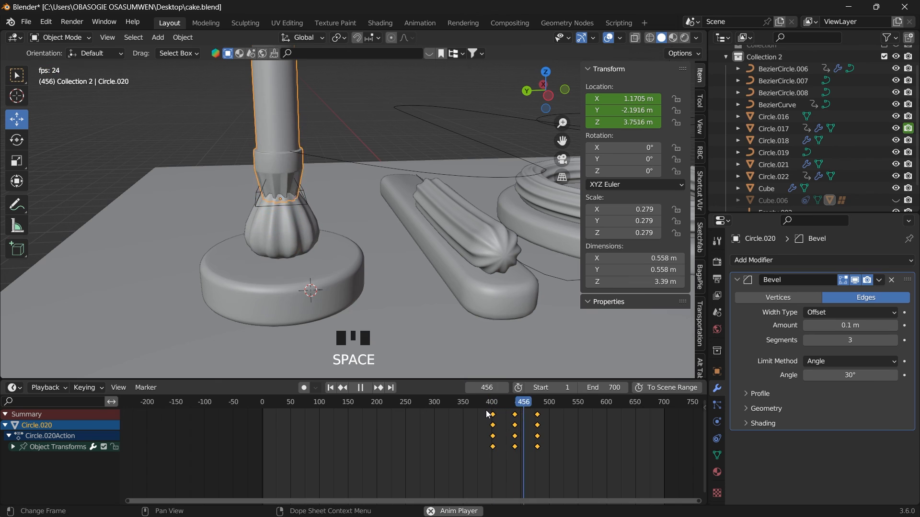
key(space)
Play back the nozzle and drop animation several times from around frame 402 to check their synchronisation.
click(496, 407)
key(space)
key(space)
click(496, 407)
key(space)
key(space)
click(496, 408)
key(space)
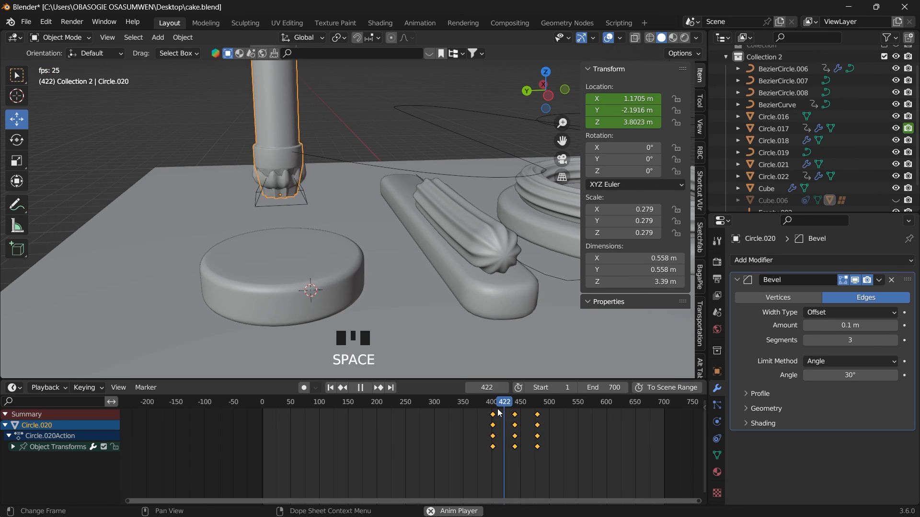
key(space)
At frame 456, scale the star-shaped drop uniformly by about 0.772.
mouse_move(504, 410)
mouse_down()
mouse_move(527, 406)
mouse_move(493, 406)
mouse_move(521, 408)
mouse_up()
click(306, 214)
key(space)
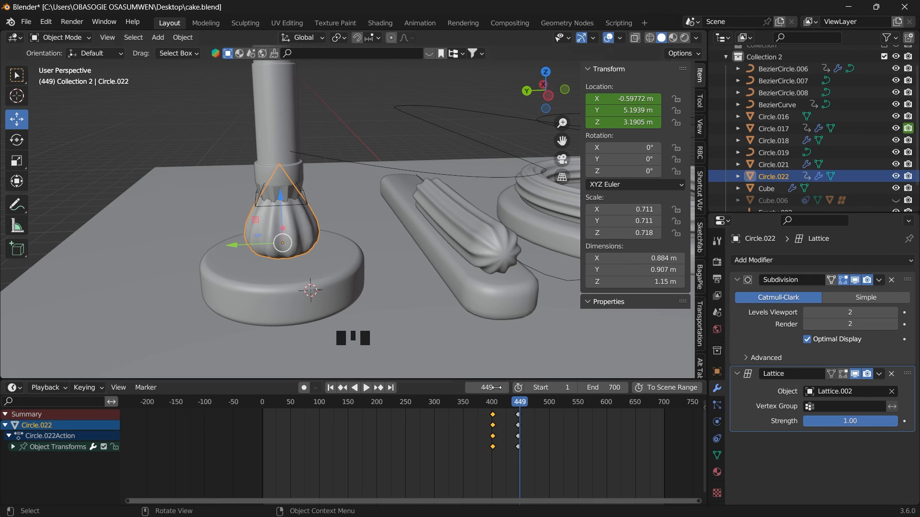
drag(522, 406, 524, 406)
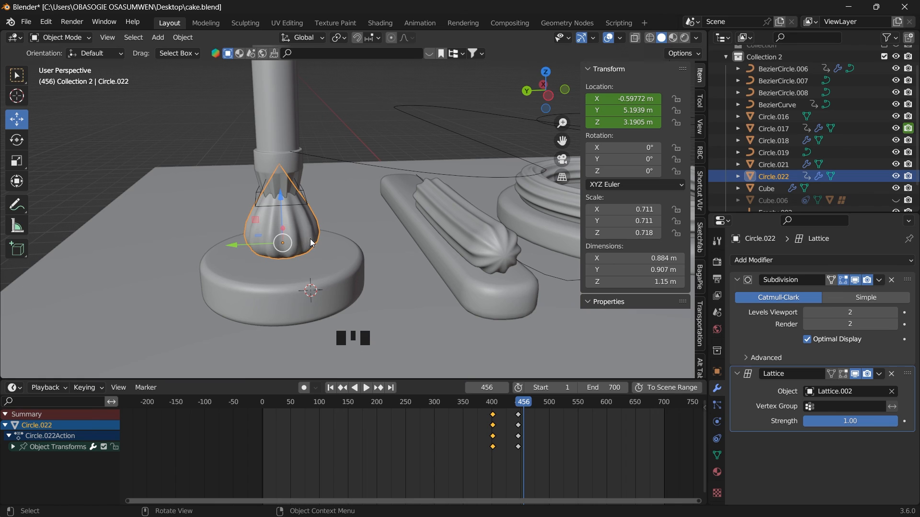
key(s)
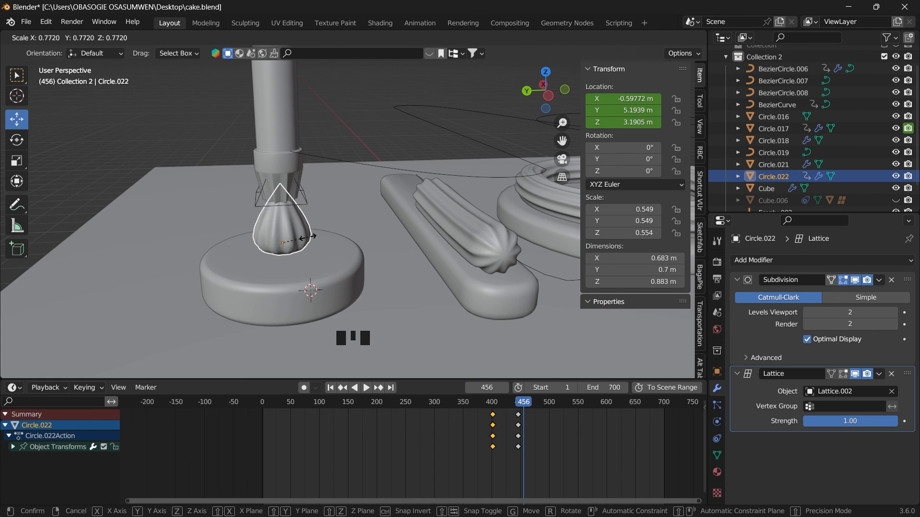
click(309, 236)
Check the smaller drop in playback and insert a Scale keyframe for it at about frame 456.
click(519, 402)
key(space)
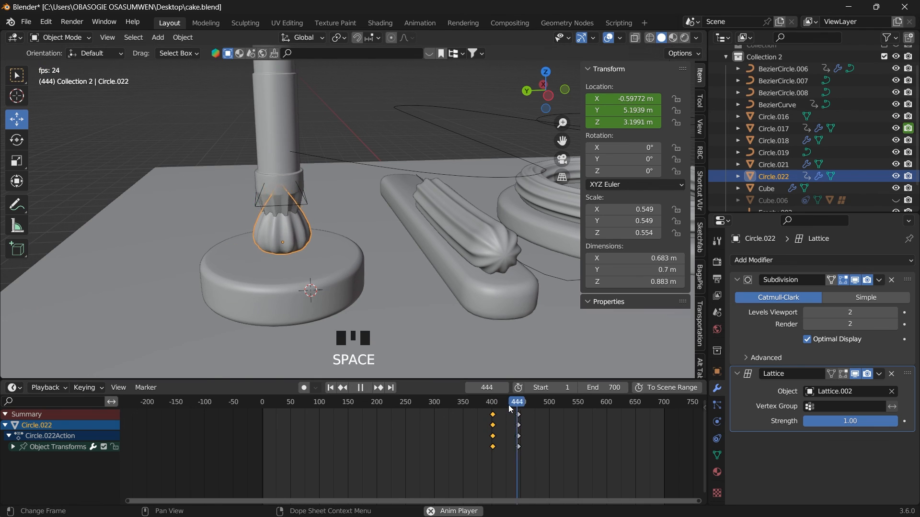
click(508, 406)
mouse_move(510, 407)
mouse_down()
mouse_move(524, 405)
mouse_move(501, 412)
mouse_move(508, 415)
mouse_up()
key(space)
key(i)
click(449, 323)
At frame 428, scale the drop uniformly by 0.565 and insert a Scale keyframe.
key(s)
click(329, 280)
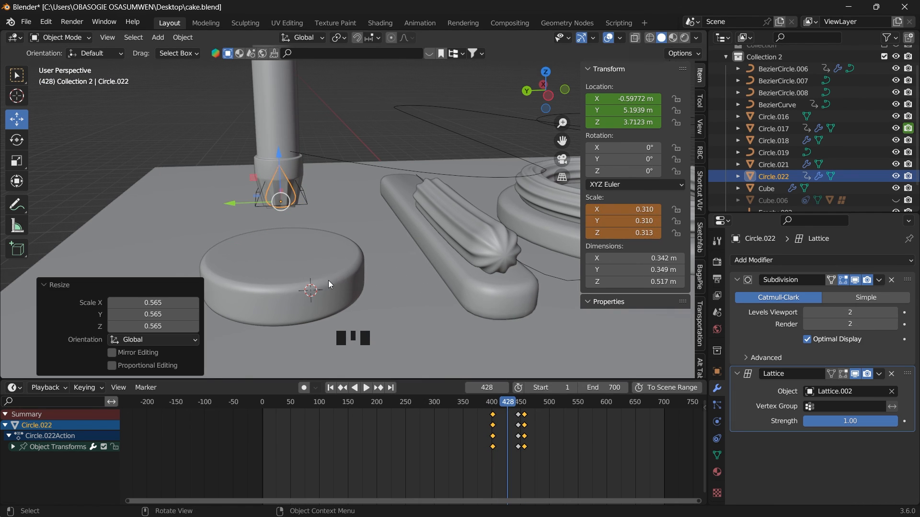
key(i)
click(442, 315)
Play back the drop's growth beneath the nozzle and review the whole scene from wider angles.
key(space)
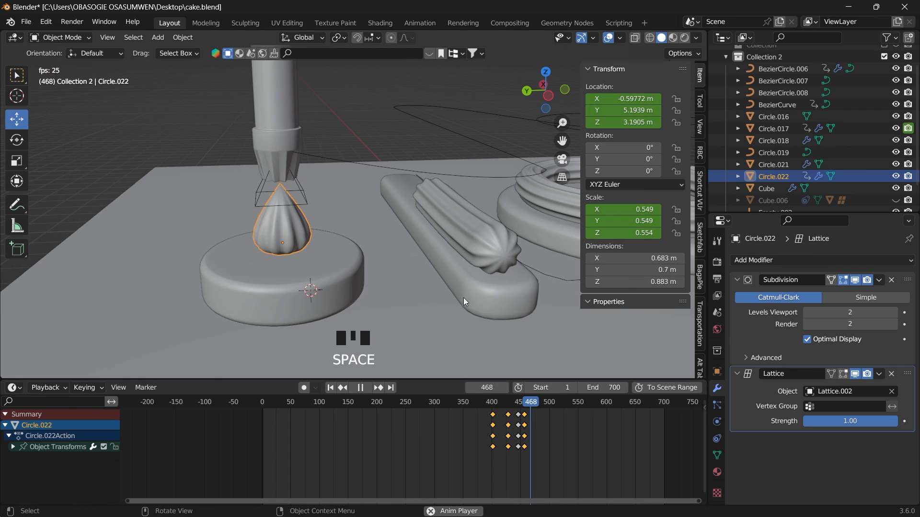
click(412, 126)
scroll(474, 240, down, 3)
key(Left)
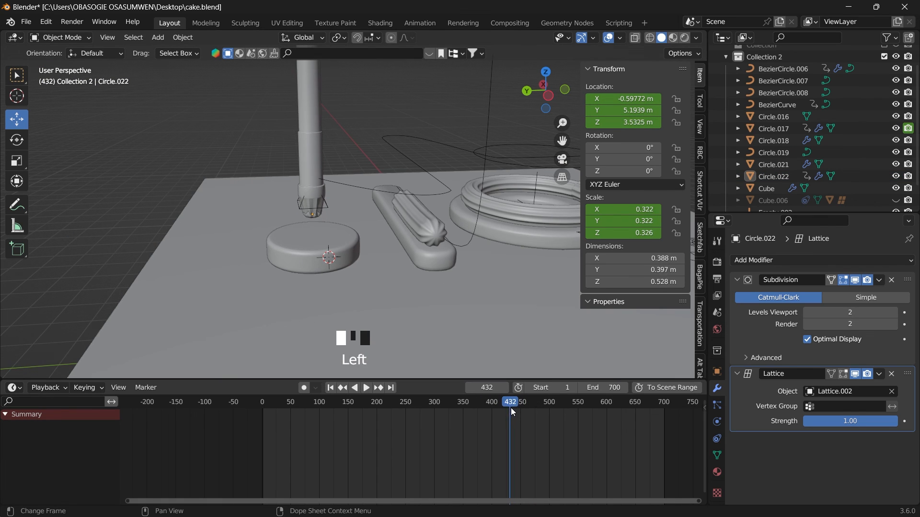
key(space)
key(Left)
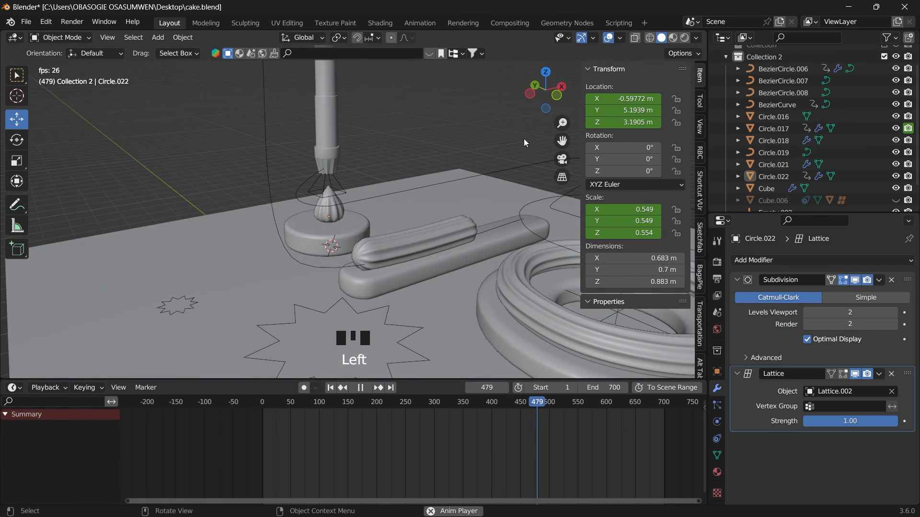
scroll(502, 162, down, 2)
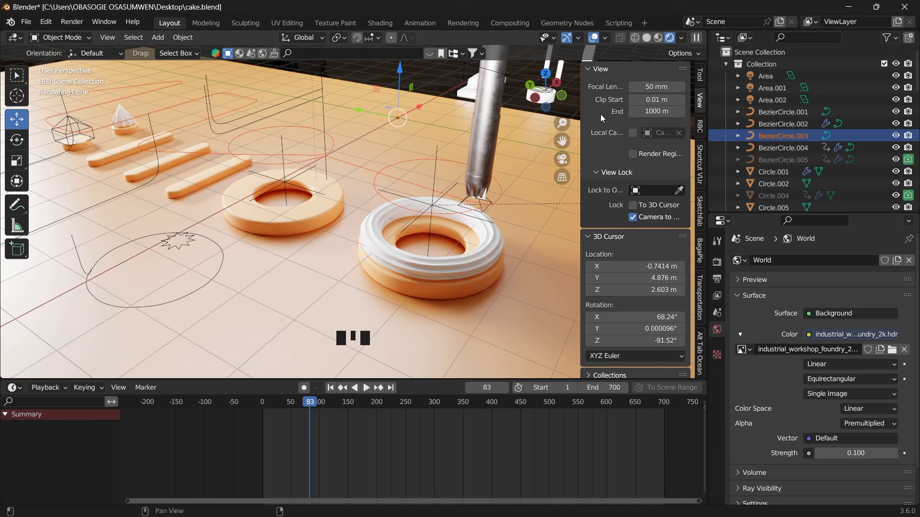
View the rendered scene through the camera and select Cube.008 at the nozzle tip.
drag(559, 101, 517, 144)
key(KP_0)
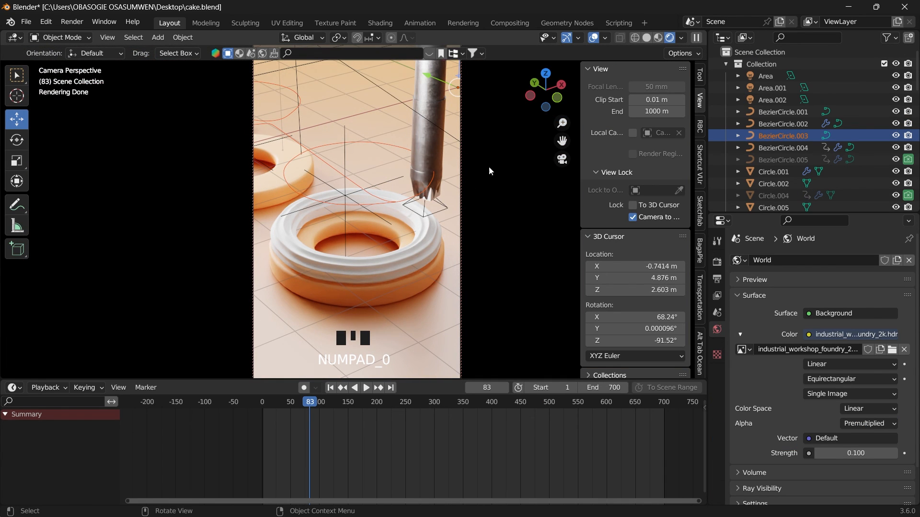
click(430, 198)
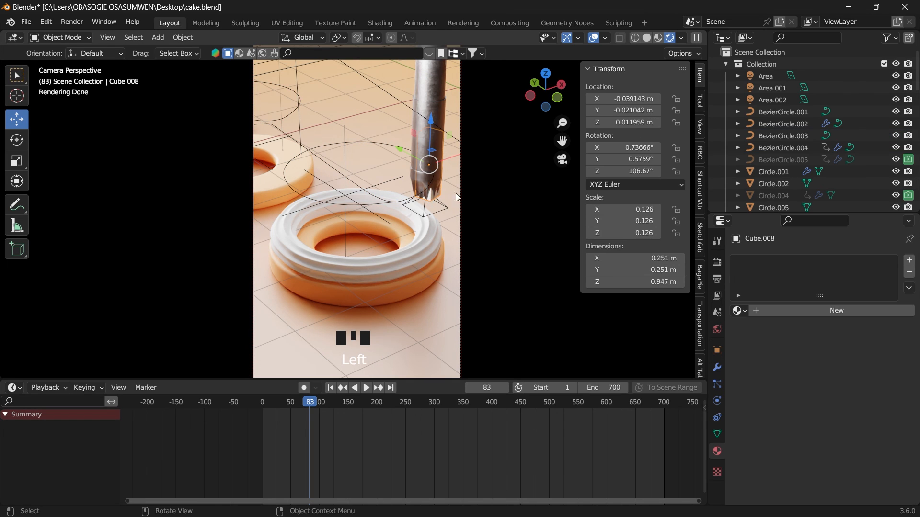
click(514, 179)
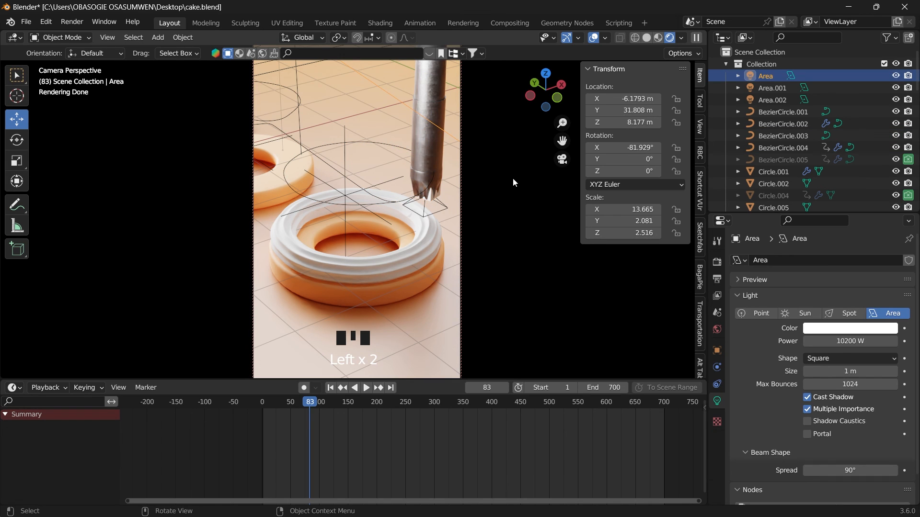
click(430, 196)
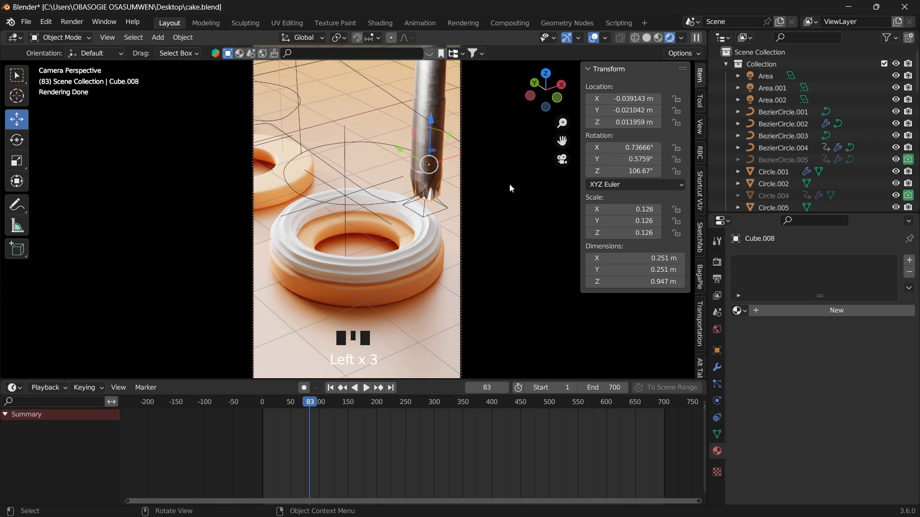